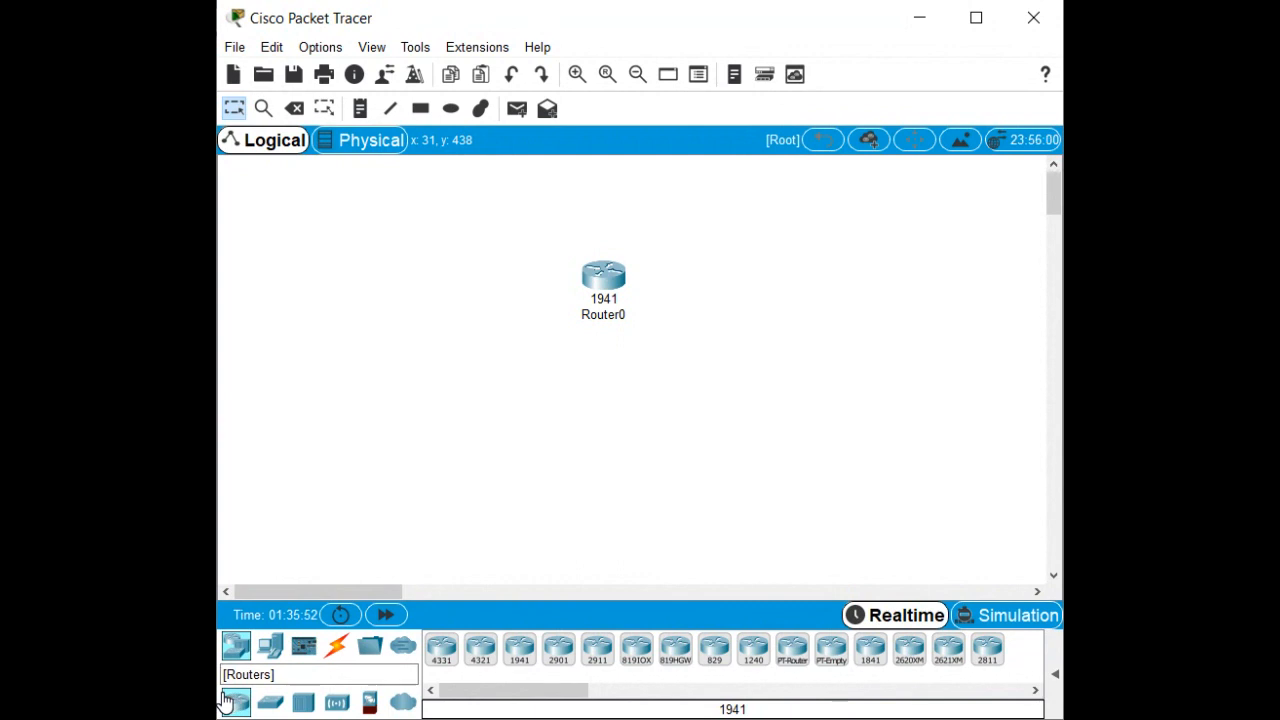
# Place a 2960 switch beside Router0 and a PC-PT on the workspace.
pyautogui.click(269, 704)
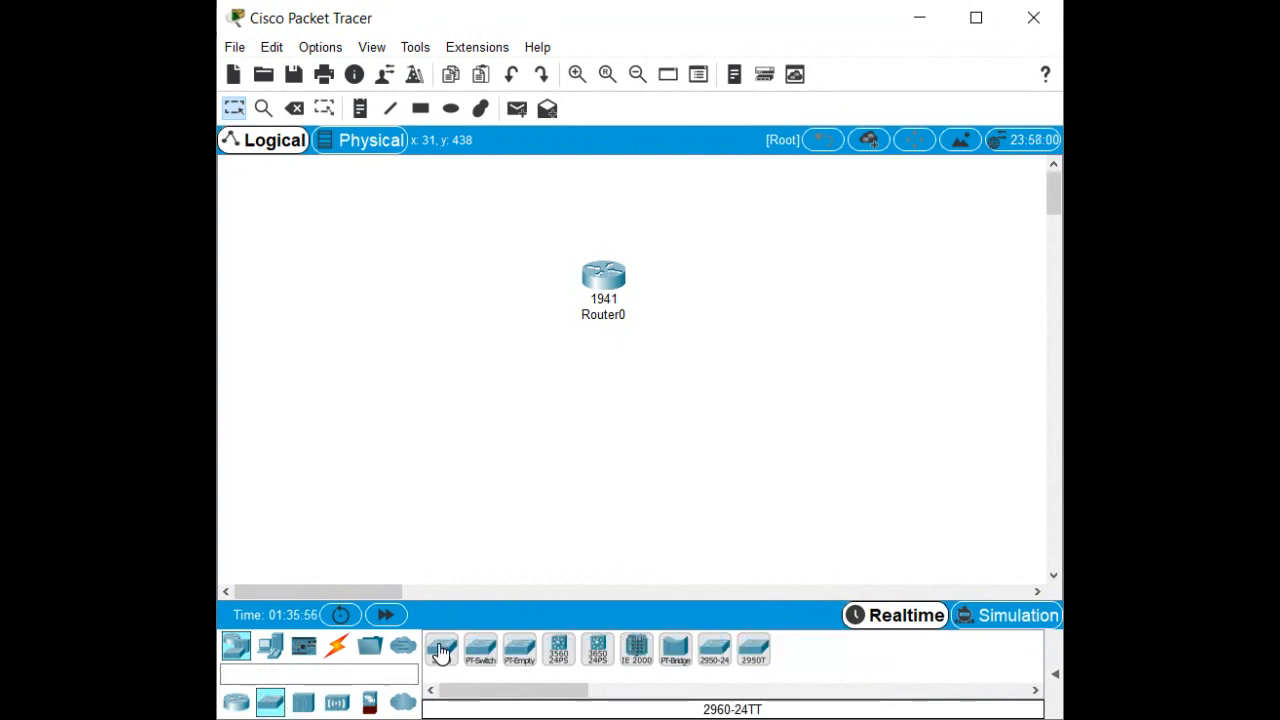
pyautogui.moveTo(441, 651); pyautogui.dragTo(477, 311)
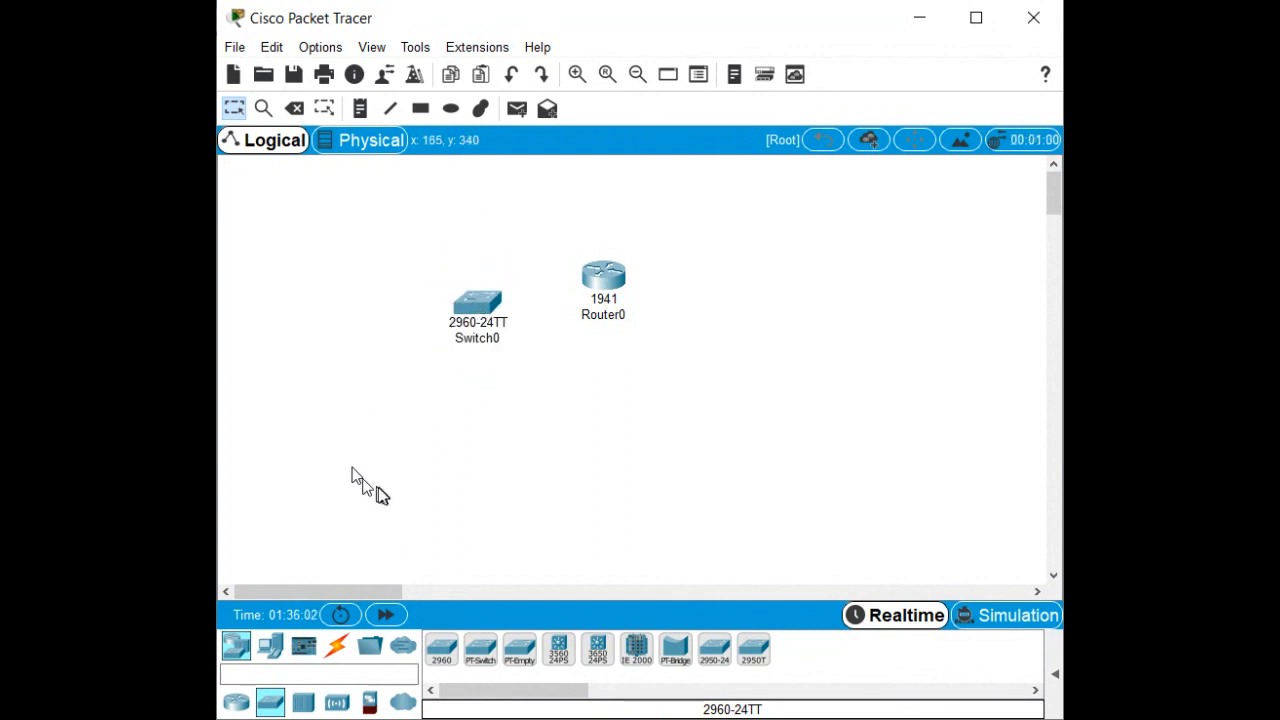
pyautogui.click(270, 648)
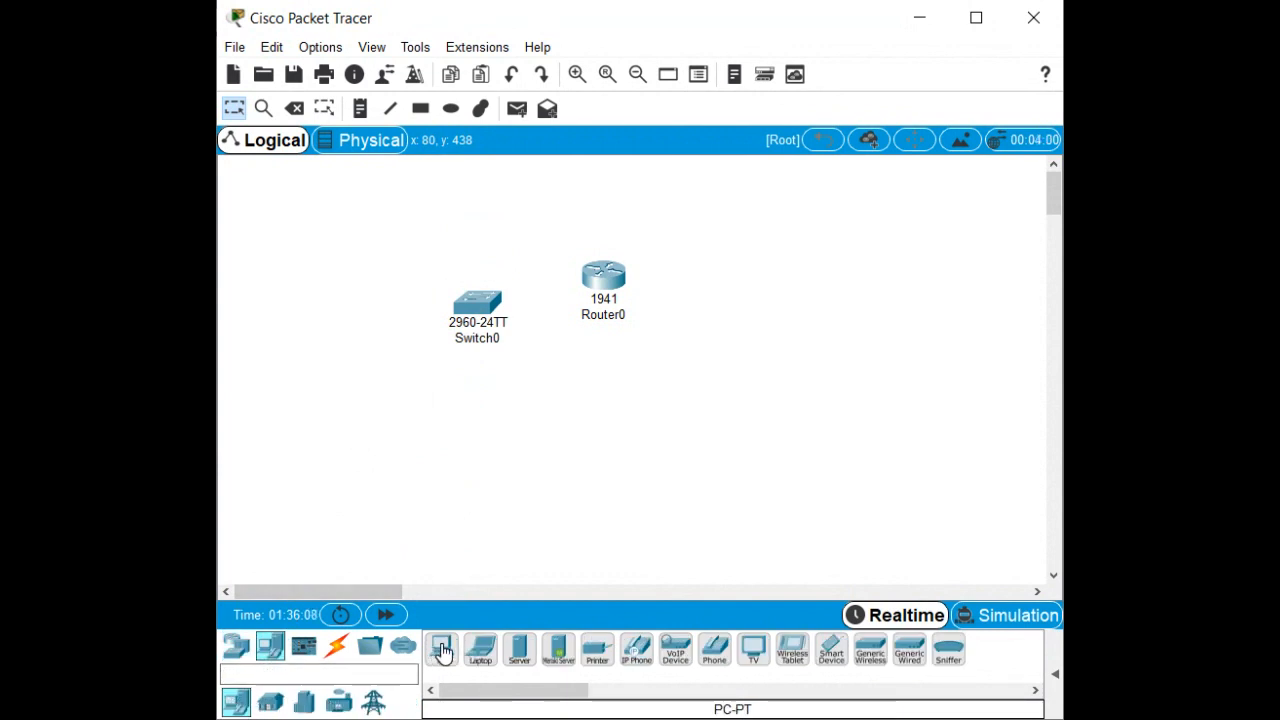
pyautogui.moveTo(443, 651); pyautogui.dragTo(282, 242)
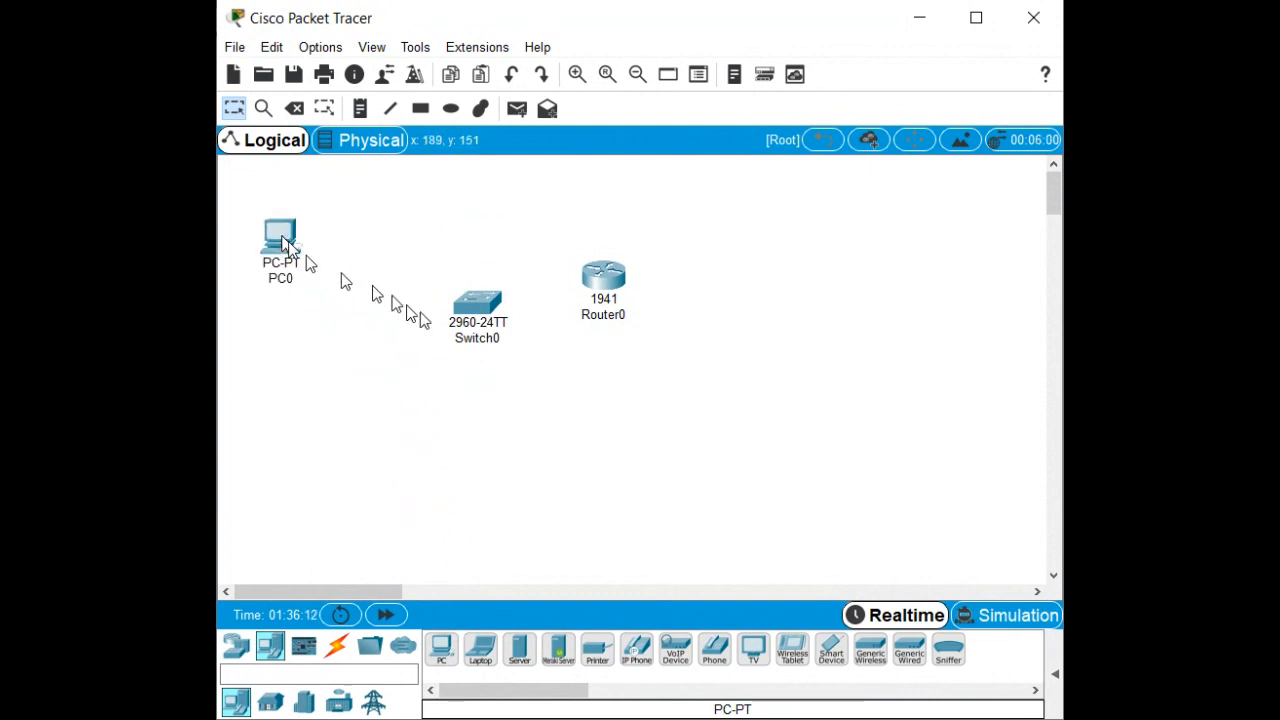
# Line up PC0, Switch0 and Router0 in a row and add a second PC right of Router0.
pyautogui.moveTo(474, 318); pyautogui.dragTo(418, 234)
pyautogui.moveTo(595, 276); pyautogui.dragTo(559, 239)
pyautogui.moveTo(437, 649); pyautogui.dragTo(685, 249)
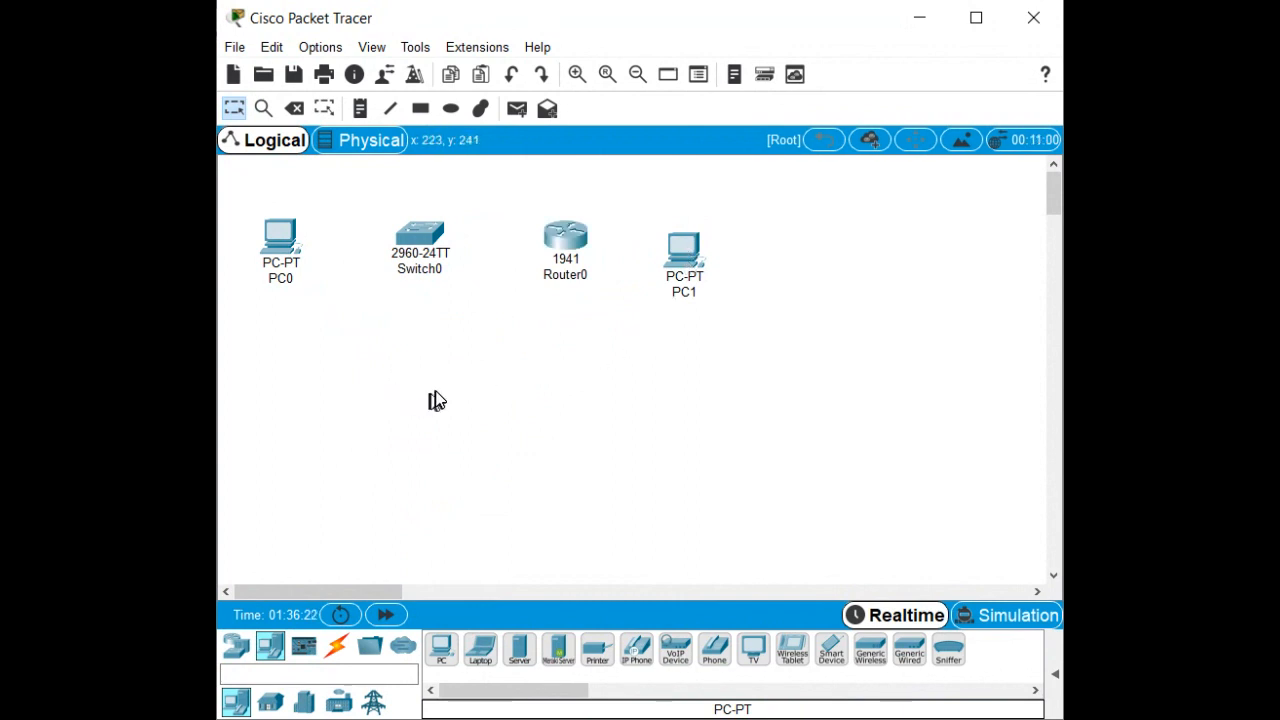
pyautogui.scroll(4, 441, 399)
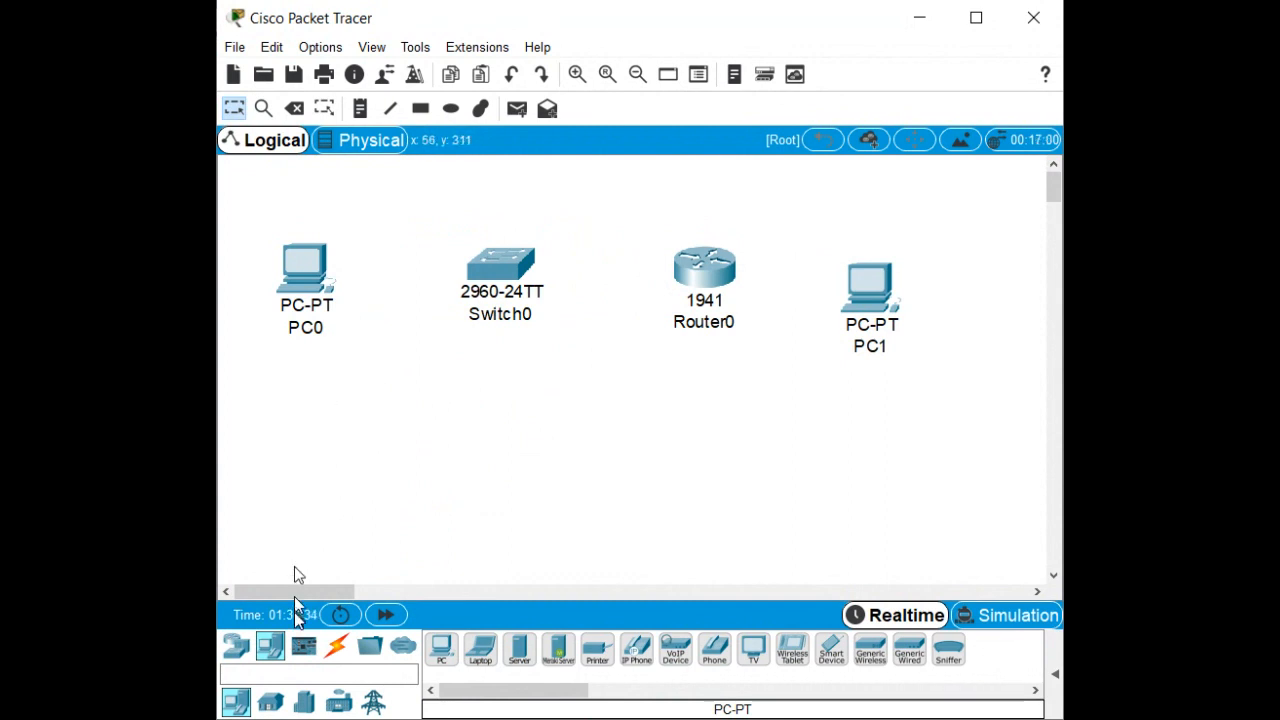
pyautogui.click(340, 650)
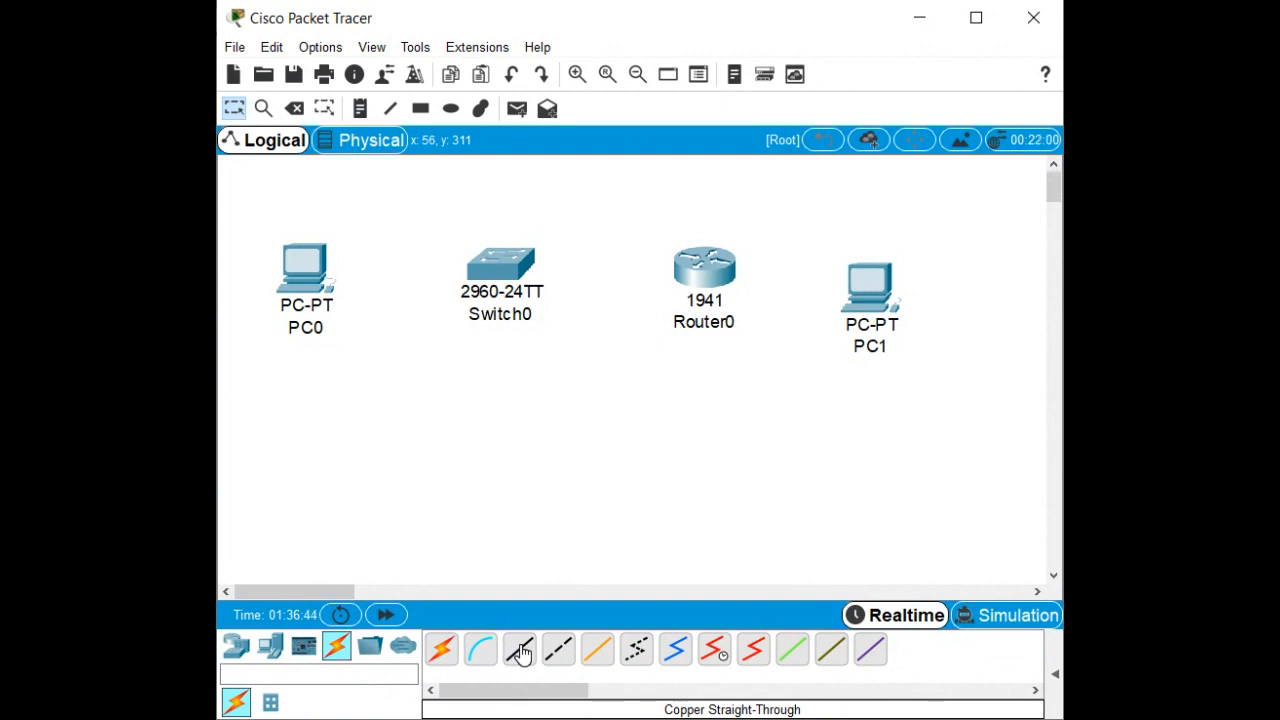
# Cable PC0's FastEthernet0 to a Switch0 FastEthernet port with copper straight-through.
pyautogui.click(520, 651)
pyautogui.click(293, 272)
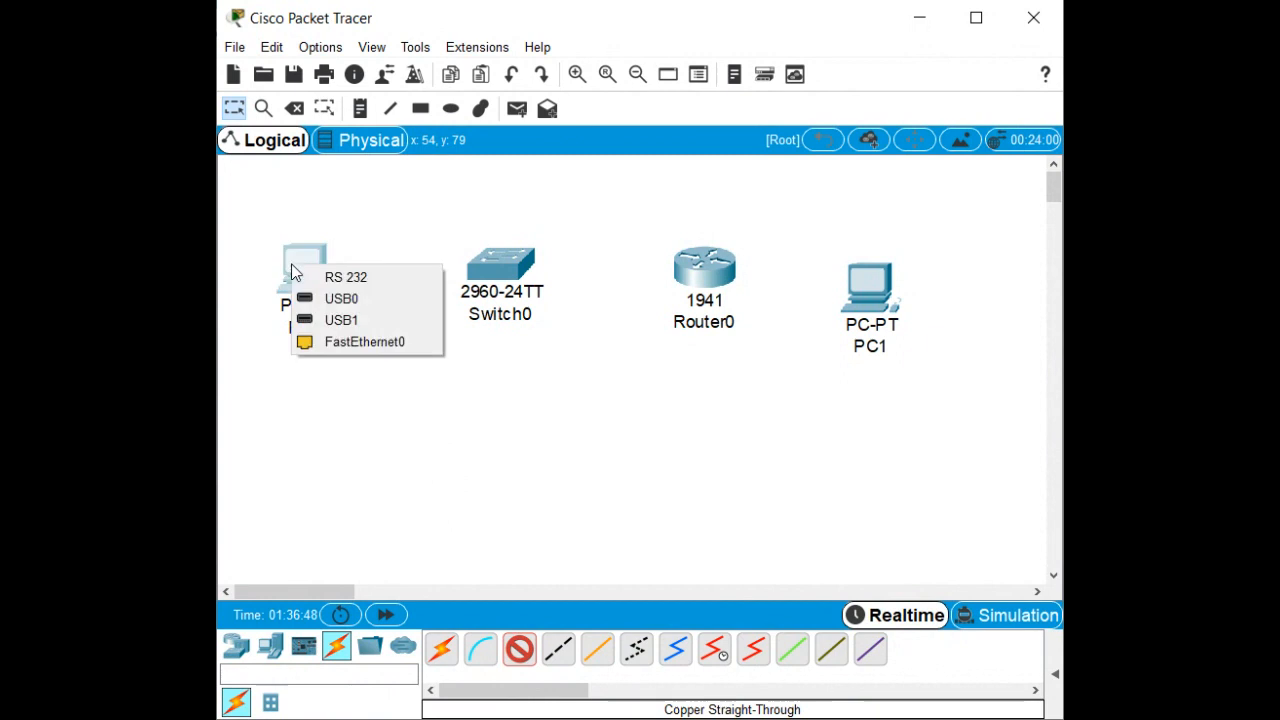
pyautogui.click(310, 347)
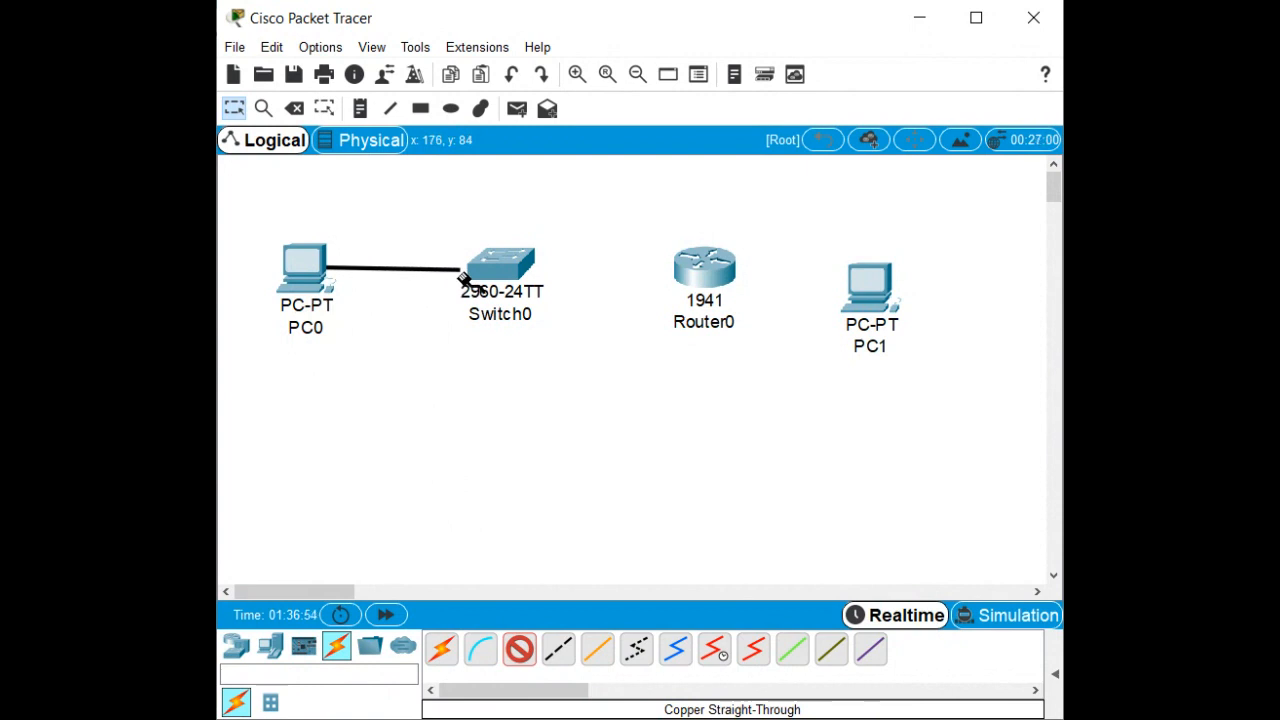
pyautogui.click(486, 266)
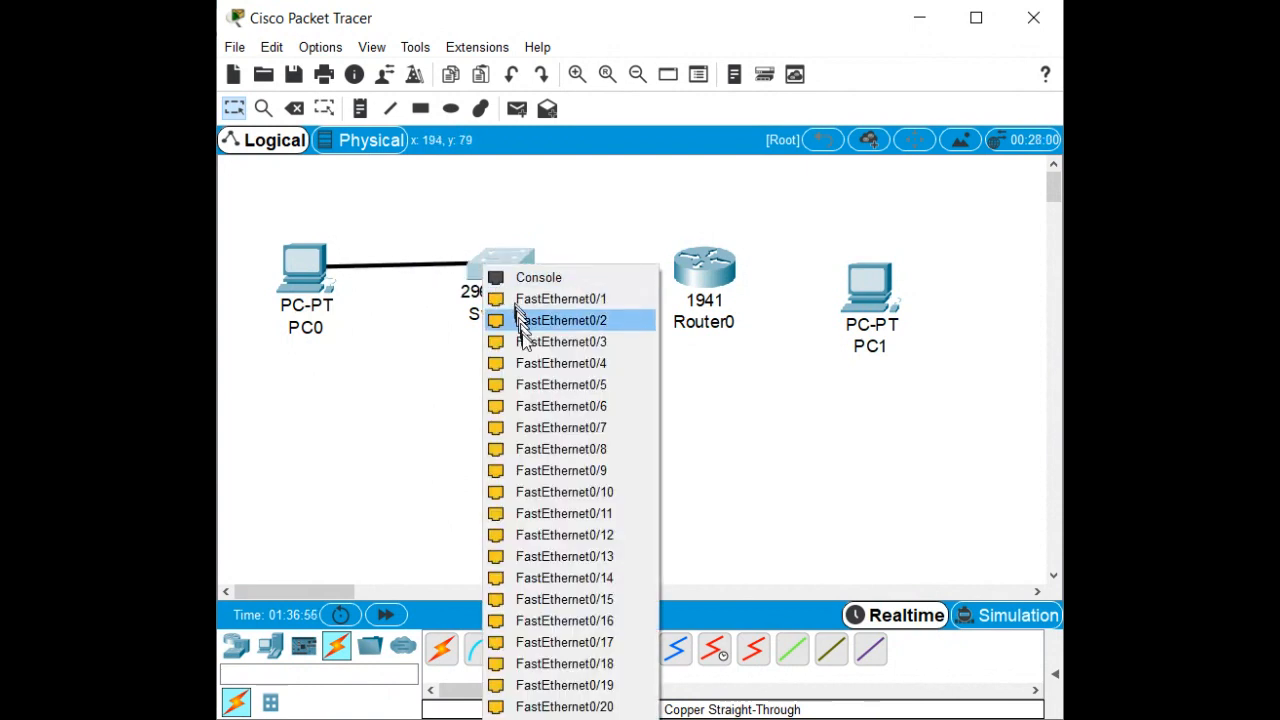
pyautogui.click(540, 413)
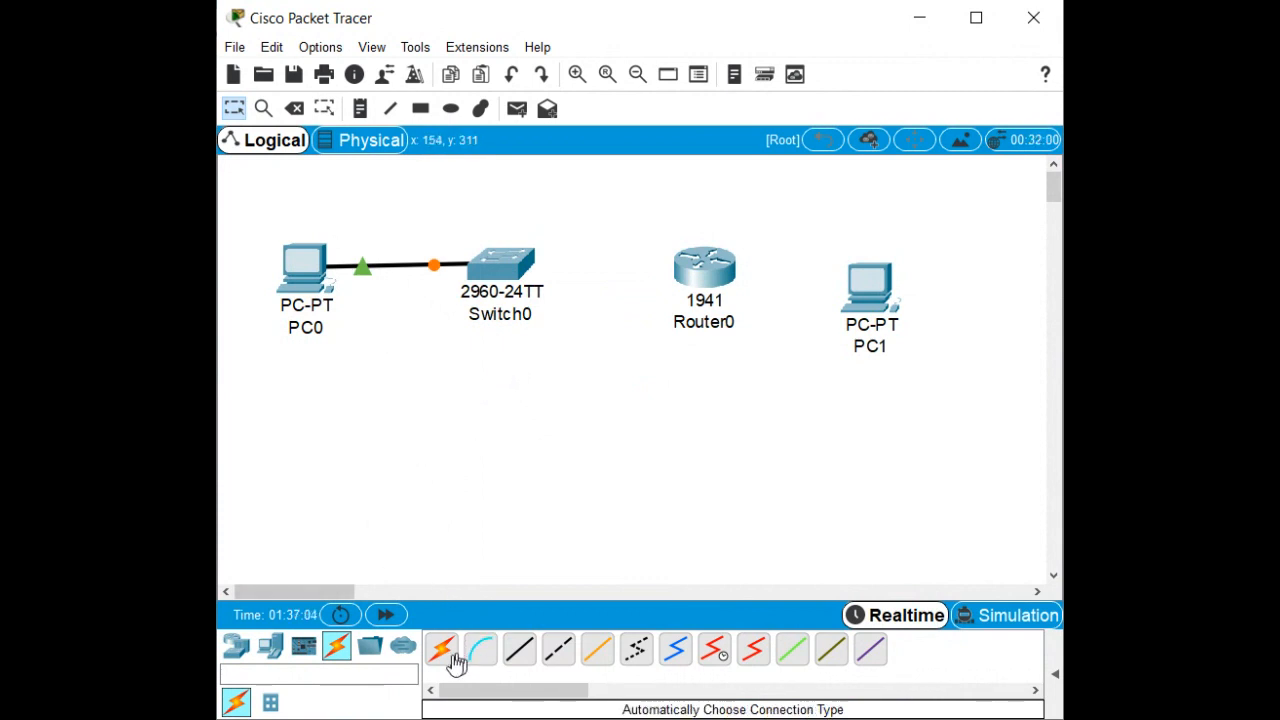
# Link Switch0 FastEthernet0/5 to Router0 GigabitEthernet0/1 with a straight-through cable.
pyautogui.click(520, 652)
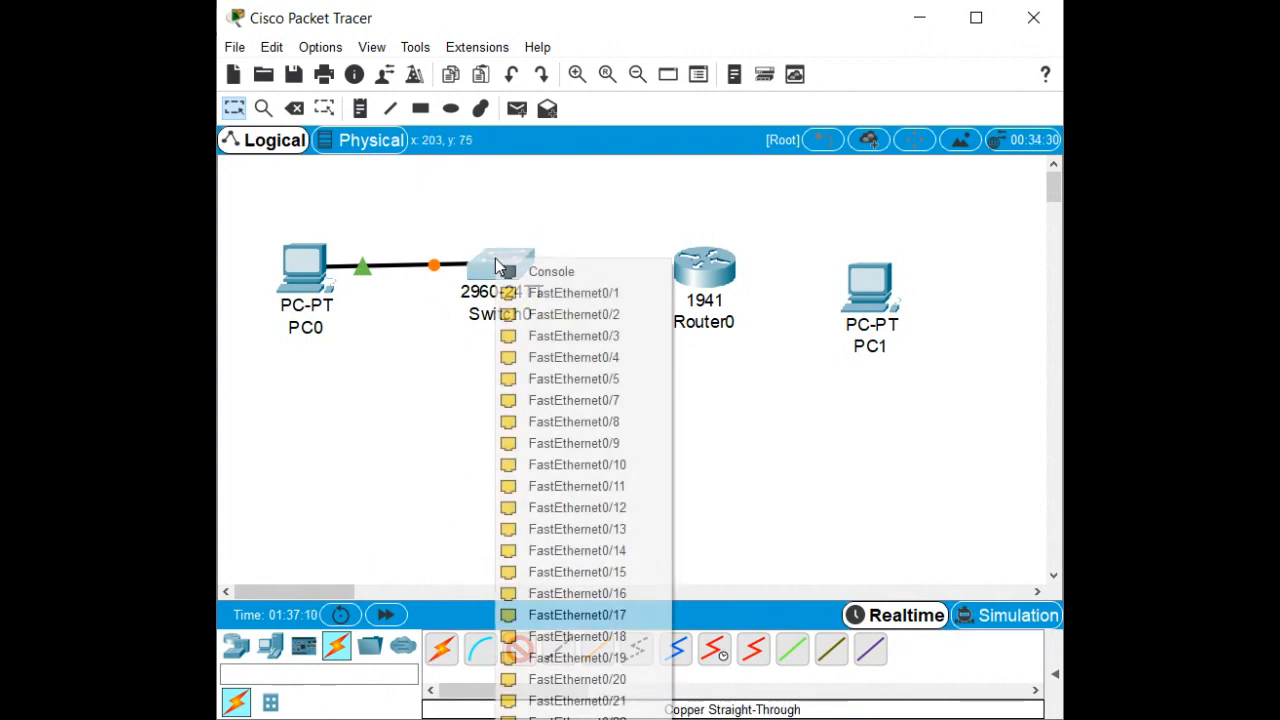
pyautogui.click(499, 264)
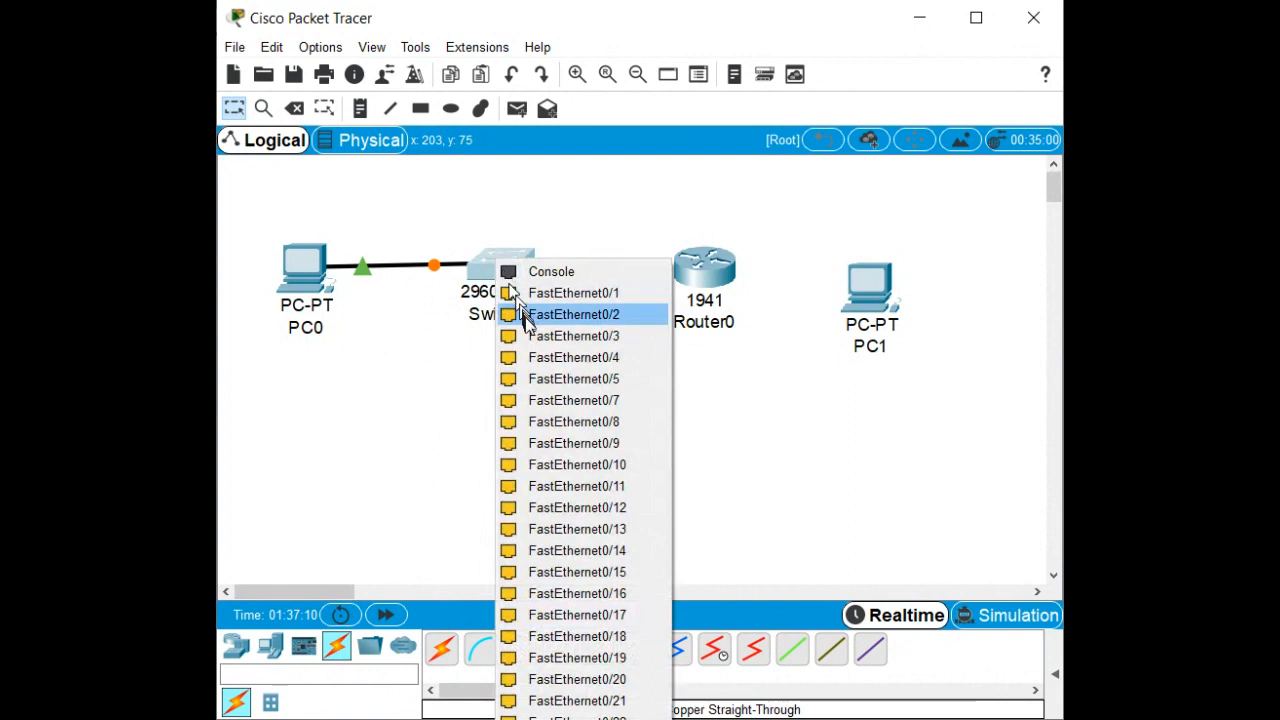
pyautogui.click(535, 385)
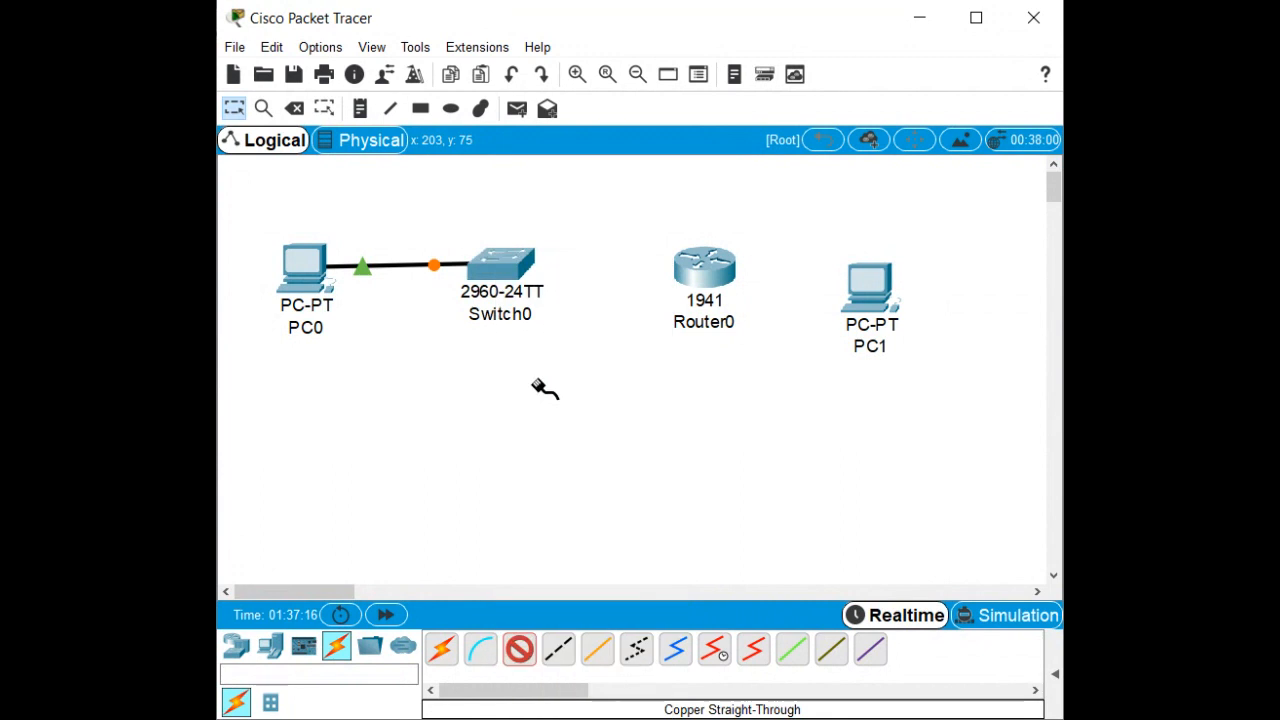
pyautogui.click(700, 268)
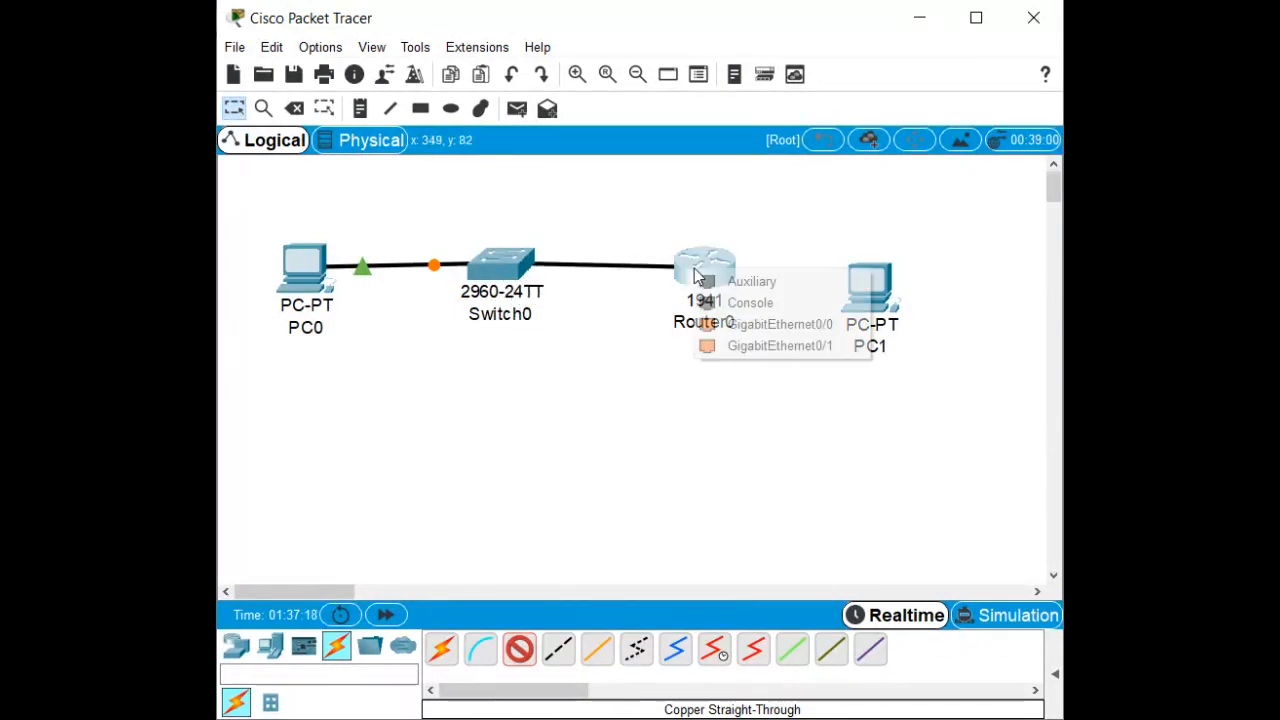
pyautogui.click(734, 346)
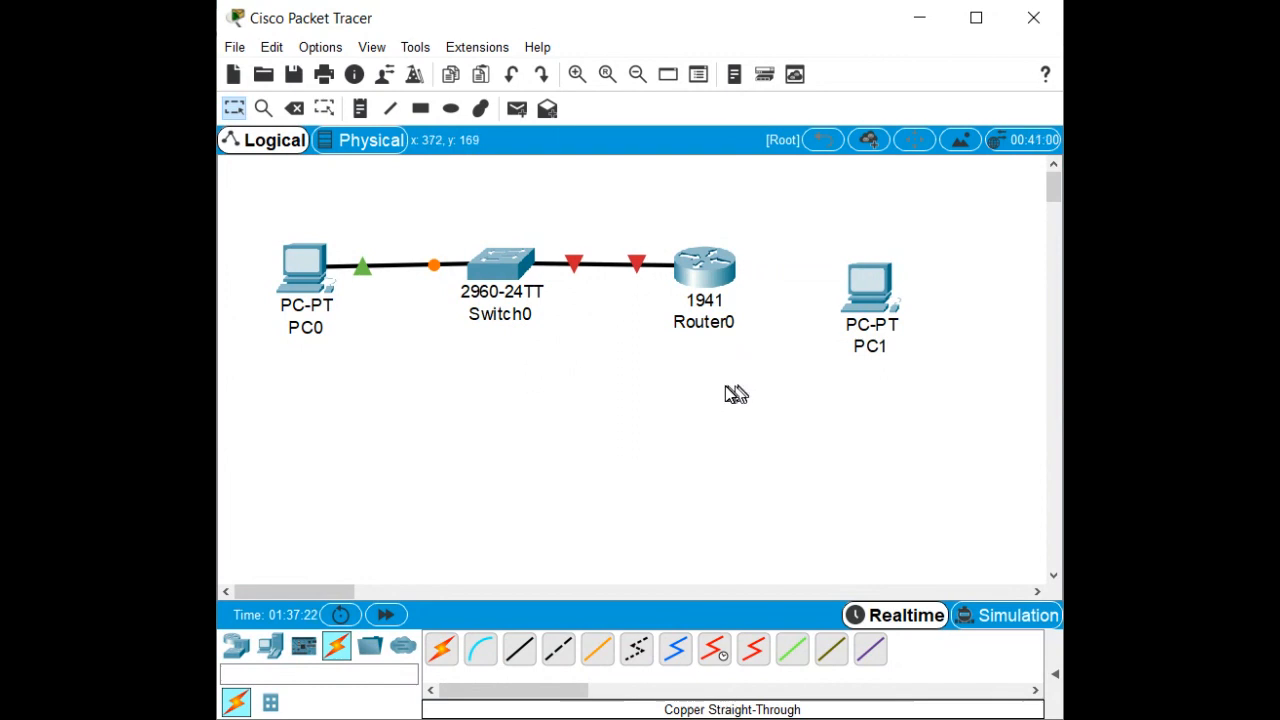
pyautogui.click(700, 272)
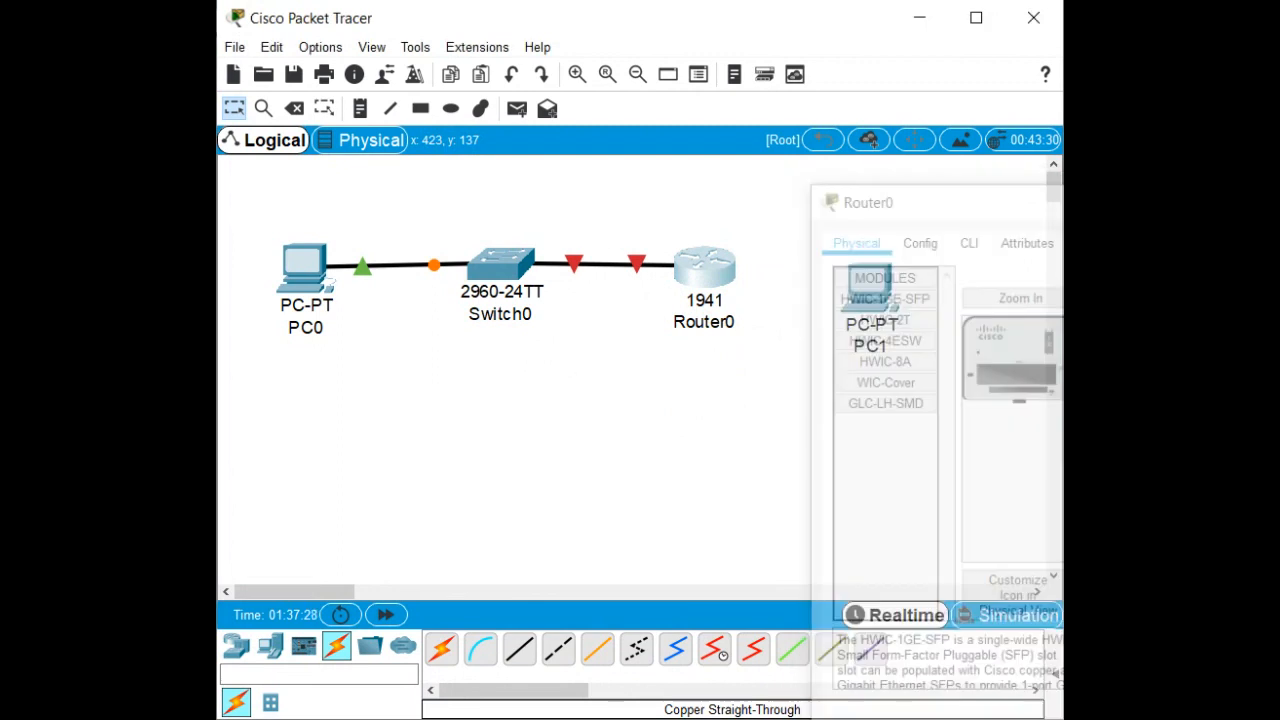
# Connect PC1's FastEthernet0 to Router0 GigabitEthernet0/0 and open PC1's settings.
pyautogui.click(528, 648)
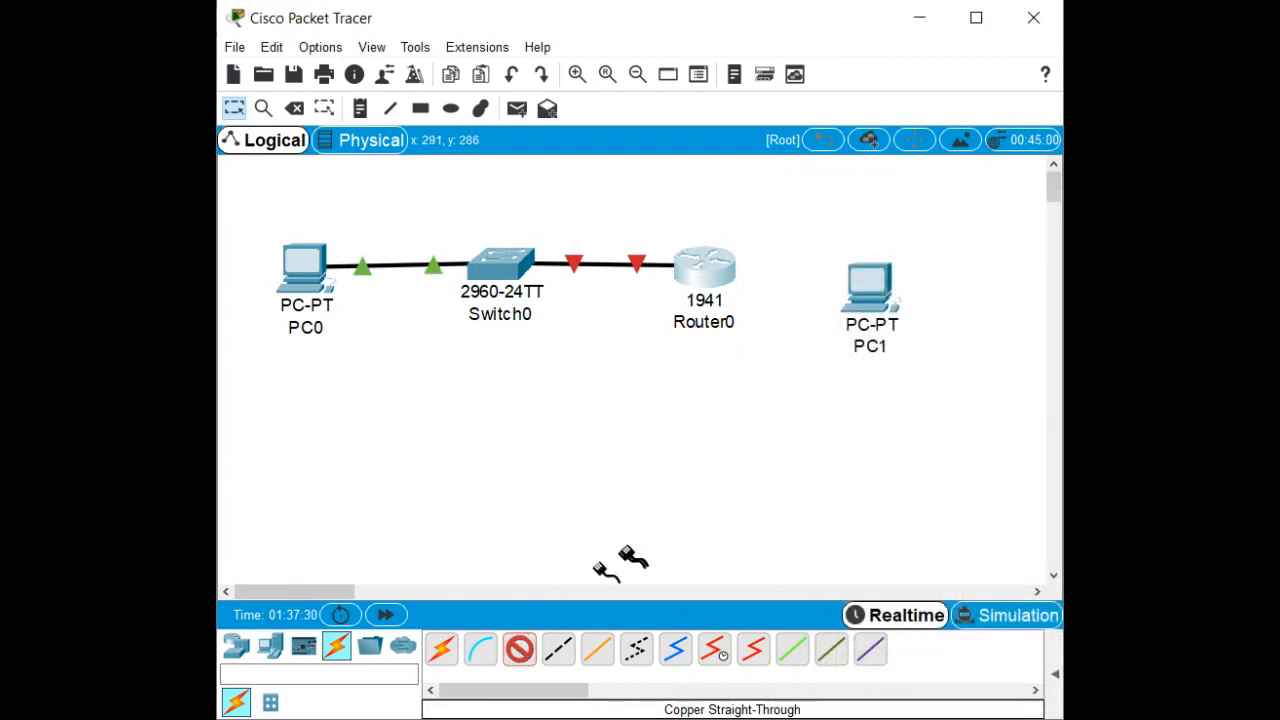
pyautogui.click(858, 290)
pyautogui.click(912, 362)
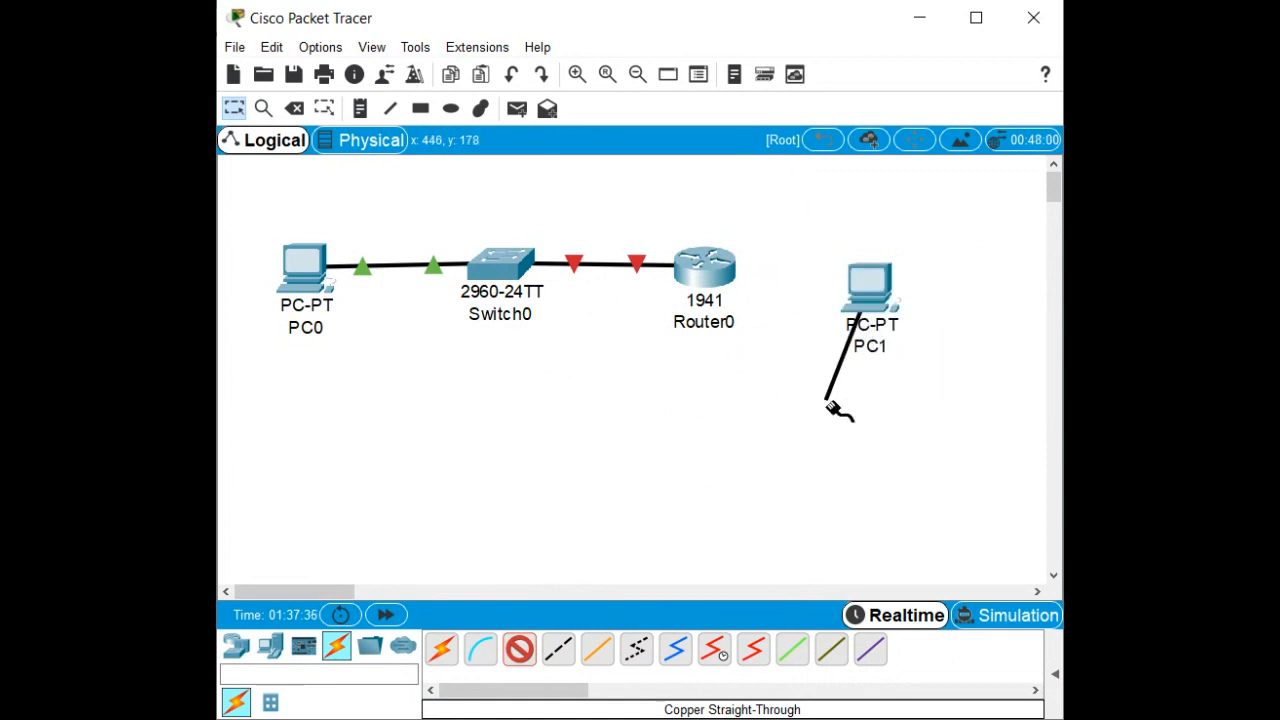
pyautogui.click(712, 274)
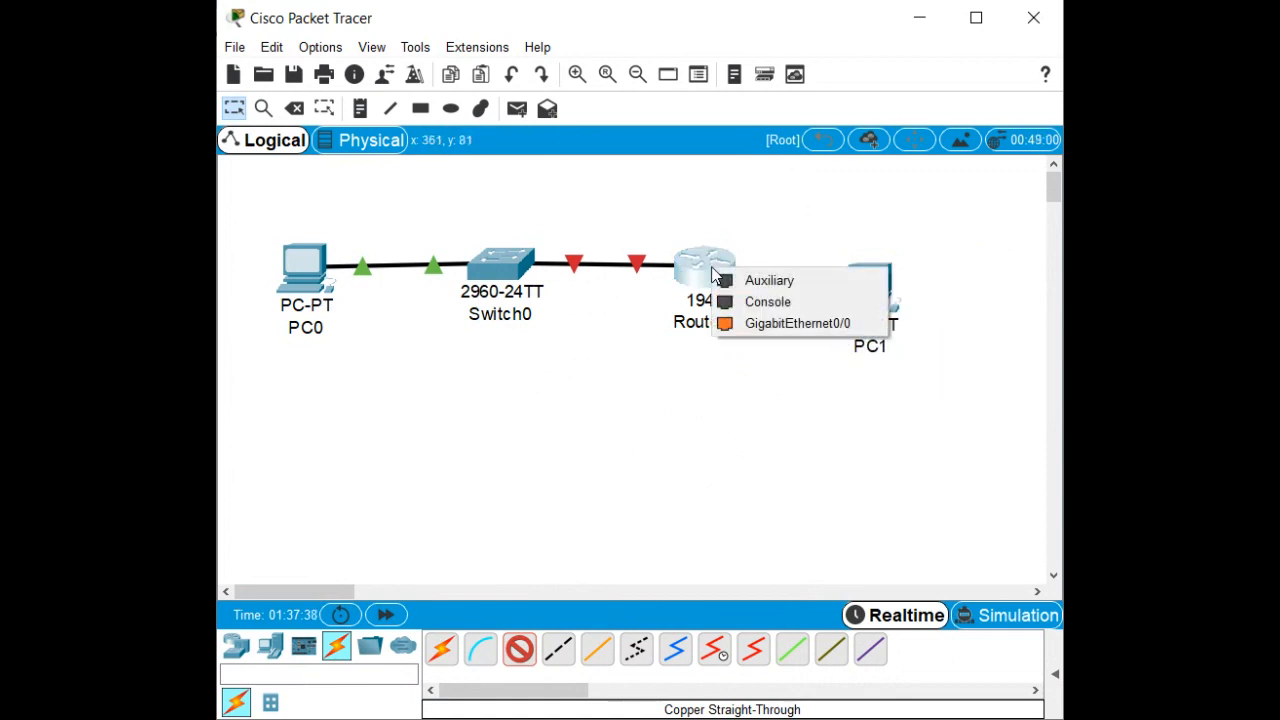
pyautogui.click(757, 323)
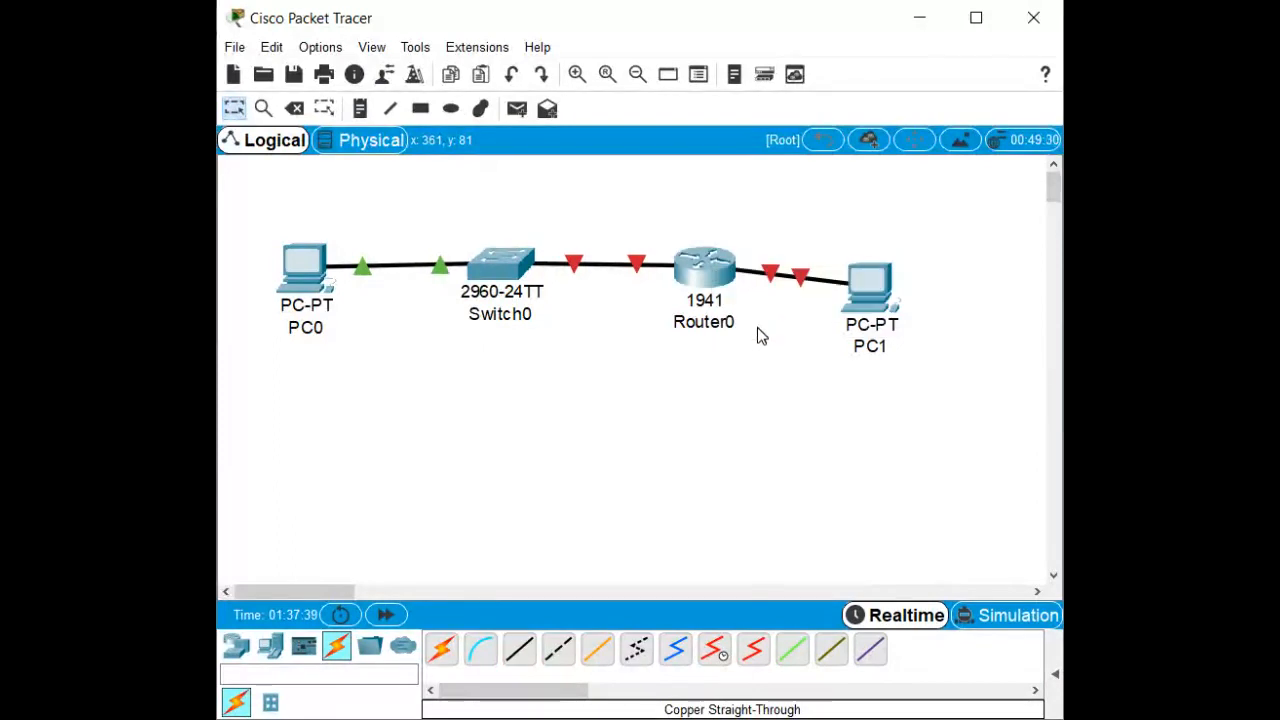
pyautogui.click(873, 278)
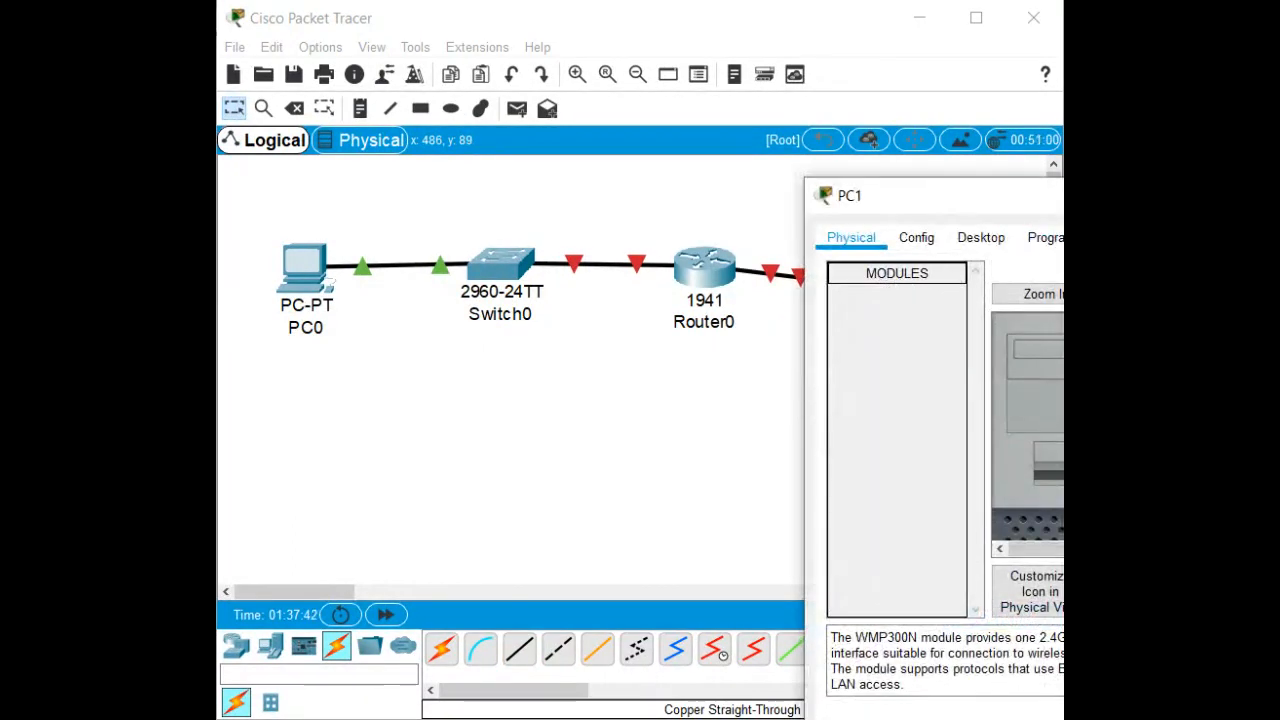
pyautogui.hotkey('alt', 'F4')
# Move PC1 up and right so it lines up with Router0.
pyautogui.moveTo(862, 281); pyautogui.dragTo(888, 263)
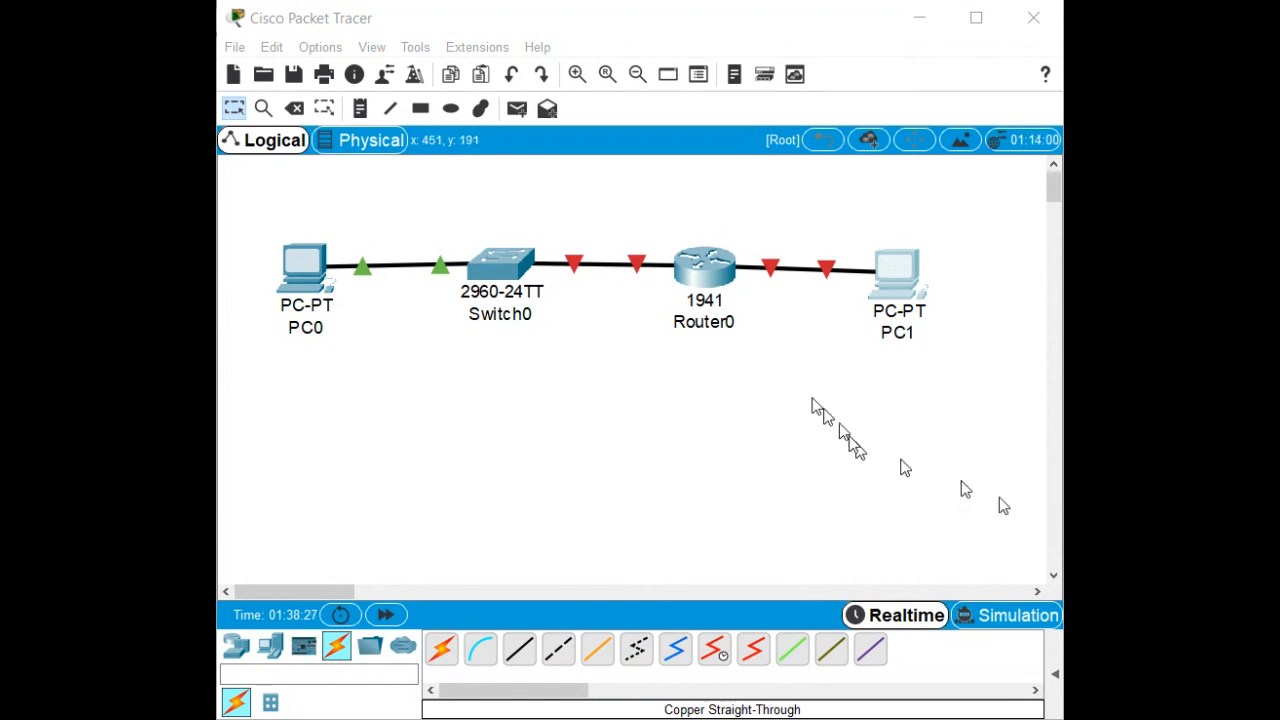
# Give PC0's FastEthernet0 static IP 192.168.1.3 with auto-filled mask 255.255.255.0.
pyautogui.click(303, 265)
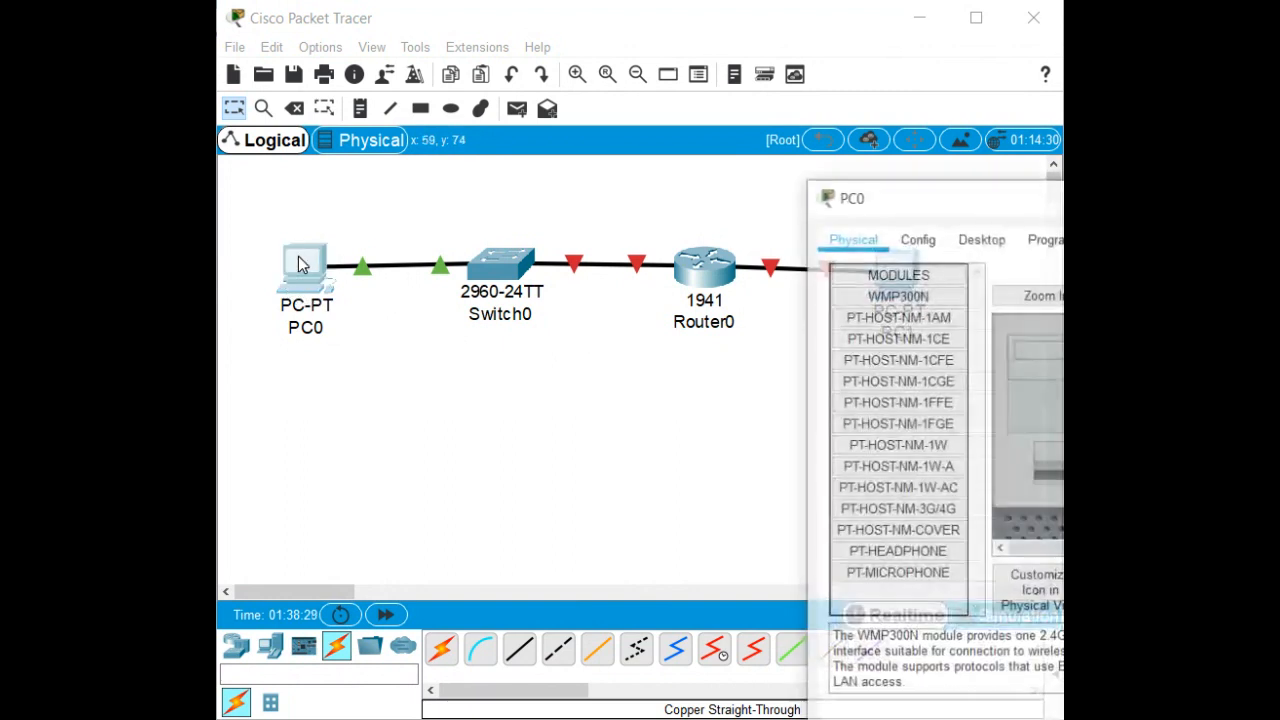
pyautogui.moveTo(990, 198); pyautogui.dragTo(707, 168)
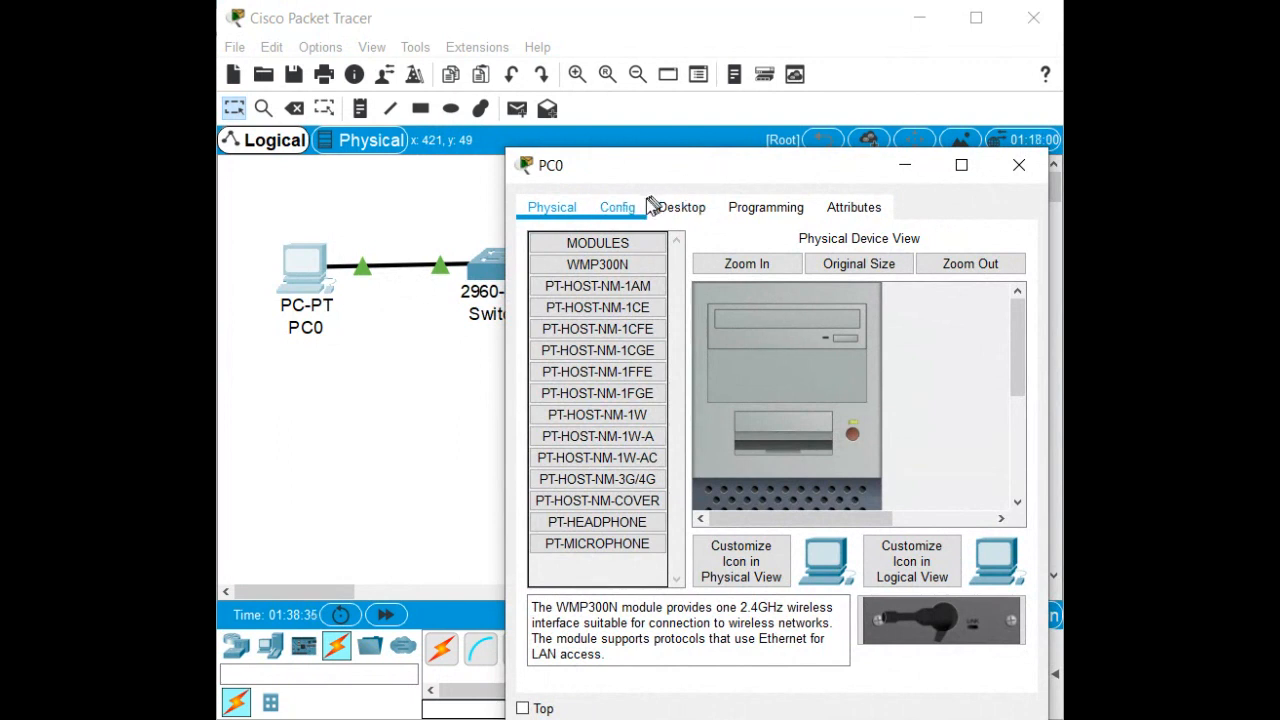
pyautogui.click(619, 212)
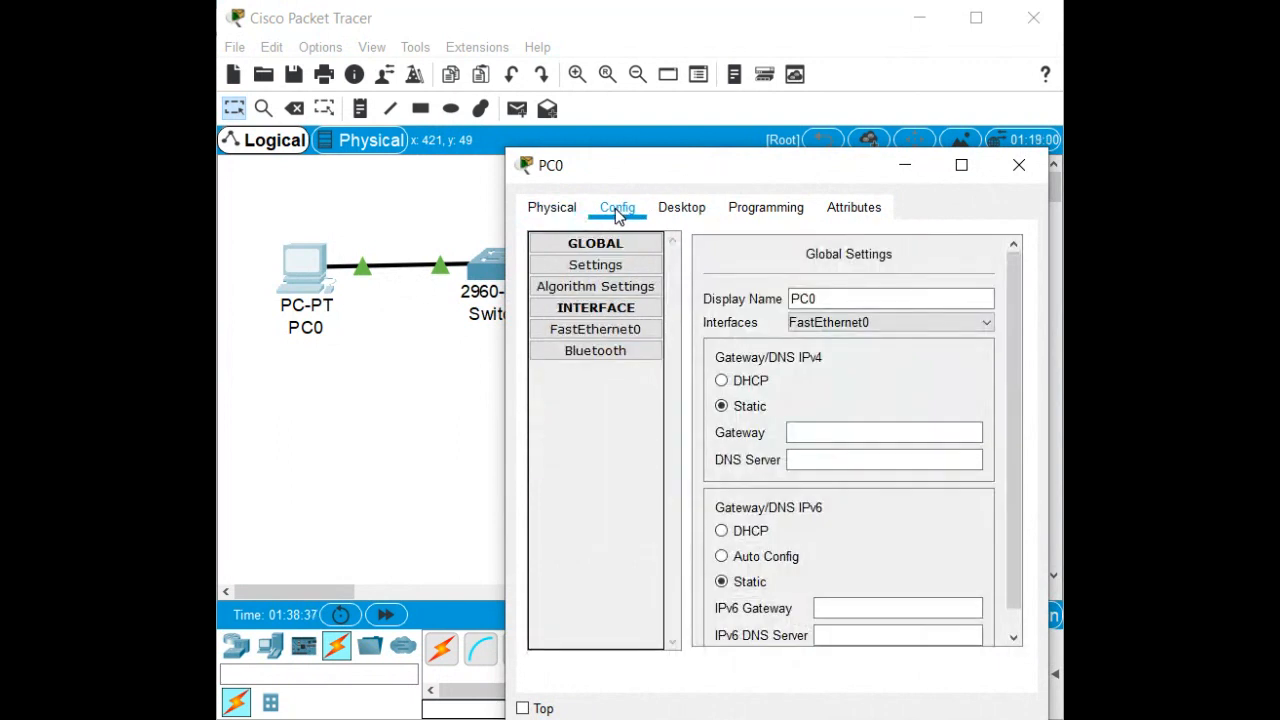
pyautogui.click(594, 330)
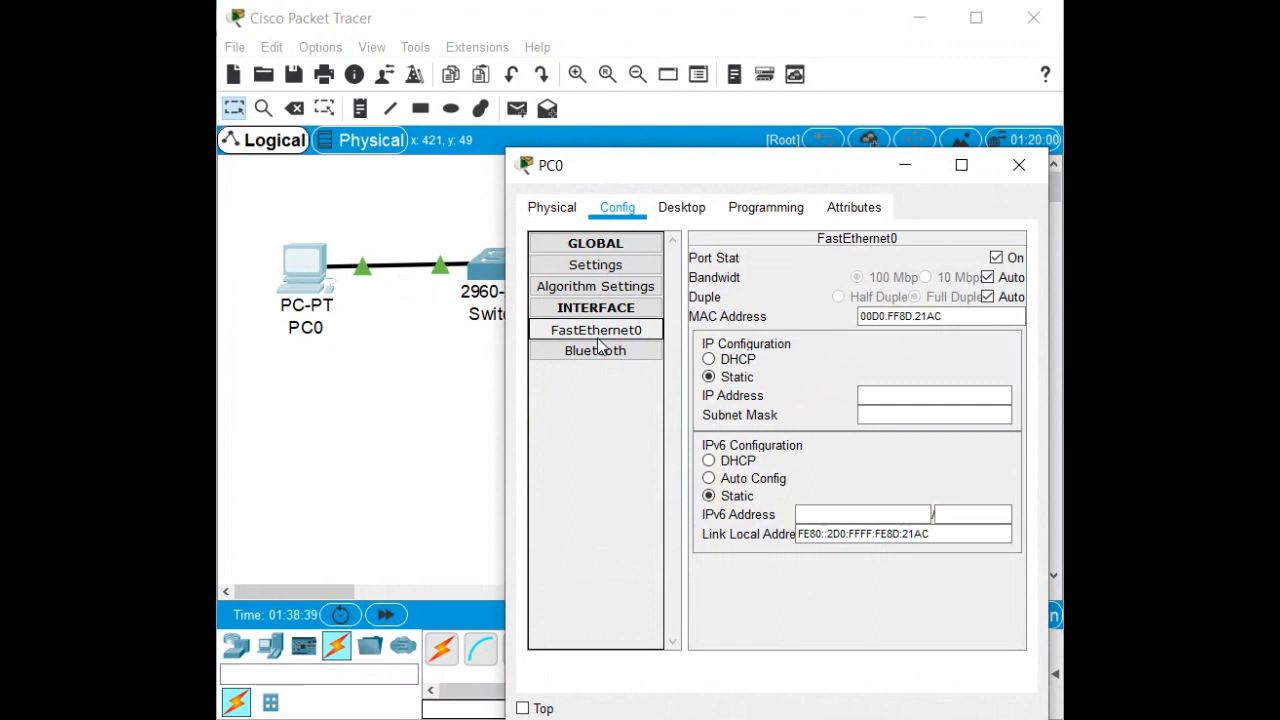
pyautogui.click(903, 396)
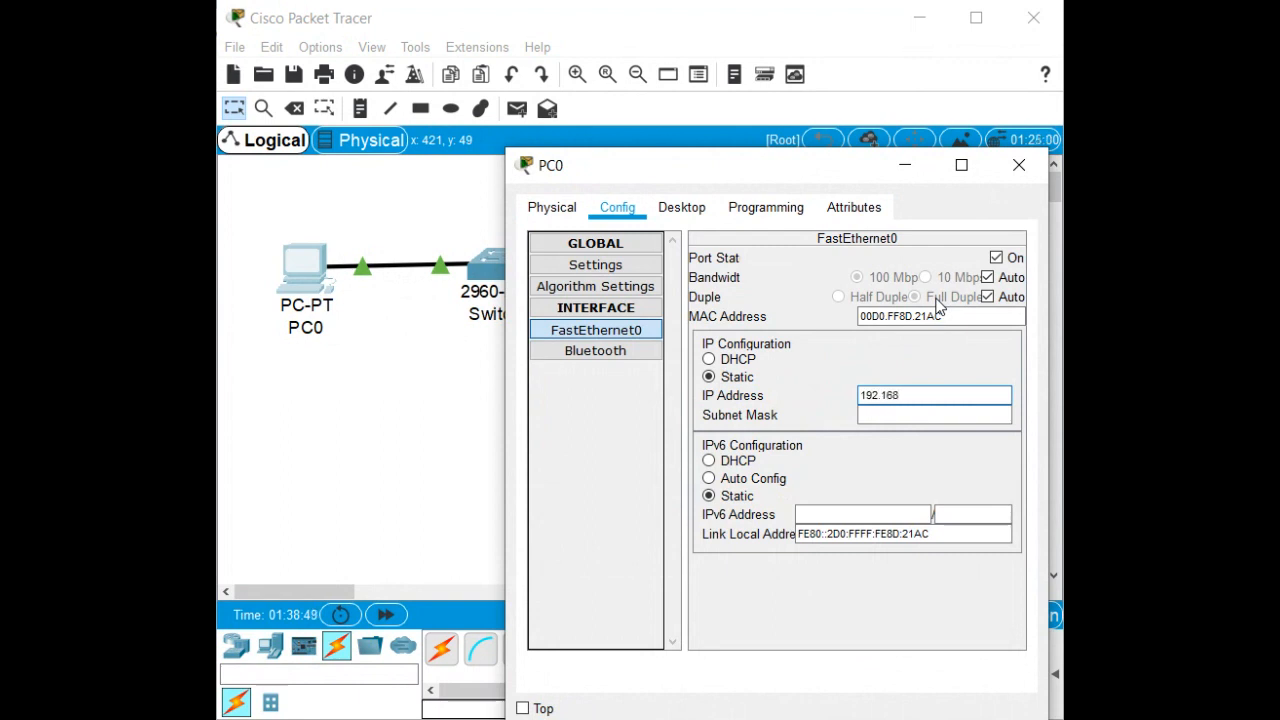
pyautogui.write('1.3')
pyautogui.press('Tab')
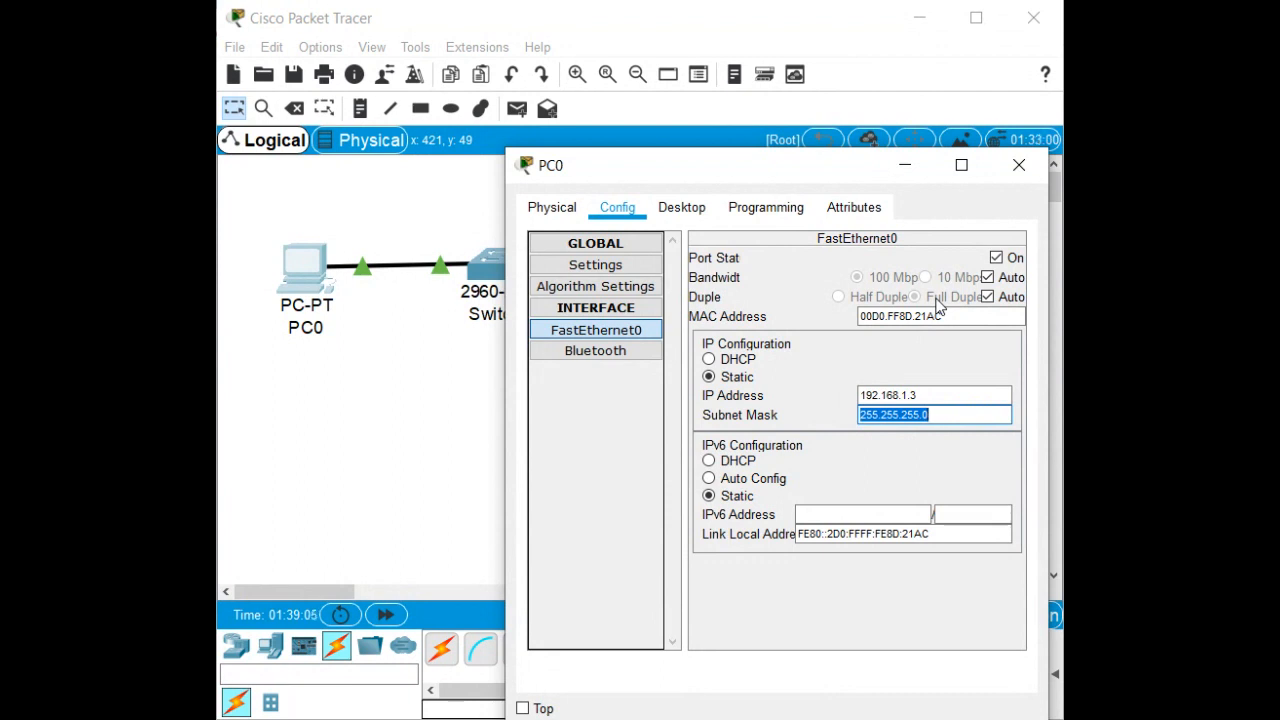
pyautogui.click(548, 267)
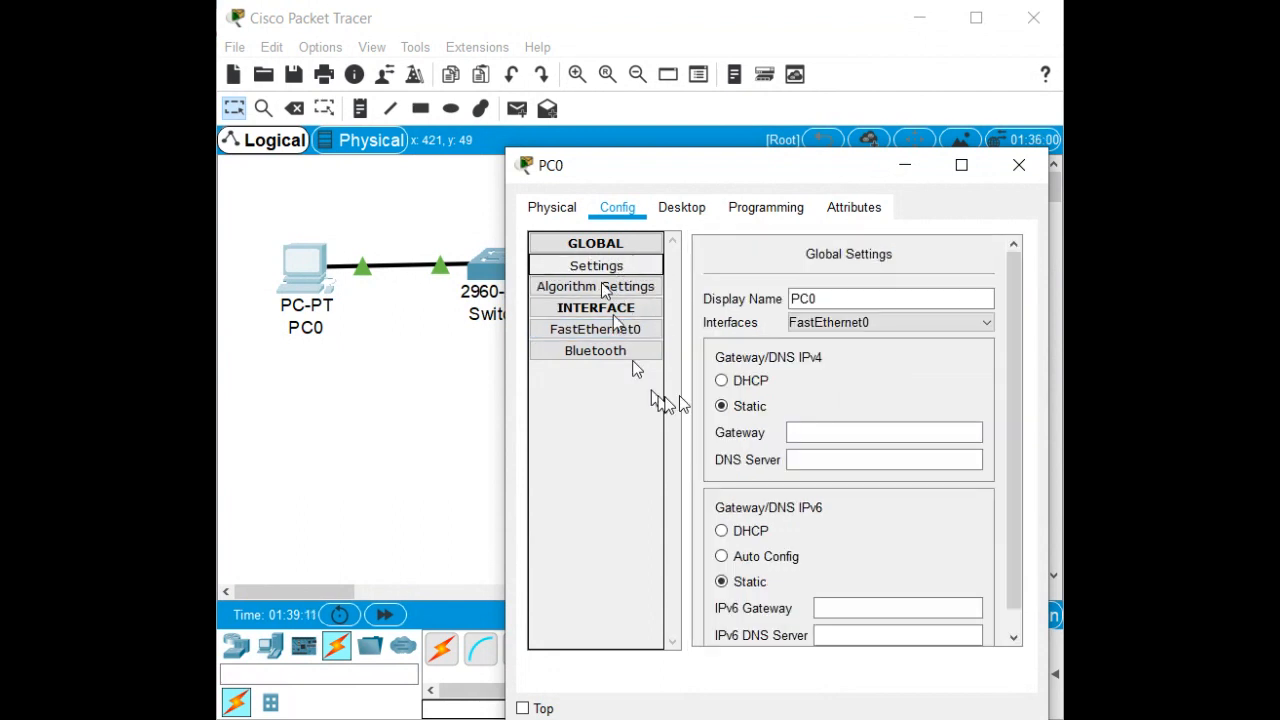
# Enter 192.168.1.1 as PC0's gateway and close its window.
pyautogui.click(838, 430)
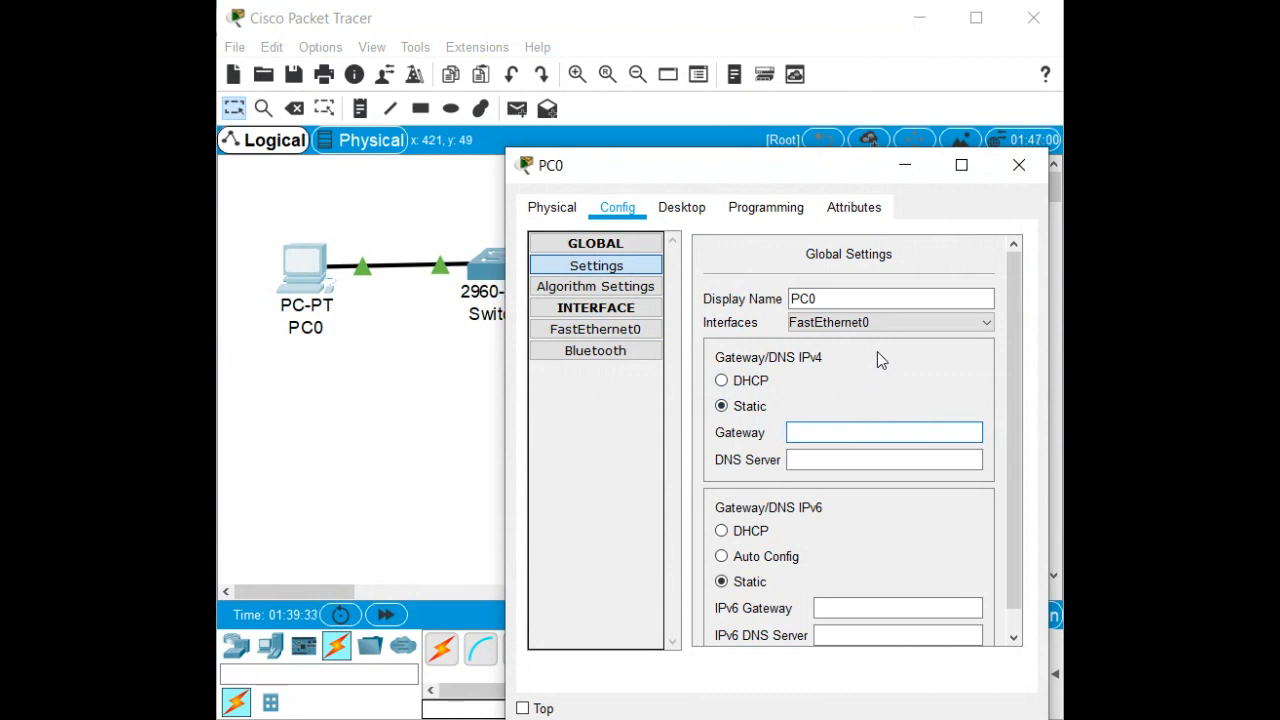
pyautogui.write('192.168.1.1')
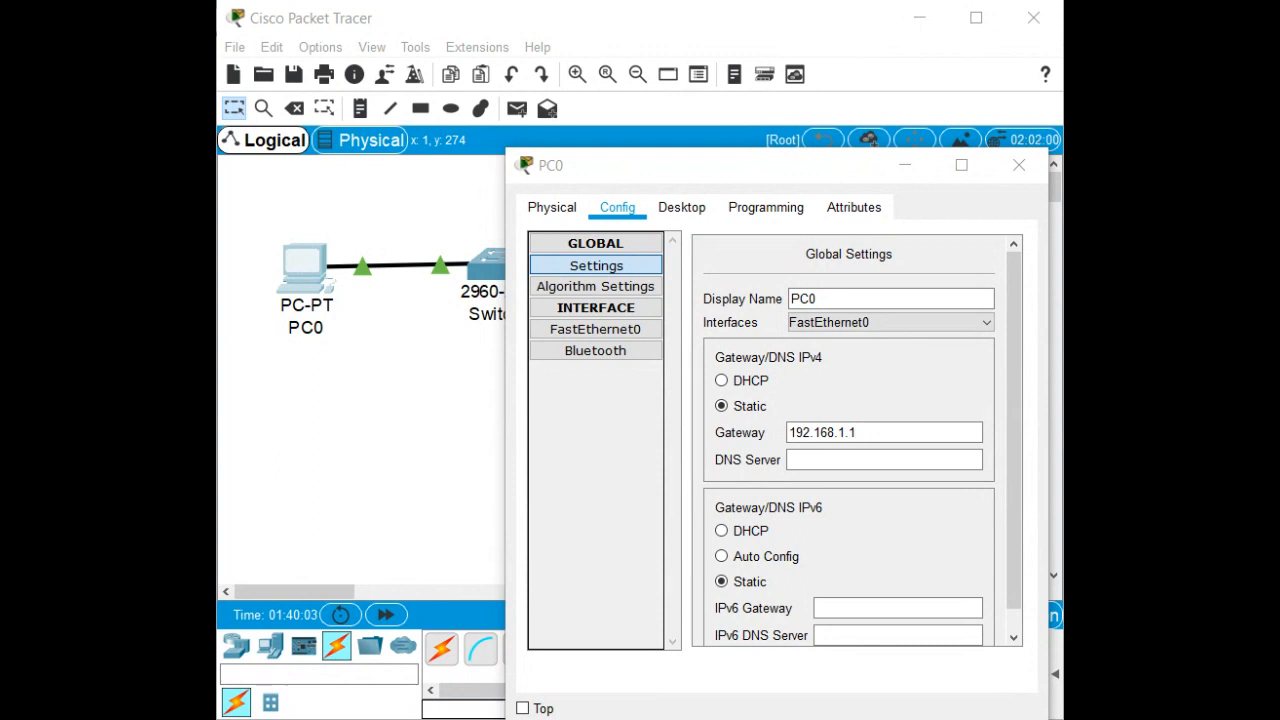
pyautogui.click(1020, 164)
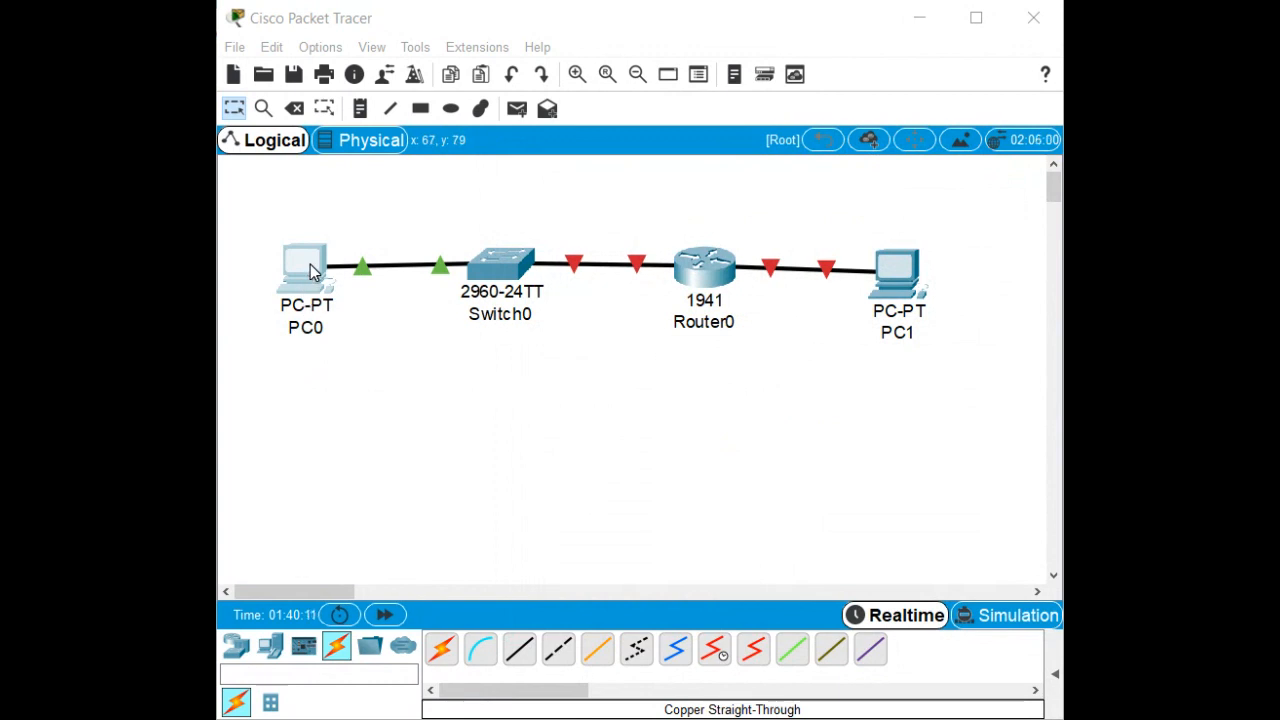
# Set PC1's default gateway to 192.168.0.1 in its Global Settings.
pyautogui.click(330, 366)
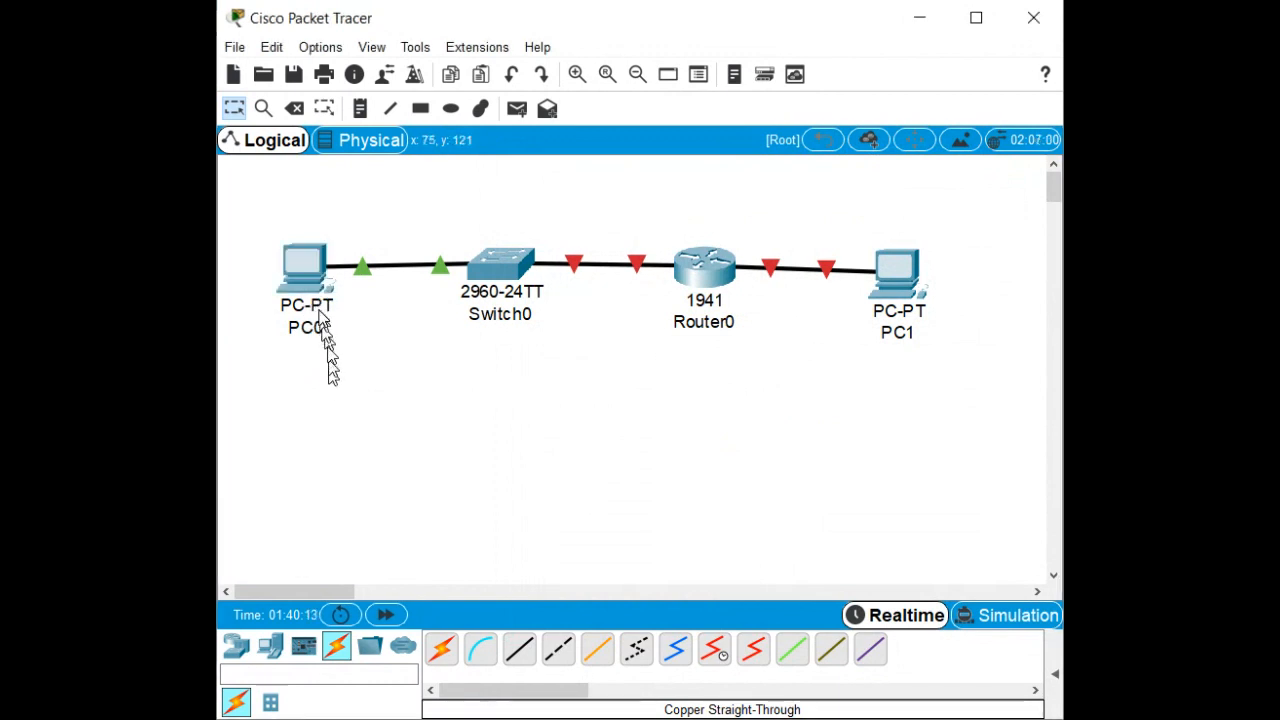
pyautogui.click(302, 280)
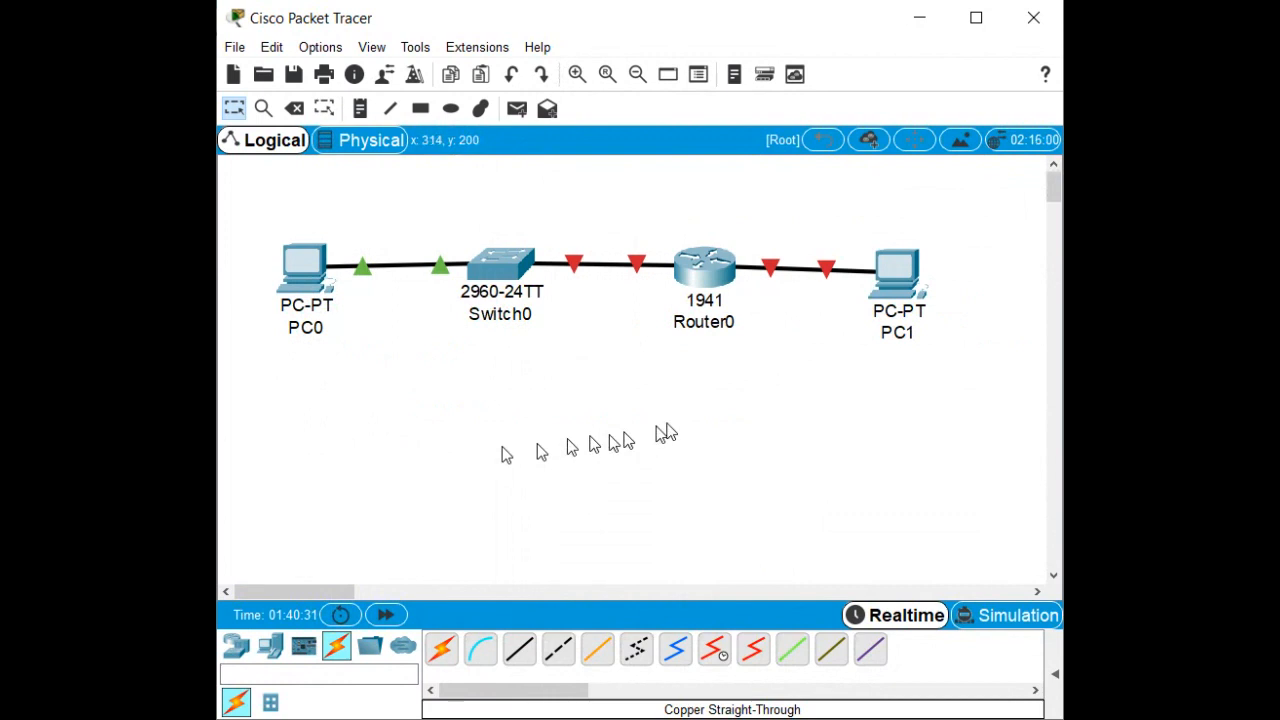
pyautogui.click(893, 278)
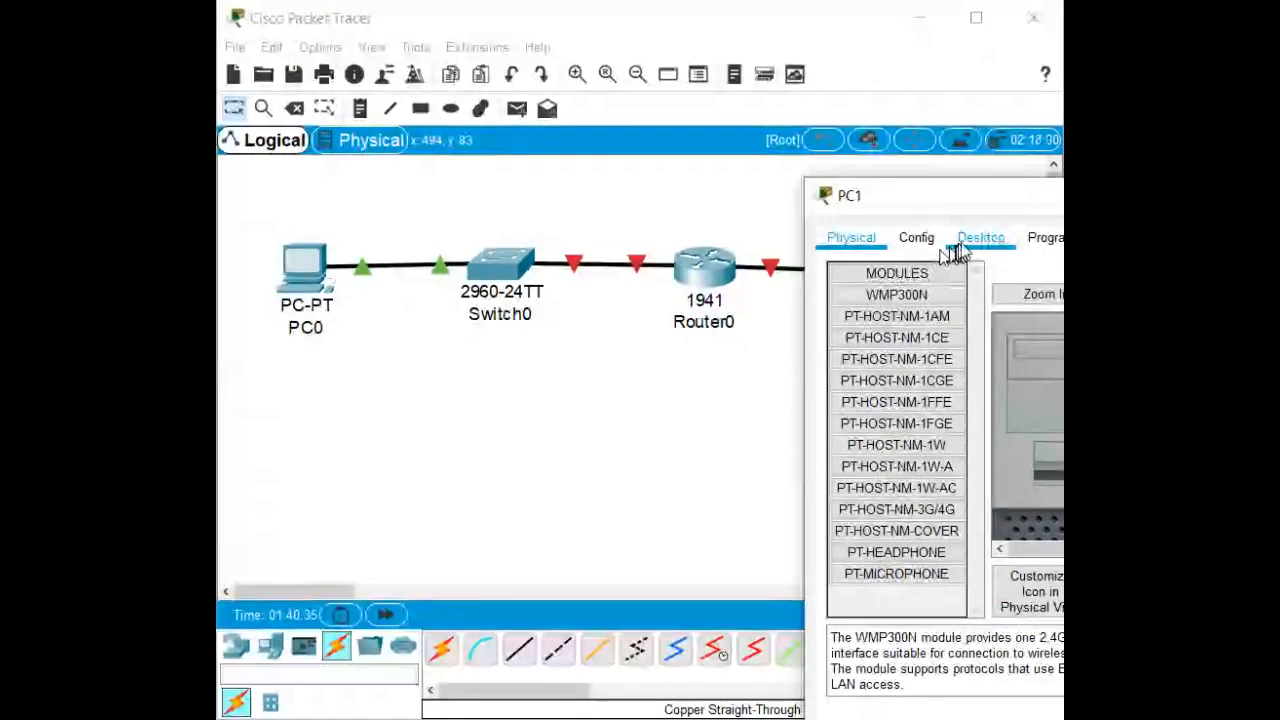
pyautogui.click(766, 350)
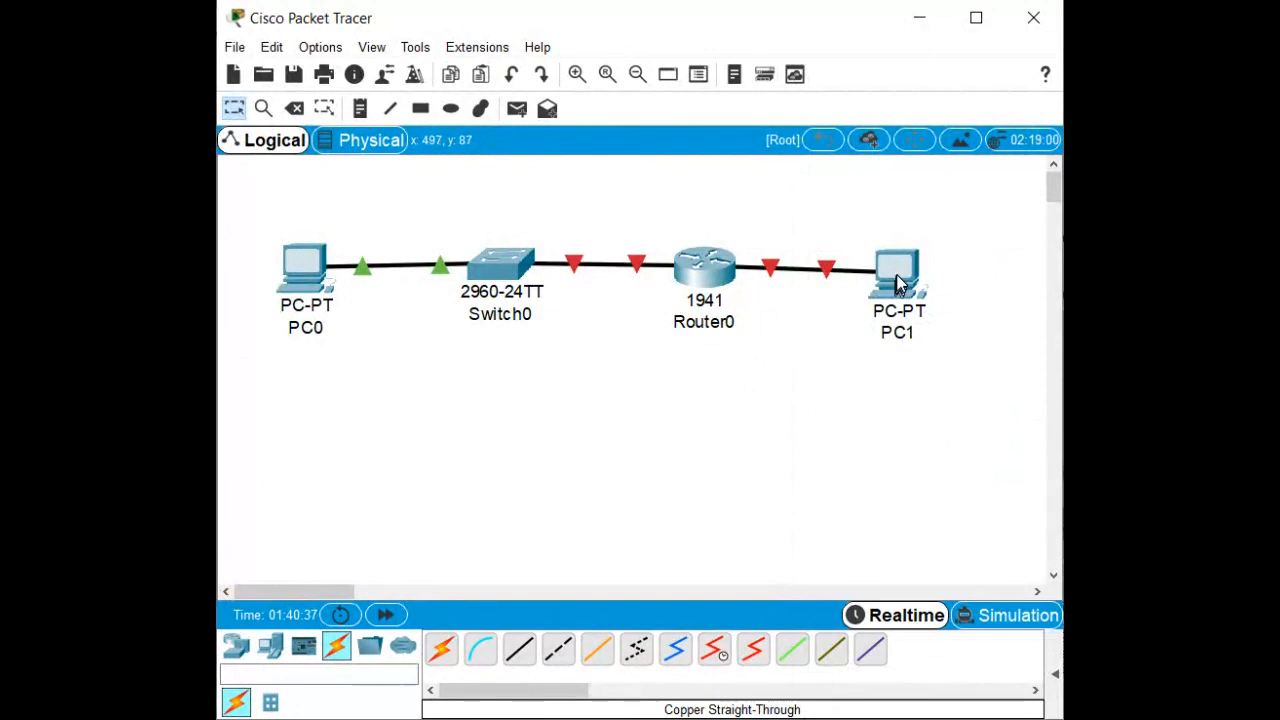
pyautogui.click(896, 278)
pyautogui.moveTo(955, 210); pyautogui.dragTo(588, 180)
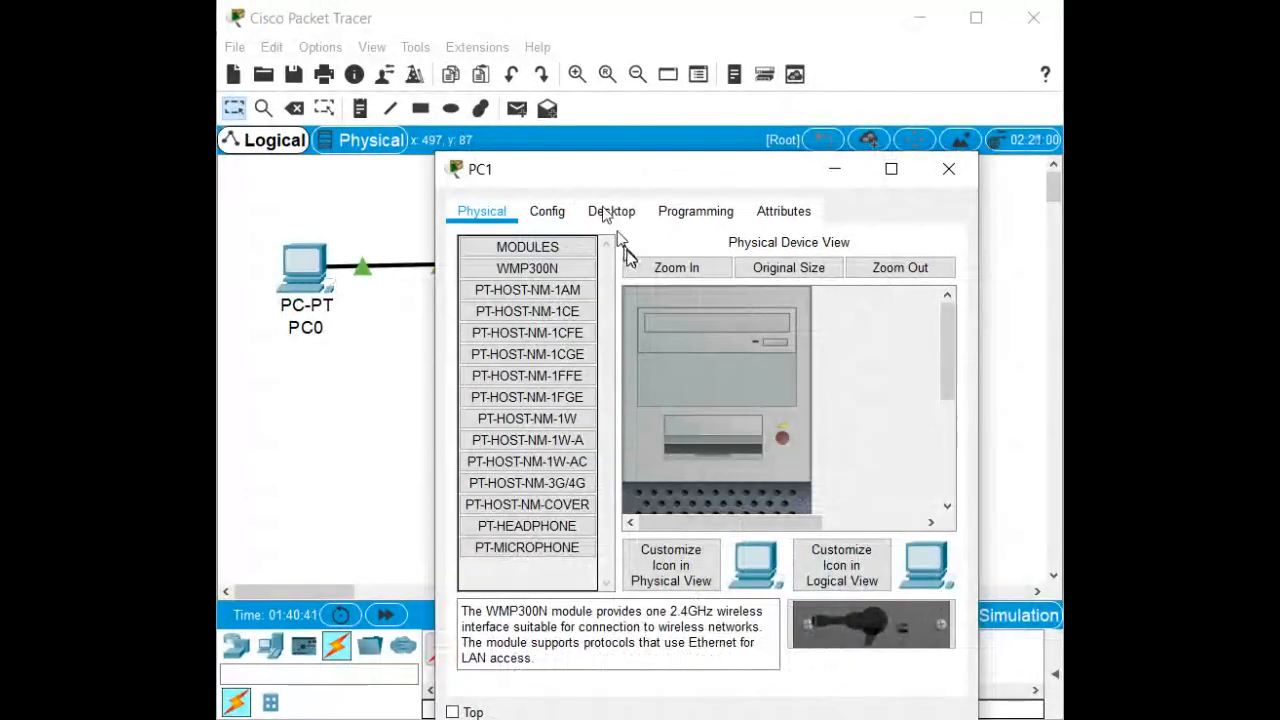
pyautogui.click(609, 214)
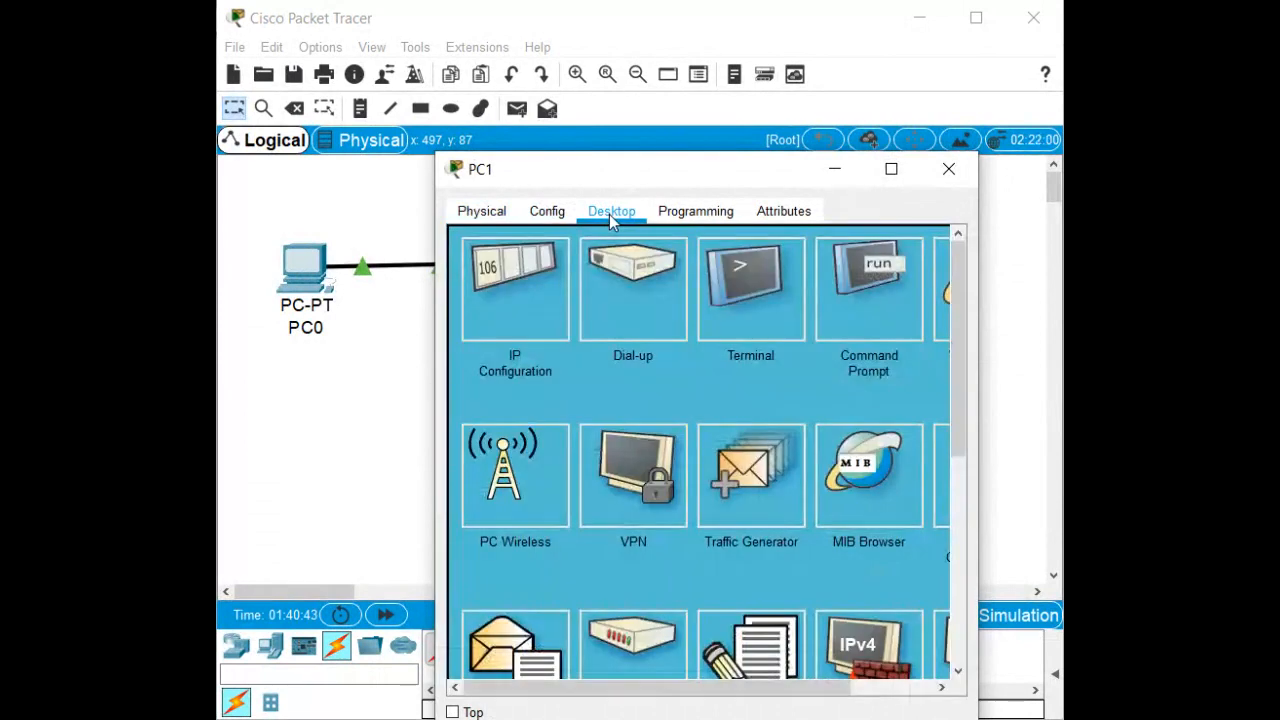
pyautogui.click(560, 210)
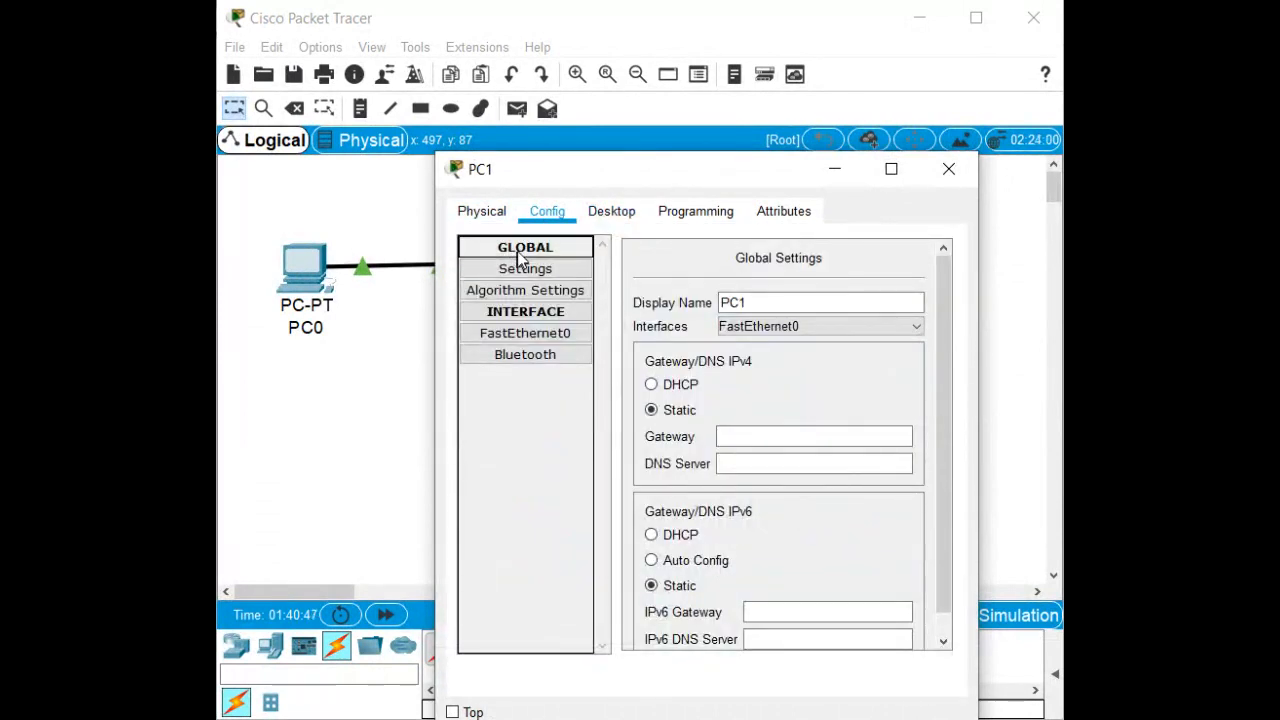
pyautogui.click(764, 440)
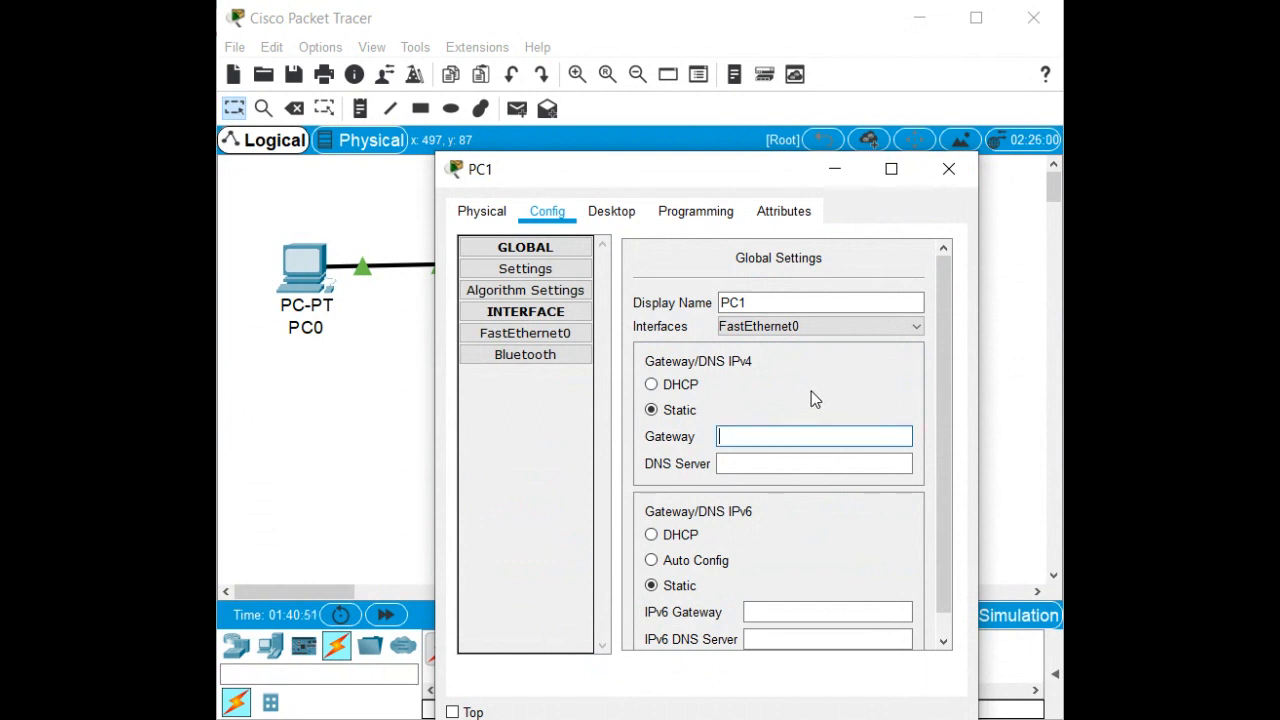
pyautogui.write('192.168.0.1')
pyautogui.press('Tab')
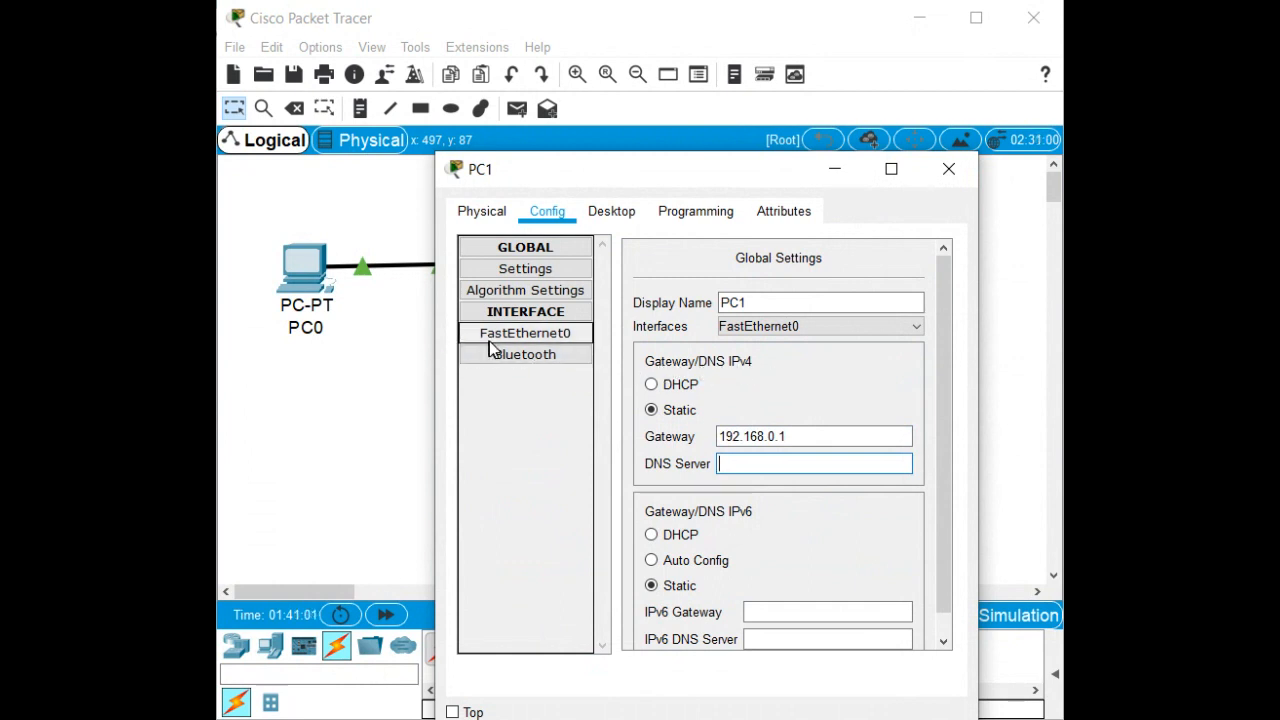
# Give PC1's FastEthernet0 IP 192.168.0.3 with mask 255.255.255.0 and close the window.
pyautogui.click(490, 343)
pyautogui.click(798, 402)
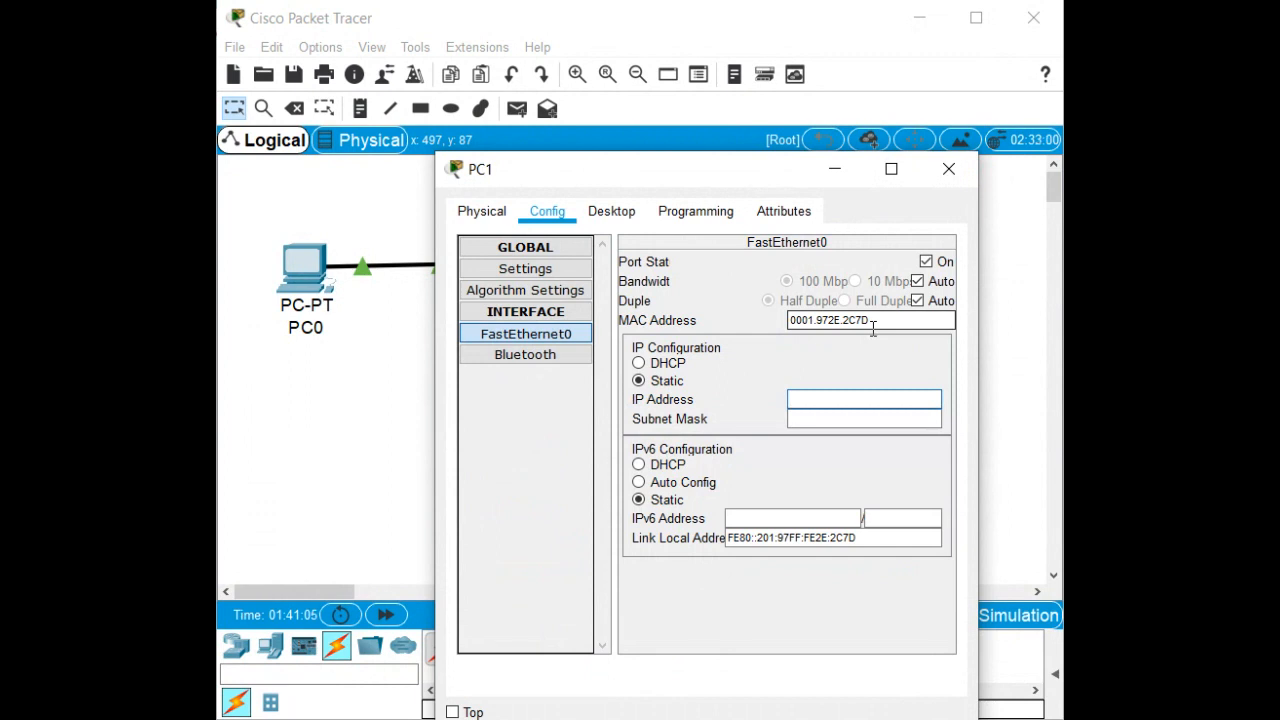
pyautogui.write('192.168.0.3')
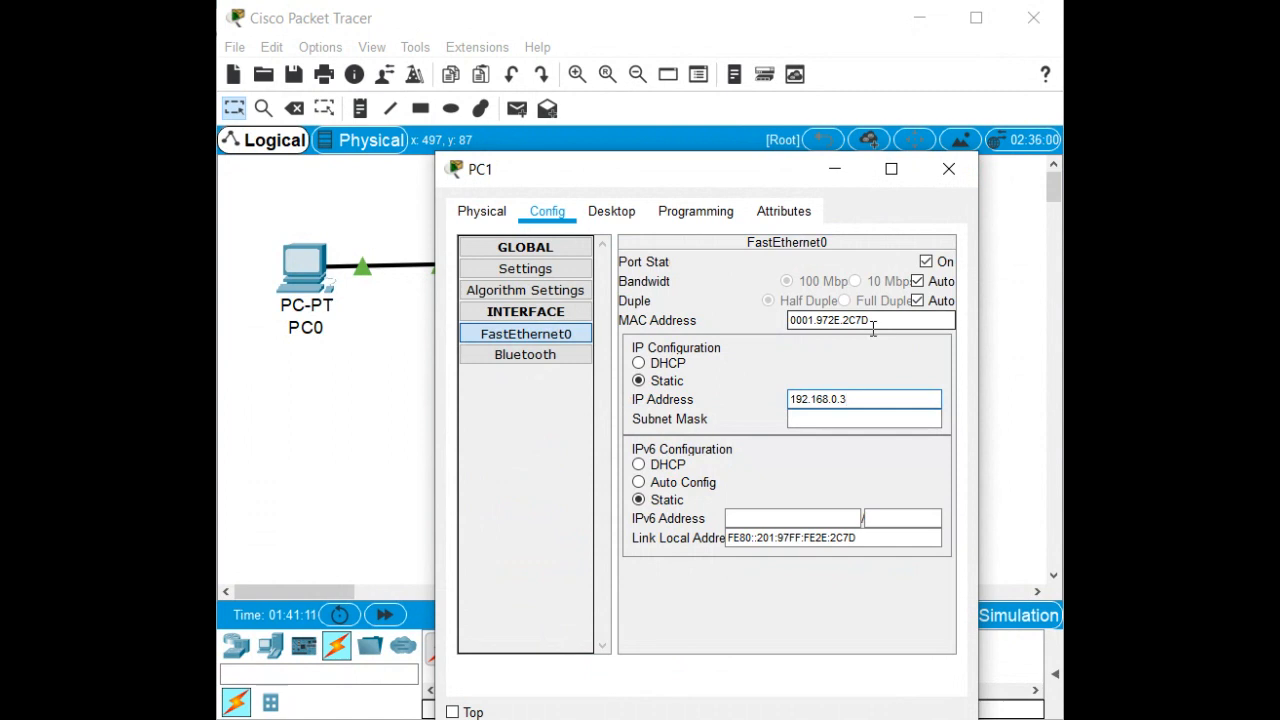
pyautogui.press('Tab')
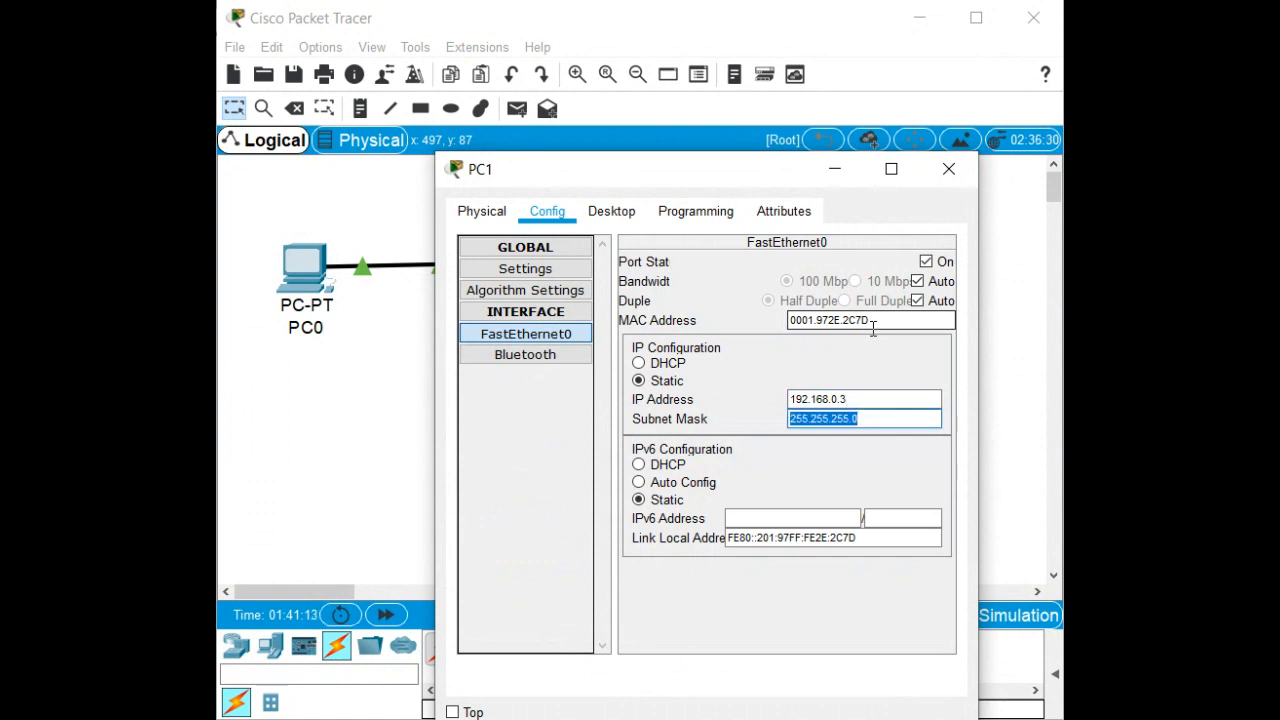
pyautogui.click(948, 168)
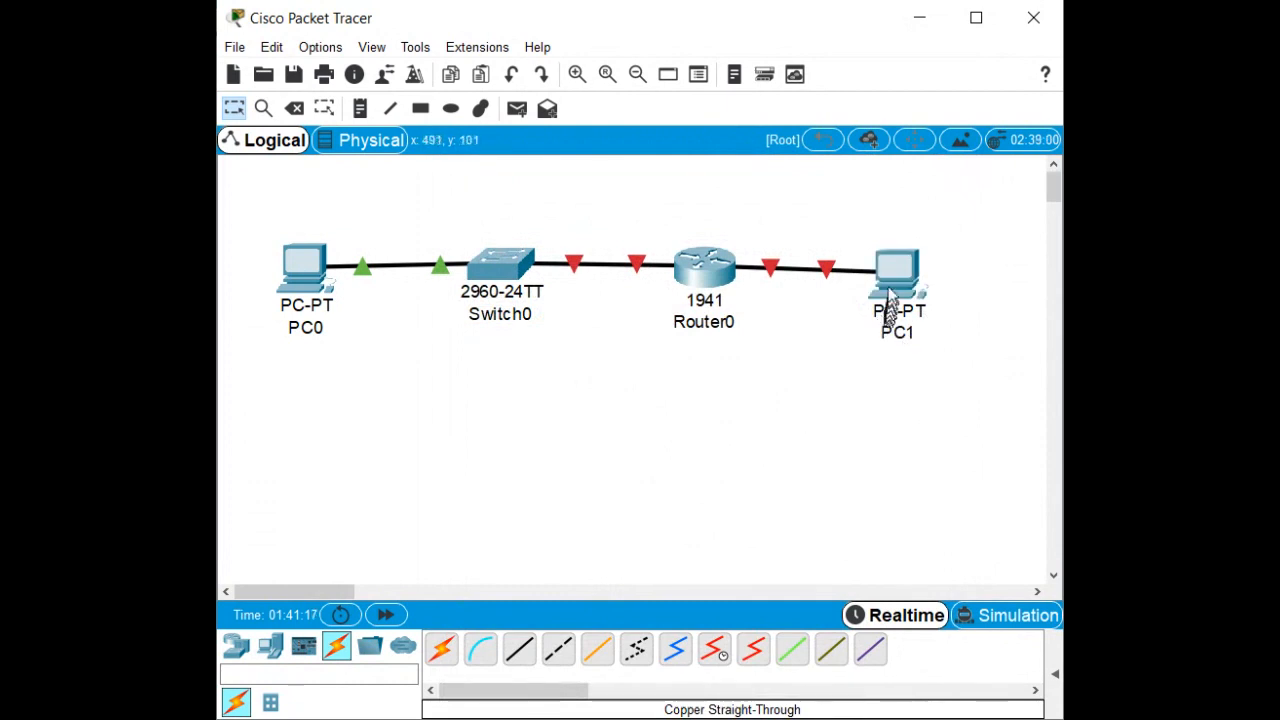
# Open Switch0's device window, centre it, and switch to its CLI.
pyautogui.moveTo(893, 285)
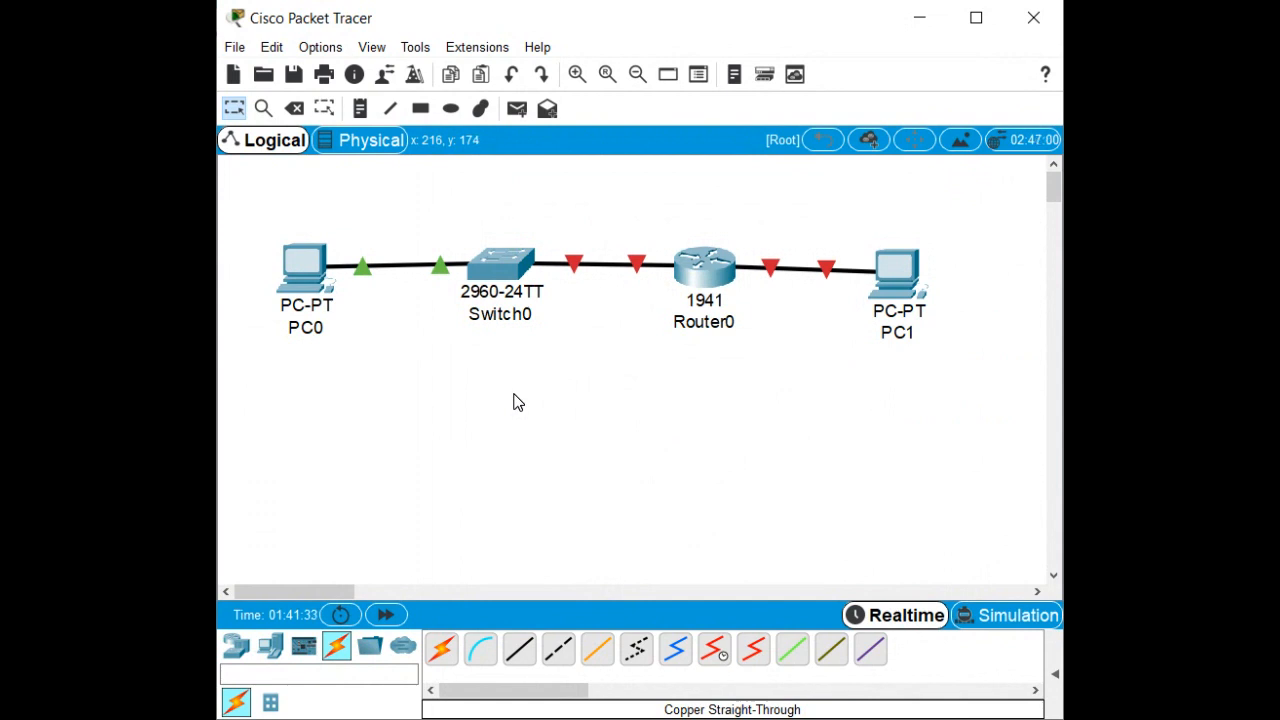
pyautogui.click(495, 259)
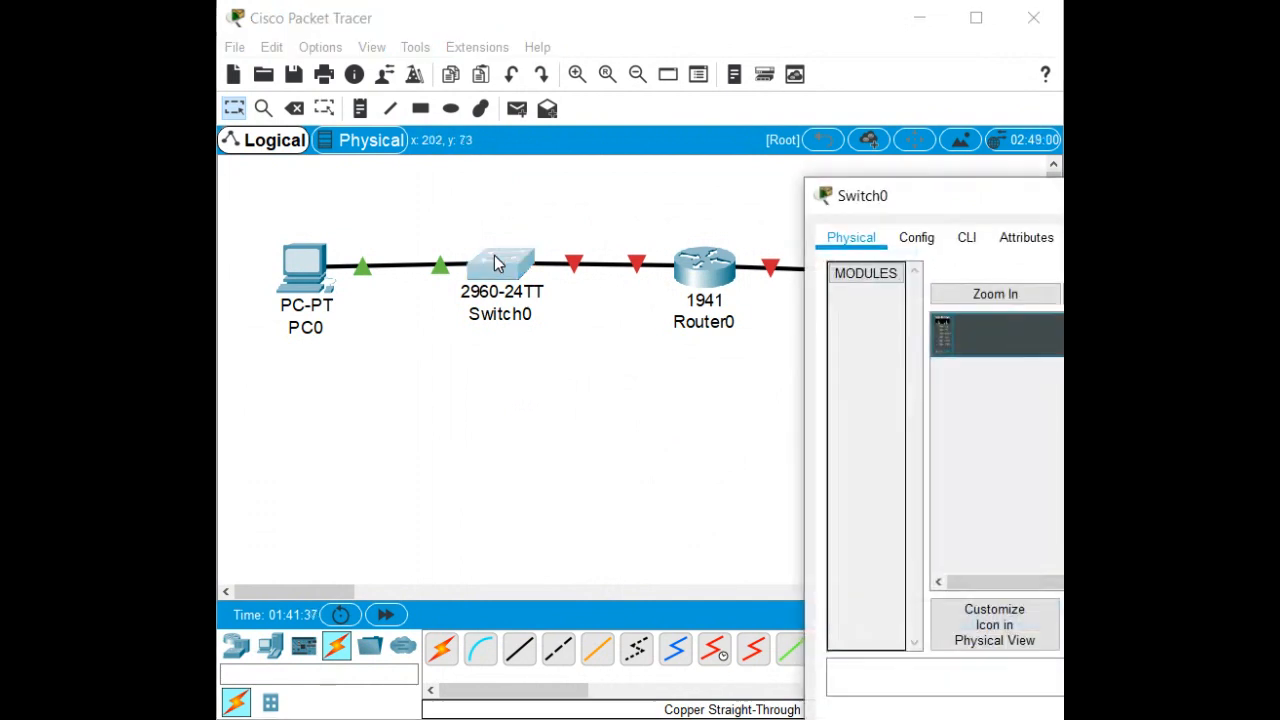
pyautogui.moveTo(1105, 200); pyautogui.dragTo(790, 185)
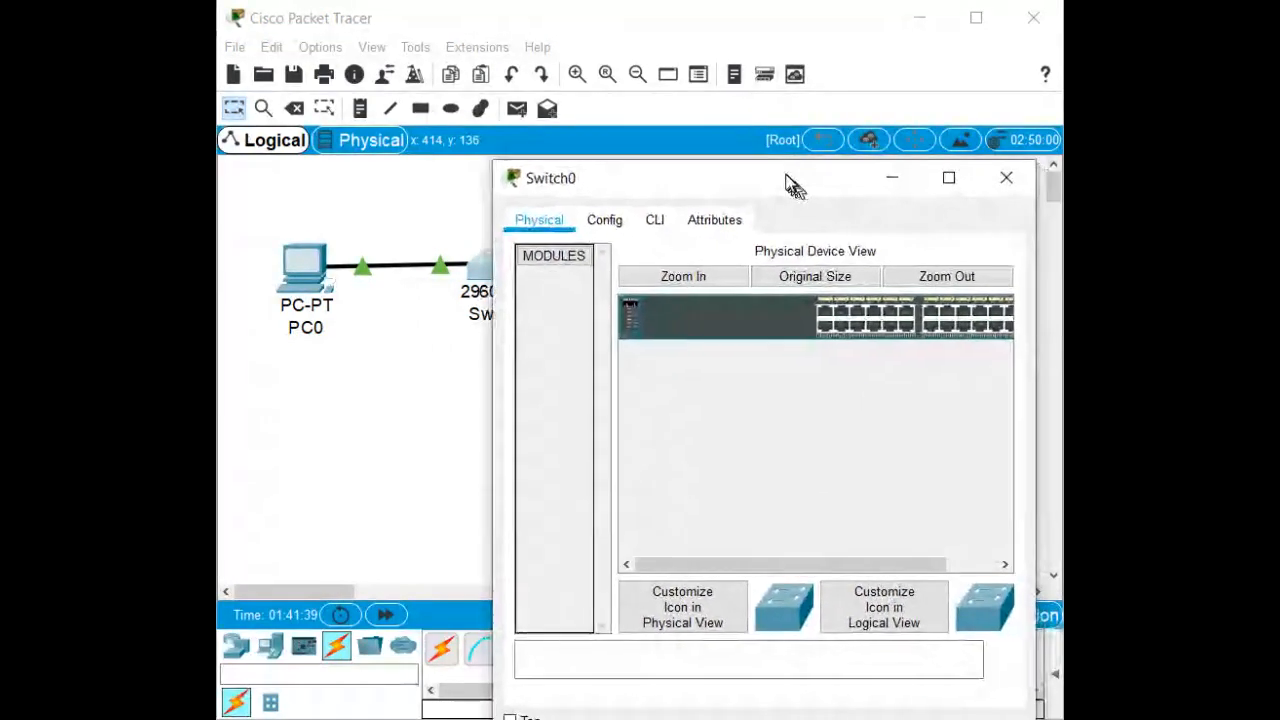
pyautogui.click(656, 222)
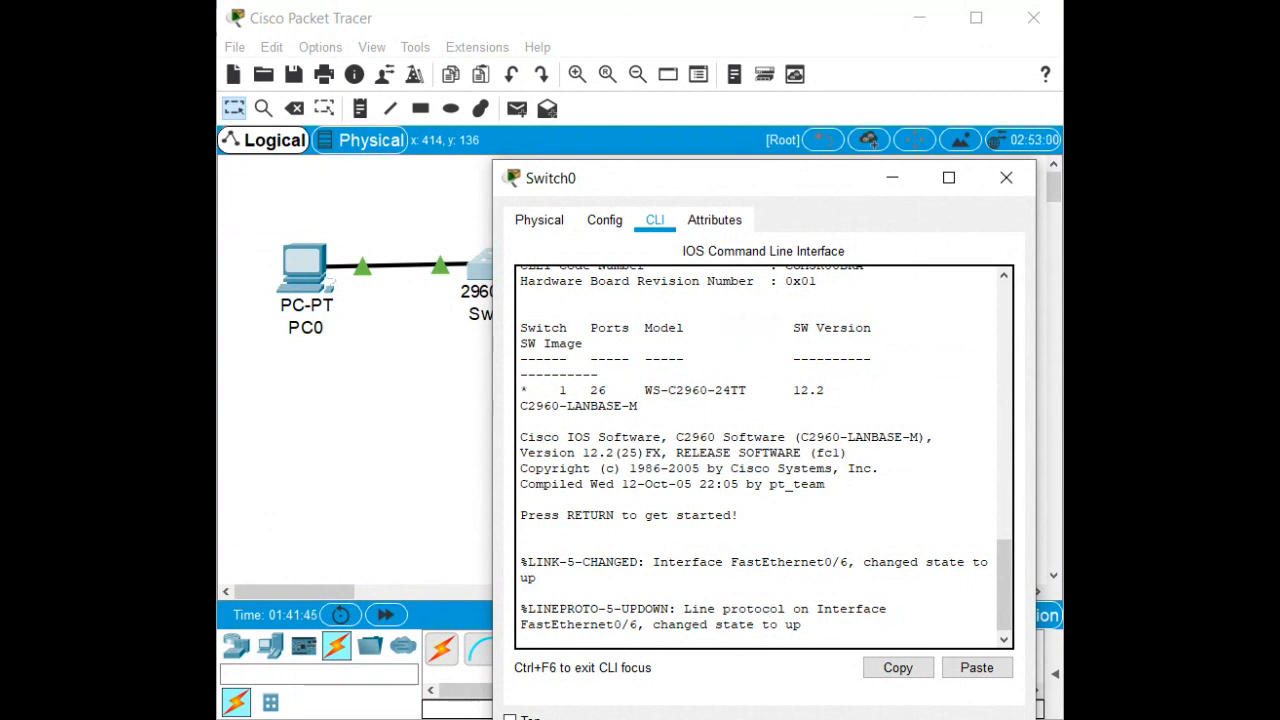
# Press Enter past Switch0's startup banner to get the Switch> prompt.
pyautogui.press('Return')
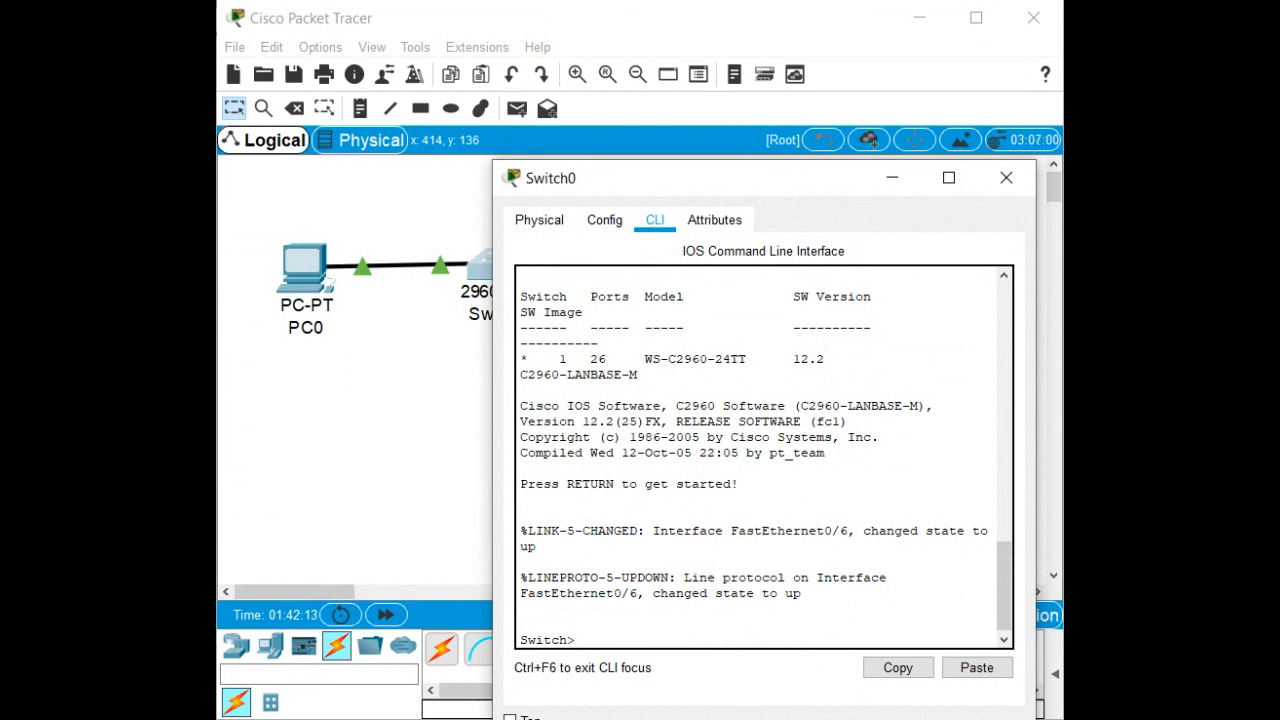
# Run sh ip int b on Switch0 and page through the full interface listing.
pyautogui.write('sh ip int b')
pyautogui.press('Return')
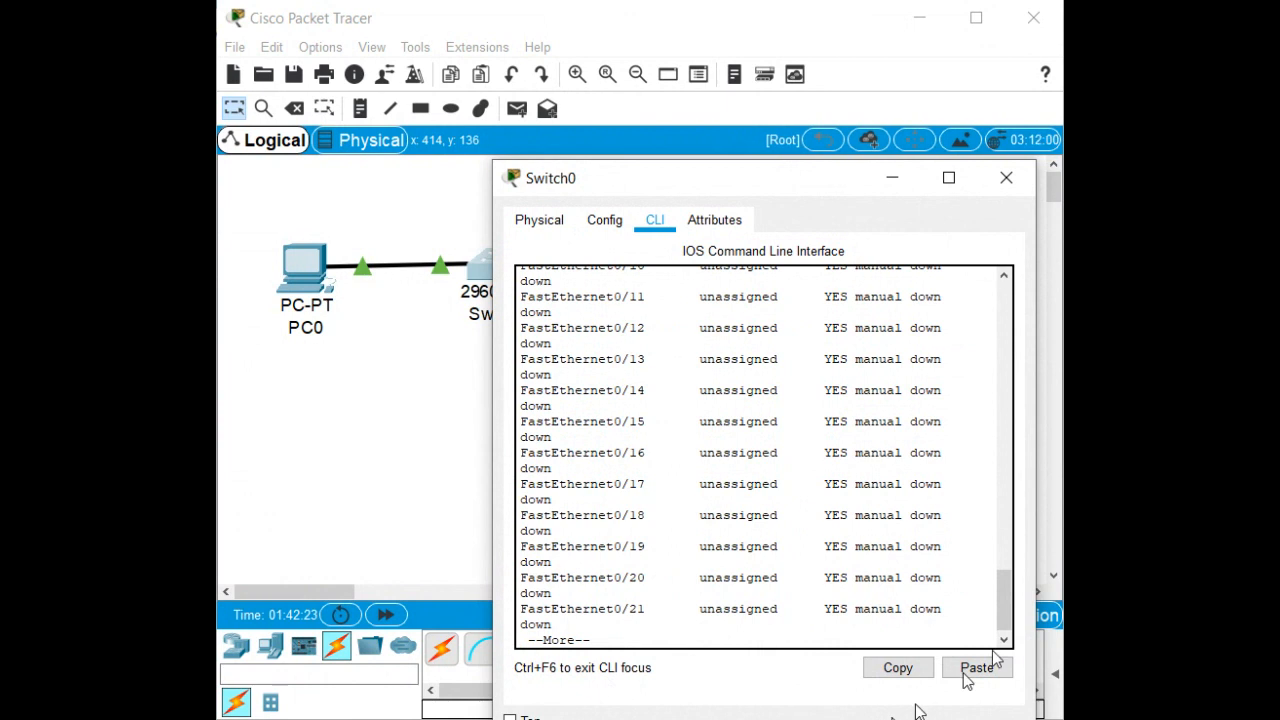
pyautogui.scroll(5, 1002, 560)
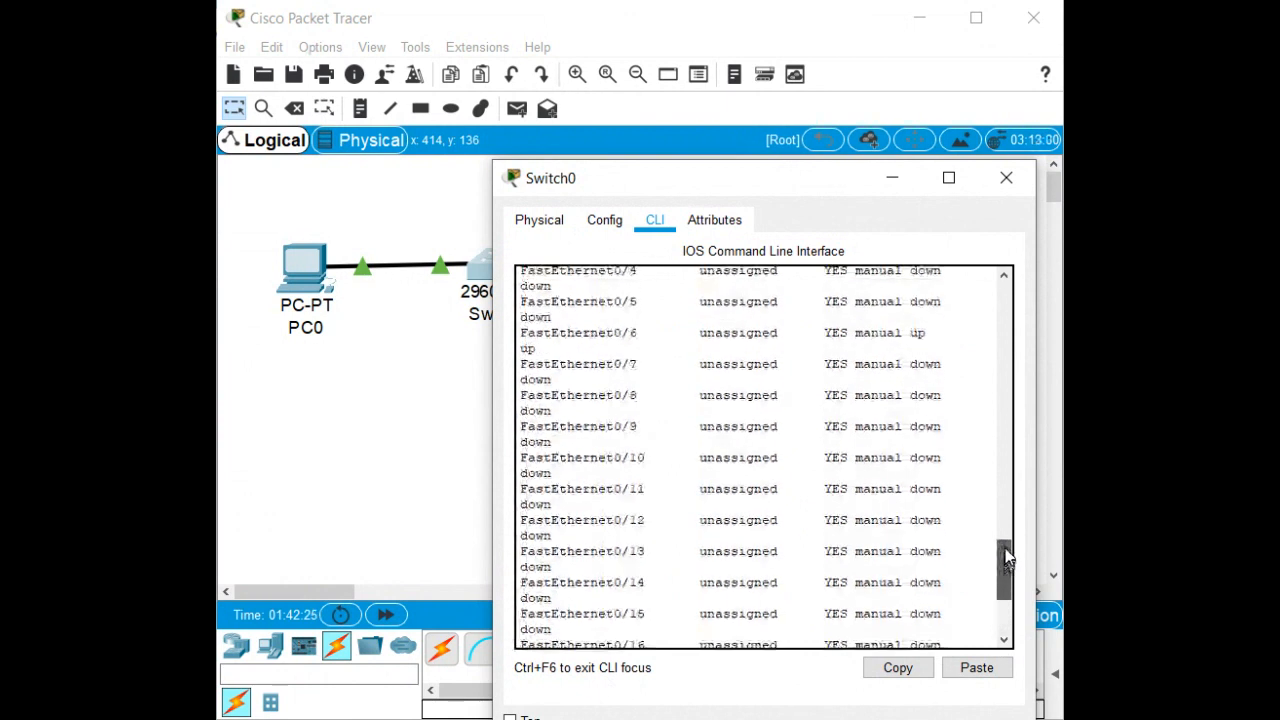
pyautogui.scroll(3, 1008, 548)
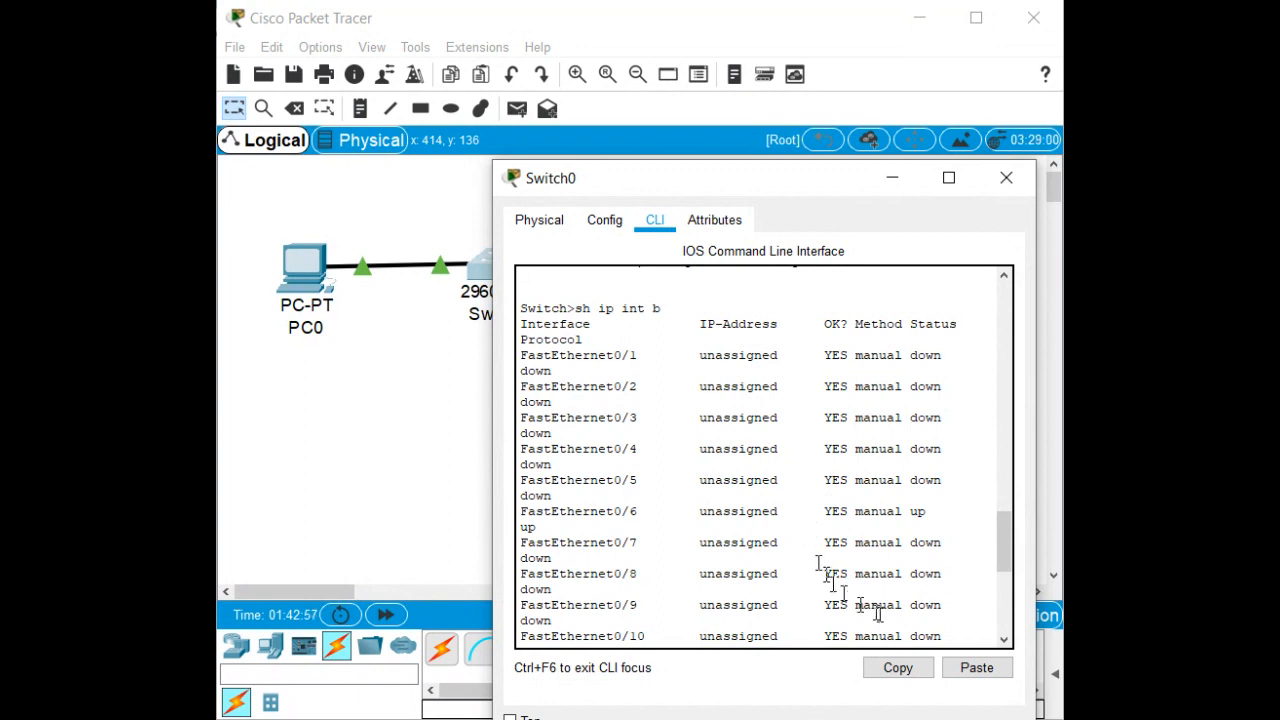
pyautogui.scroll(-8, 948, 595)
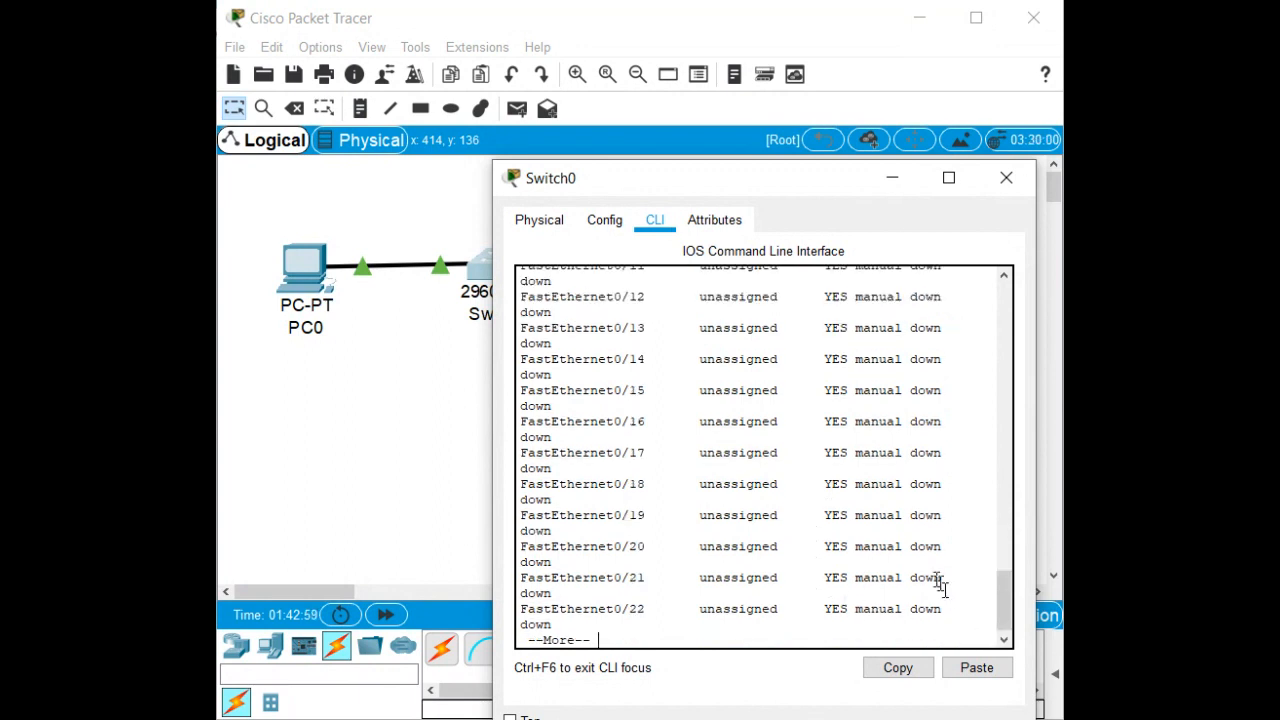
pyautogui.press('space')
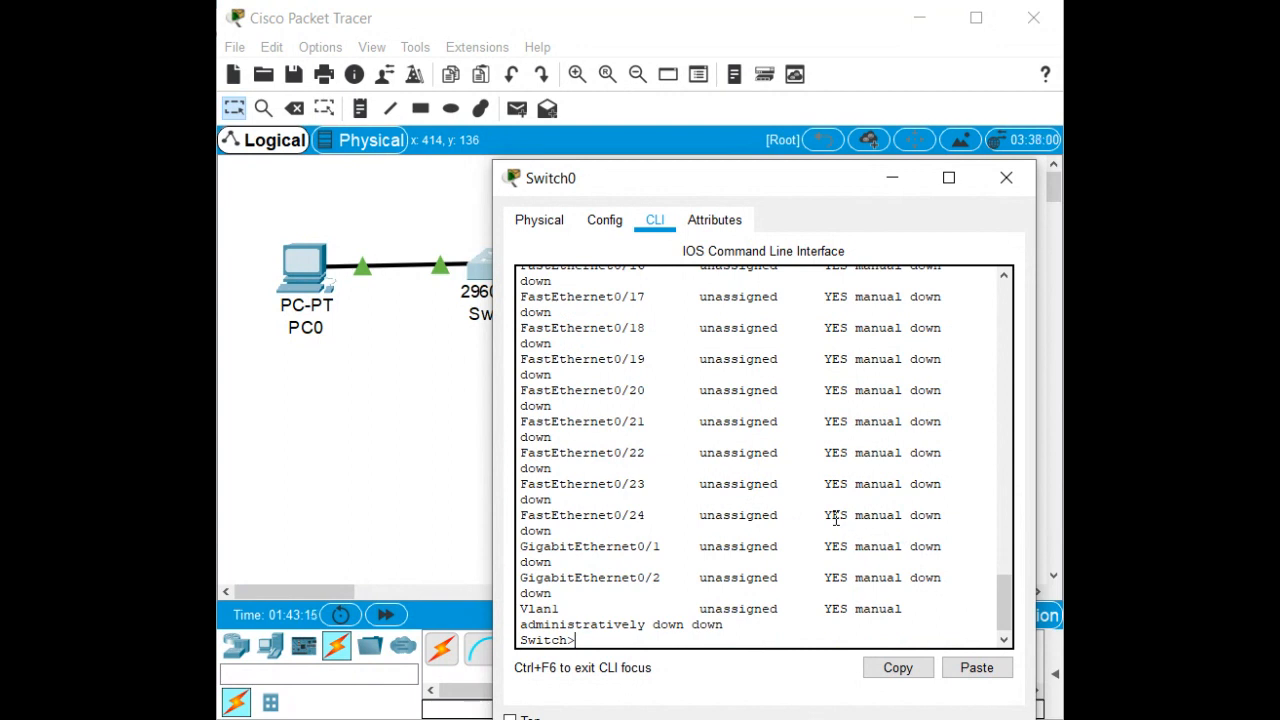
# Enter privileged mode on Switch0 and list its flash files with dir.
pyautogui.write('n')
pyautogui.press('Tab')
pyautogui.press('Return')
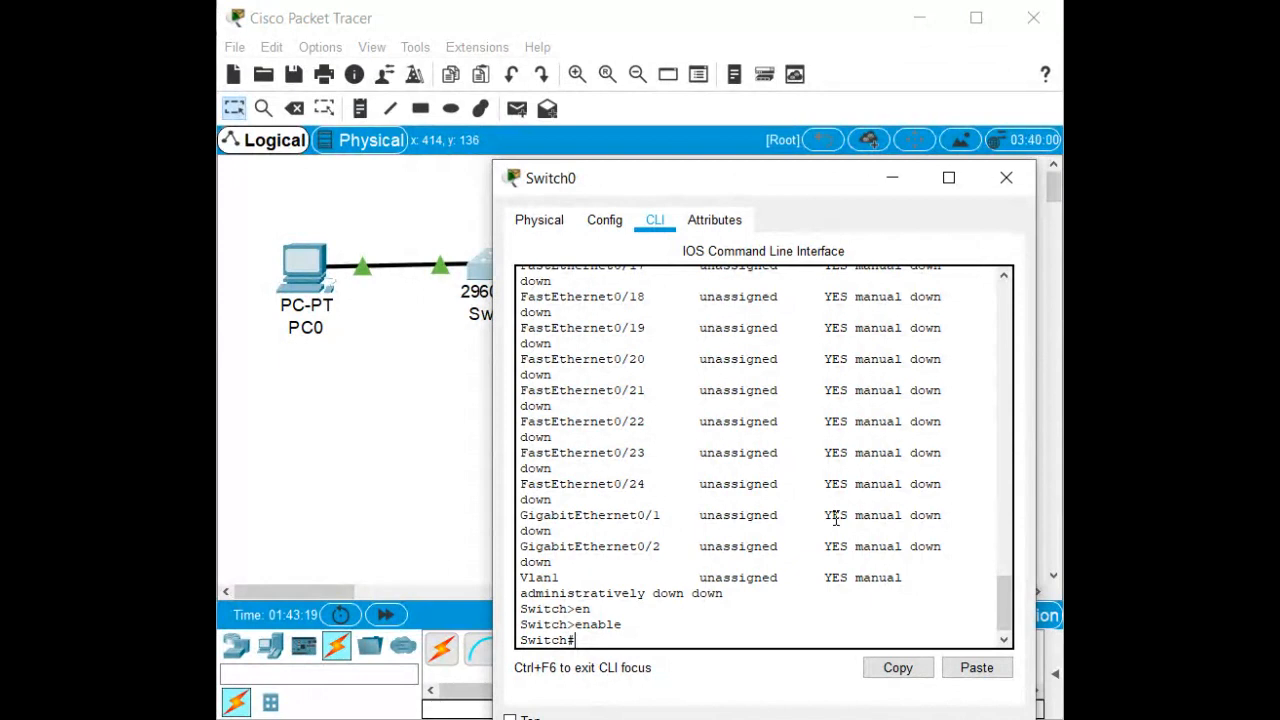
pyautogui.write('dir')
pyautogui.press('Return')
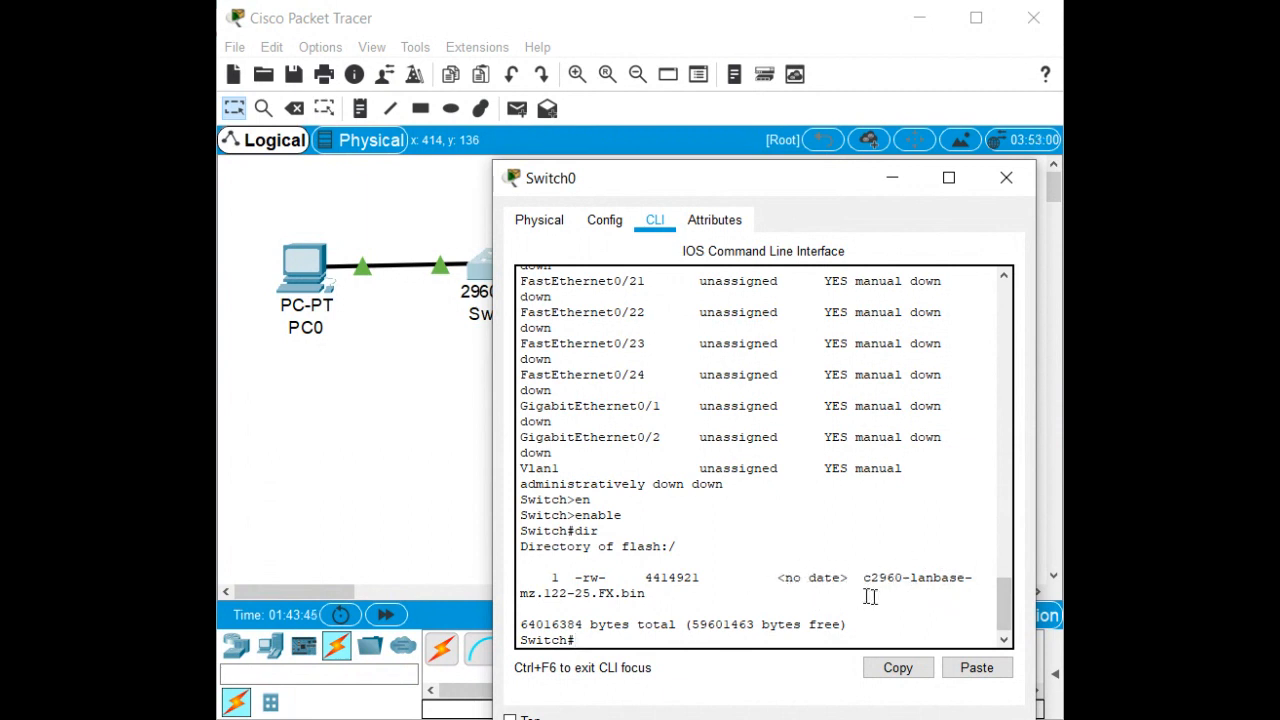
# Check Switch0 for a startup-config with show startup-config, then close its window.
pyautogui.write('show star')
pyautogui.press('Tab')
pyautogui.press('Return')
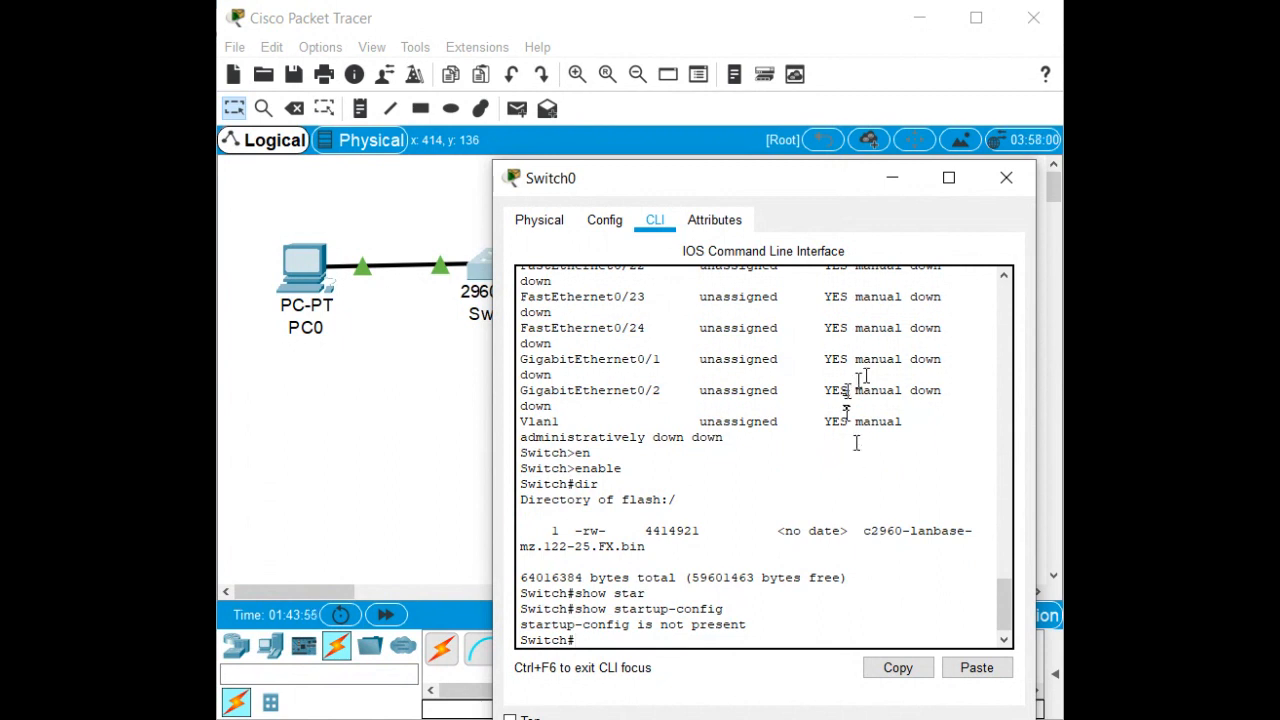
pyautogui.click(1005, 178)
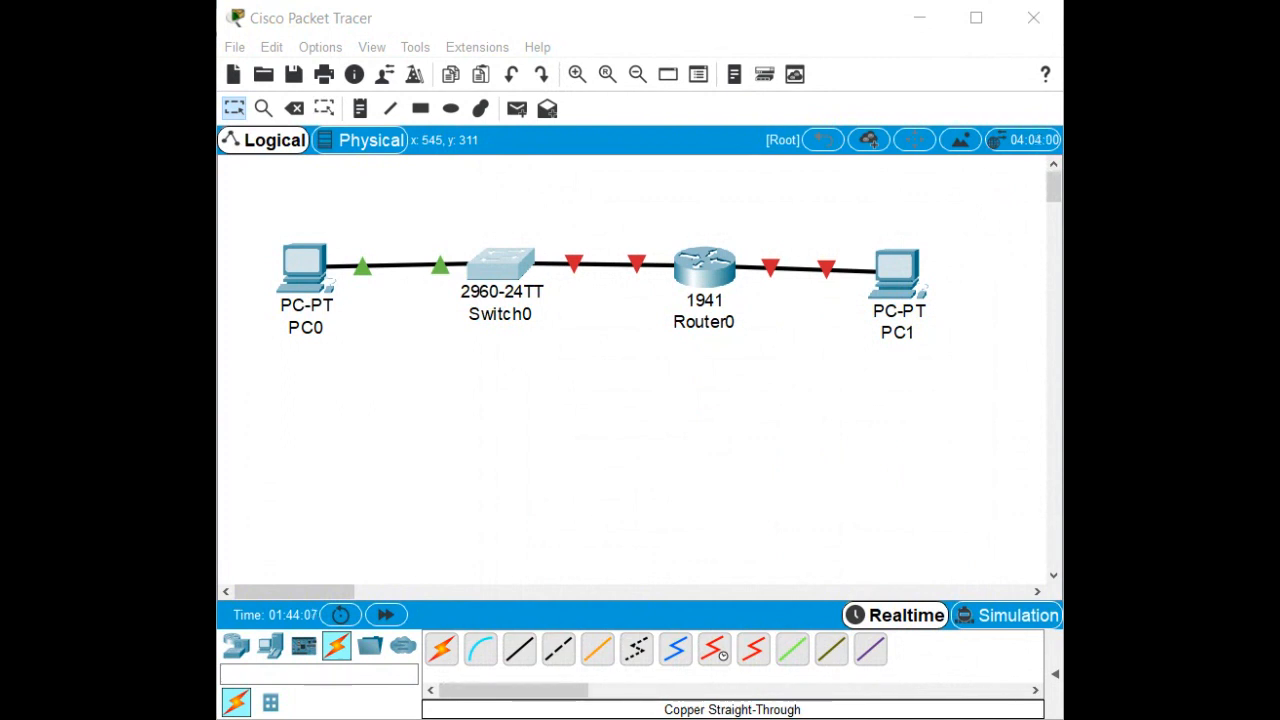
# Open Router0's CLI, then centre and widen its window so the boot text fits.
pyautogui.click(706, 278)
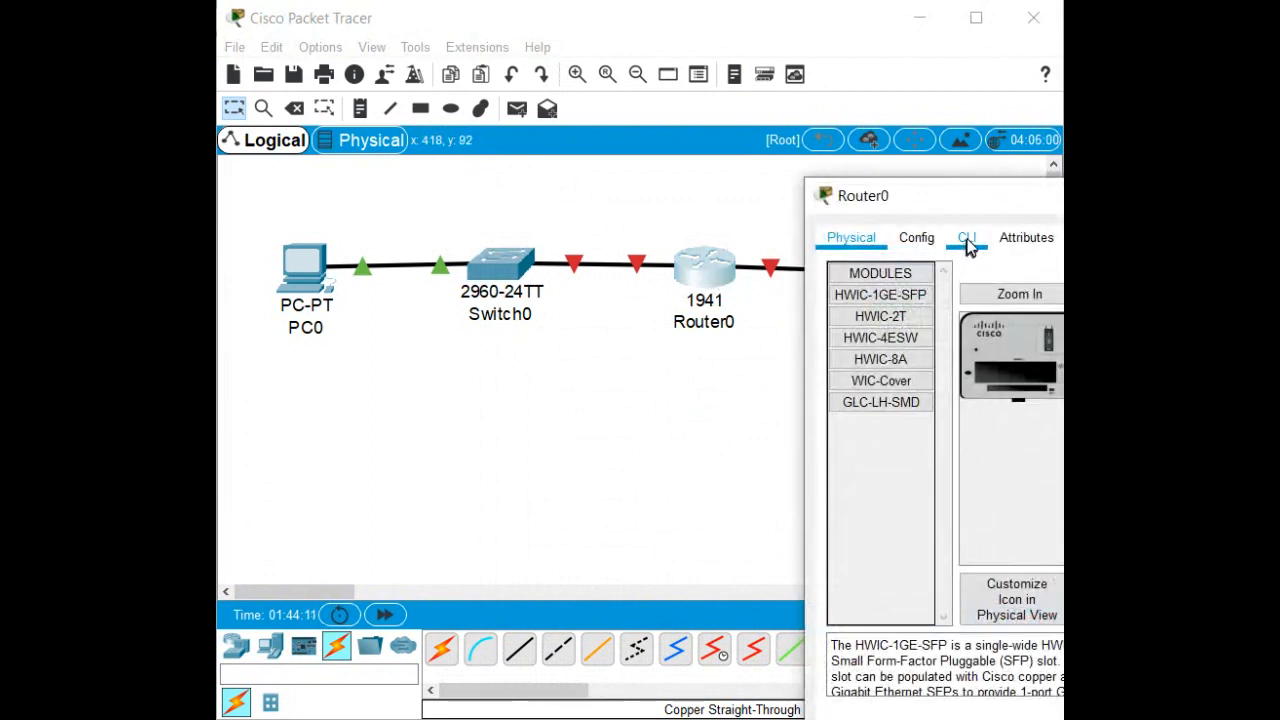
pyautogui.click(967, 240)
pyautogui.moveTo(990, 218); pyautogui.dragTo(426, 156)
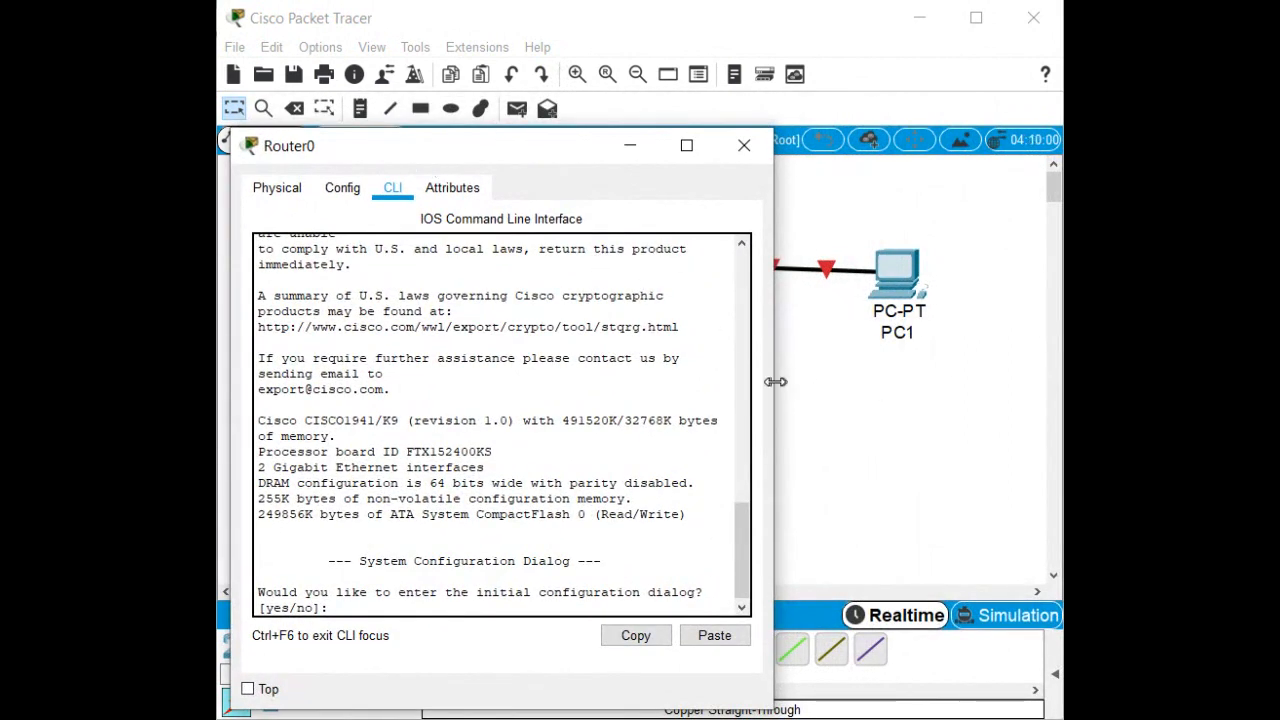
pyautogui.moveTo(774, 380); pyautogui.dragTo(970, 407)
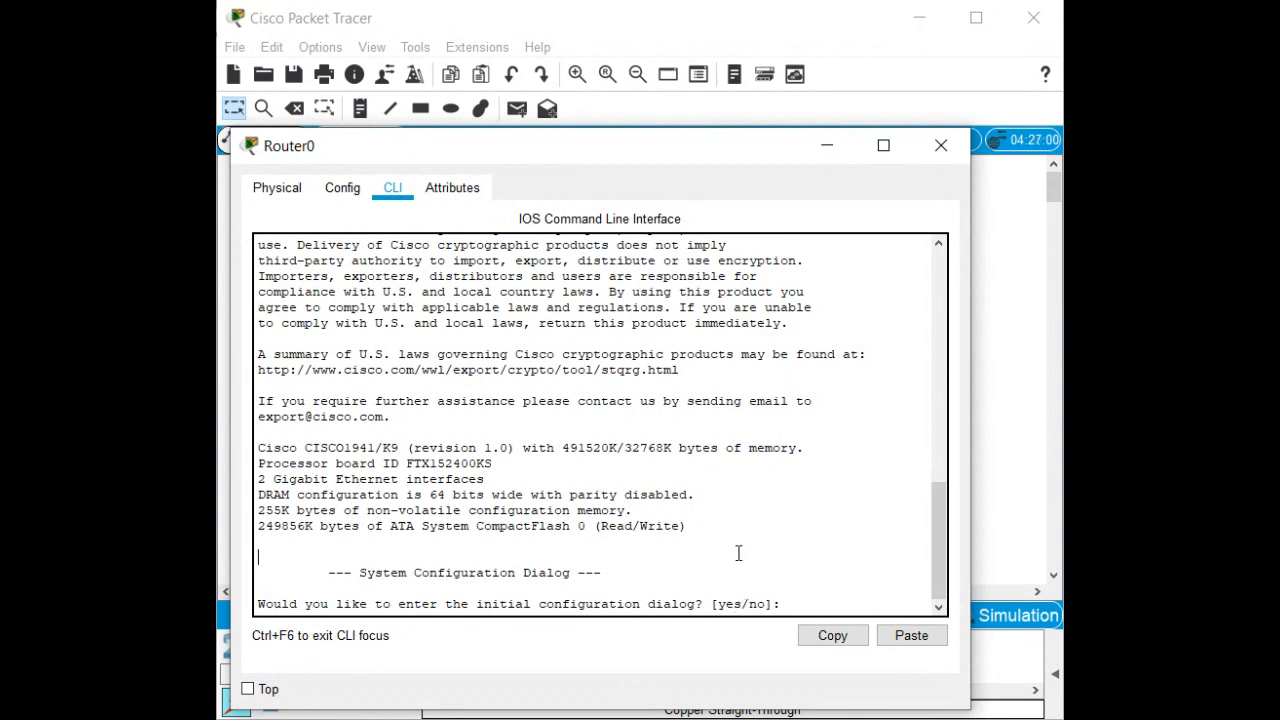
# Decline the setup dialog, enter privileged mode, and confirm no startup-config exists.
pyautogui.write('n')
pyautogui.press('Return')
pyautogui.press('Return')
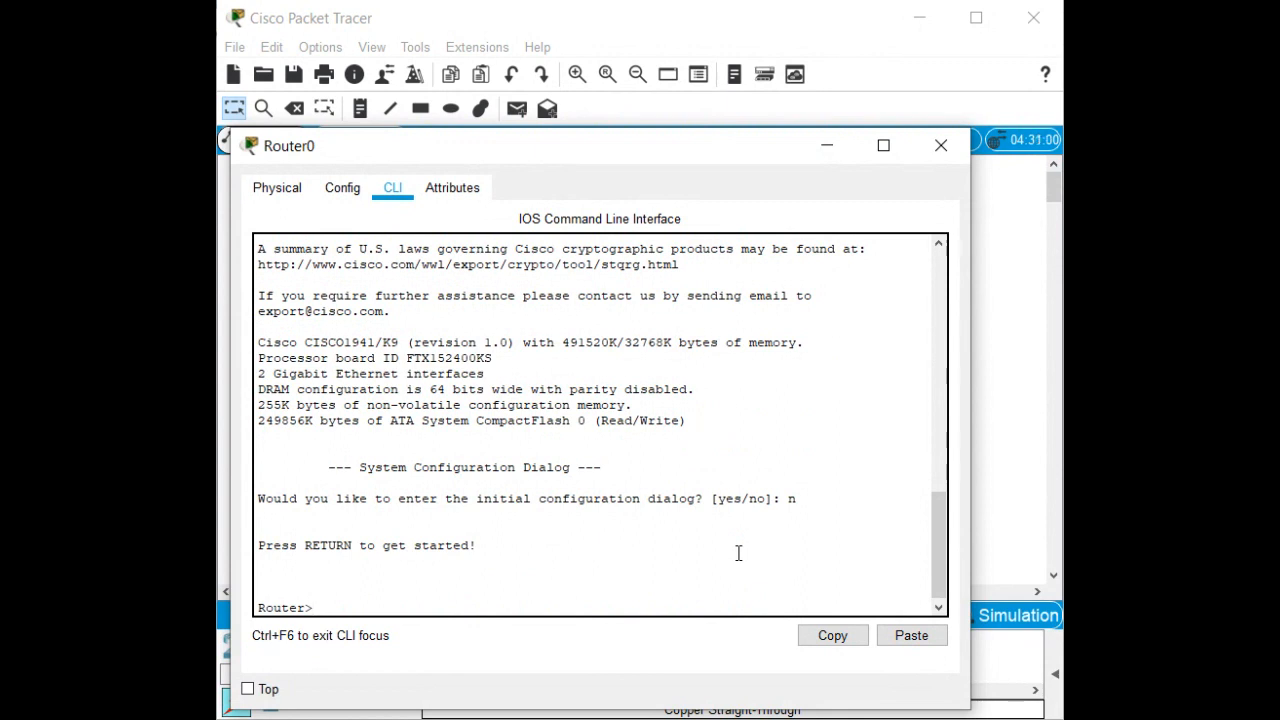
pyautogui.write('en')
pyautogui.press('Tab')
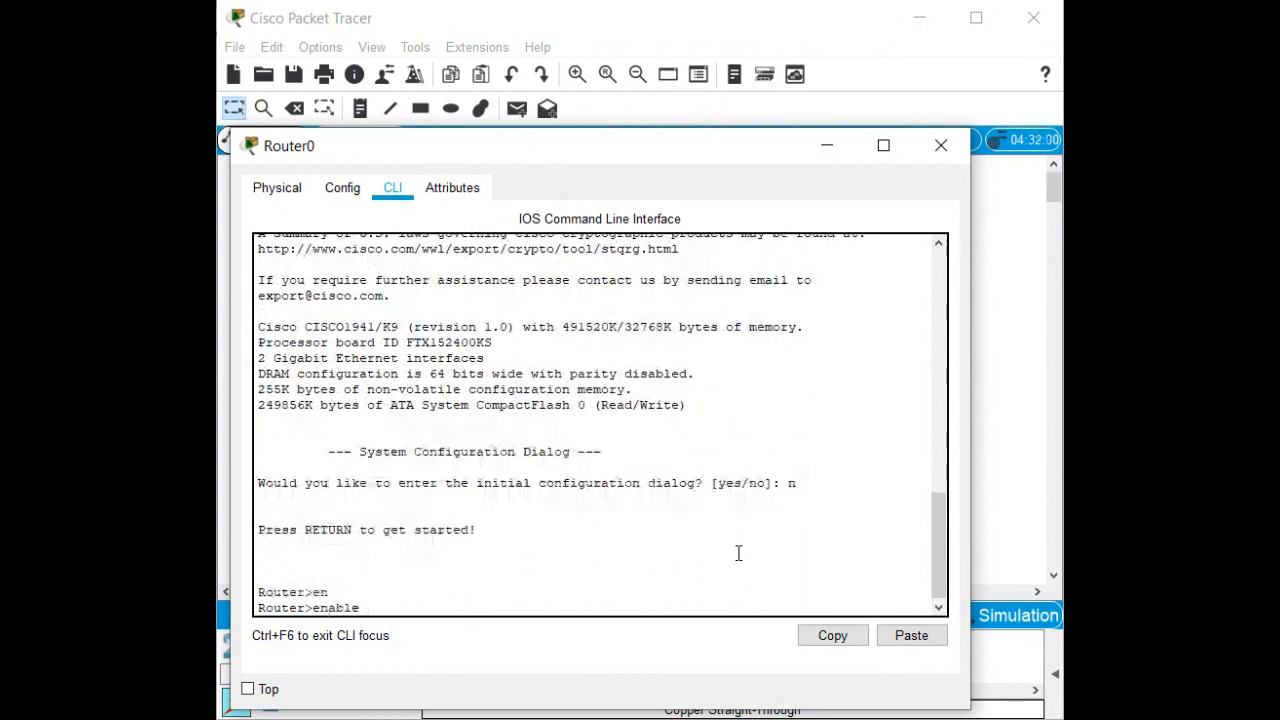
pyautogui.press('Return')
pyautogui.write('show star')
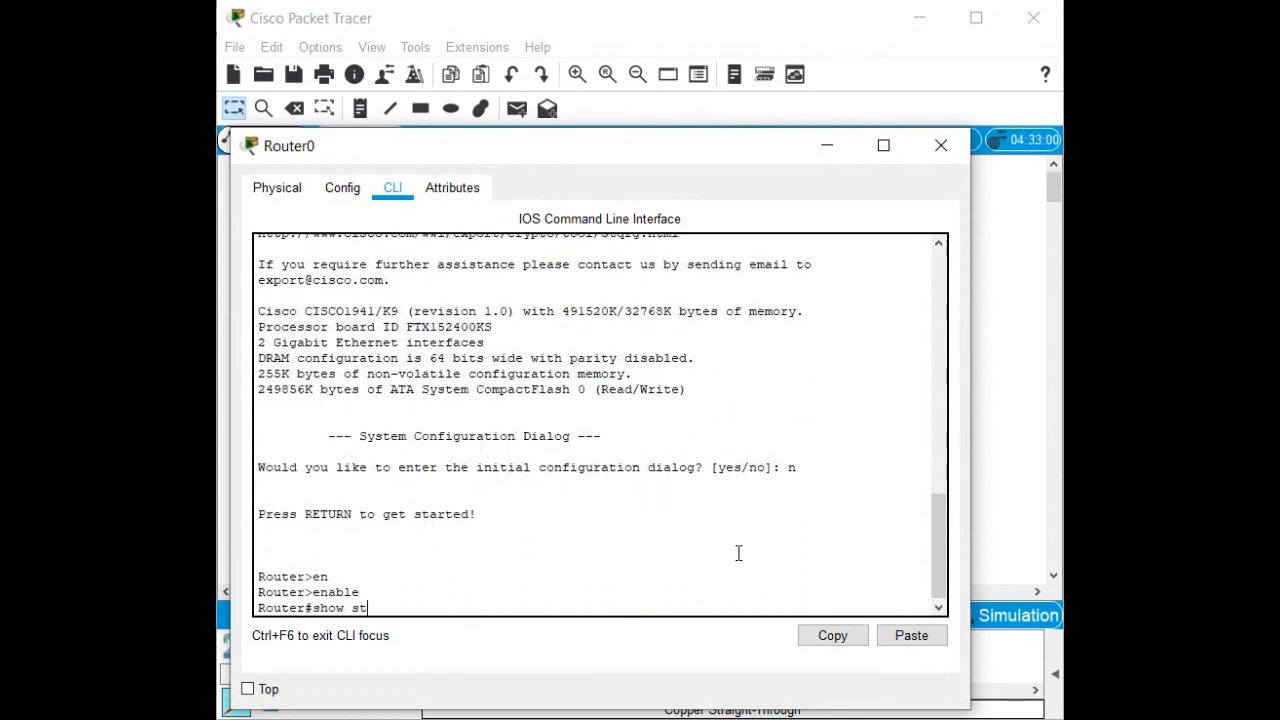
pyautogui.press('Tab')
pyautogui.press('Return')
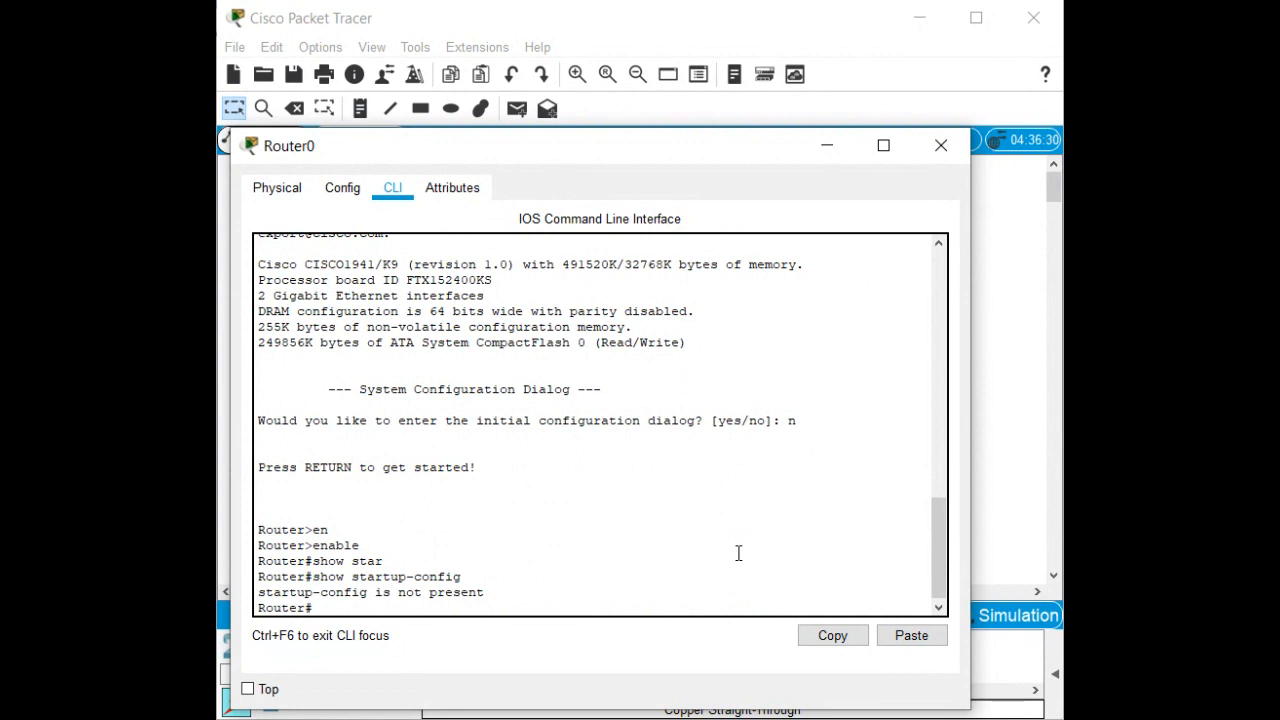
# Drop to user mode with disable, re-enable privileged mode, and type configure terminal.
pyautogui.write('disable')
pyautogui.press('Return')
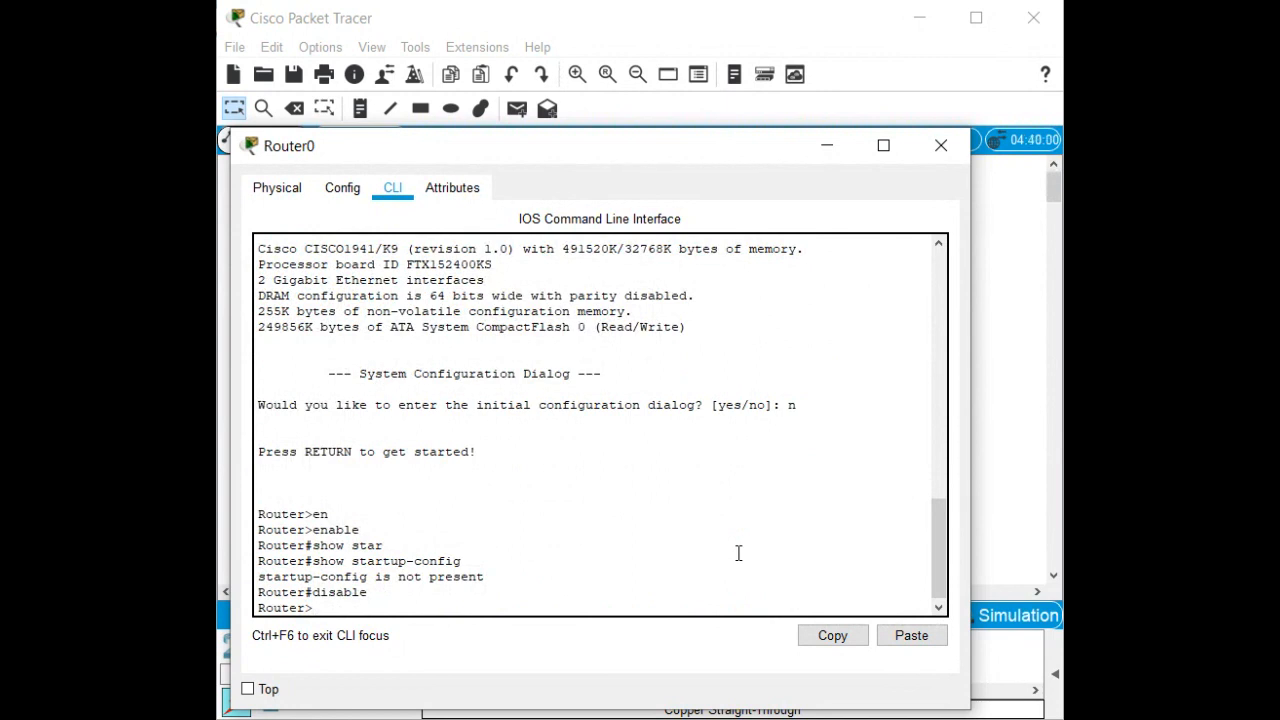
pyautogui.write('ena')
pyautogui.press('Tab')
pyautogui.press('Return')
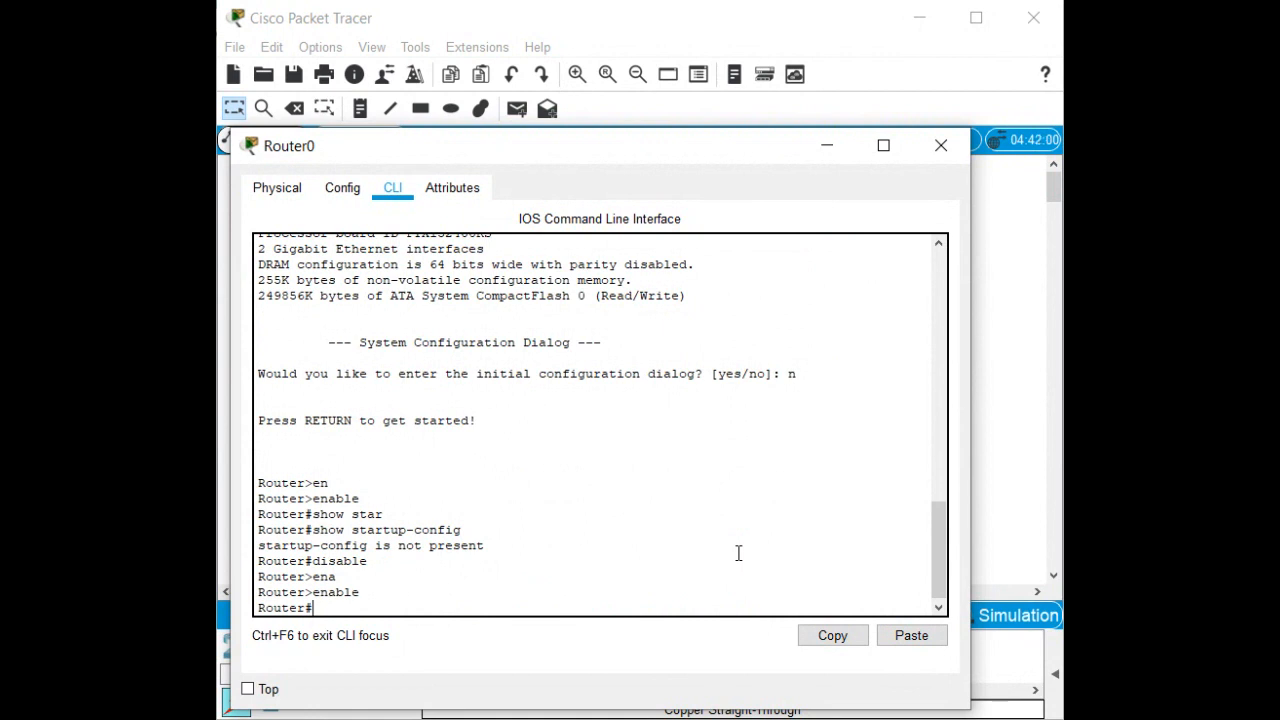
pyautogui.write('conf')
pyautogui.press('Tab')
pyautogui.write('t')
pyautogui.press('Tab')
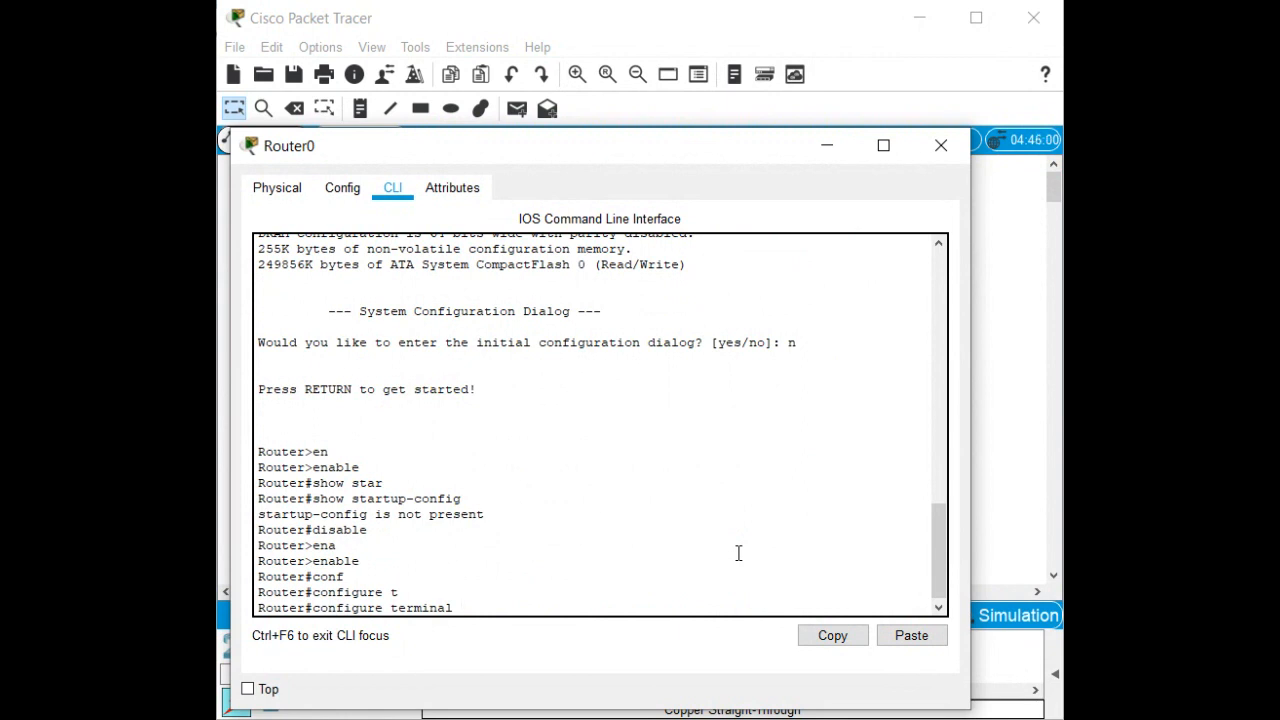
# Set hostname R1, add no ip domain lookup, and exit to the R1# prompt.
pyautogui.press('Return')
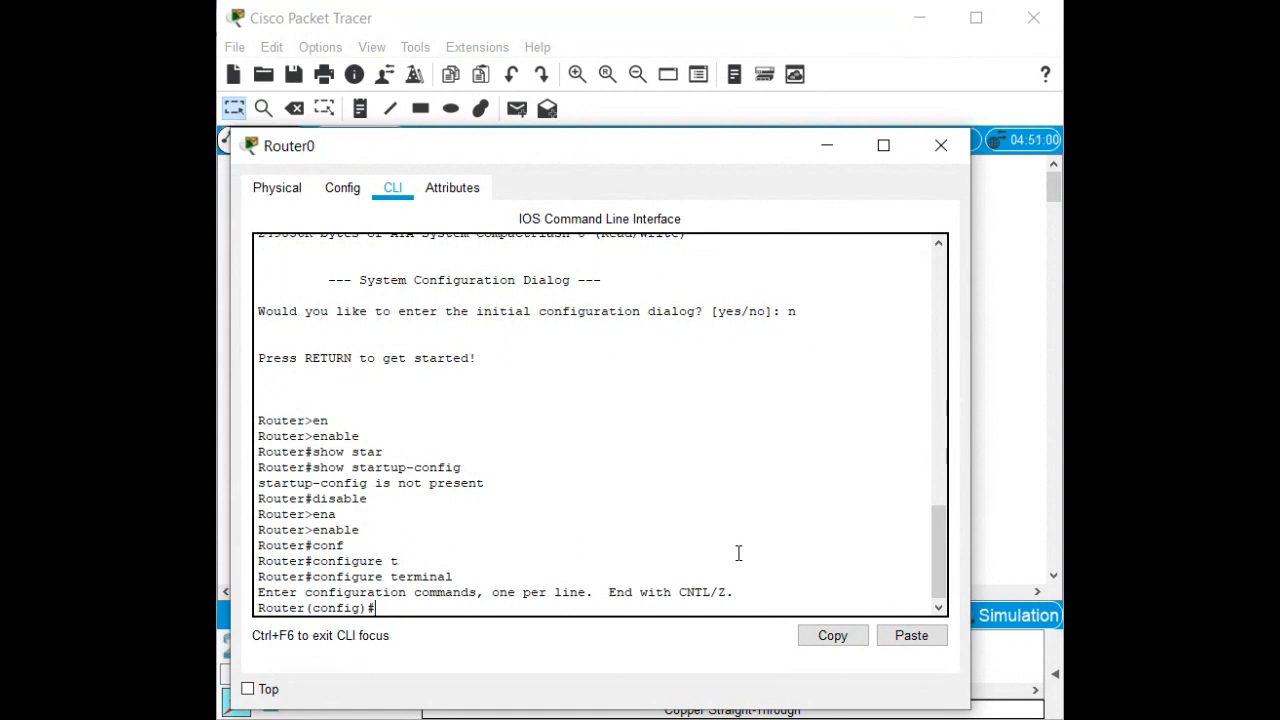
pyautogui.write('ho')
pyautogui.press('Tab')
pyautogui.write('R1')
pyautogui.press('Return')
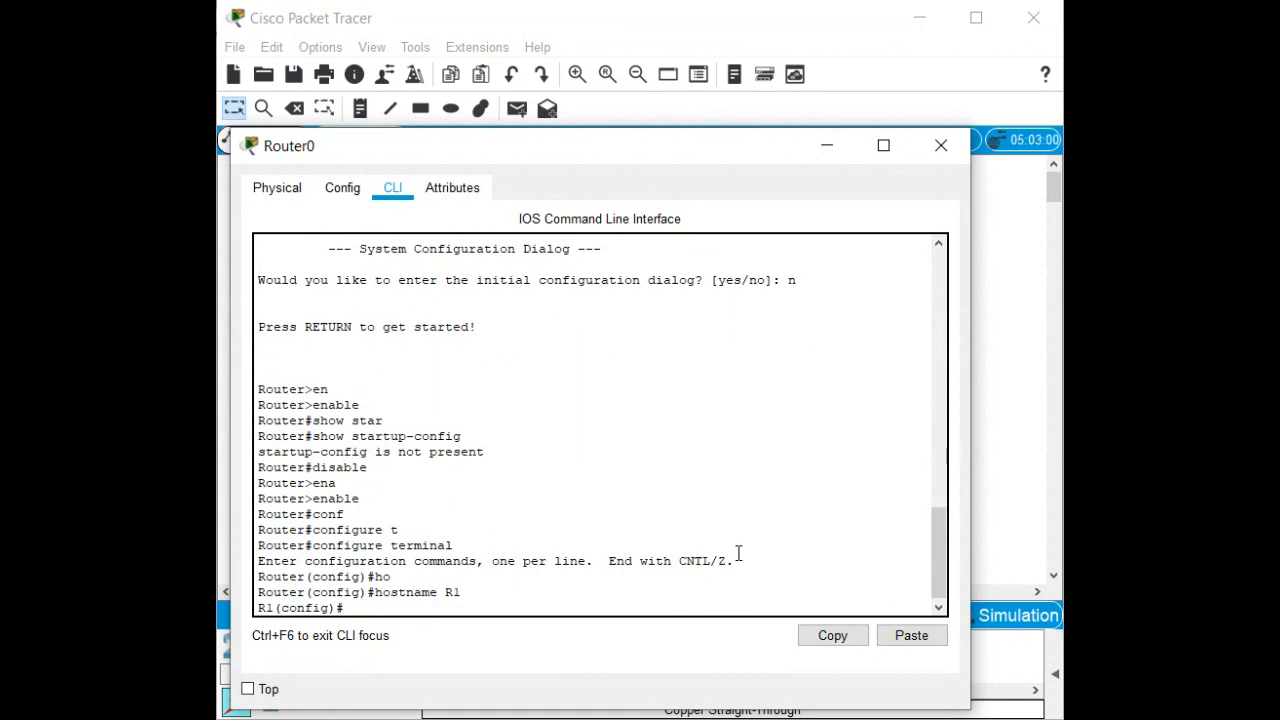
pyautogui.write('no ip domain lookup')
pyautogui.press('Return')
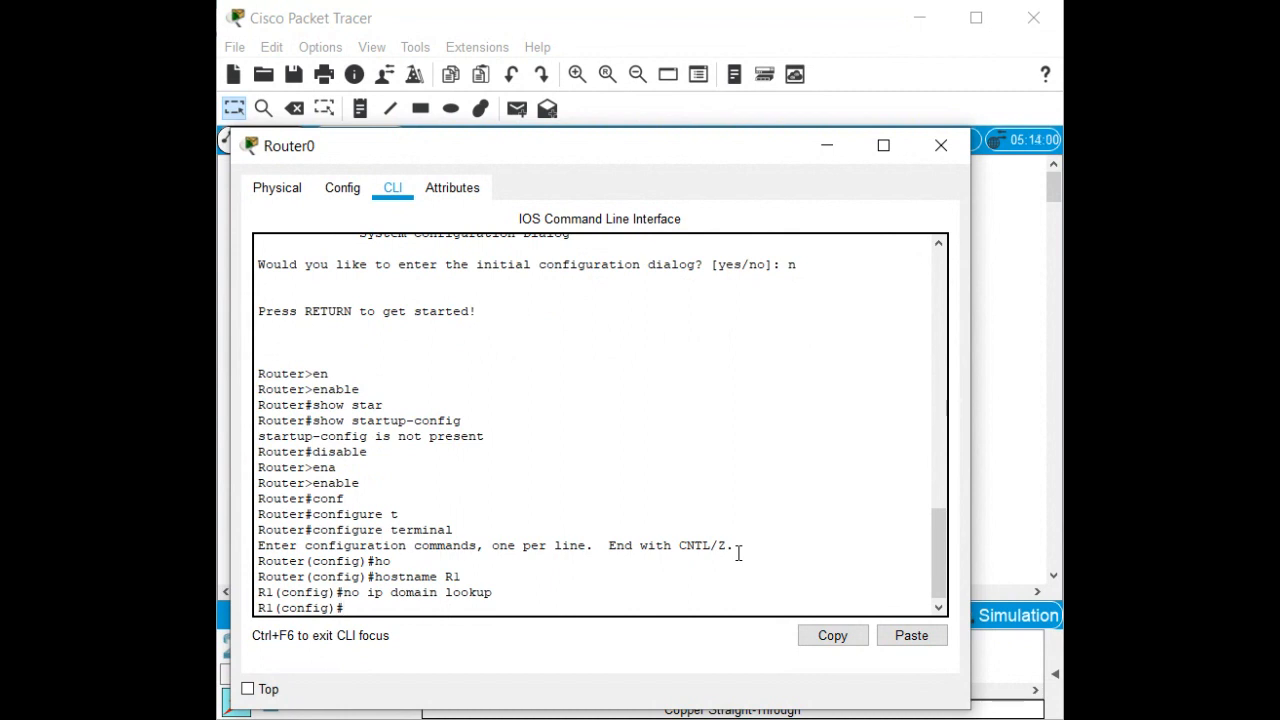
pyautogui.hotkey('ctrl', 'z')
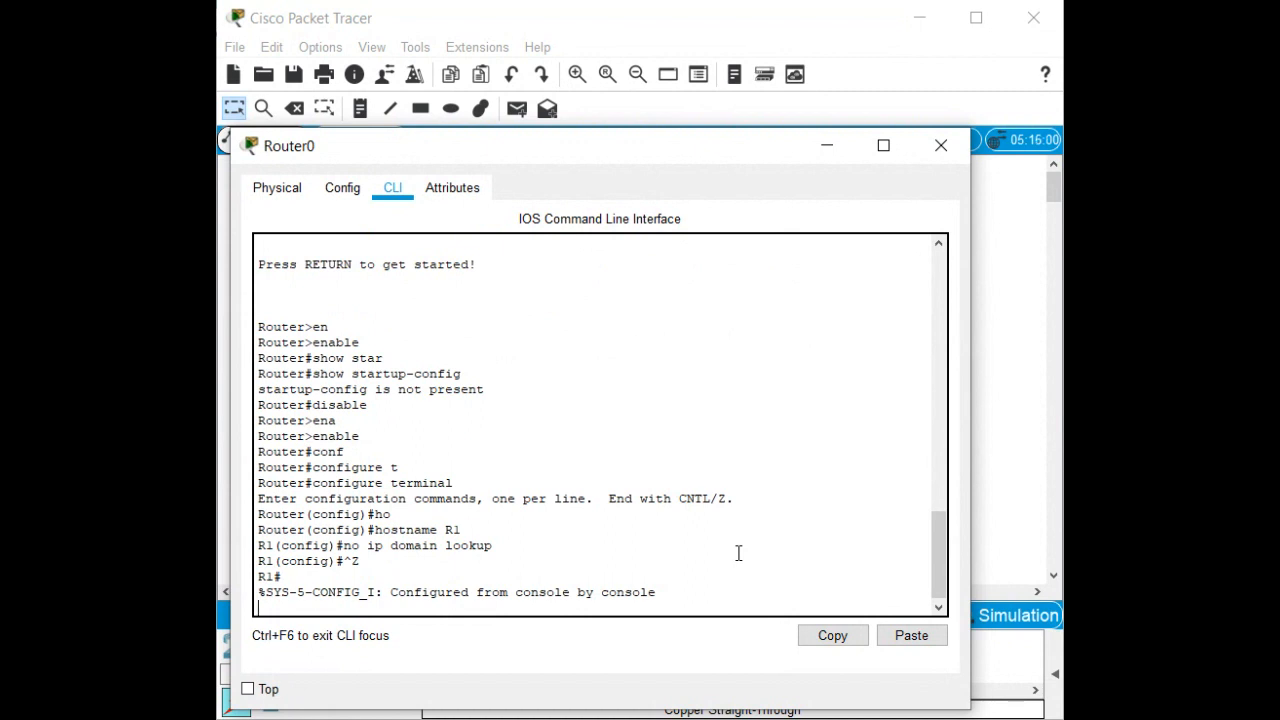
pyautogui.press('Return')
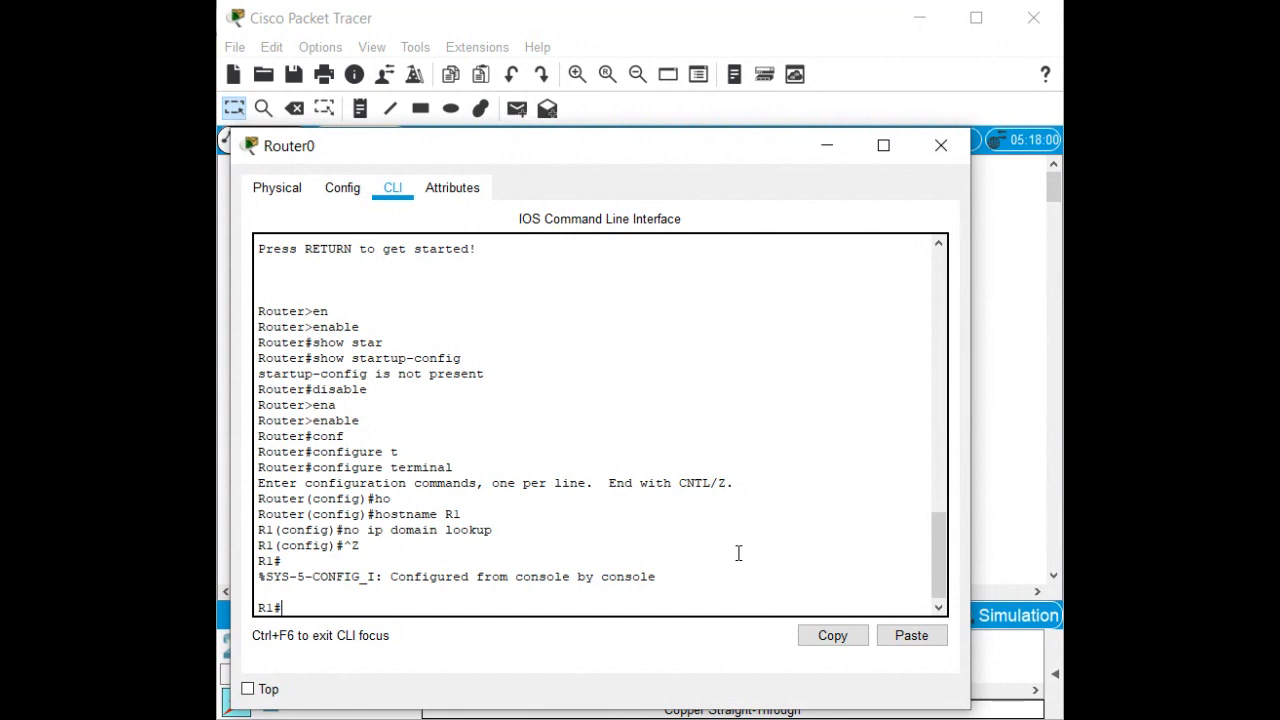
# Run show run and page through R1's running-config to its end.
pyautogui.write('show run')
pyautogui.press('Return')
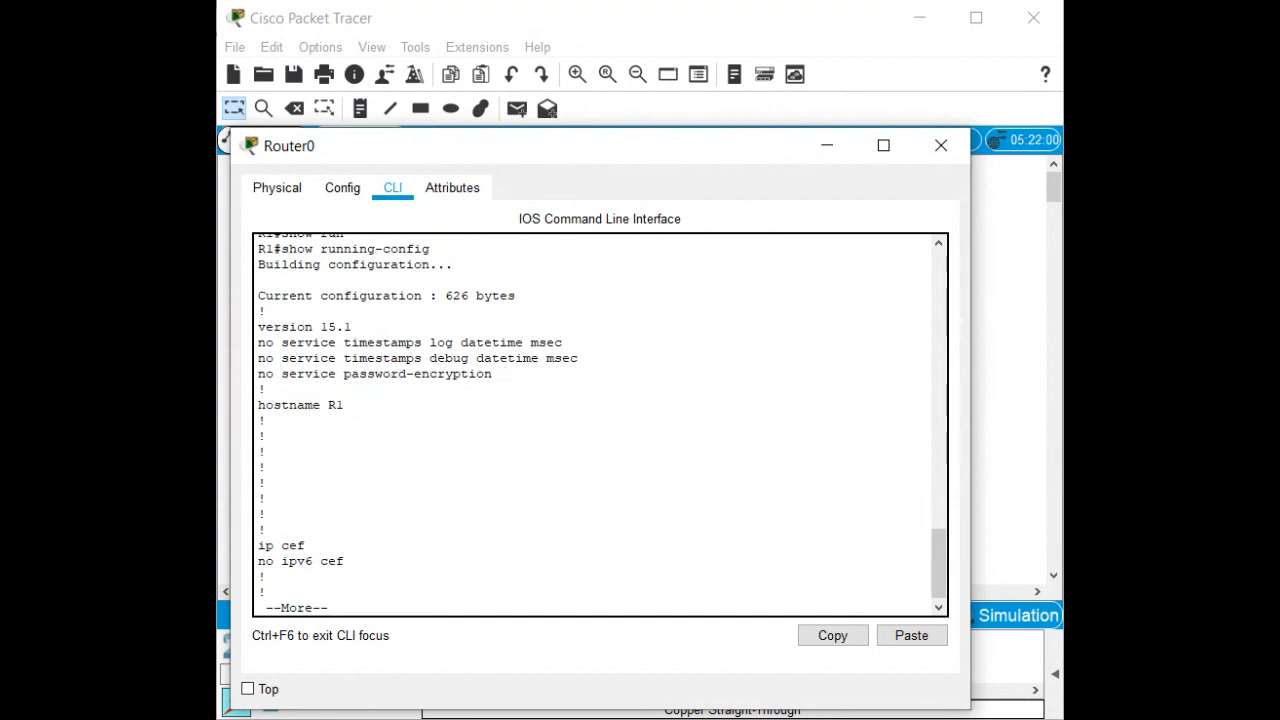
pyautogui.press('space')
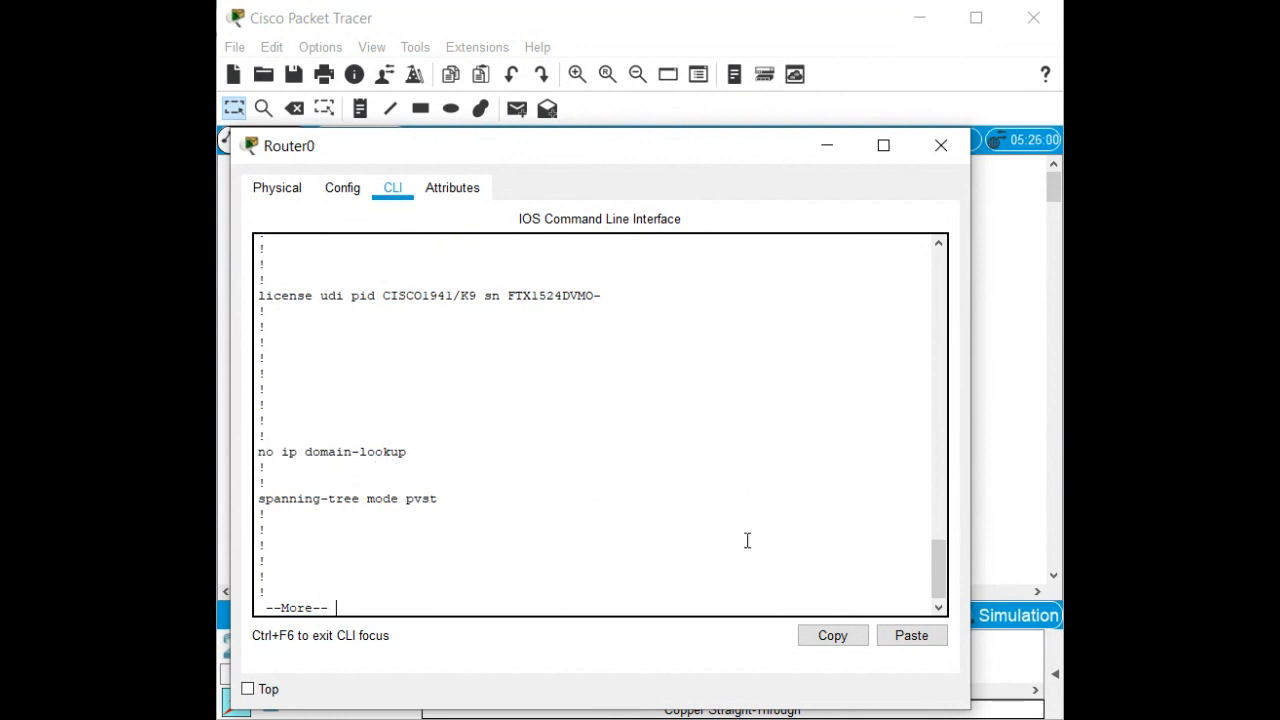
pyautogui.press('space')
pyautogui.press('space')
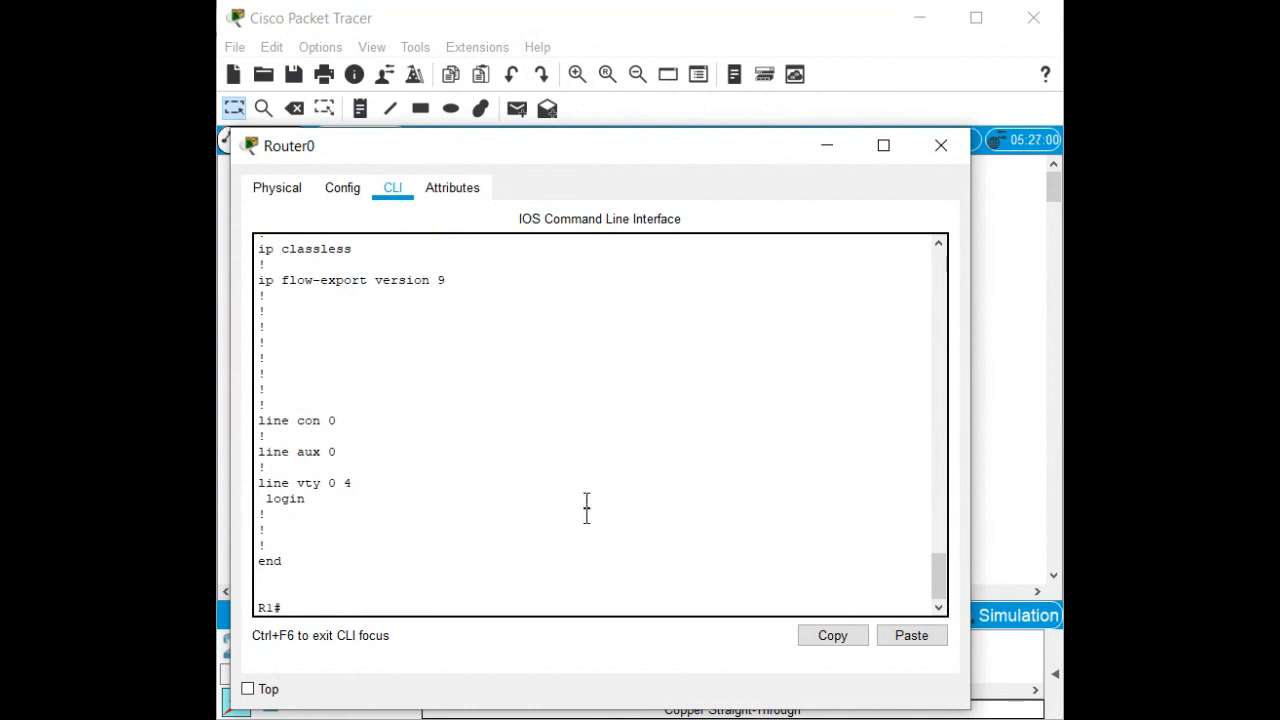
# Check whether R1 has a saved startup-config.
pyautogui.write('show star')
pyautogui.press('Tab')
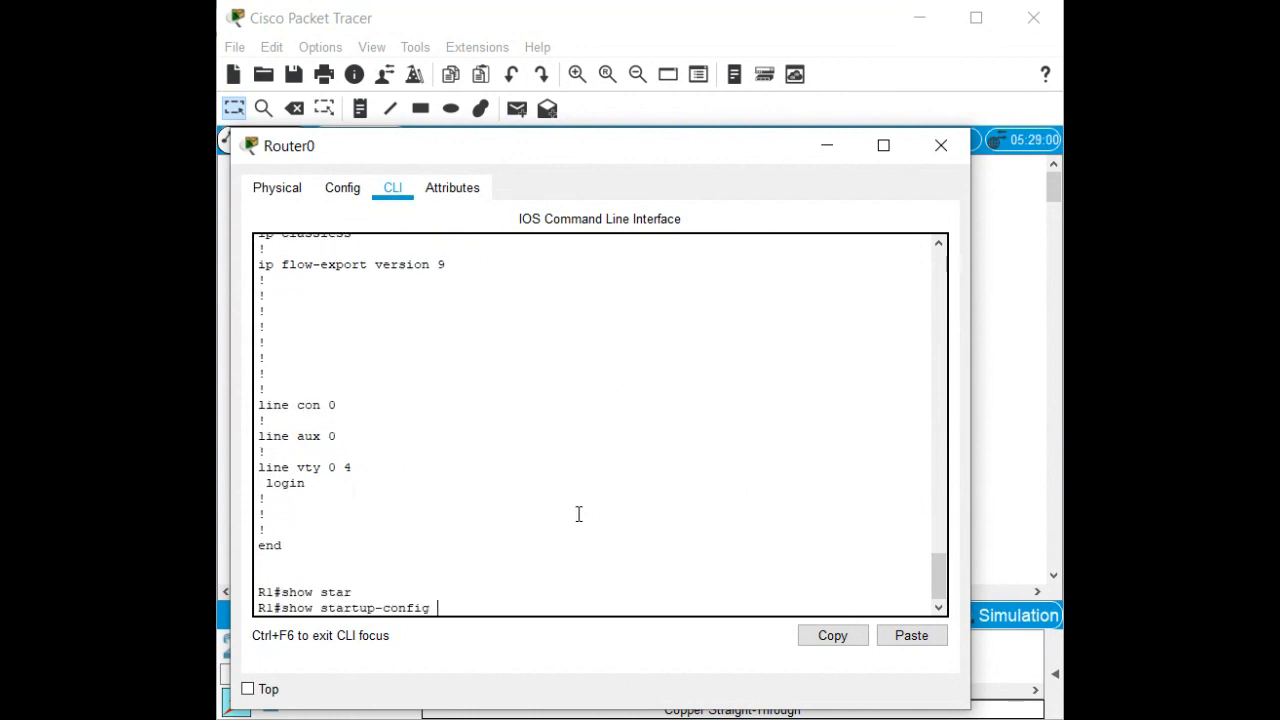
pyautogui.press('Return')
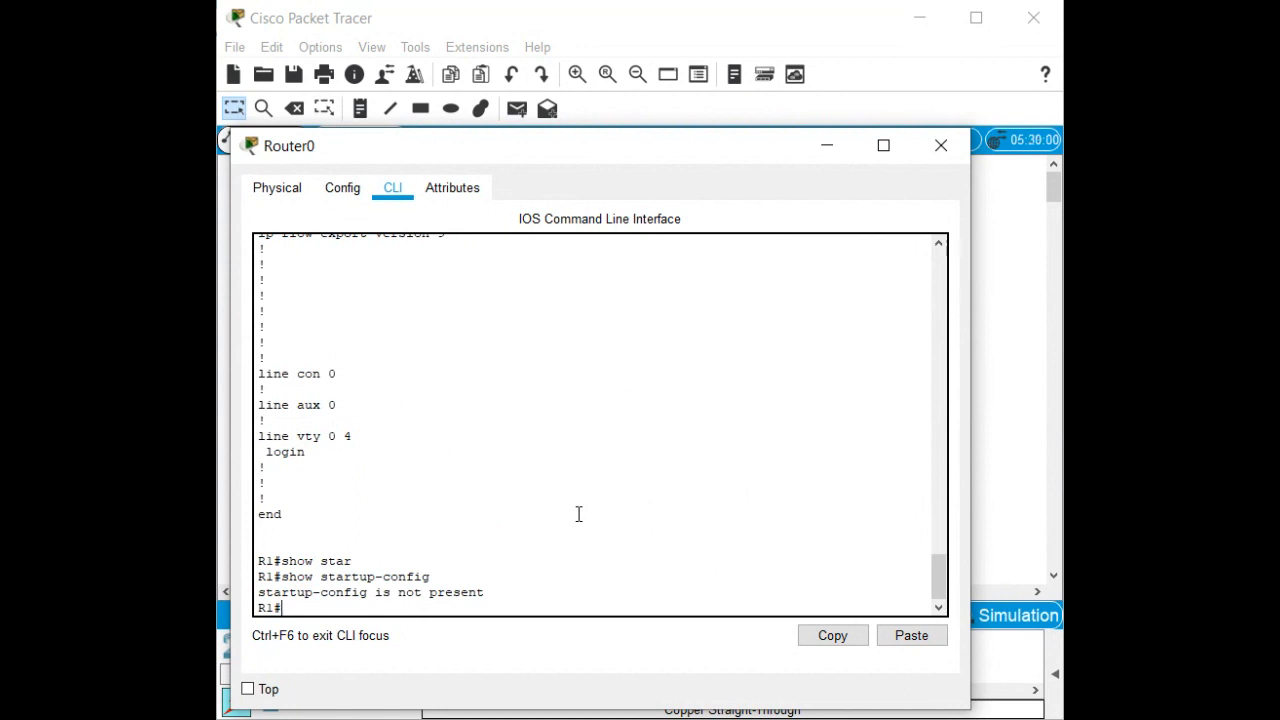
# Save the running-config with copy running-config startup-config, accepting the default filename.
pyautogui.write('copy run')
pyautogui.write(' start')
pyautogui.press('BackSpace')
pyautogui.press('BackSpace')
pyautogui.press('BackSpace')
pyautogui.press('BackSpace')
pyautogui.press('BackSpace')
pyautogui.press('BackSpace')
pyautogui.press('Tab')
pyautogui.write('st')
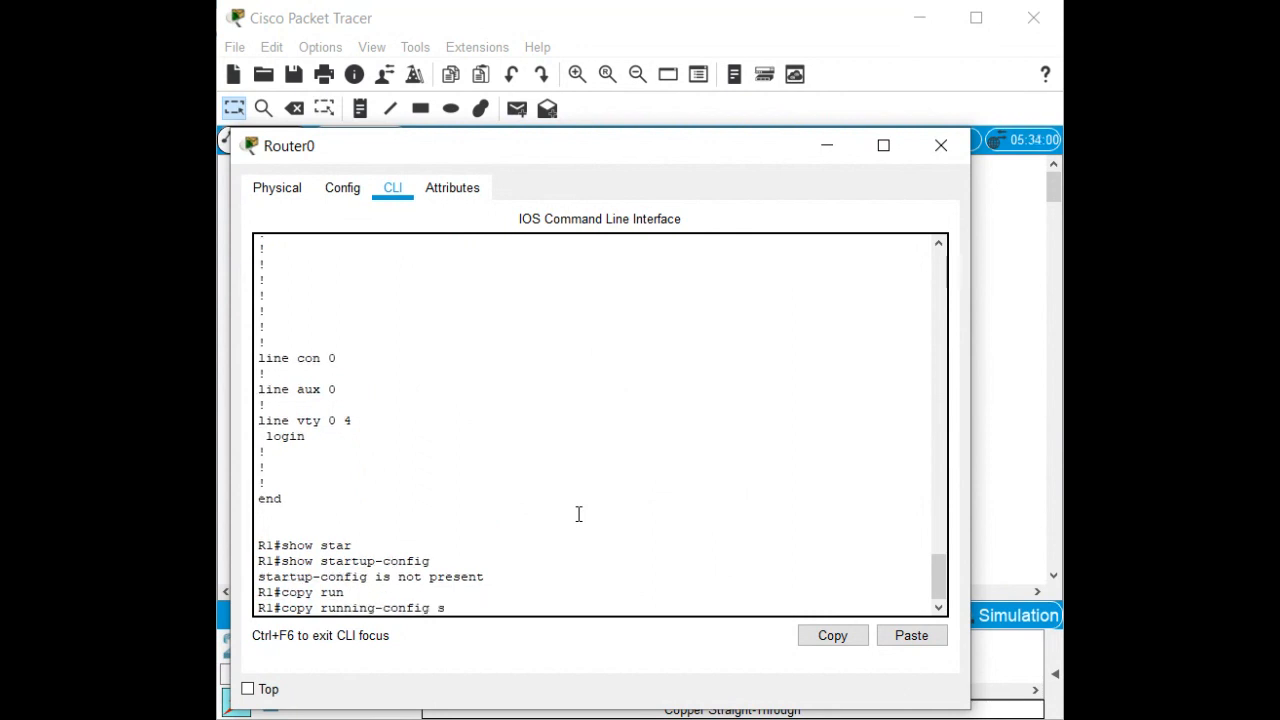
pyautogui.press('Tab')
pyautogui.press('Return')
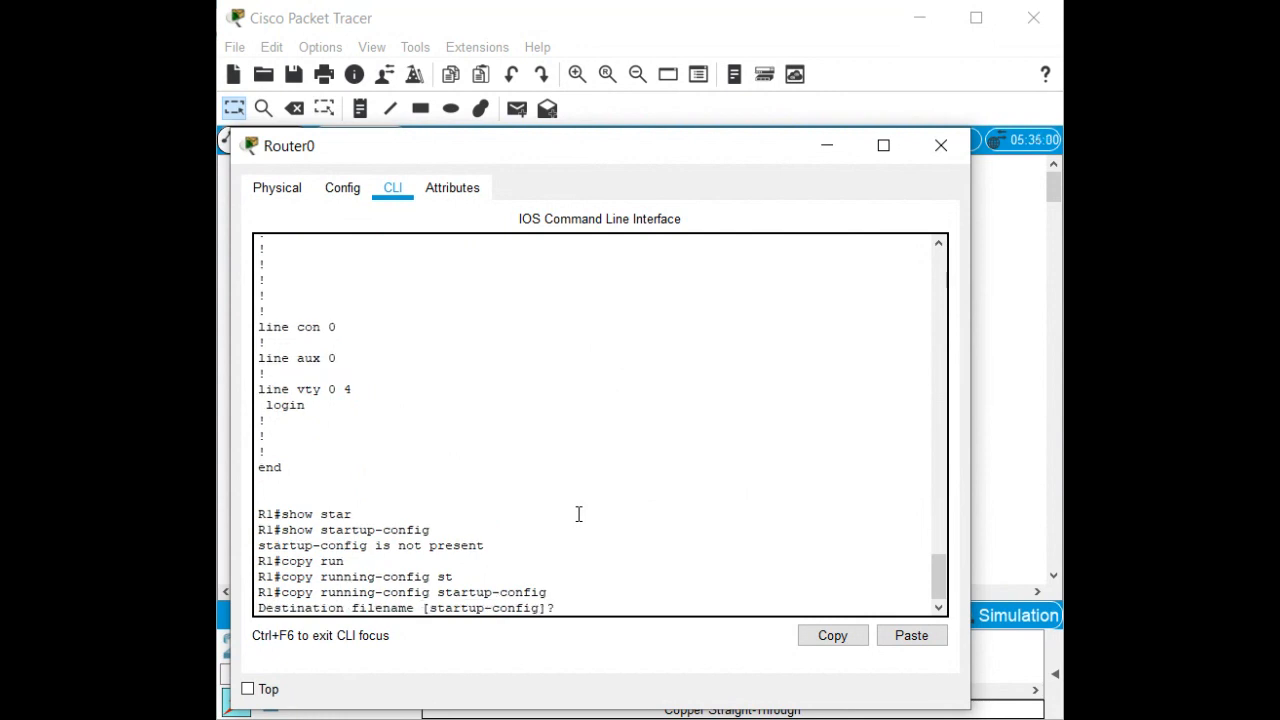
pyautogui.press('Return')
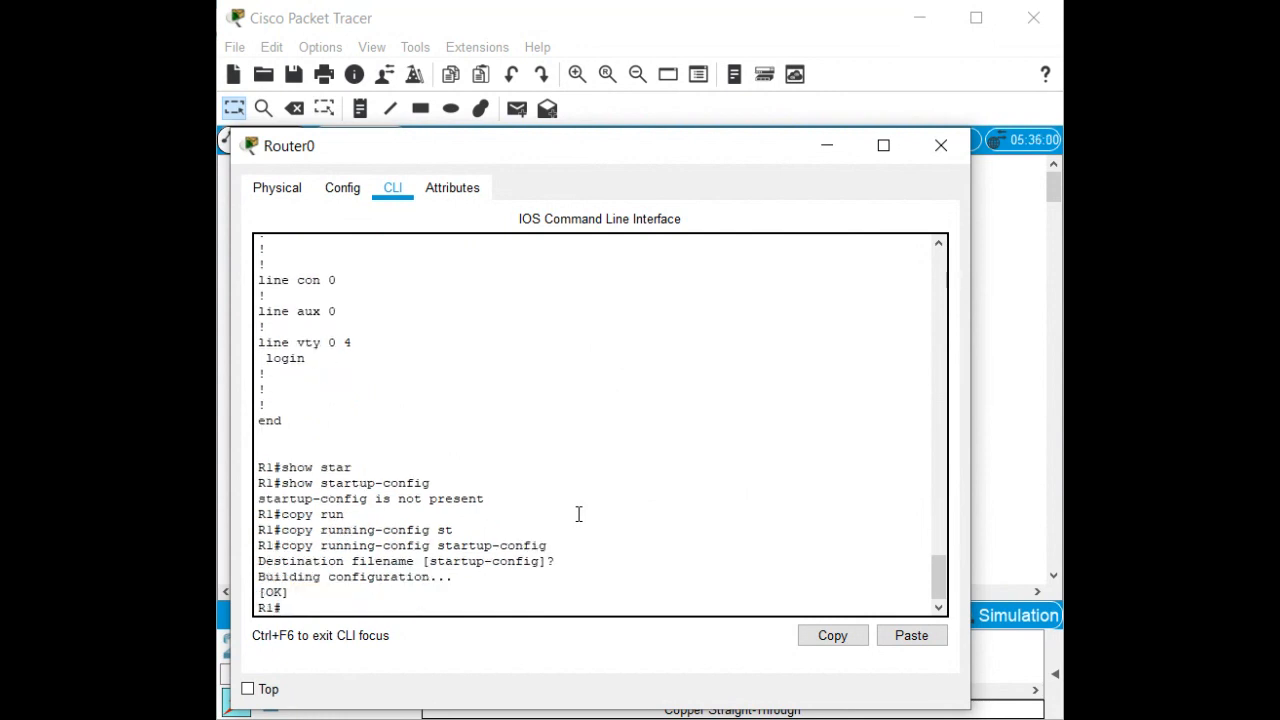
# Display the newly saved startup-config and page to its end.
pyautogui.write('show star')
pyautogui.press('Tab')
pyautogui.press('Return')
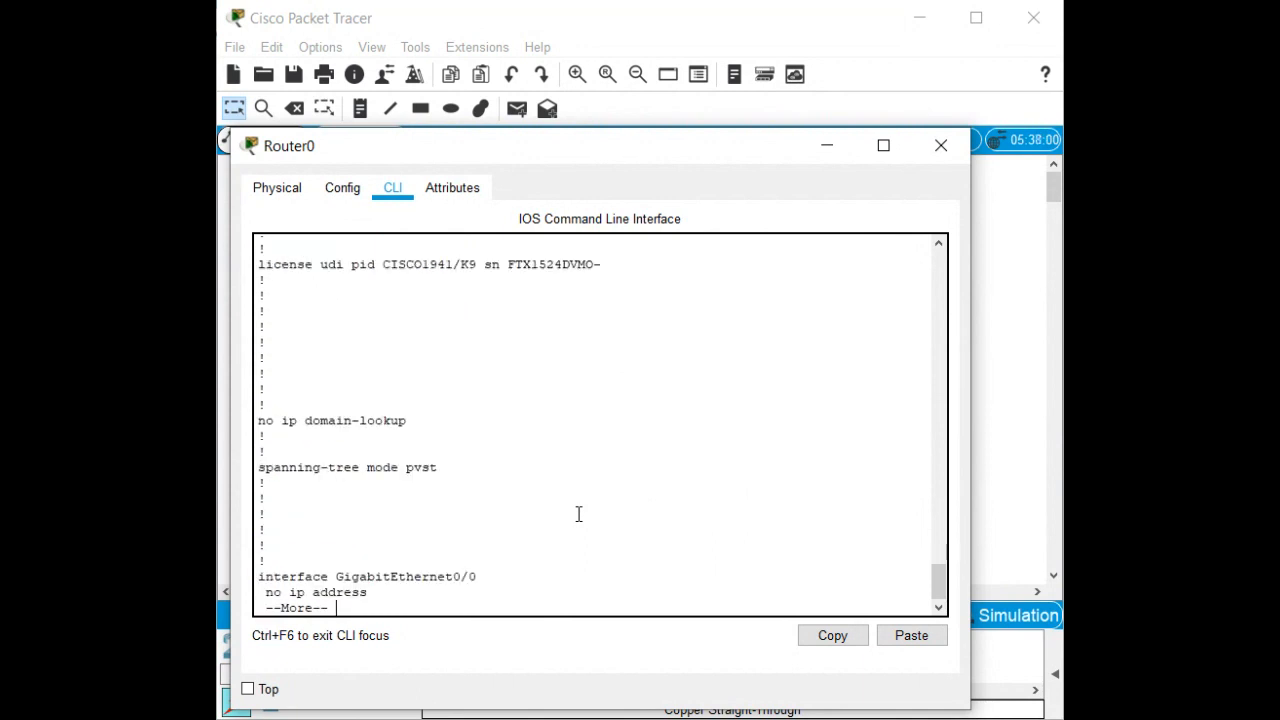
pyautogui.press('space')
pyautogui.press('space')
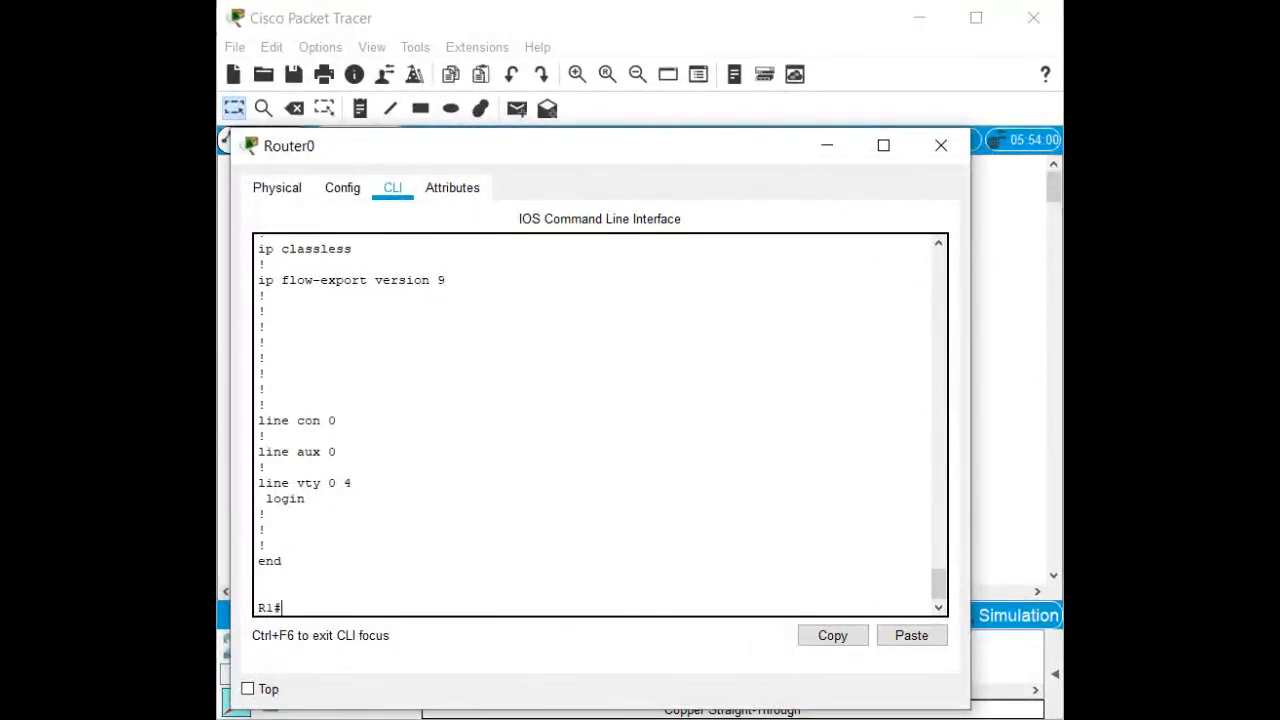
# Enter configure terminal, set an enable secret password, and type line con 0.
pyautogui.write('onf')
pyautogui.press('Tab')
pyautogui.write('t')
pyautogui.press('Tab')
pyautogui.press('Return')
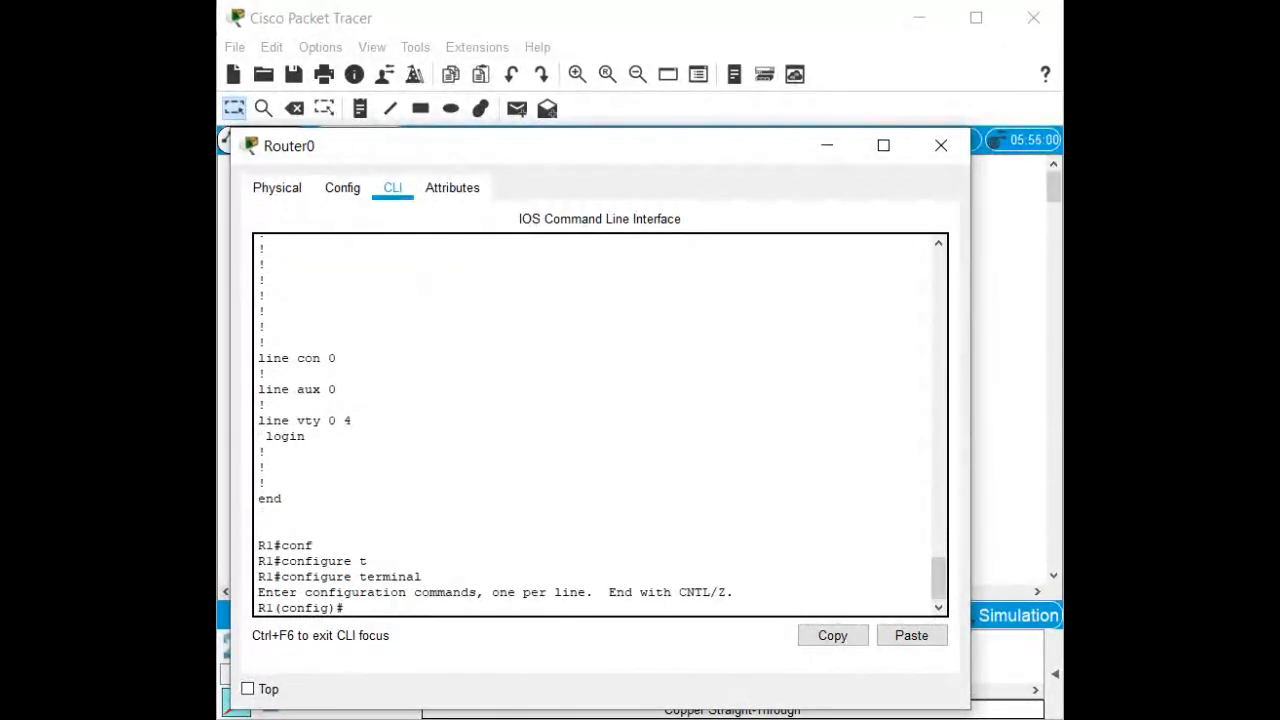
pyautogui.write('ena')
pyautogui.press('Tab')
pyautogui.write('se')
pyautogui.press('Tab')
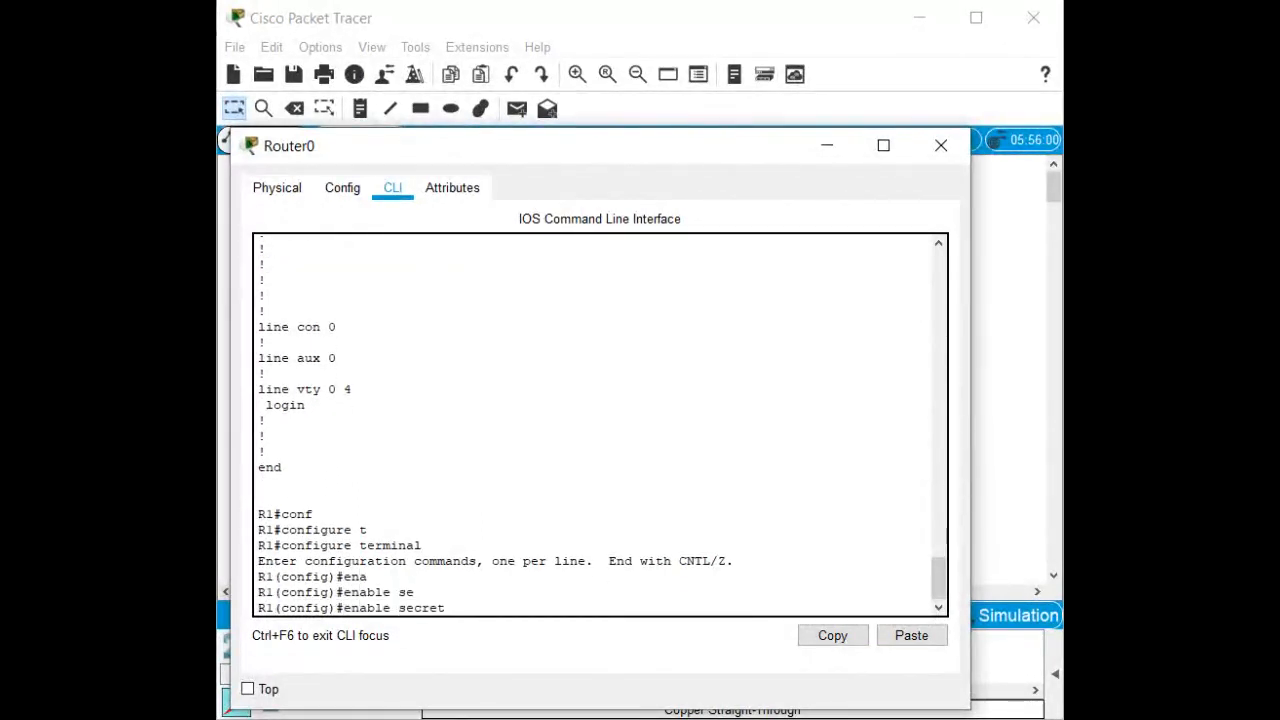
pyautogui.write('class')
pyautogui.press('Return')
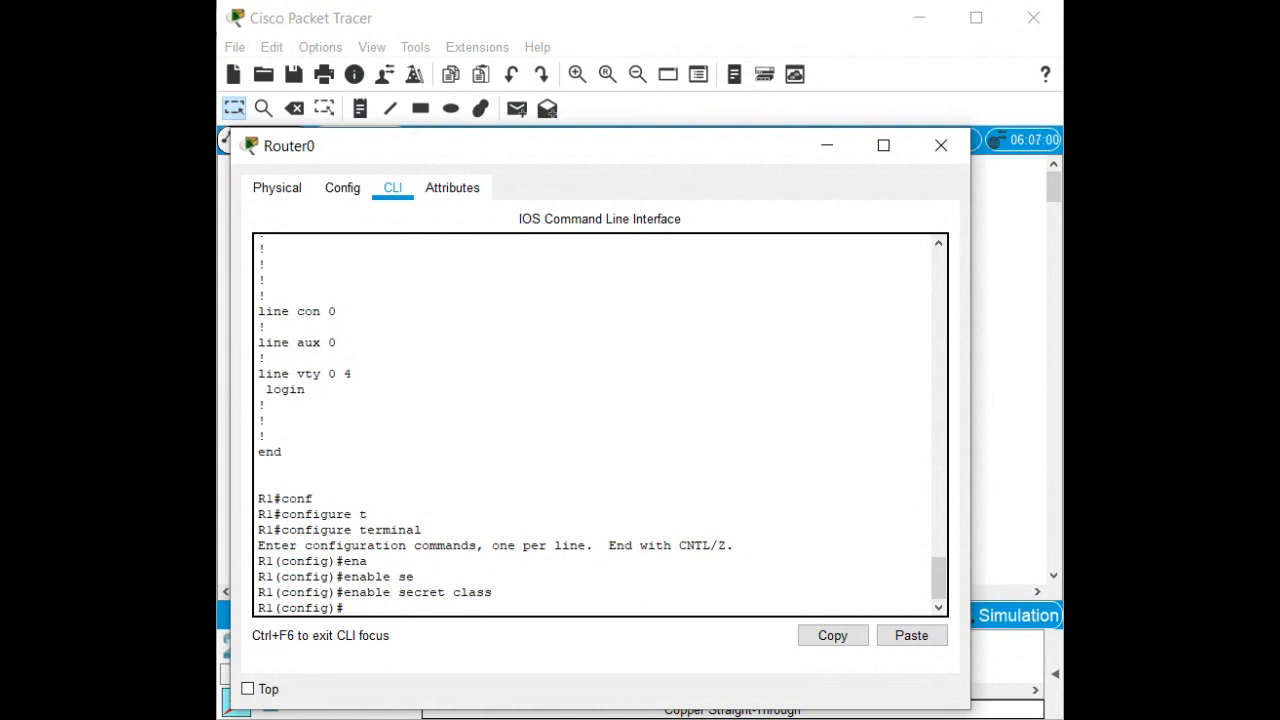
pyautogui.write('line con 0')
# Under line con 0, set the console password and require login.
pyautogui.press('Return')
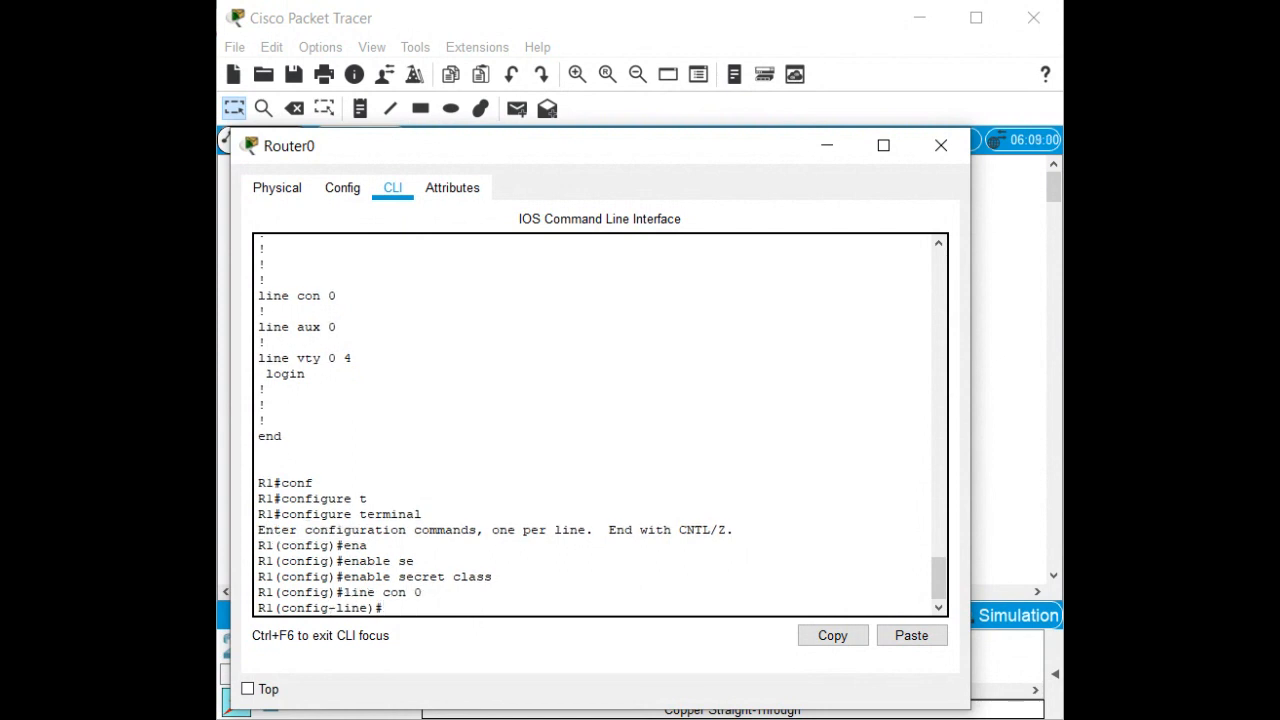
pyautogui.write('pas')
pyautogui.press('Tab')
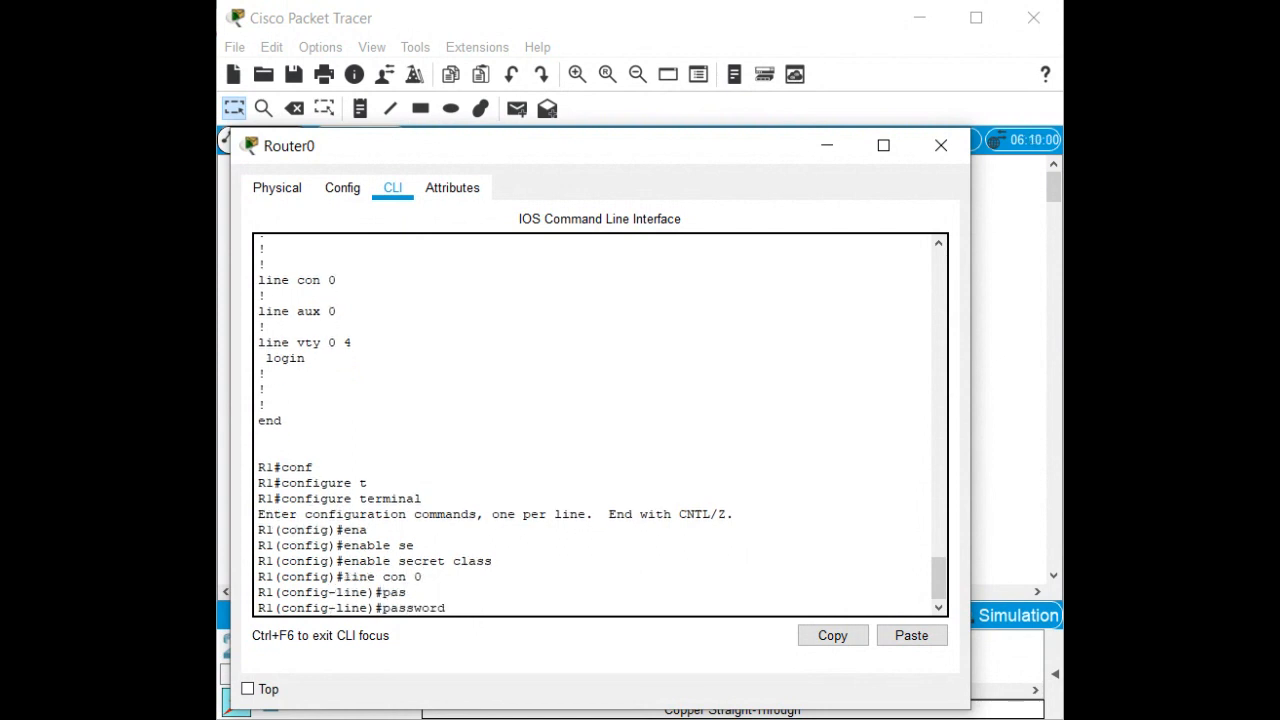
pyautogui.write('cisco')
pyautogui.press('Return')
pyautogui.write('login')
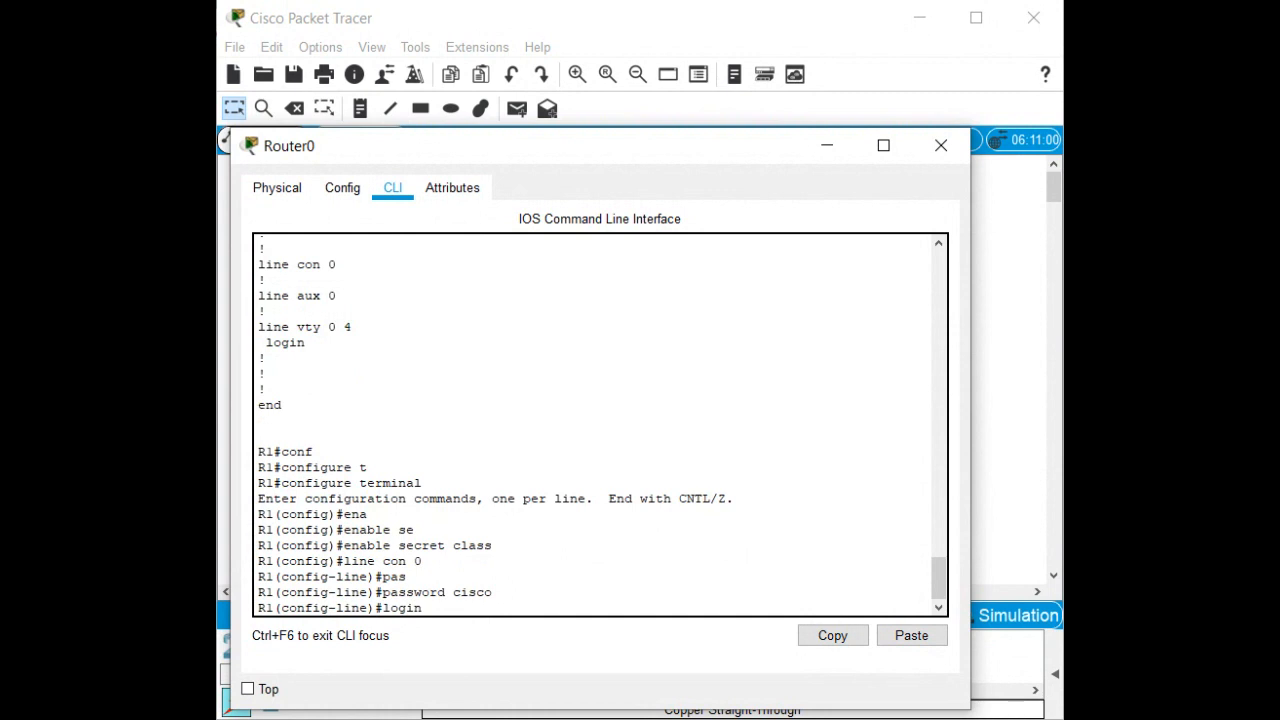
pyautogui.press('Return')
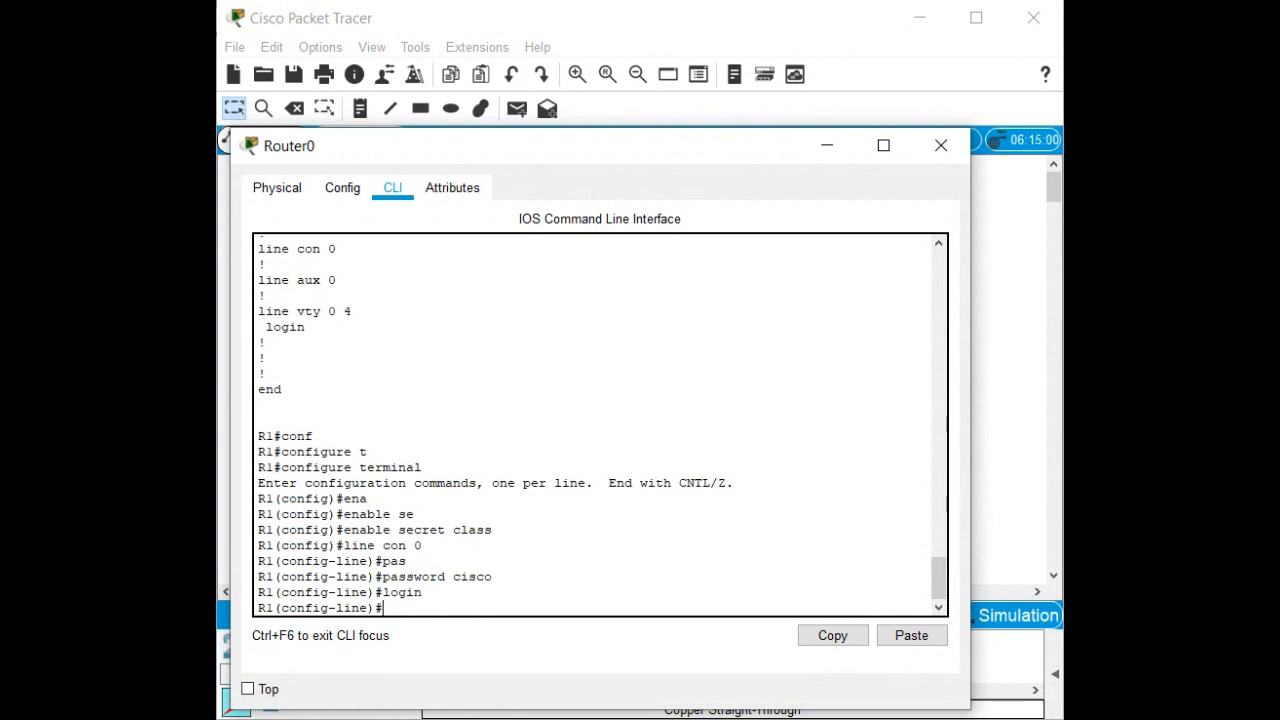
# Set the console exec-timeout to 5 0, re-entering login after a mistyped attempt.
pyautogui.hotkey('alt', 'Tab')
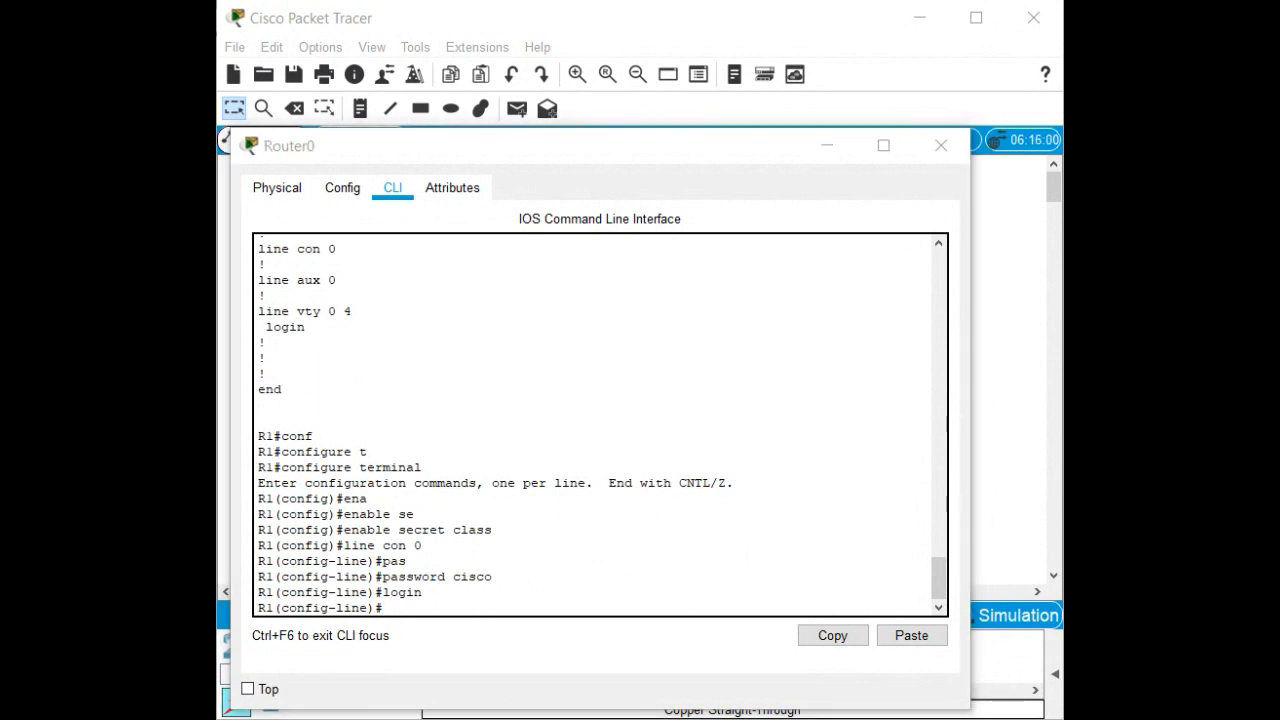
pyautogui.click(414, 514)
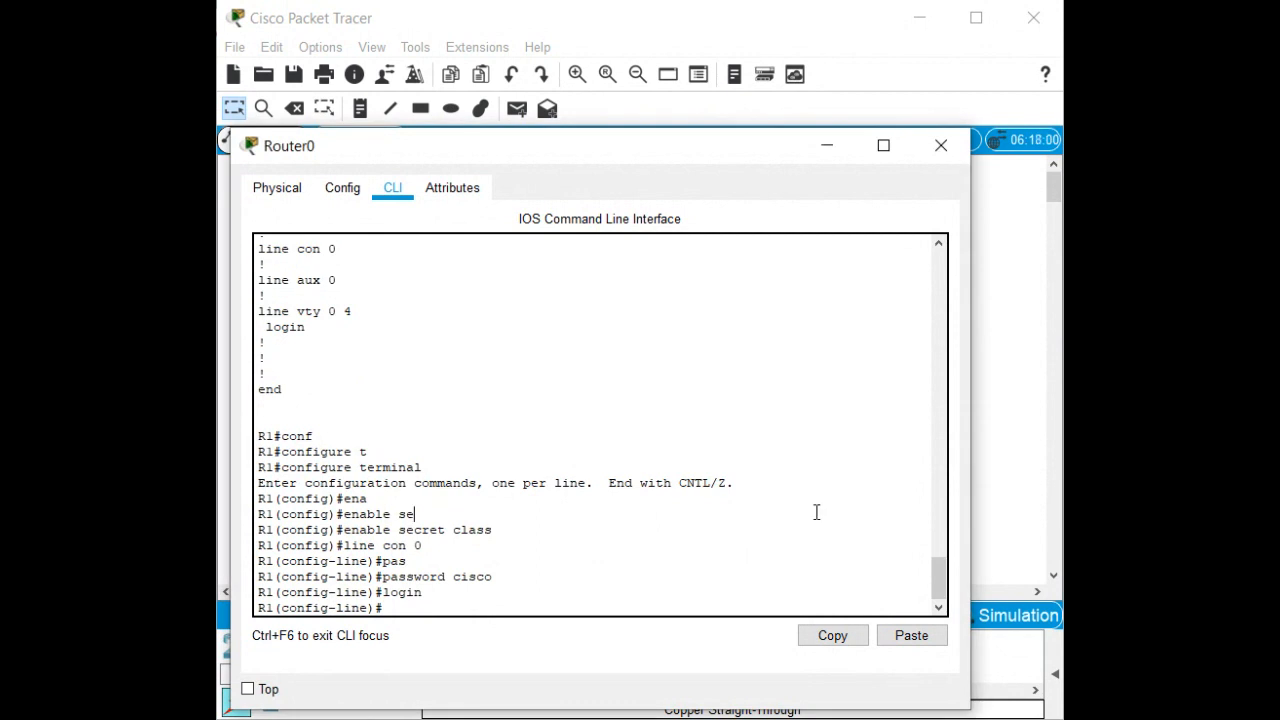
pyautogui.write('exec-ti')
pyautogui.press('Tab')
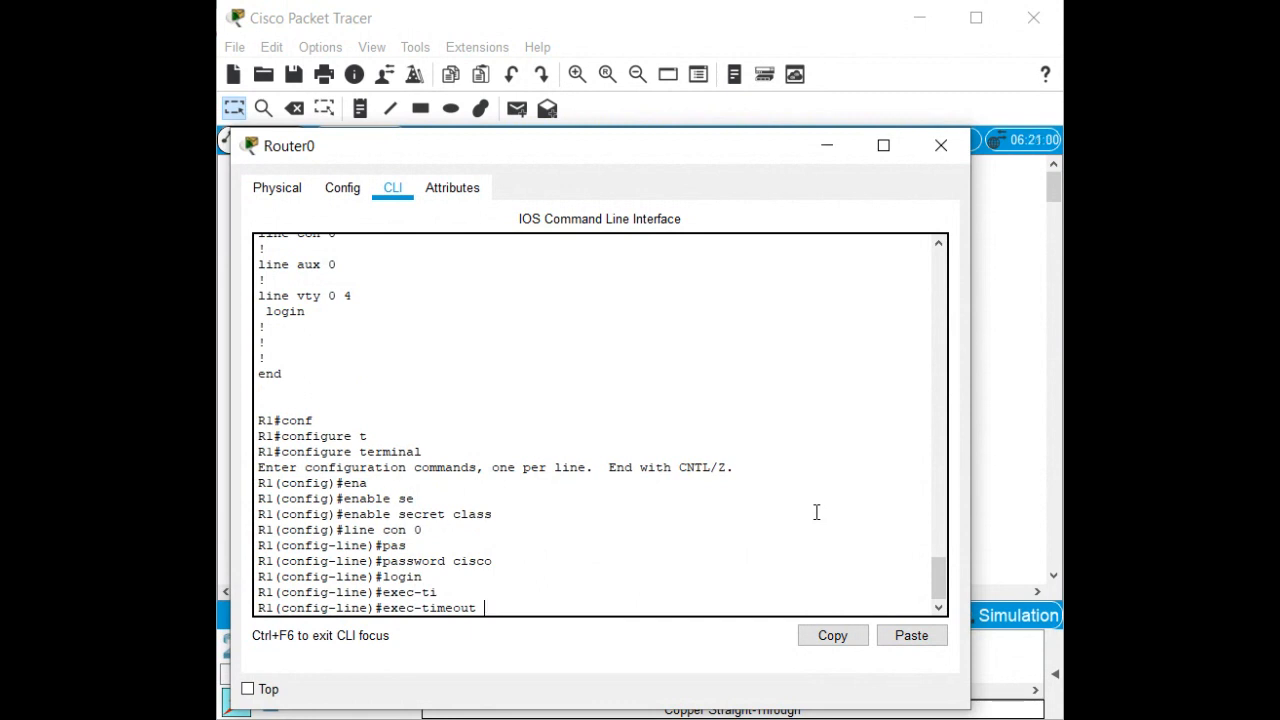
pyautogui.write('5 0 l')
pyautogui.write('ogin')
pyautogui.press('Return')
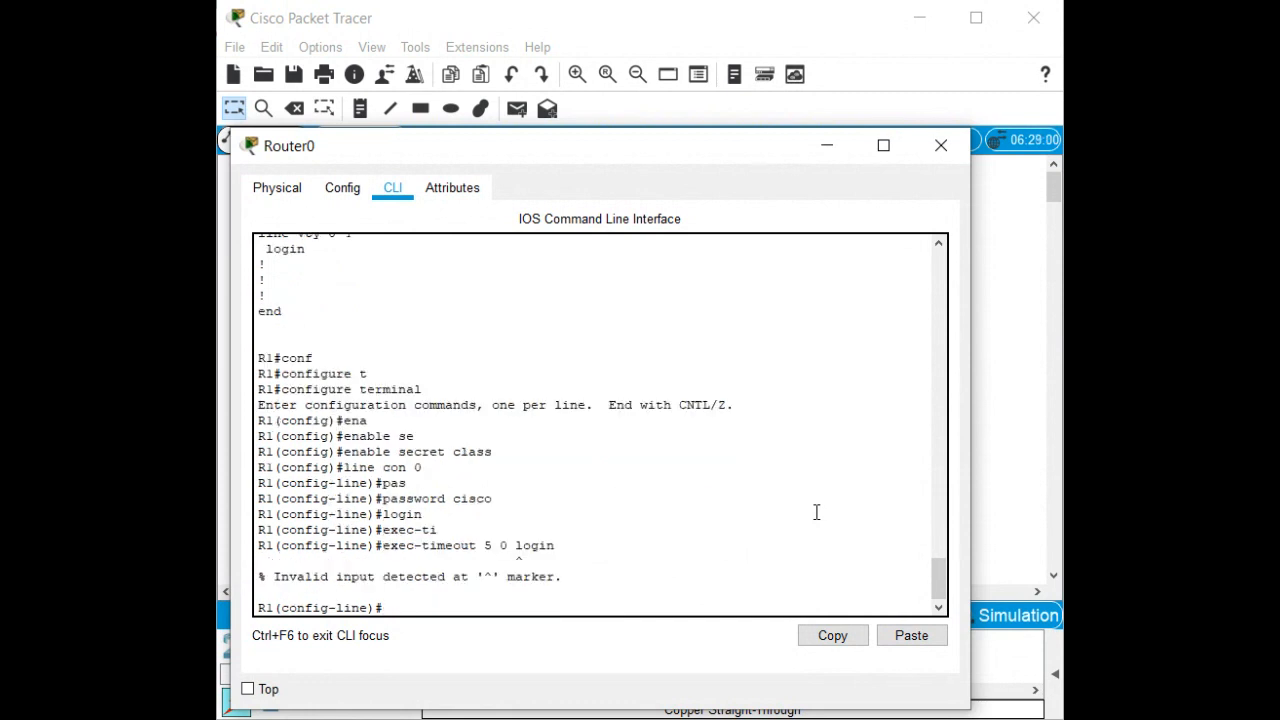
pyautogui.write('login')
pyautogui.press('Return')
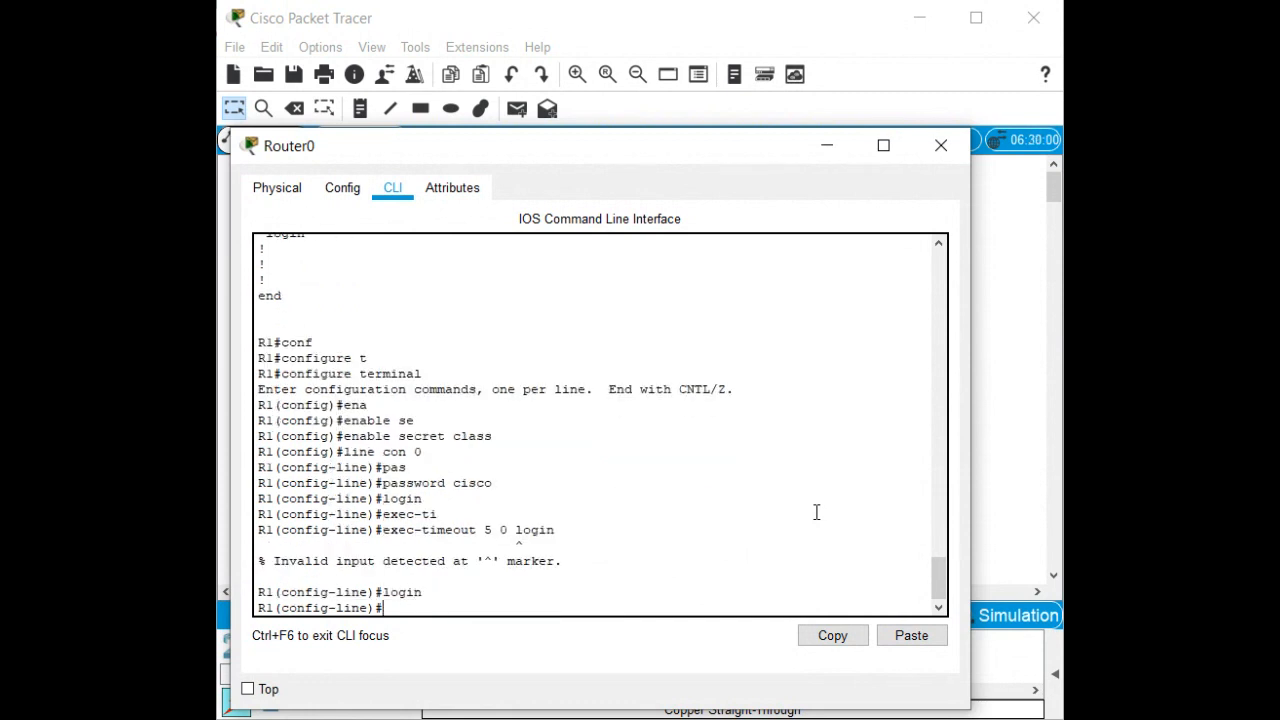
pyautogui.write('exec-timeout 5 0')
pyautogui.press('Return')
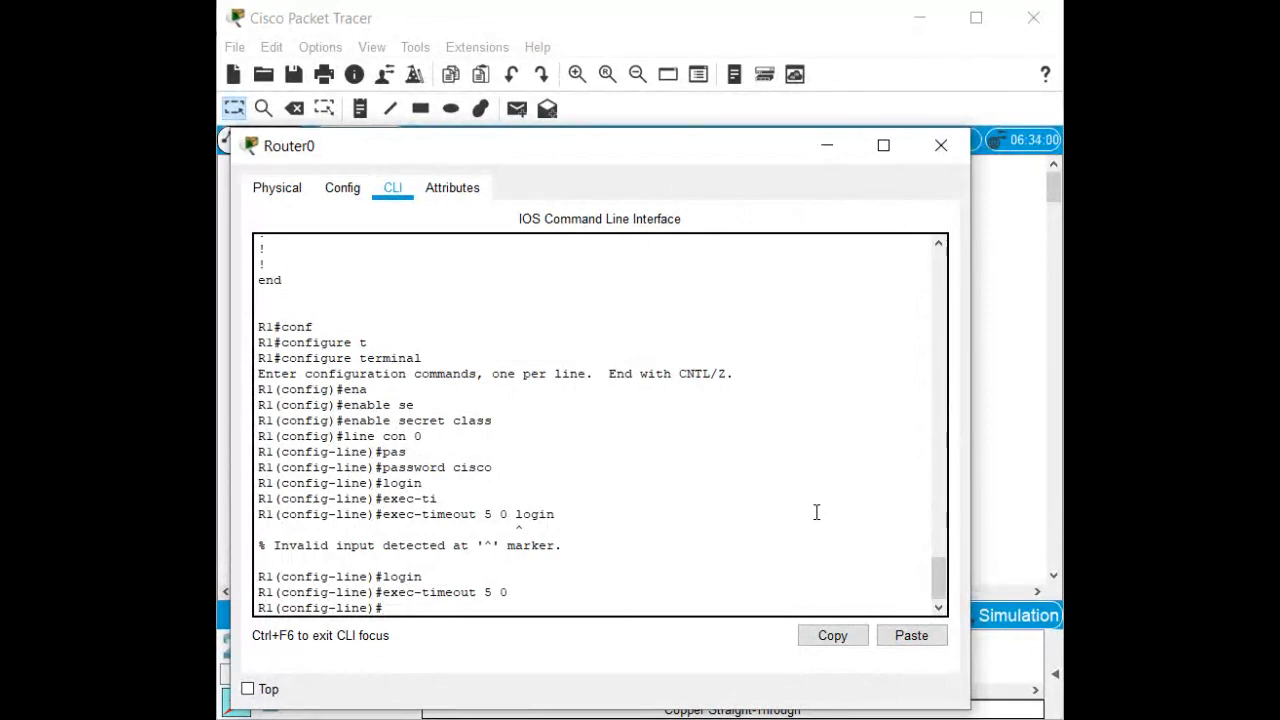
# Enable logging synchronous on the console line.
pyautogui.write('logg')
pyautogui.press('Tab')
pyautogui.write('syn')
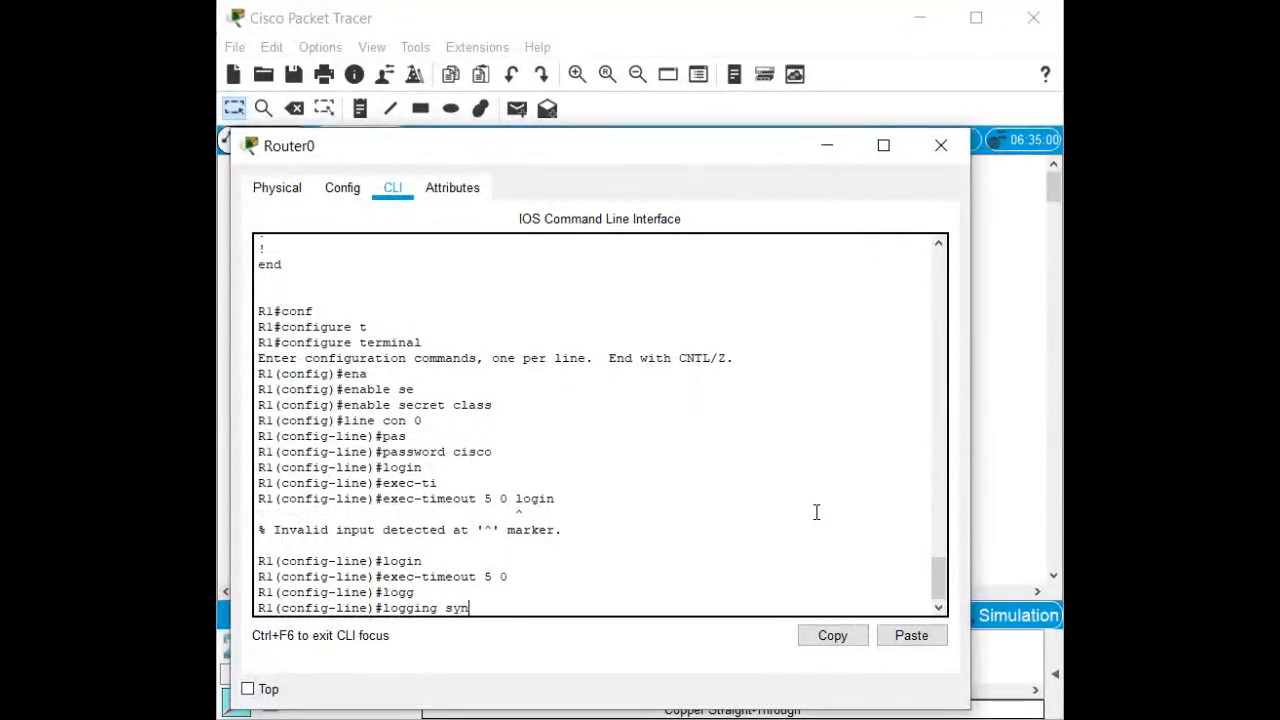
pyautogui.press('Tab')
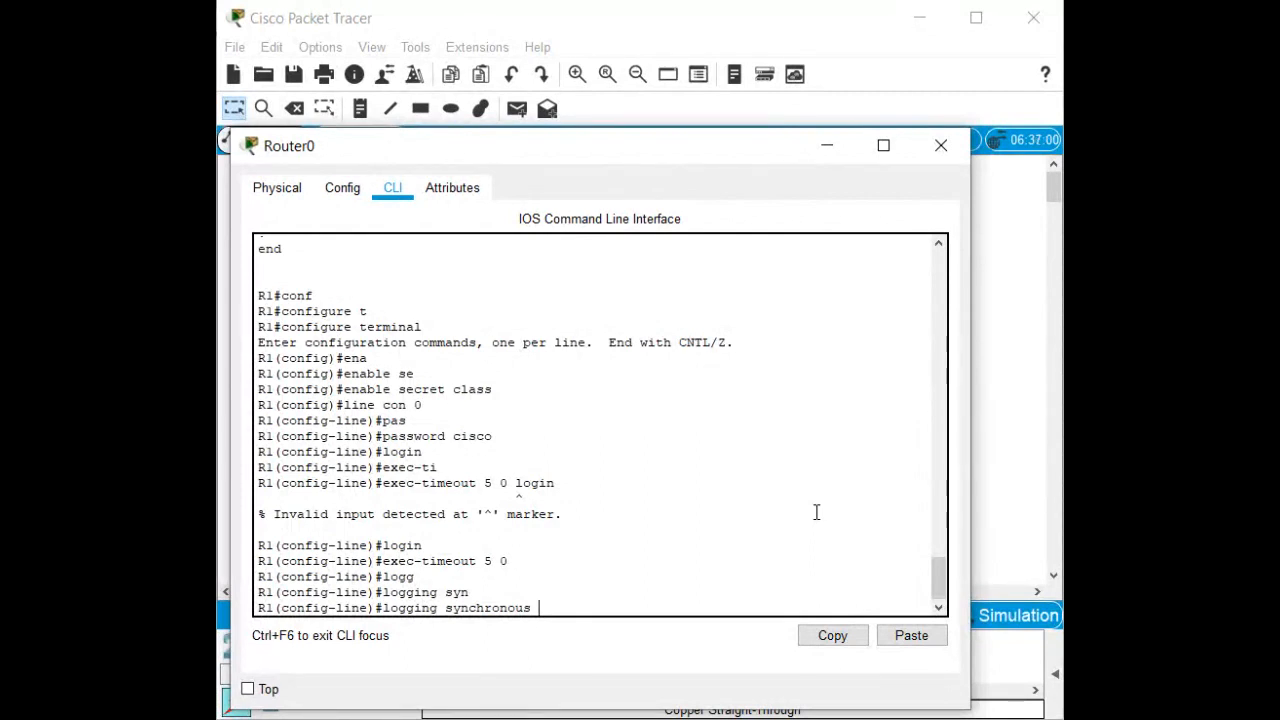
pyautogui.press('Return')
pyautogui.press('Return')
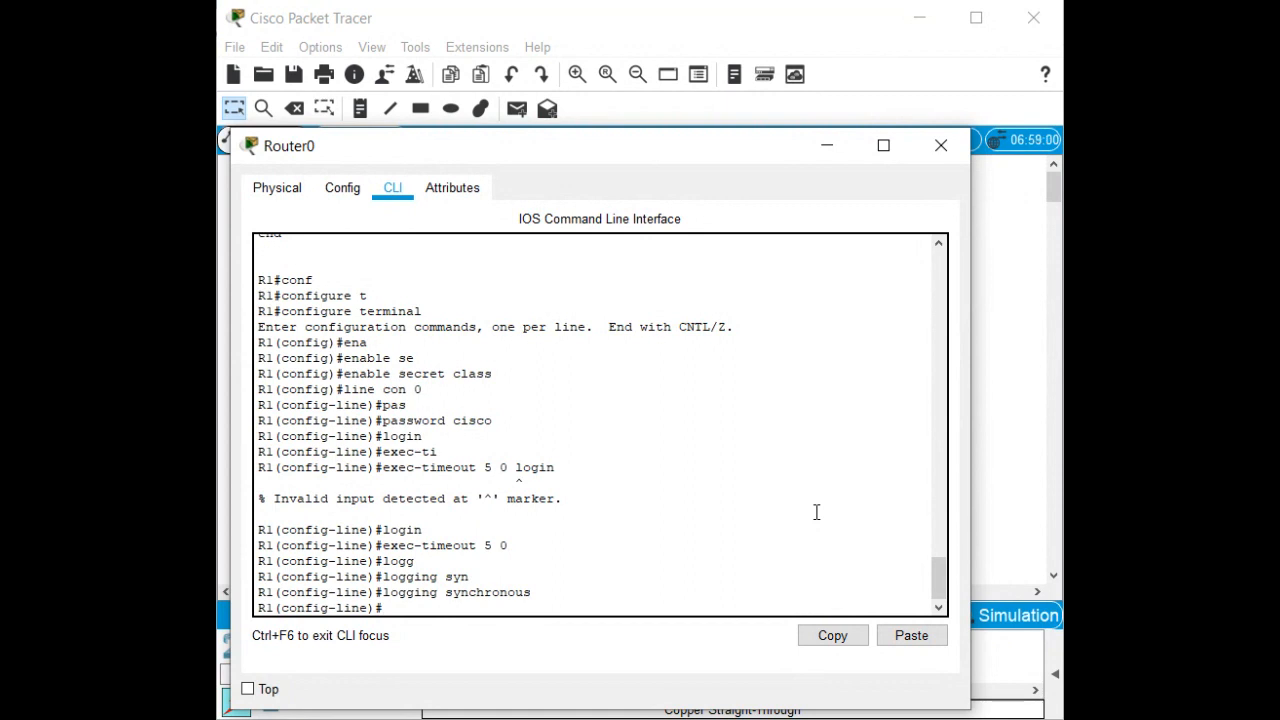
# Configure line vty 0 4 with a password and require login.
pyautogui.write('line vty 0 4')
pyautogui.press('Return')
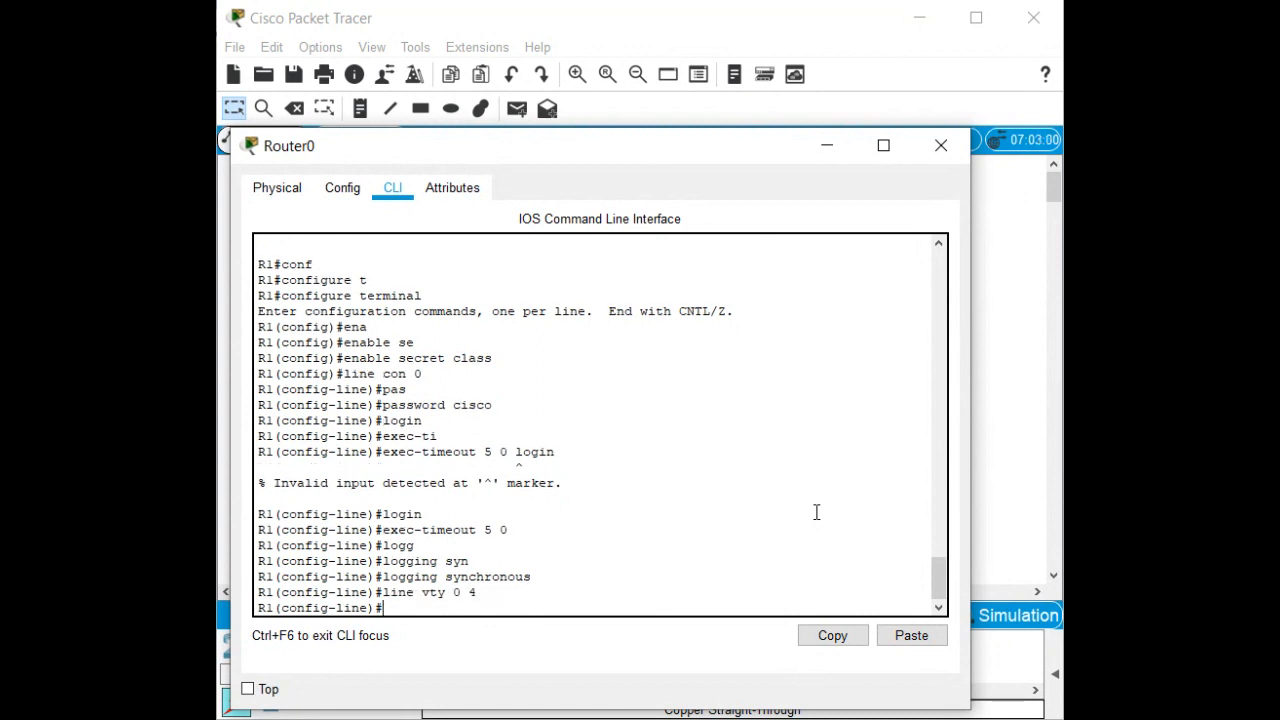
pyautogui.write('passwoird')
pyautogui.press('BackSpace')
pyautogui.press('BackSpace')
pyautogui.press('BackSpace')
pyautogui.press('BackSpace')
pyautogui.write('rd cisco')
pyautogui.press('Return')
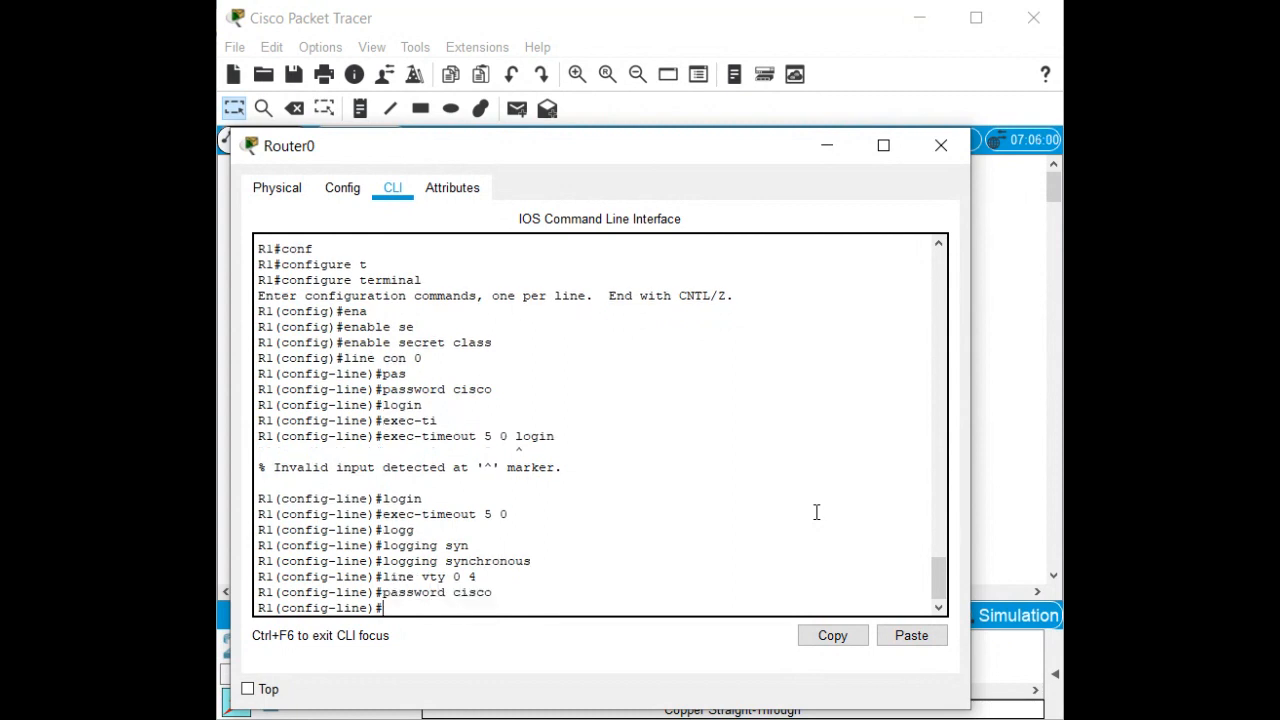
pyautogui.write('login')
pyautogui.press('Return')
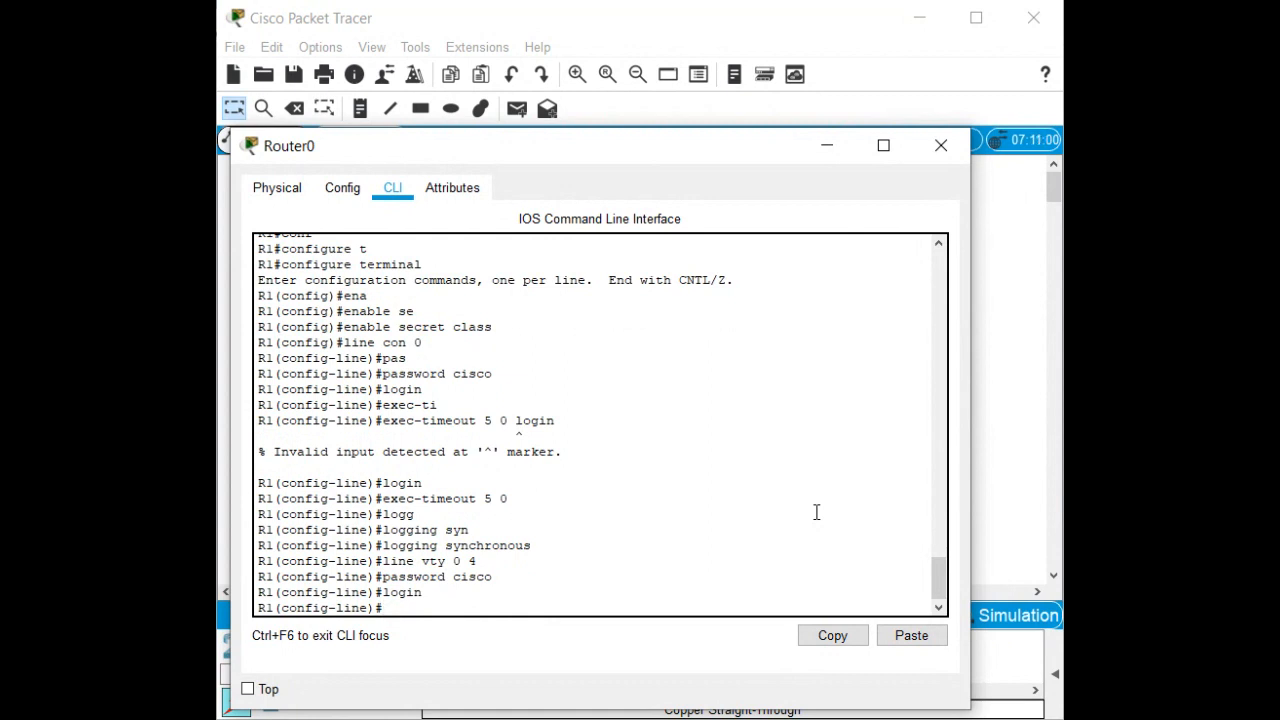
# Exit configuration mode and page through show running-config to the end.
pyautogui.hotkey('ctrl', 'z')
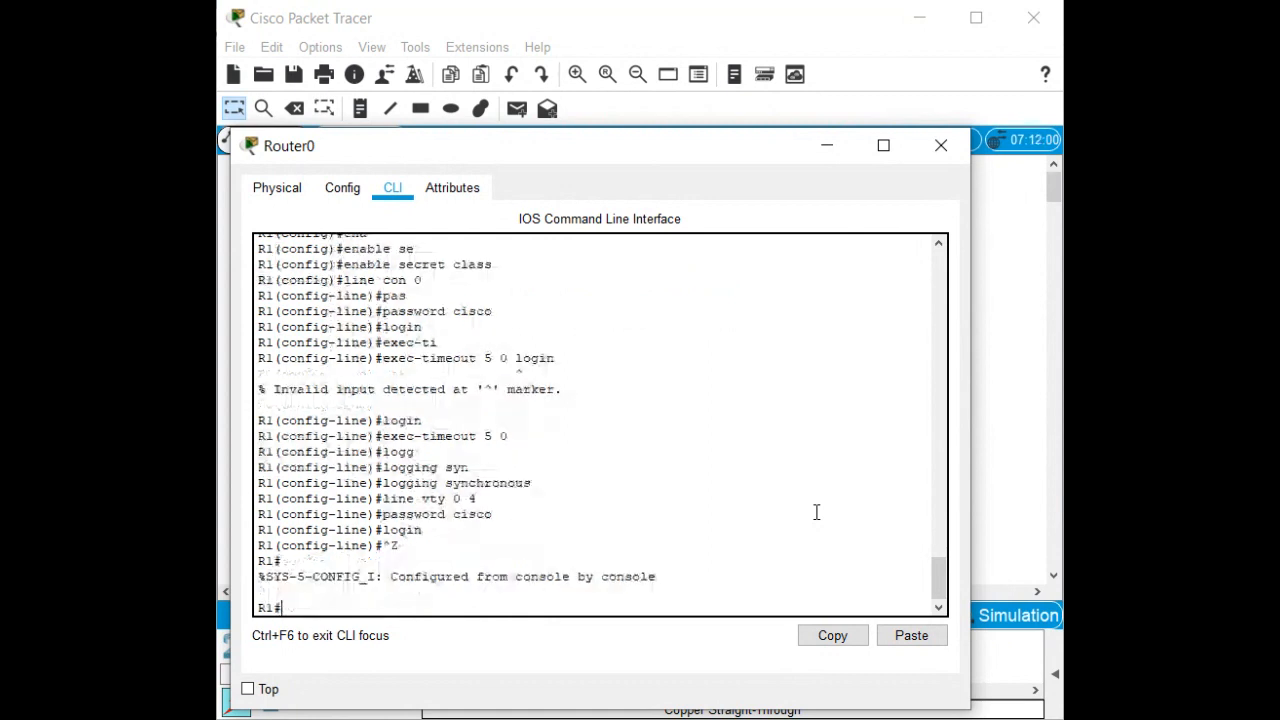
pyautogui.write('sjpw ri')
pyautogui.press('BackSpace')
pyautogui.press('BackSpace')
pyautogui.press('BackSpace')
pyautogui.press('BackSpace')
pyautogui.press('BackSpace')
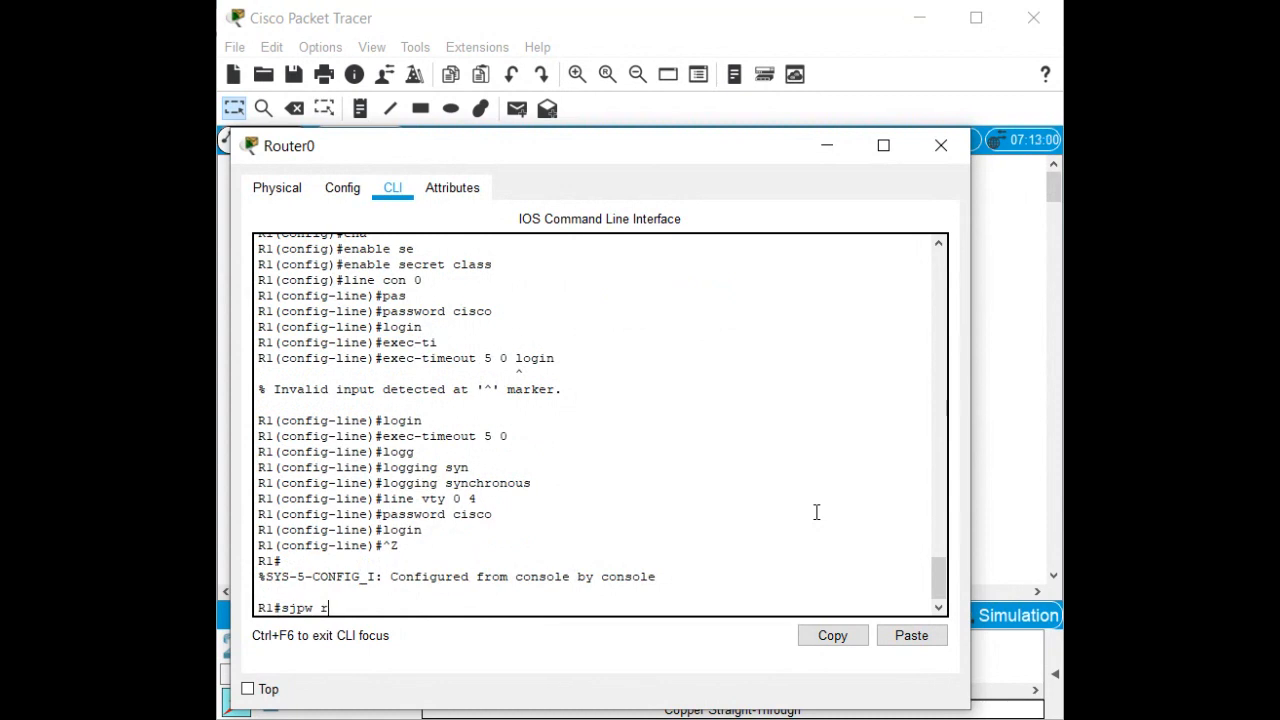
pyautogui.press('BackSpace')
pyautogui.write('how run')
pyautogui.press('Tab')
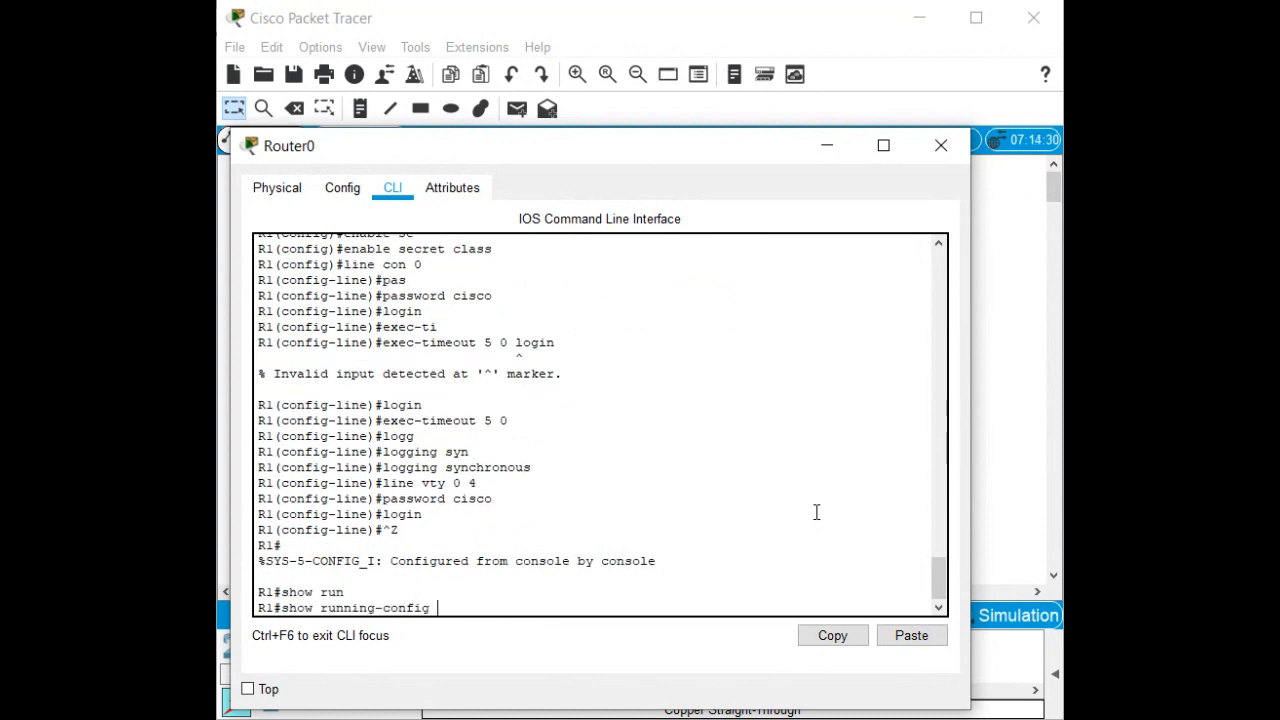
pyautogui.press('Return')
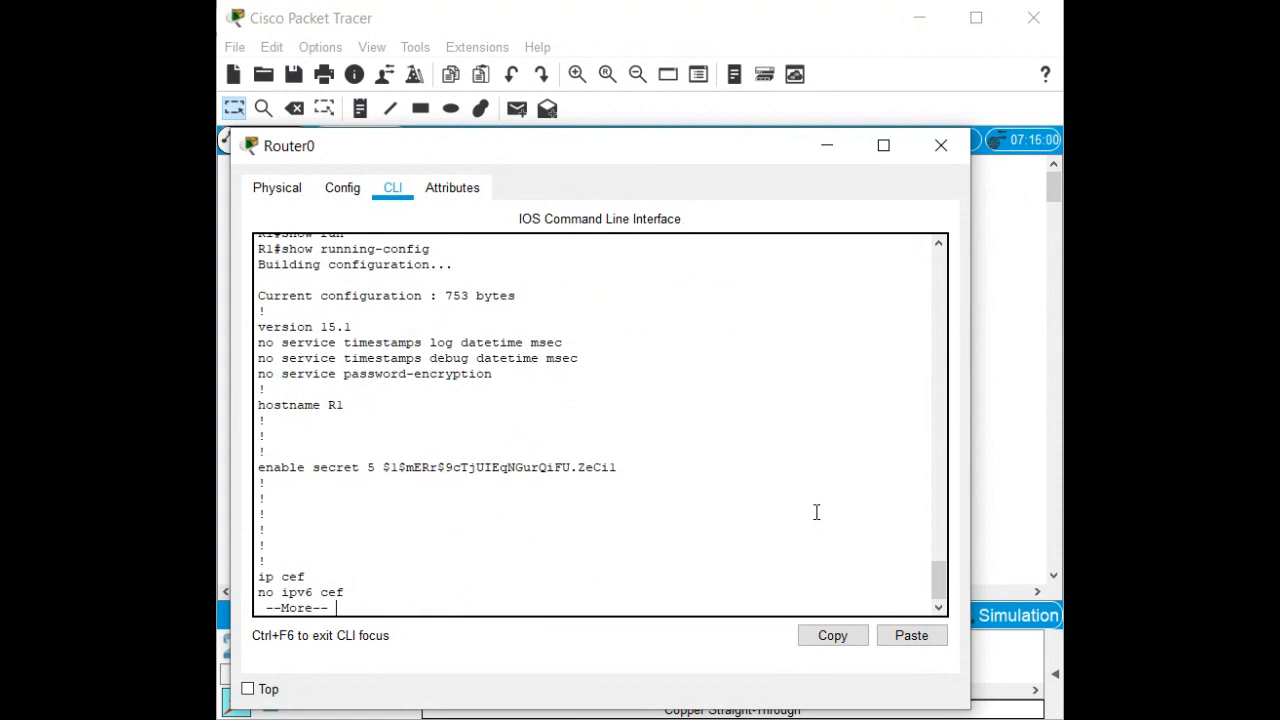
pyautogui.press('space')
pyautogui.press('space')
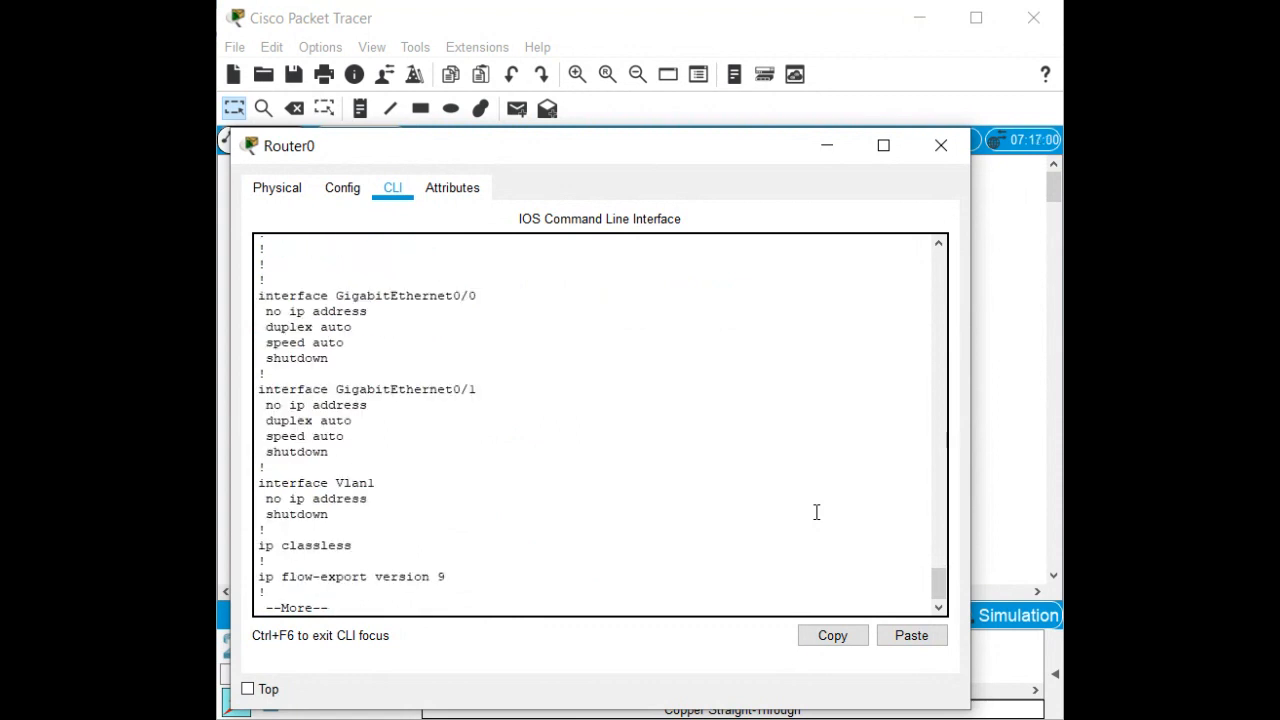
pyautogui.press('space')
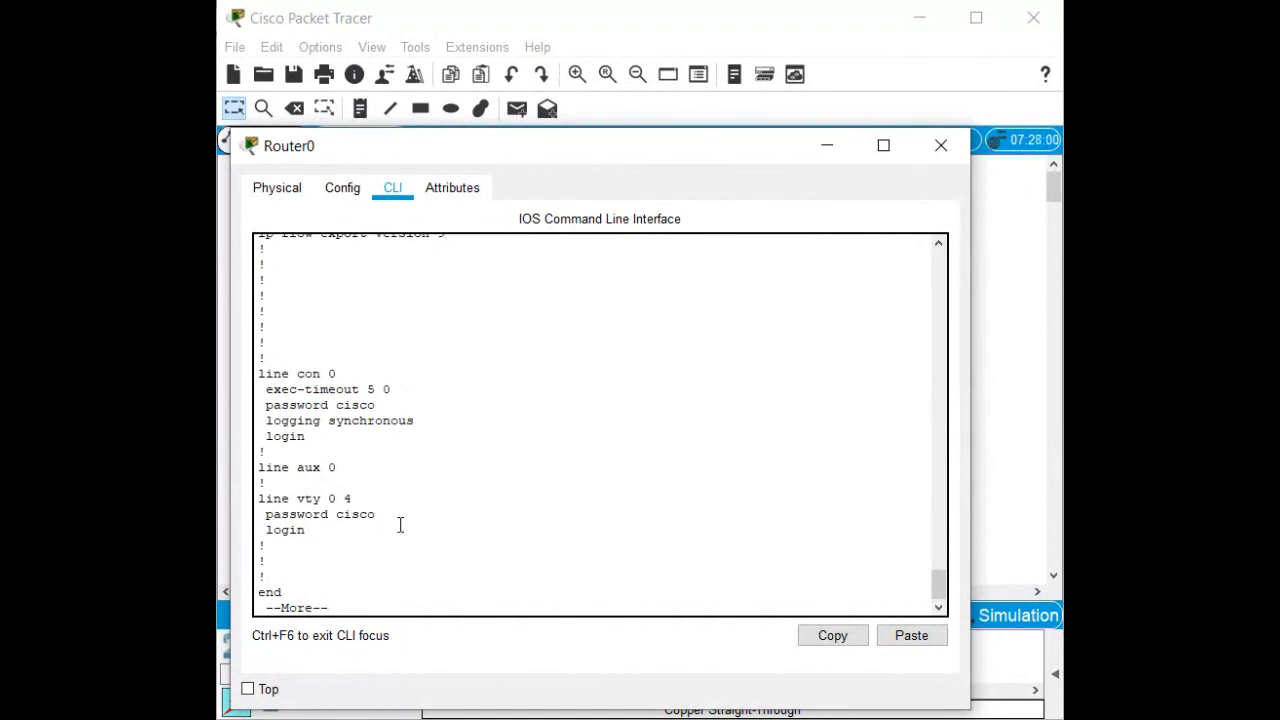
pyautogui.press('space')
# Run show running-config again and page through the listing.
pyautogui.write('show run')
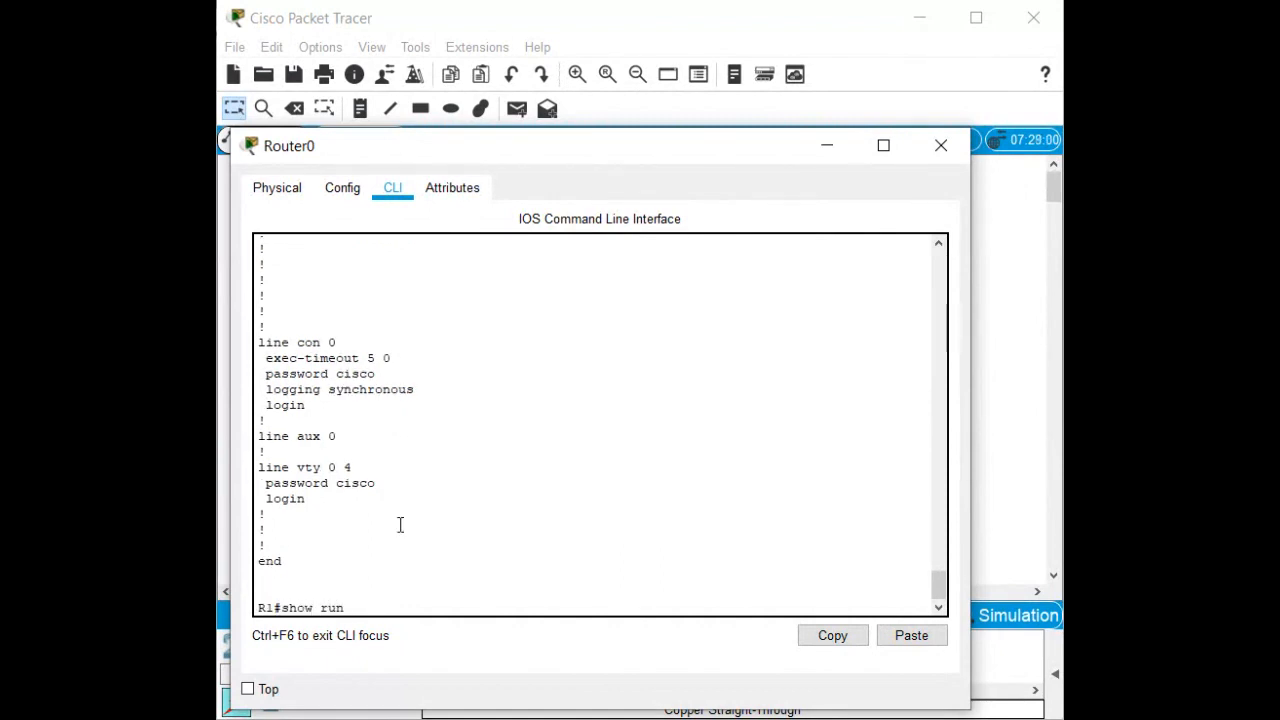
pyautogui.press('Tab')
pyautogui.press('Return')
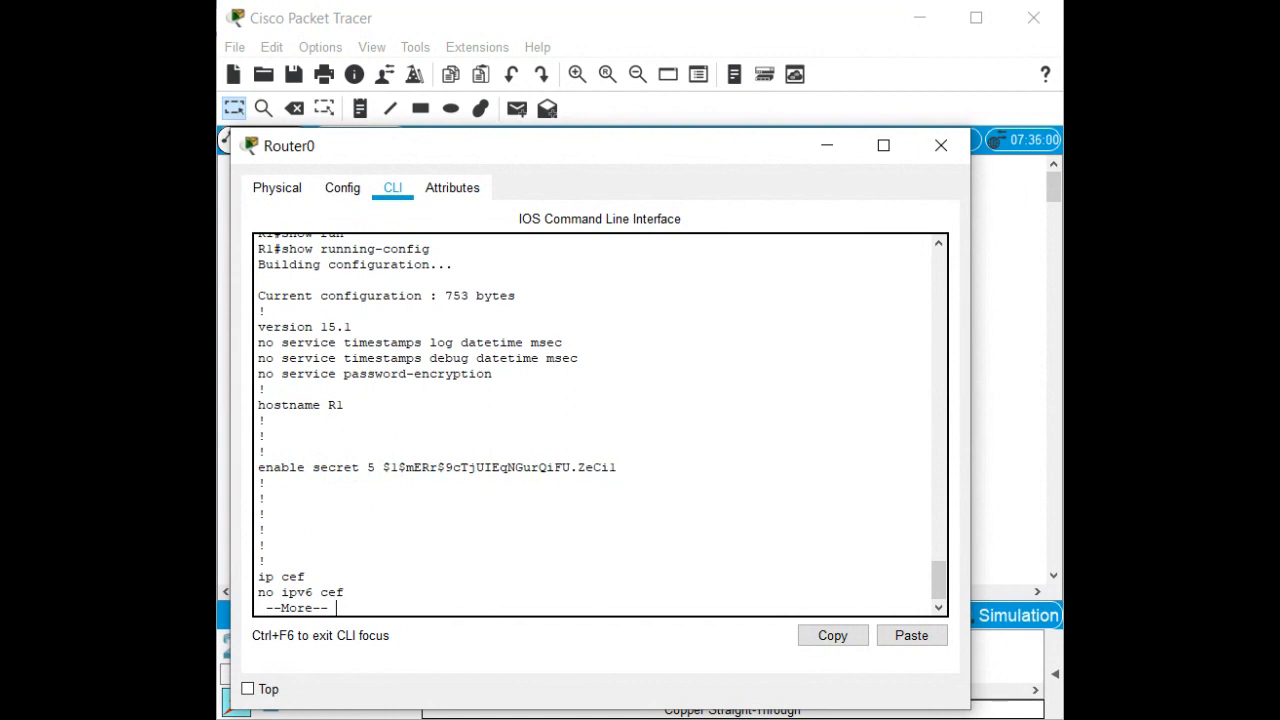
pyautogui.click(559, 527)
pyautogui.press('space')
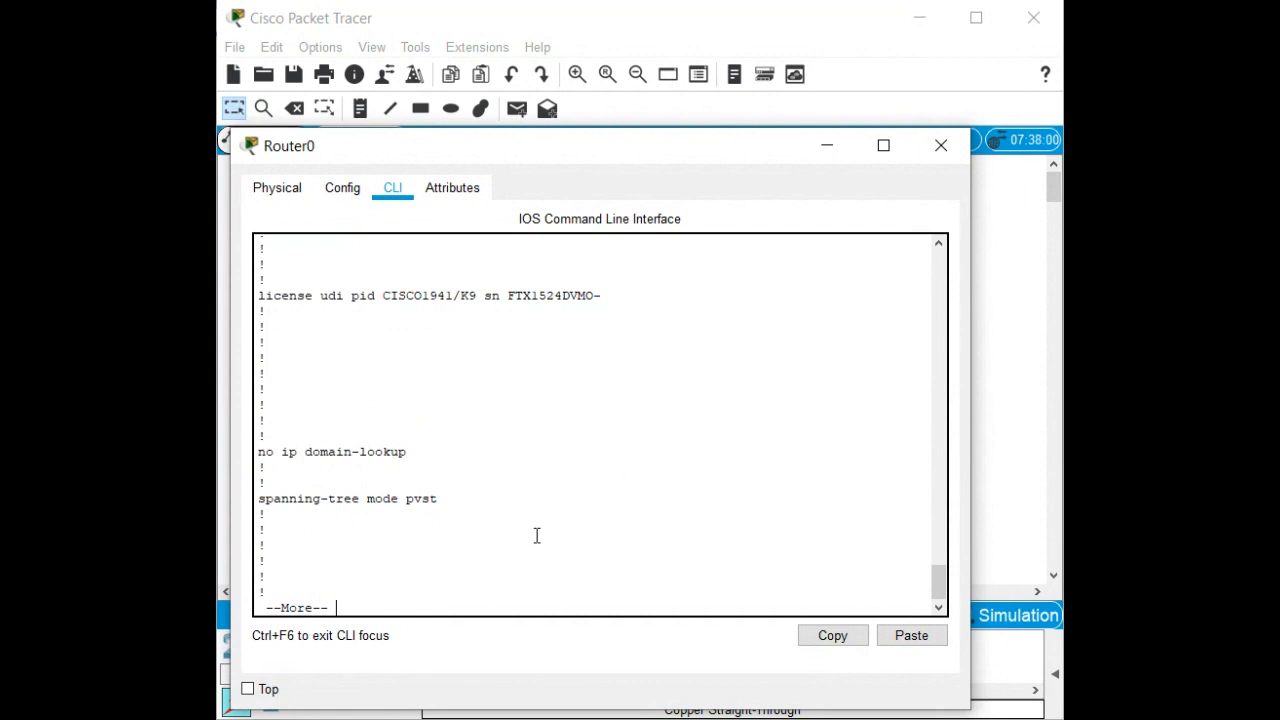
pyautogui.press('space')
pyautogui.press('space')
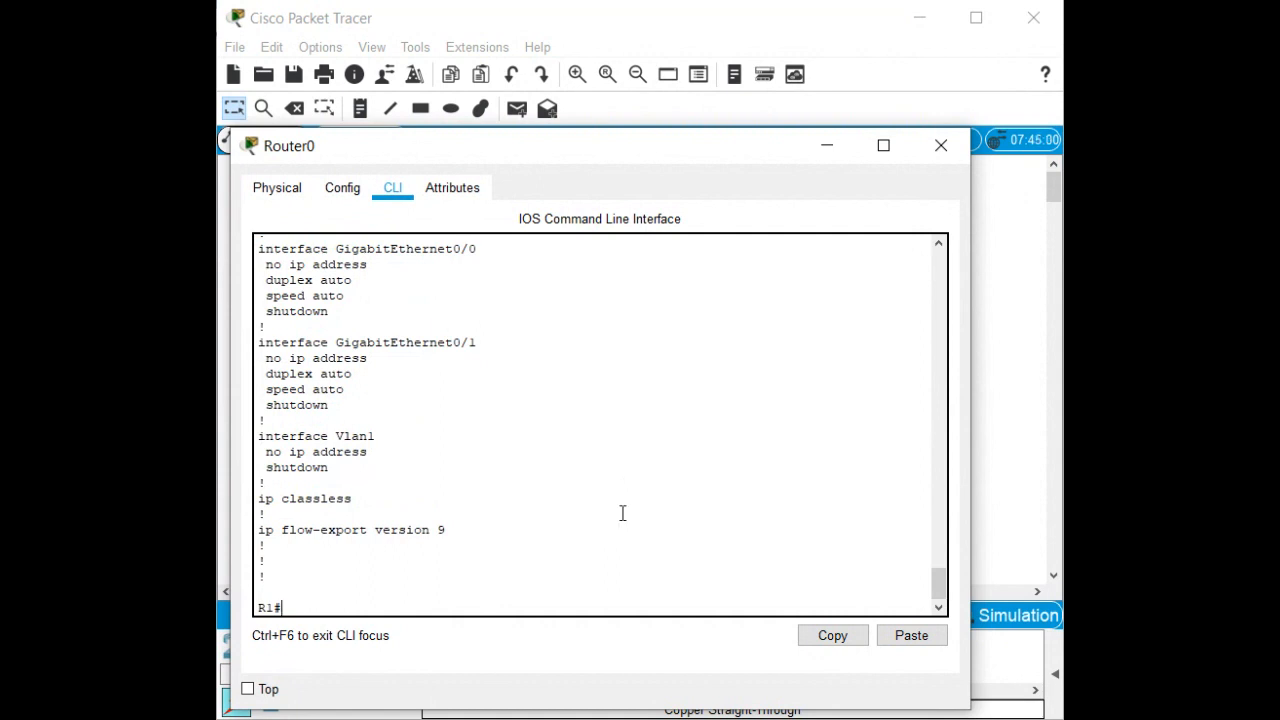
# Enter global configuration mode on R1 with configure terminal.
pyautogui.click(600, 547)
pyautogui.write('conf')
pyautogui.press('Tab')
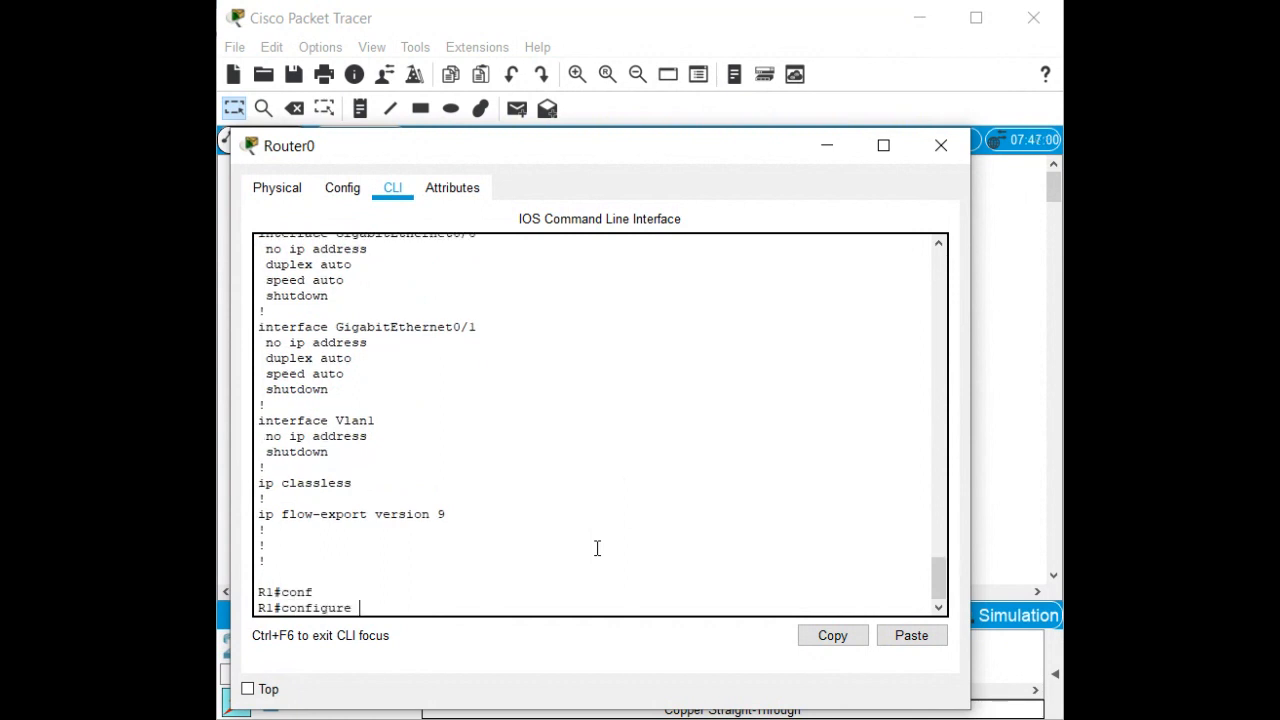
pyautogui.write('tr')
pyautogui.press('Tab')
pyautogui.press('Return')
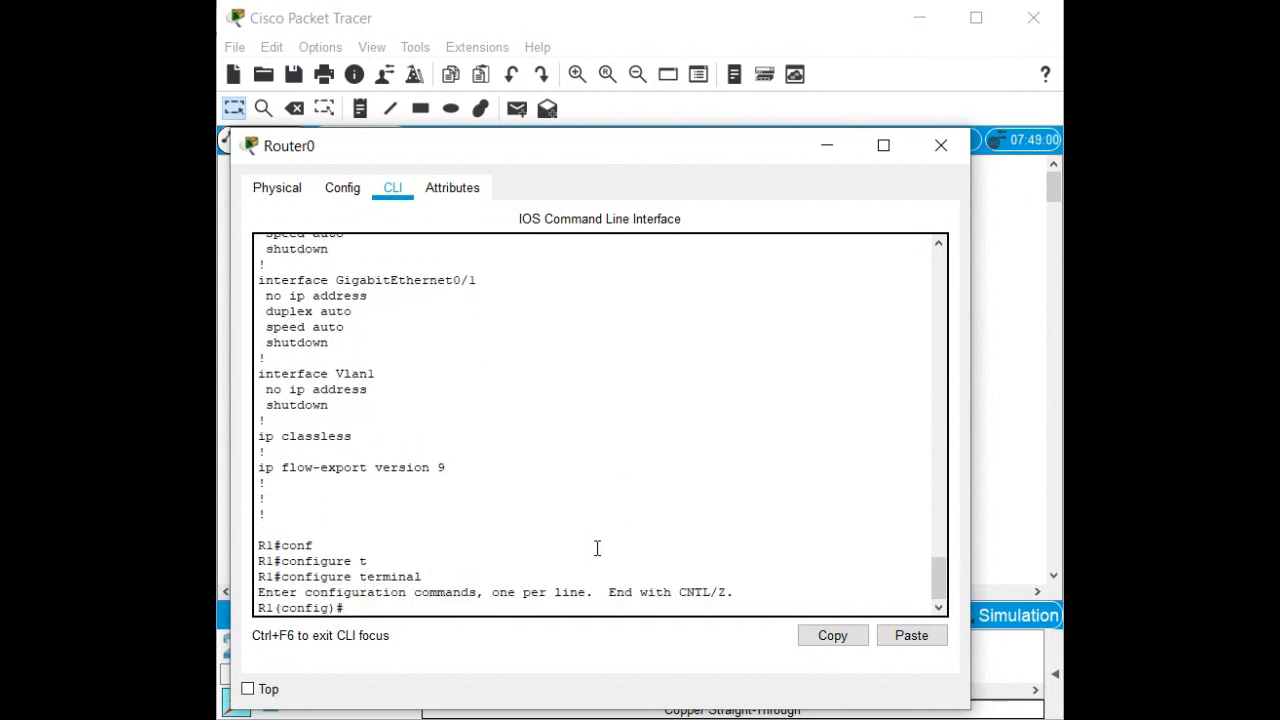
pyautogui.write('ip add')
pyautogui.press('Tab')
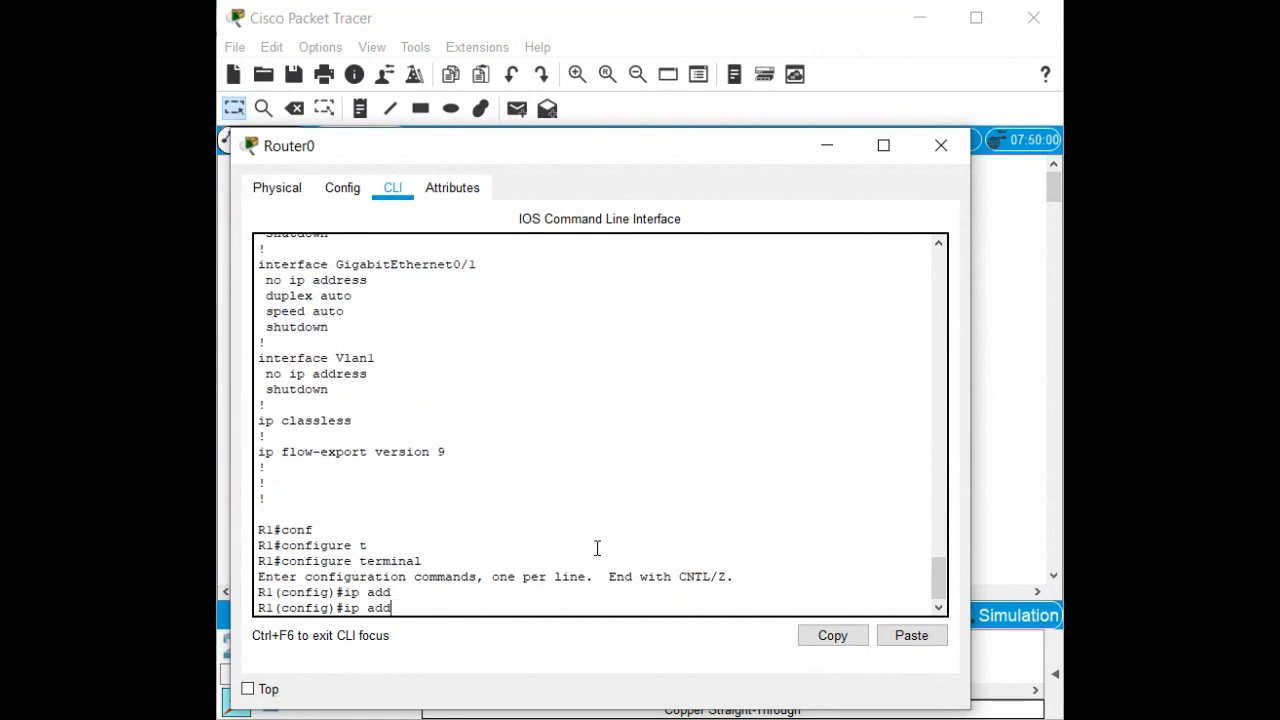
pyautogui.press('BackSpace')
pyautogui.press('BackSpace')
pyautogui.press('BackSpace')
pyautogui.press('BackSpace')
pyautogui.press('BackSpace')
pyautogui.press('BackSpace')
# Select interface GigabitEthernet0/0 for configuration.
pyautogui.write('int')
pyautogui.press('Tab')
pyautogui.write('go')
pyautogui.press('Tab')
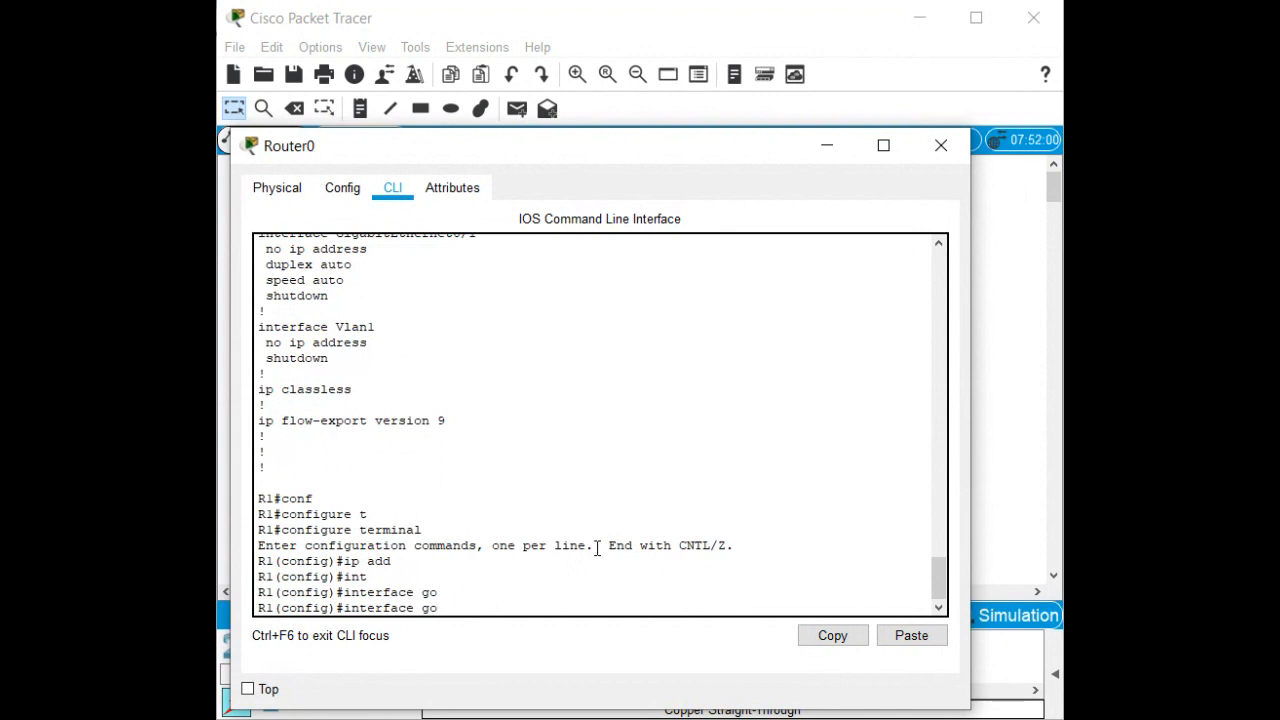
pyautogui.press('BackSpace')
pyautogui.write('i')
pyautogui.press('Tab')
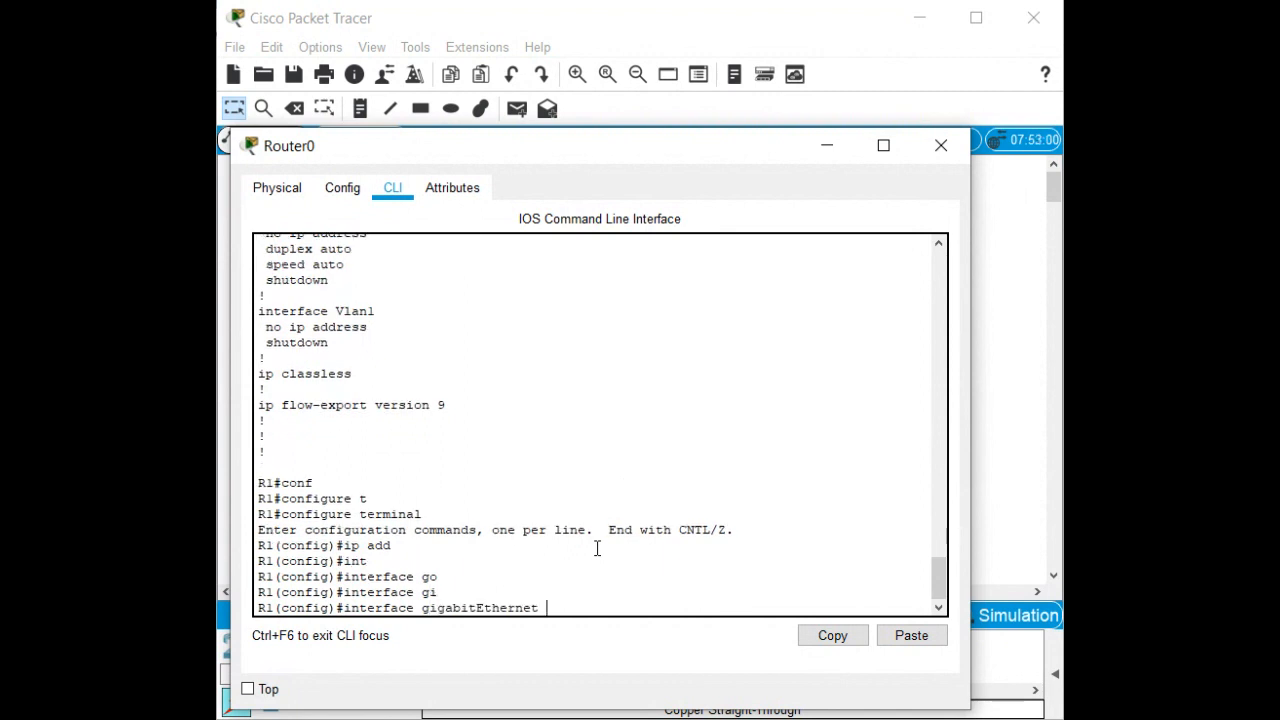
pyautogui.write('0/0')
pyautogui.press('Return')
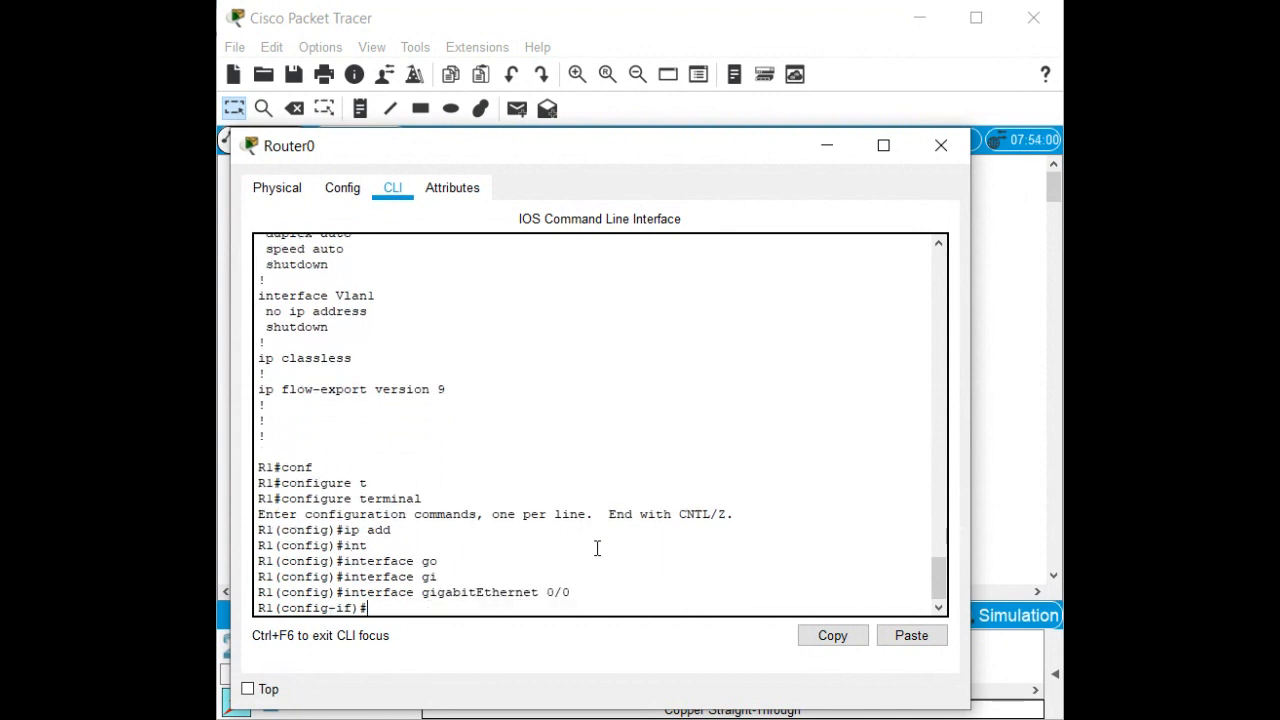
# Assign 192.168.0.1 255.255.255.0 to GigabitEthernet0/0 and apply no shutdown.
pyautogui.write('ip add')
pyautogui.press('Tab')
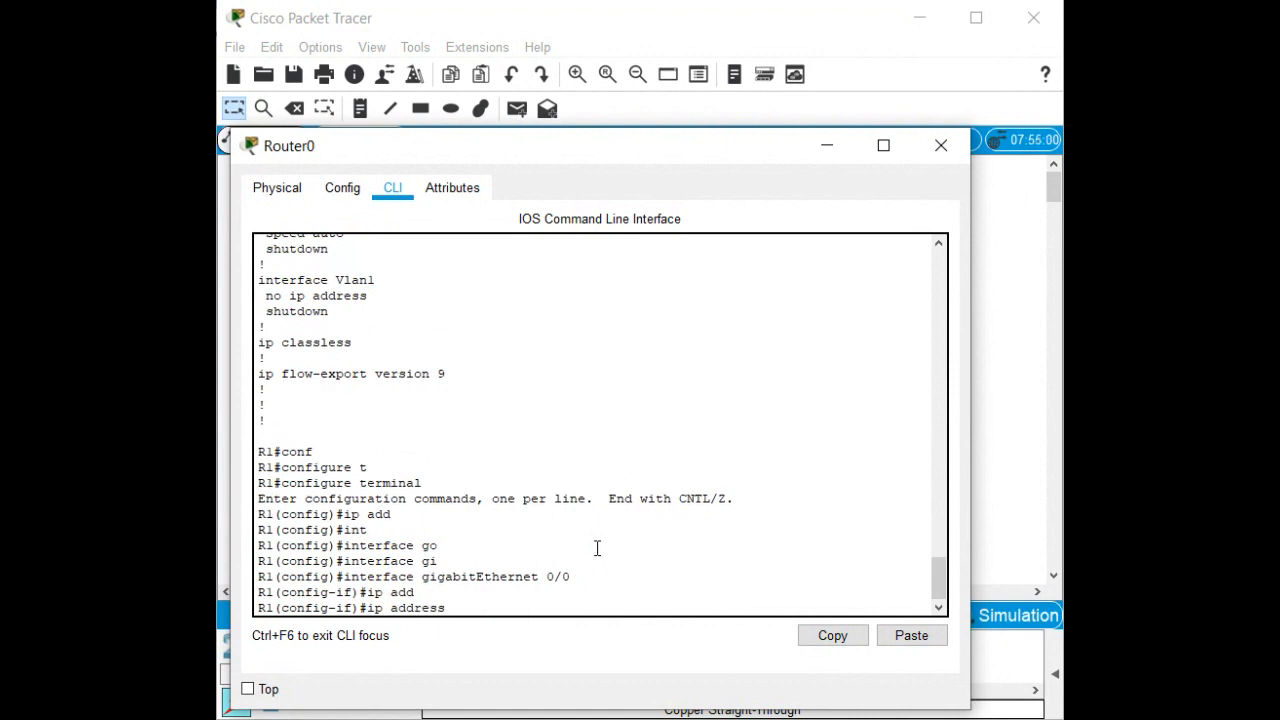
pyautogui.write('192.168.0.1 255.255.255.0')
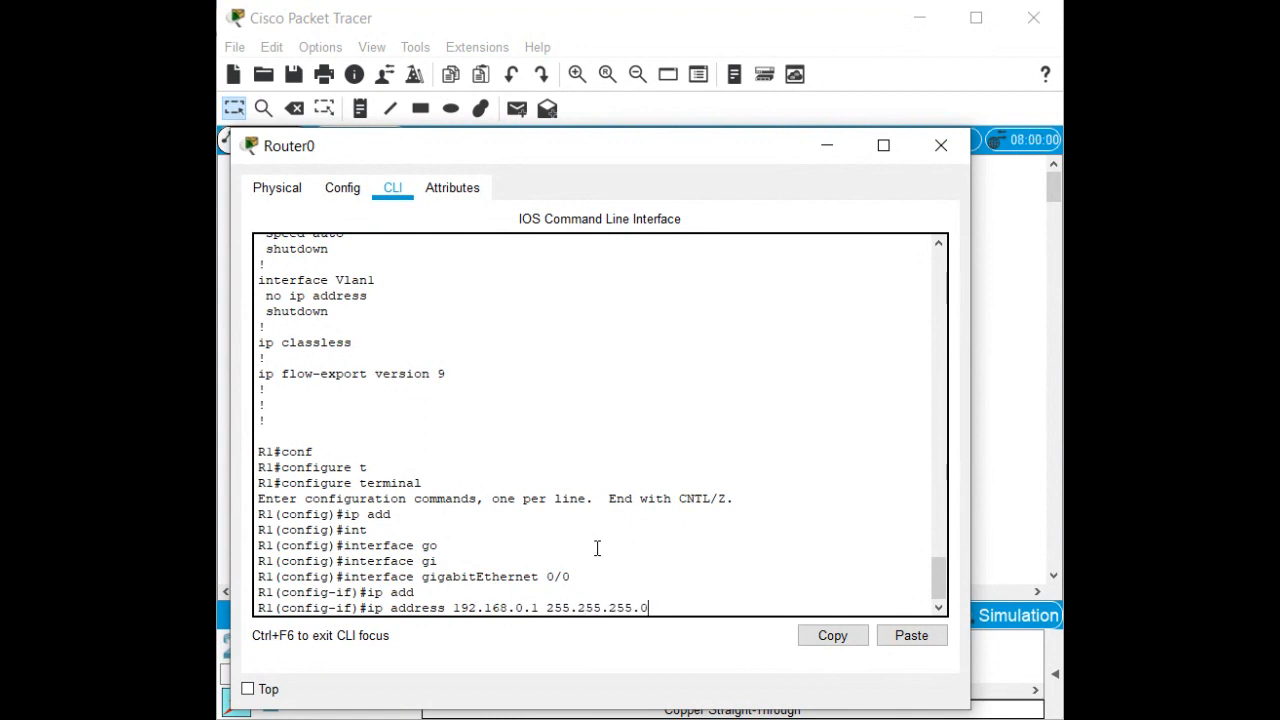
pyautogui.press('Return')
pyautogui.write('no sh')
pyautogui.press('Tab')
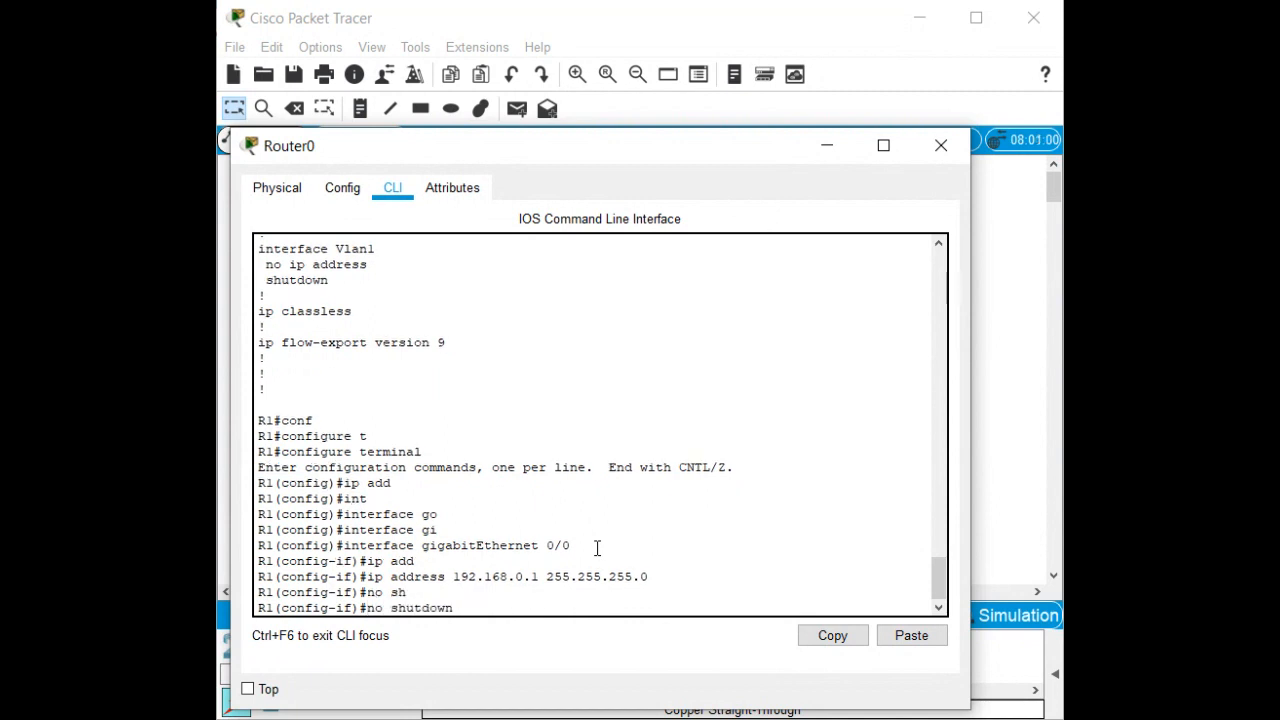
pyautogui.press('Return')
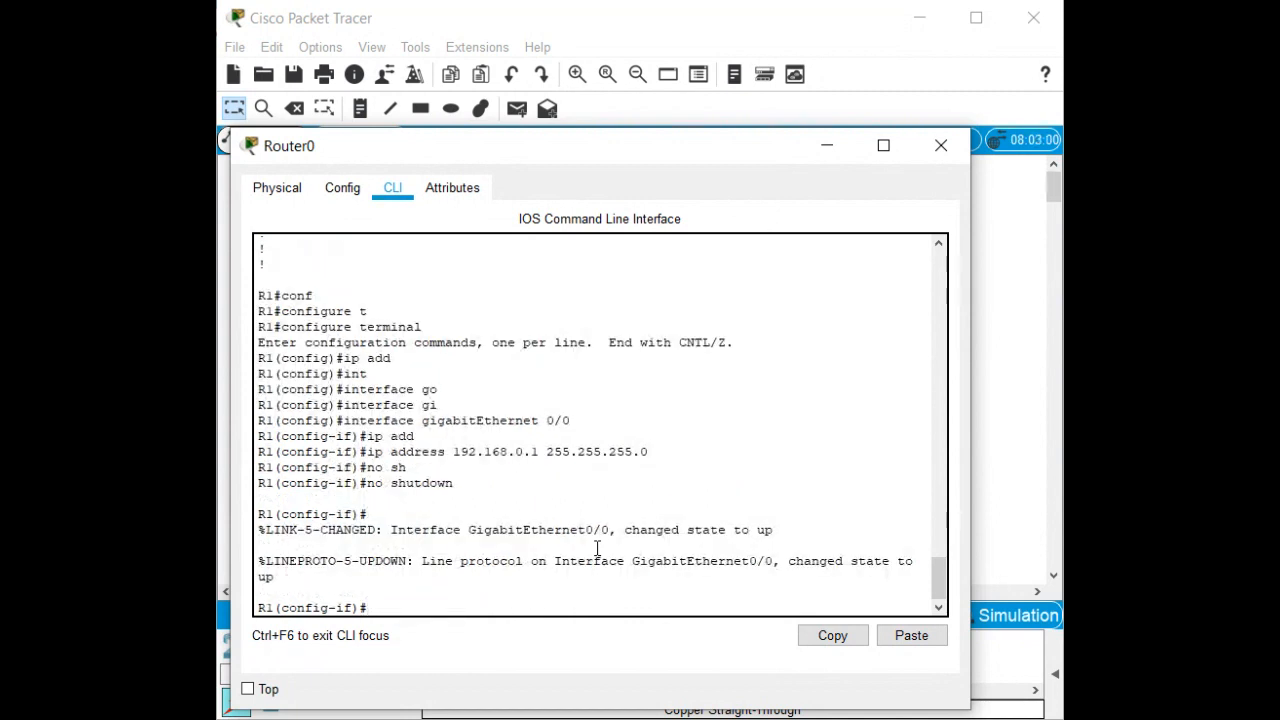
pyautogui.press('Return')
pyautogui.press('Return')
pyautogui.press('Return')
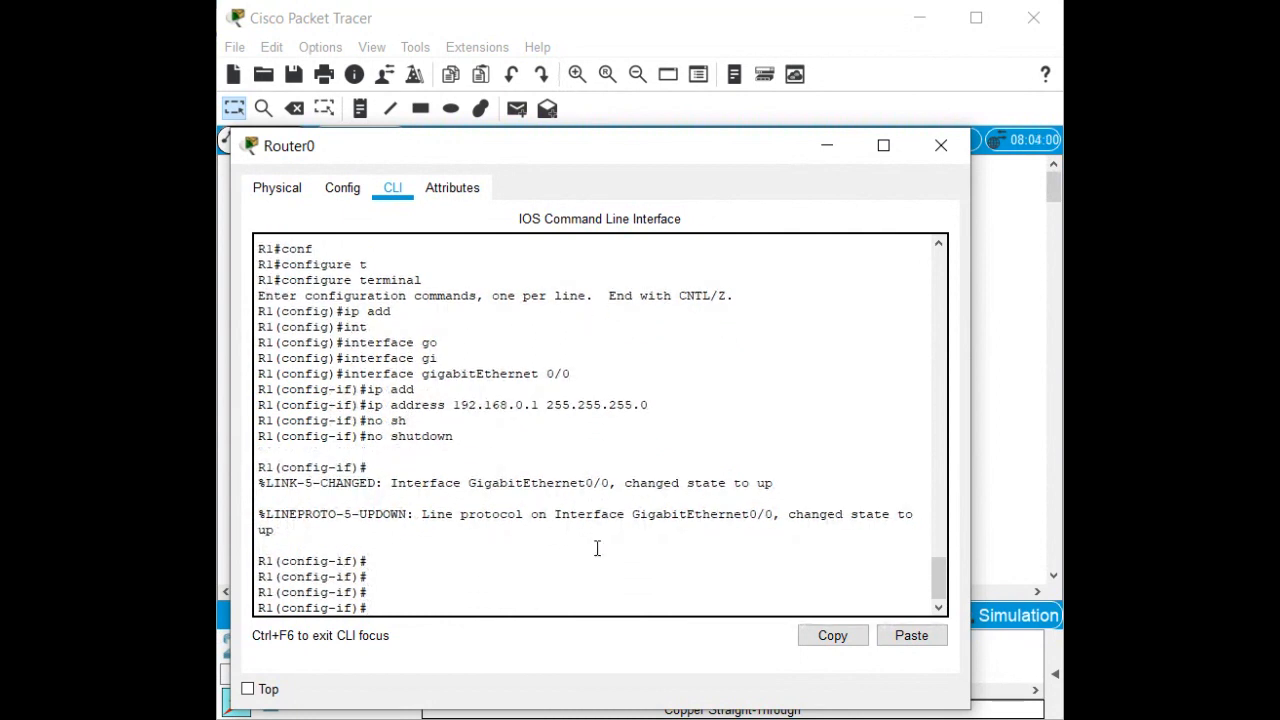
# Assign 192.168.1.1 255.255.255.0 to R1's interface GigabitEthernet0/1.
pyautogui.write('int')
pyautogui.write('g0/1')
pyautogui.press('Return')
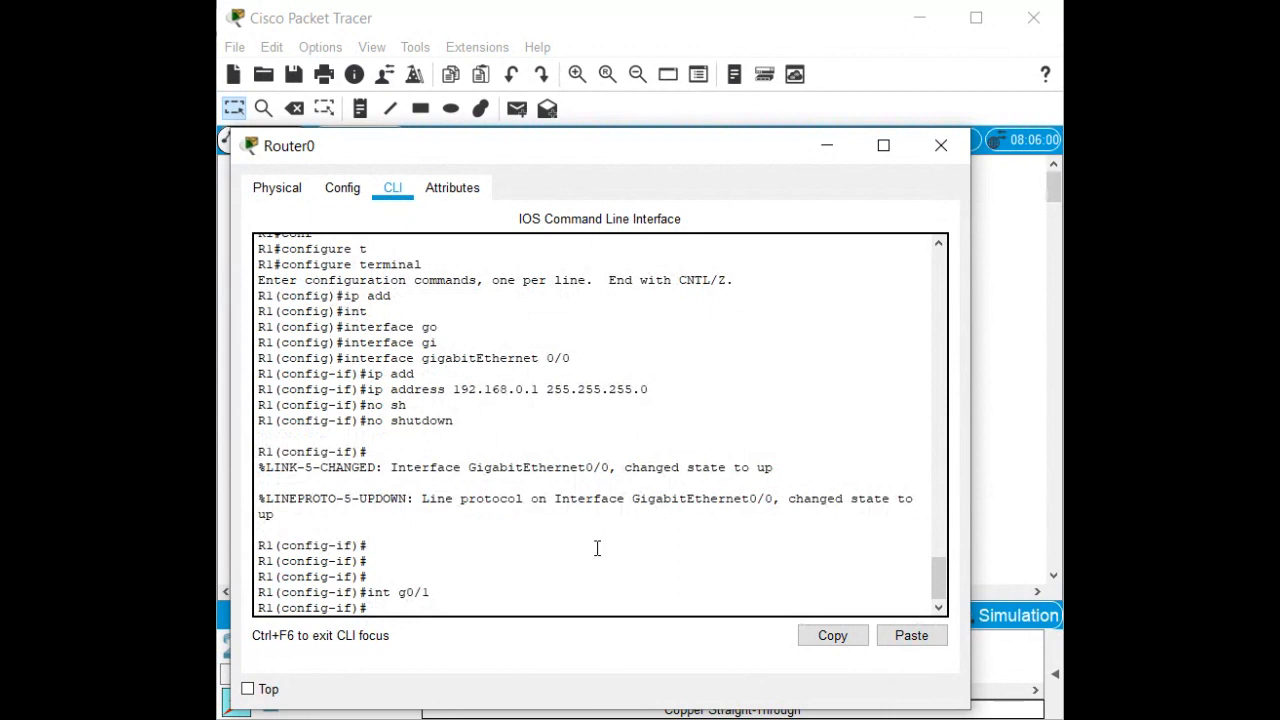
pyautogui.write('ip add')
pyautogui.press('Tab')
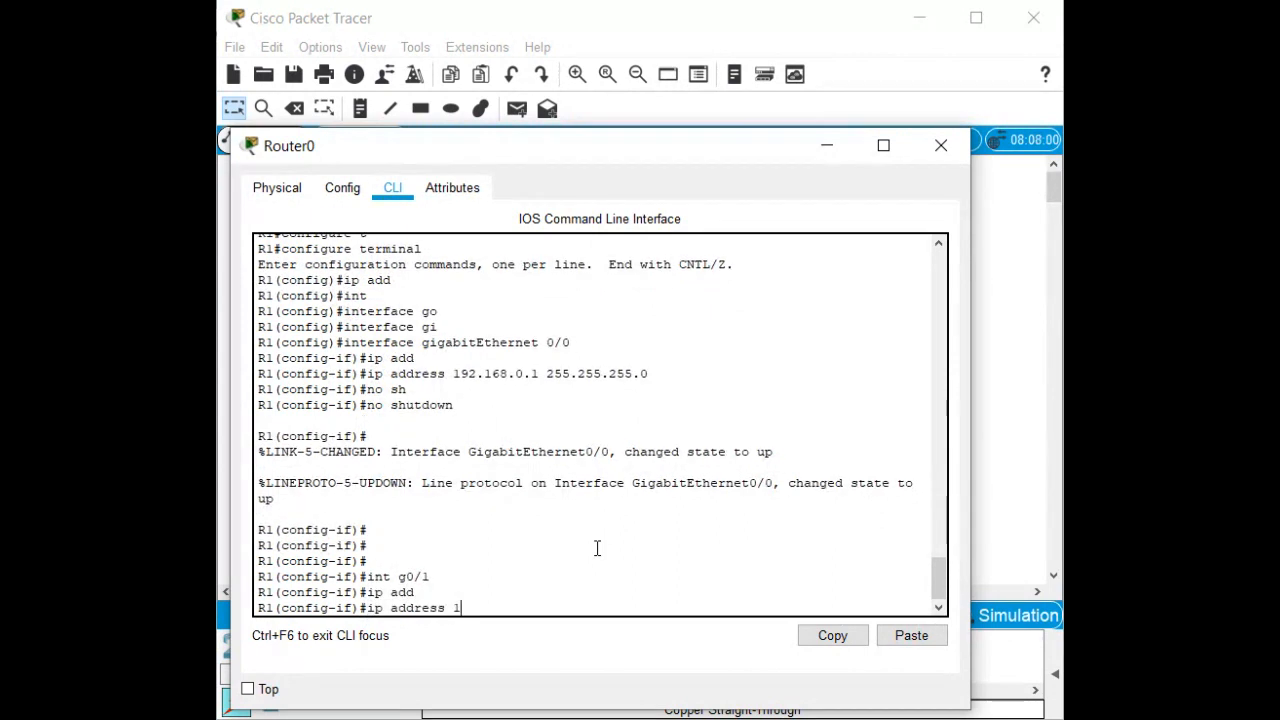
pyautogui.write('192.168.1.1 255.')
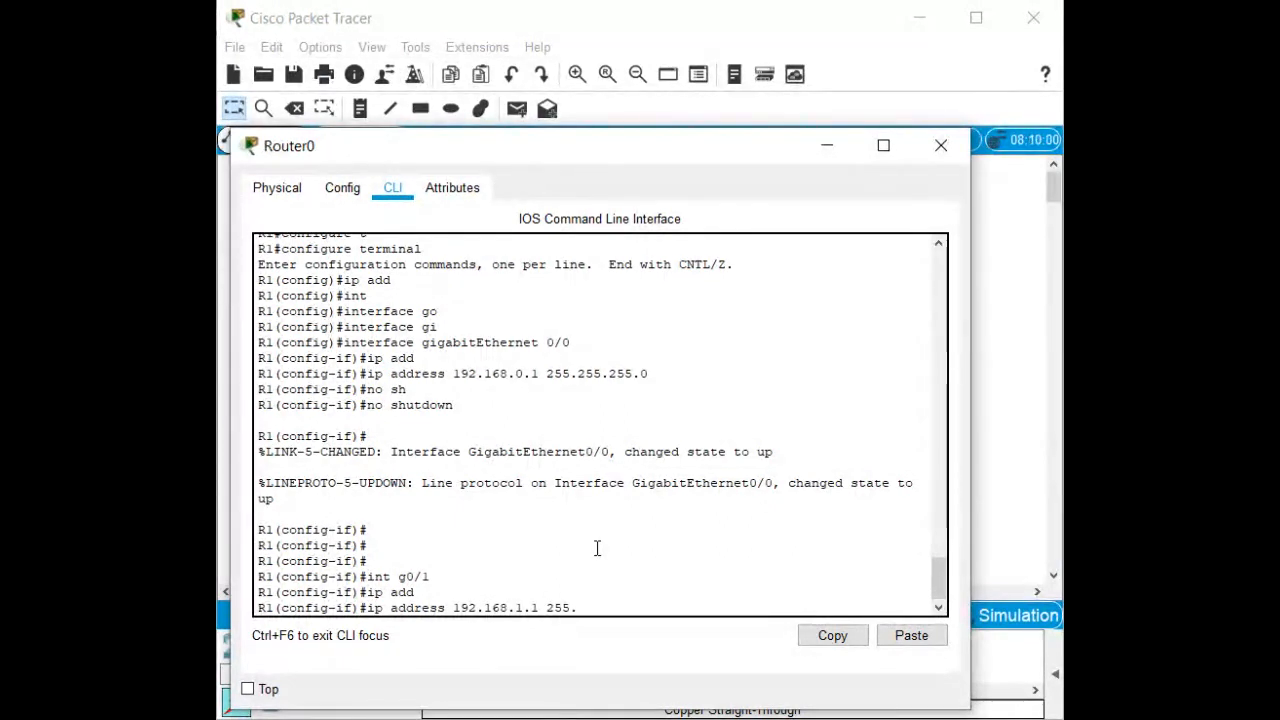
pyautogui.write('255.255.0')
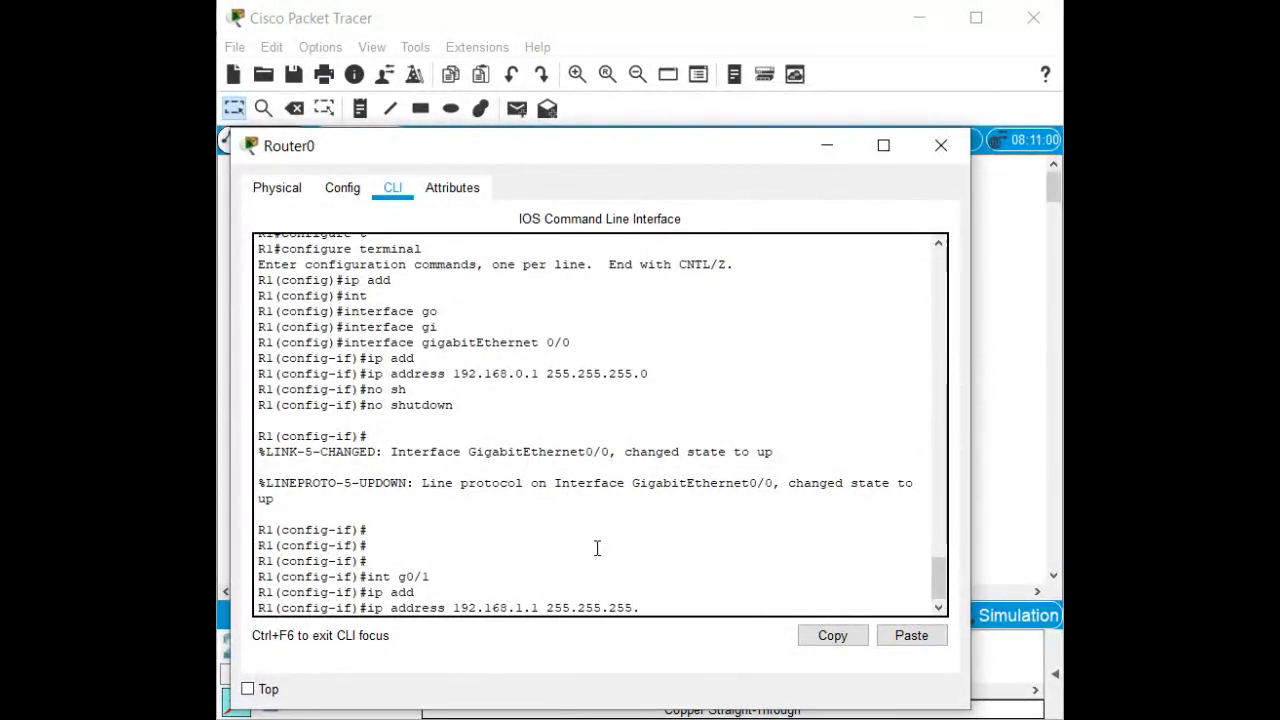
pyautogui.press('Return')
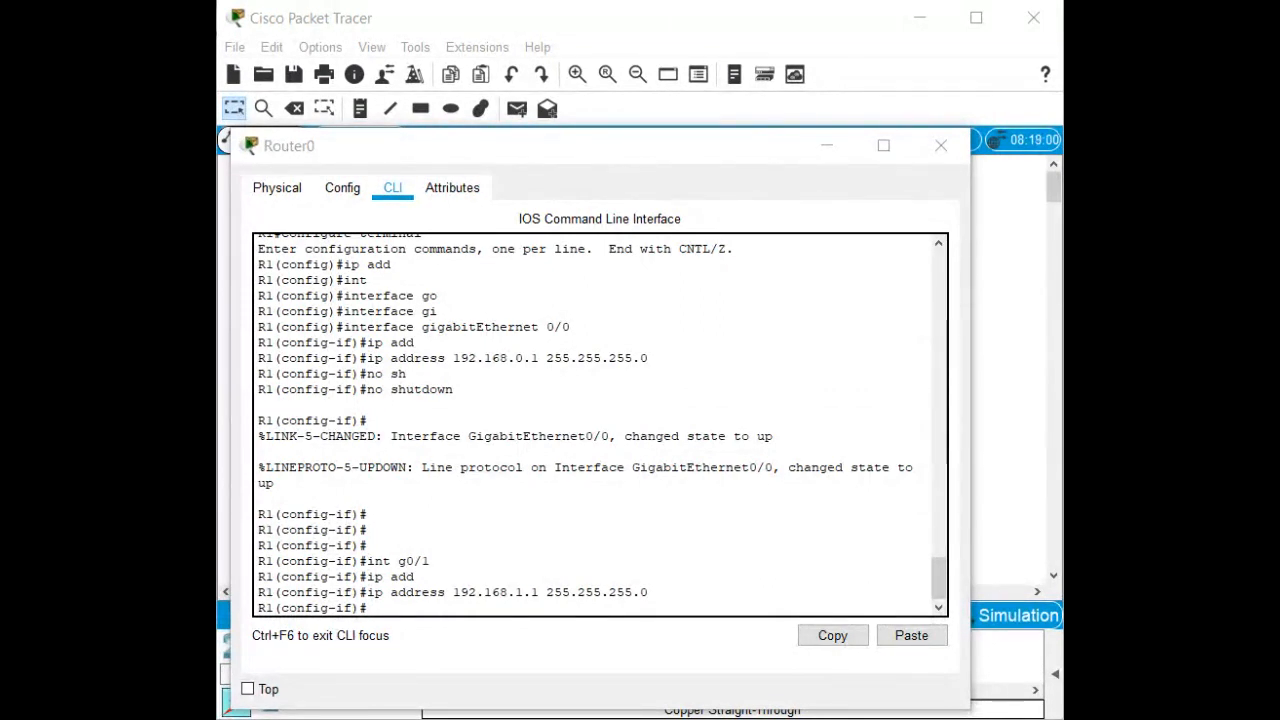
# Enable GigabitEthernet0/1 with no shutdown and exit back to the R1# prompt.
pyautogui.click(686, 534)
pyautogui.write('no')
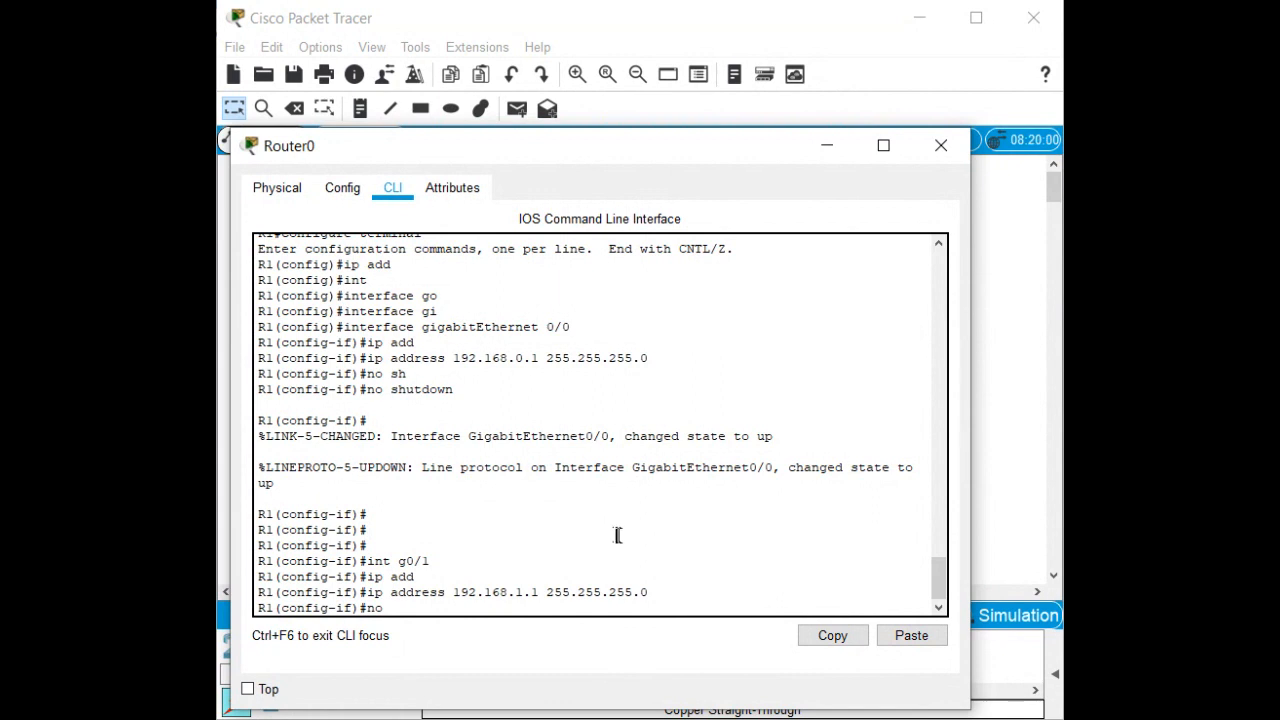
pyautogui.write(' sh')
pyautogui.press('Tab')
pyautogui.press('Return')
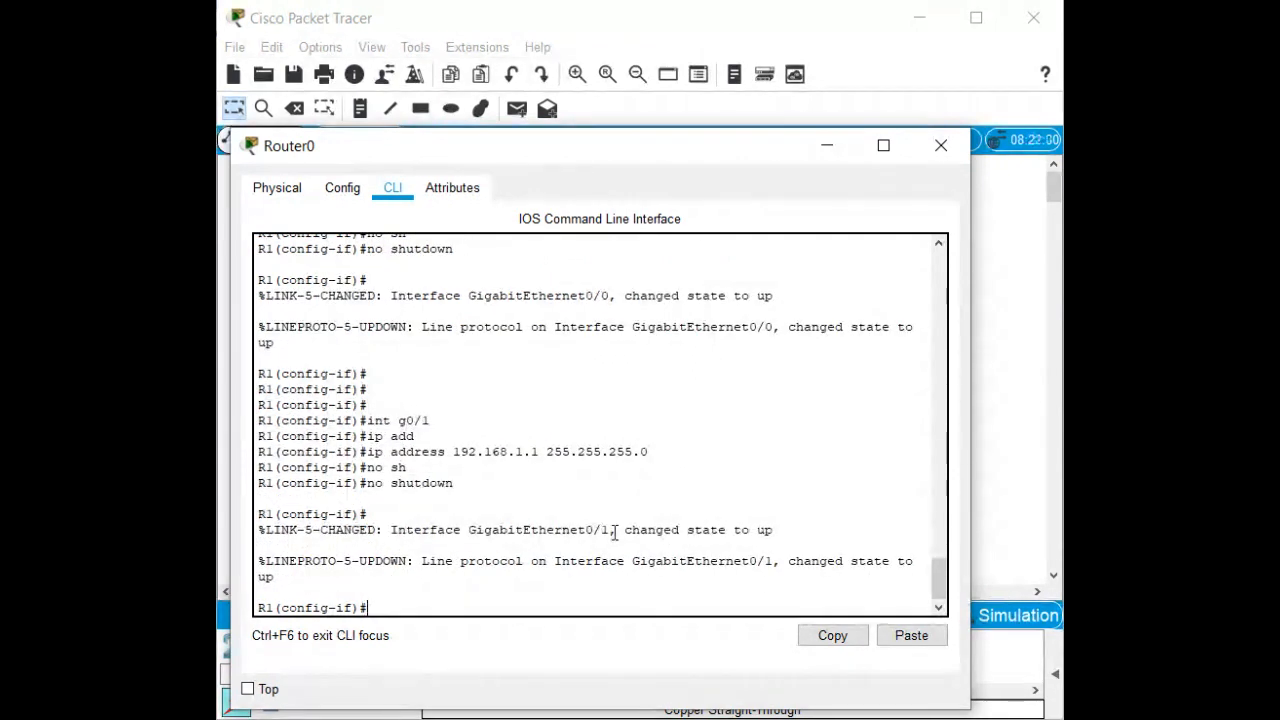
pyautogui.hotkey('ctrl', 'z')
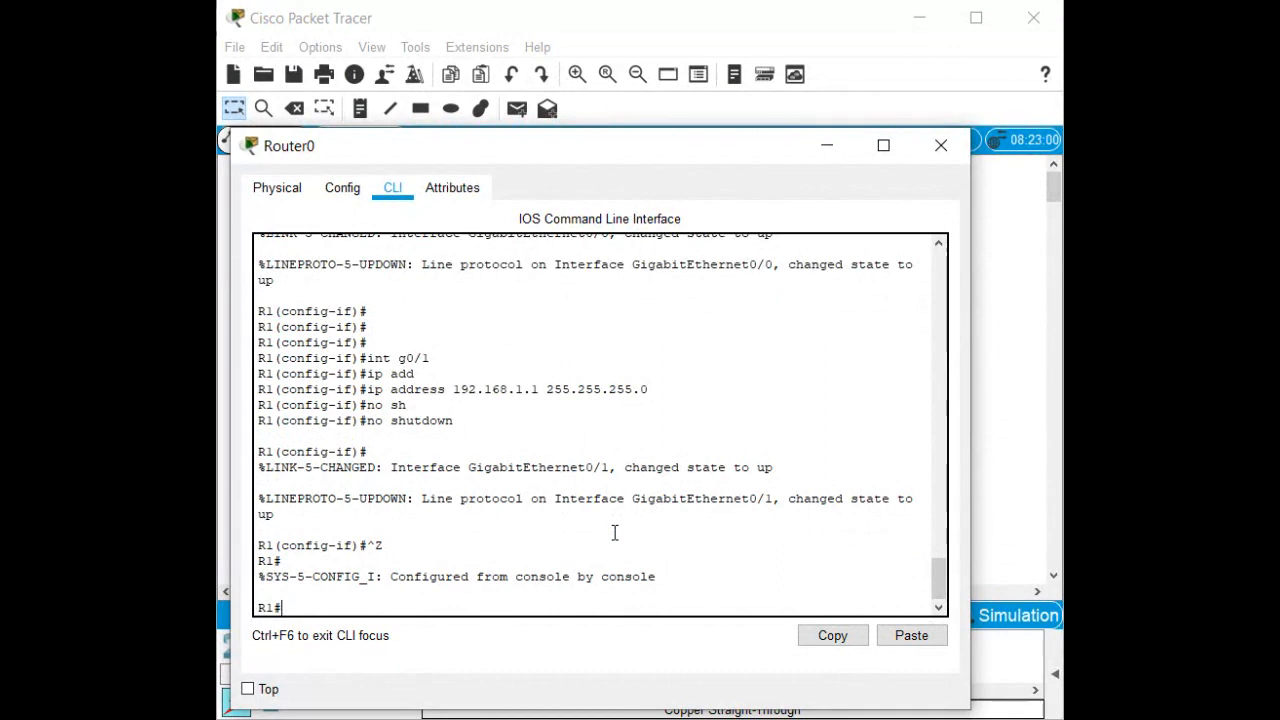
# Run show ip interface brief to confirm G0/0 192.168.0.1 and G0/1 192.168.1.1 are up/up.
pyautogui.write('sh')
pyautogui.press('Tab')
pyautogui.write('ip int')
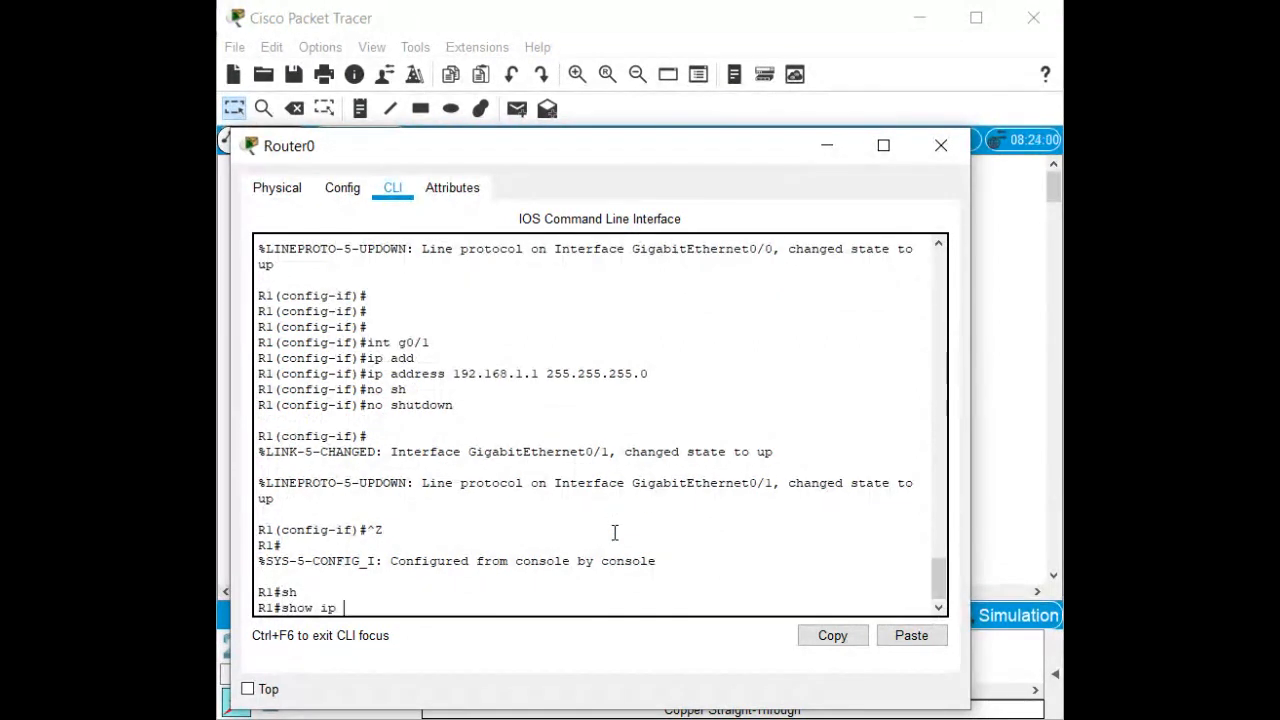
pyautogui.press('Tab')
pyautogui.write('br')
pyautogui.press('Tab')
pyautogui.press('Return')
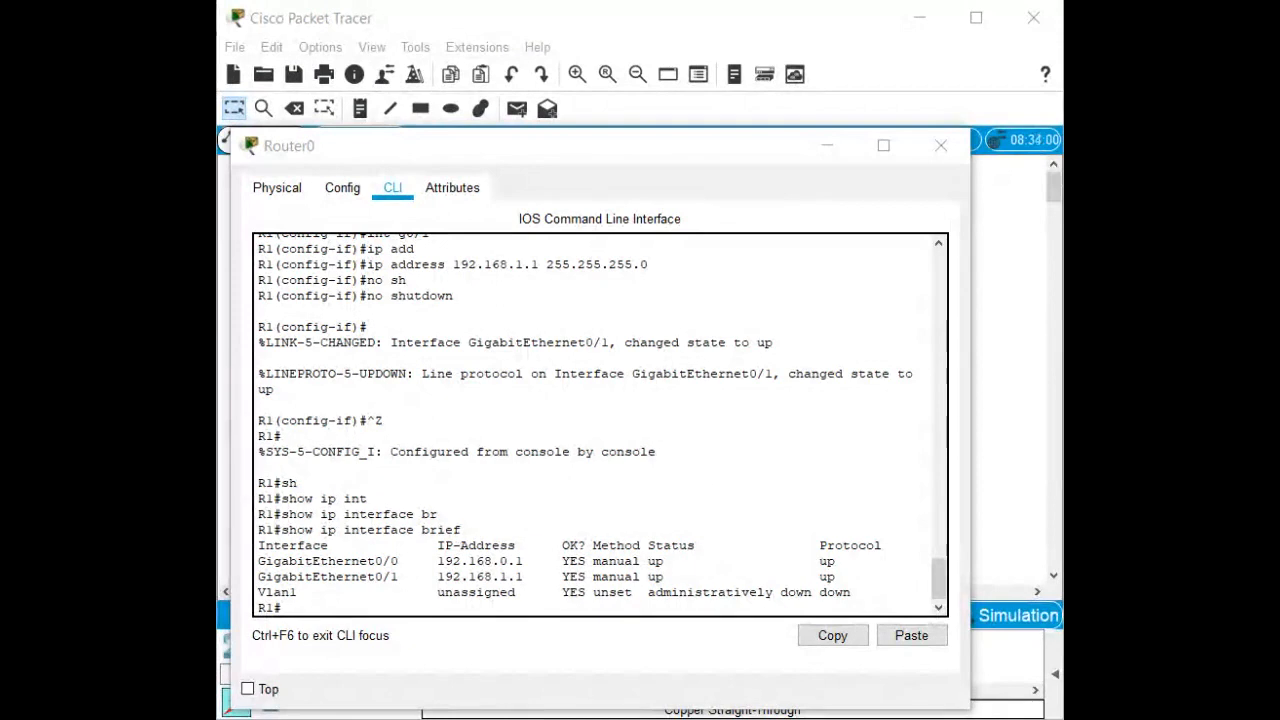
# Run copy running-config startup-config on R1 and let the build finish [OK].
pyautogui.click(530, 504)
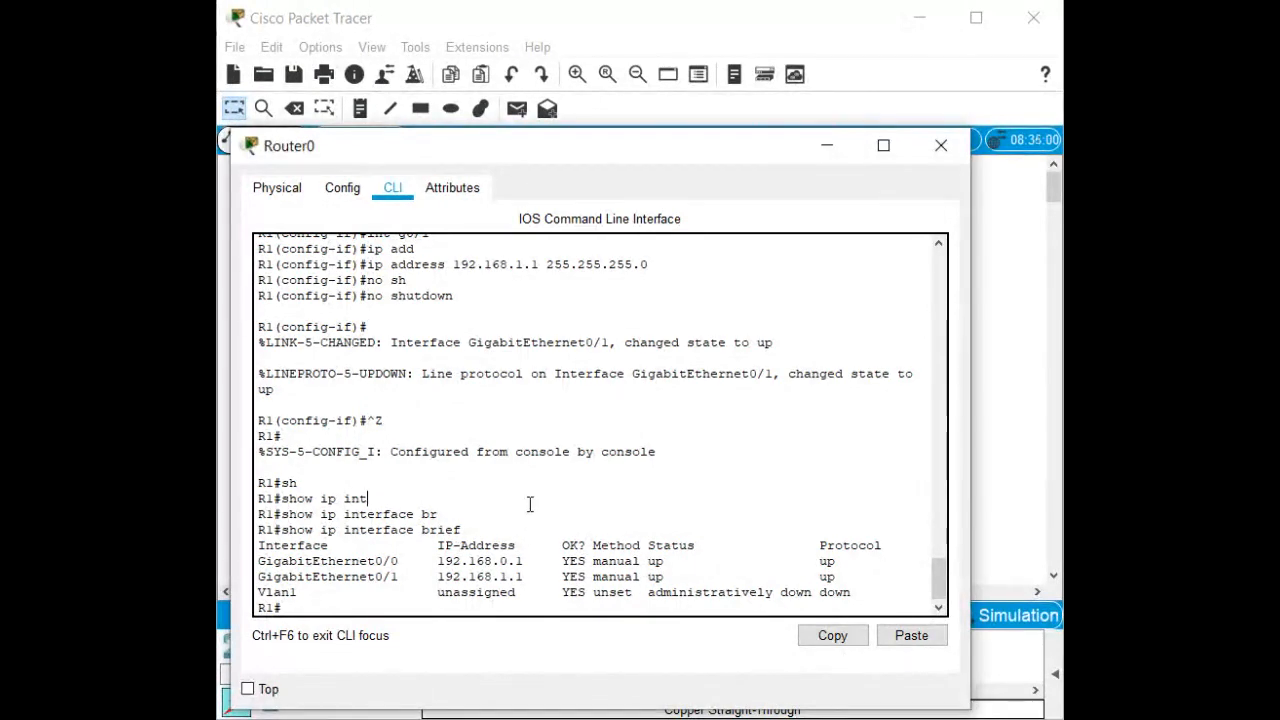
pyautogui.write('copy run')
pyautogui.press('Tab')
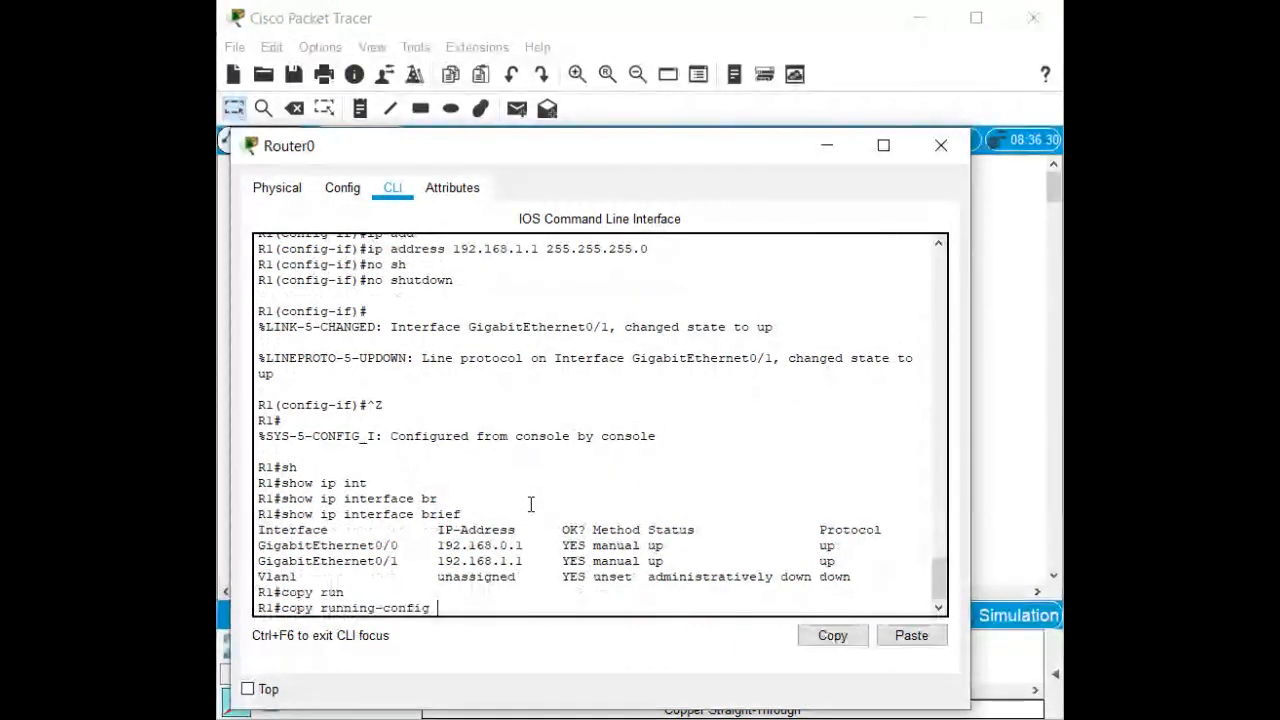
pyautogui.write('st')
pyautogui.press('Tab')
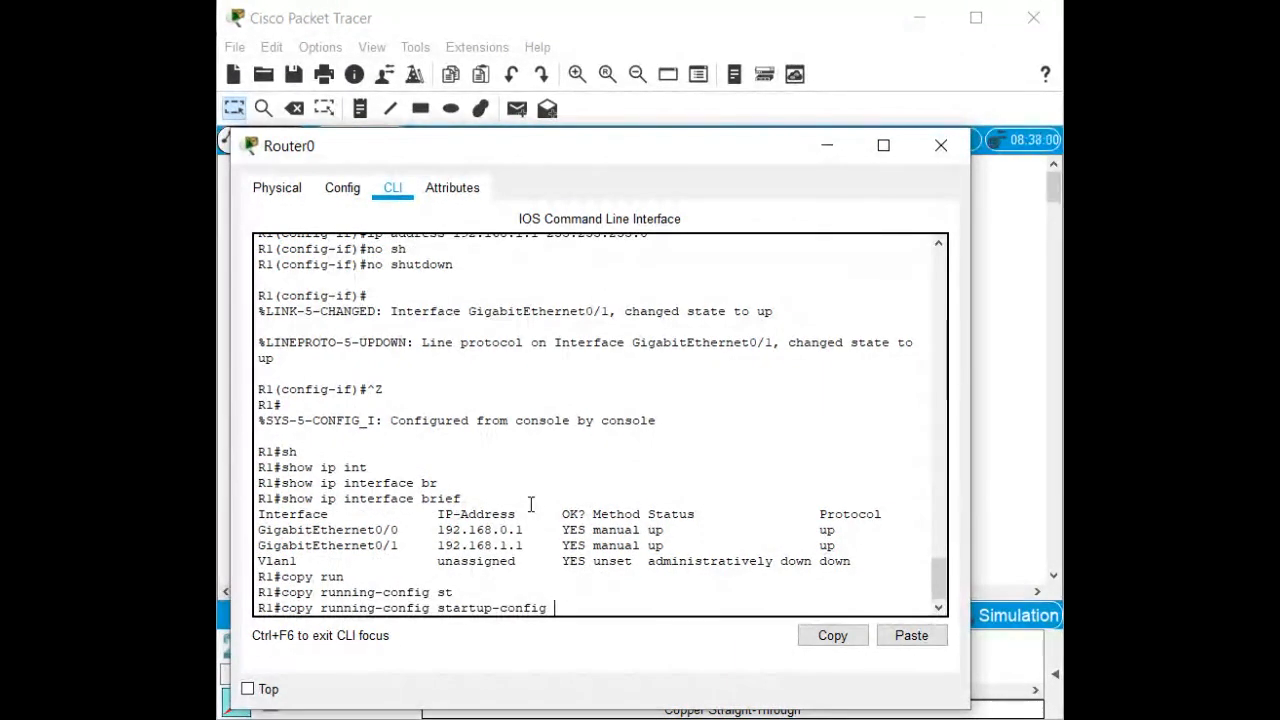
pyautogui.press('Return')
pyautogui.press('Return')
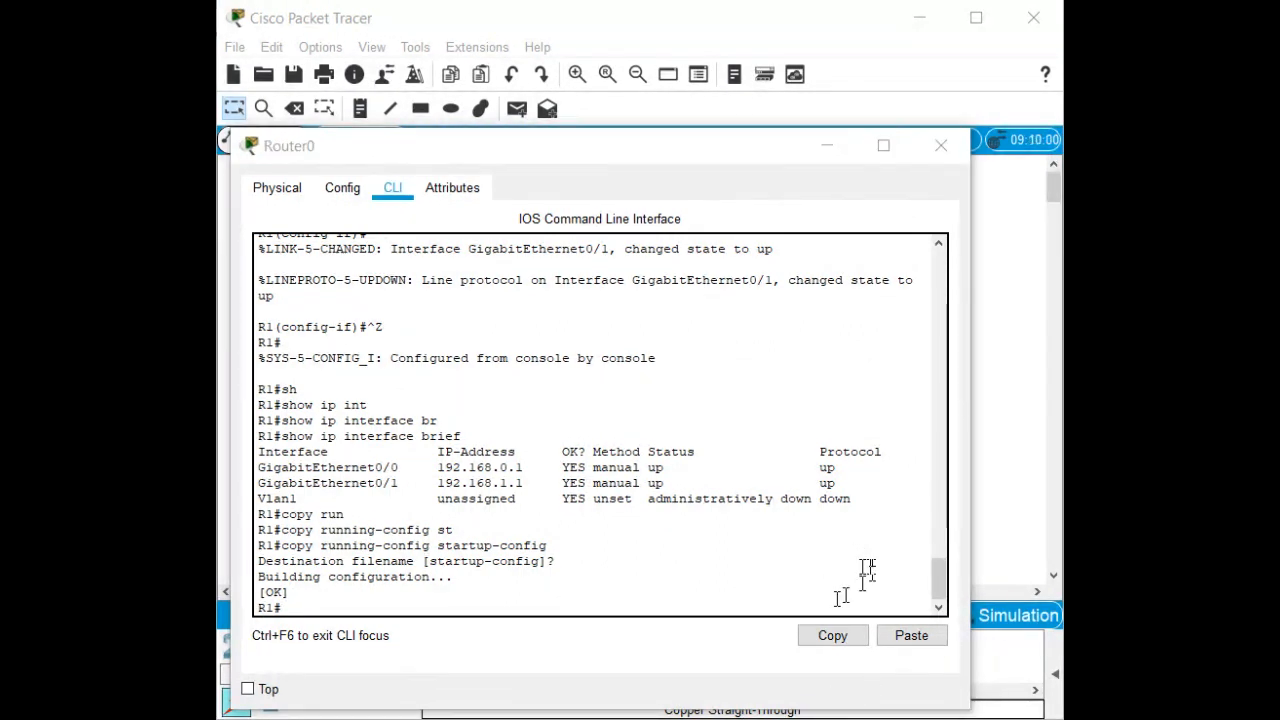
# Close Router0's window and open PC0's Desktop Command Prompt.
pyautogui.click(941, 146)
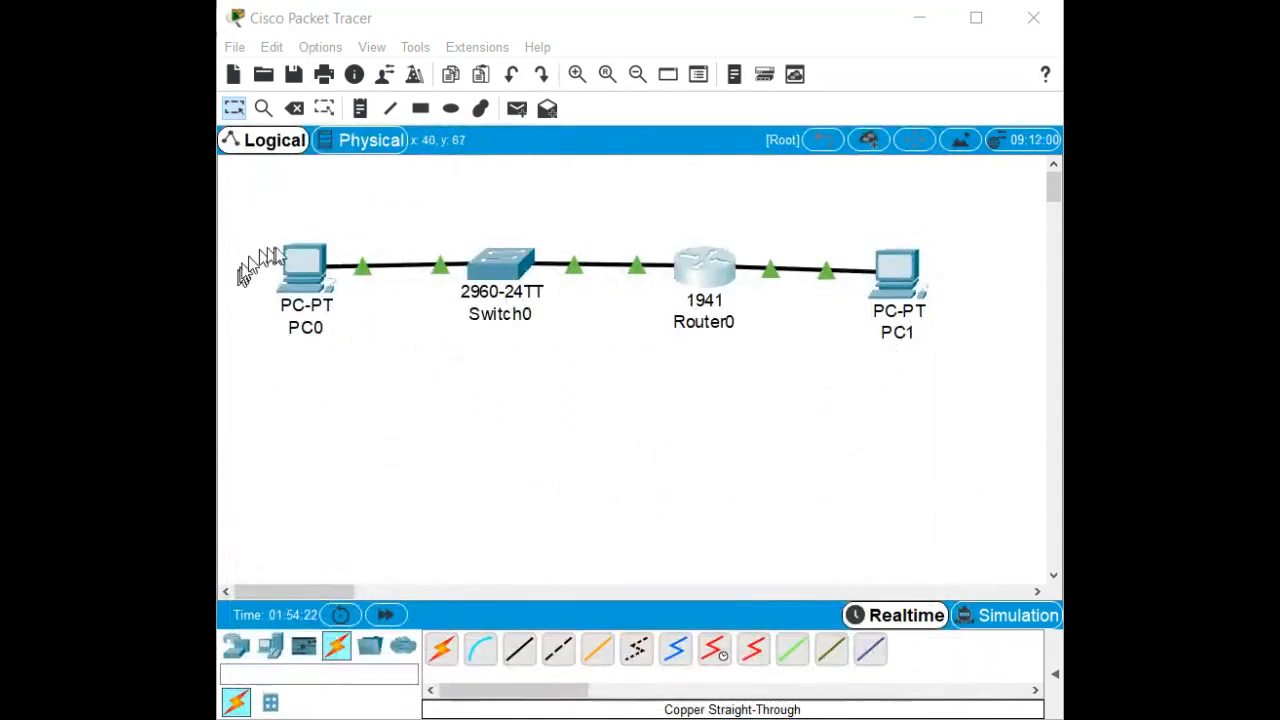
pyautogui.click(304, 258)
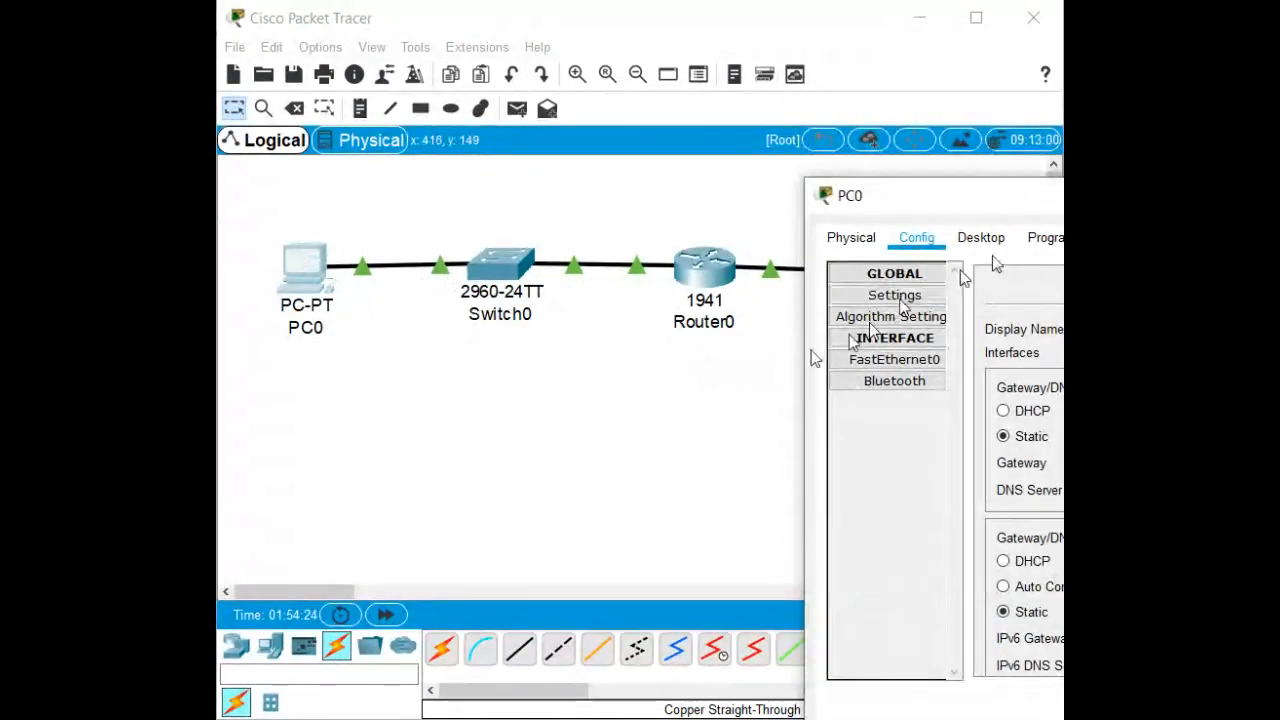
pyautogui.moveTo(1013, 200); pyautogui.dragTo(603, 153)
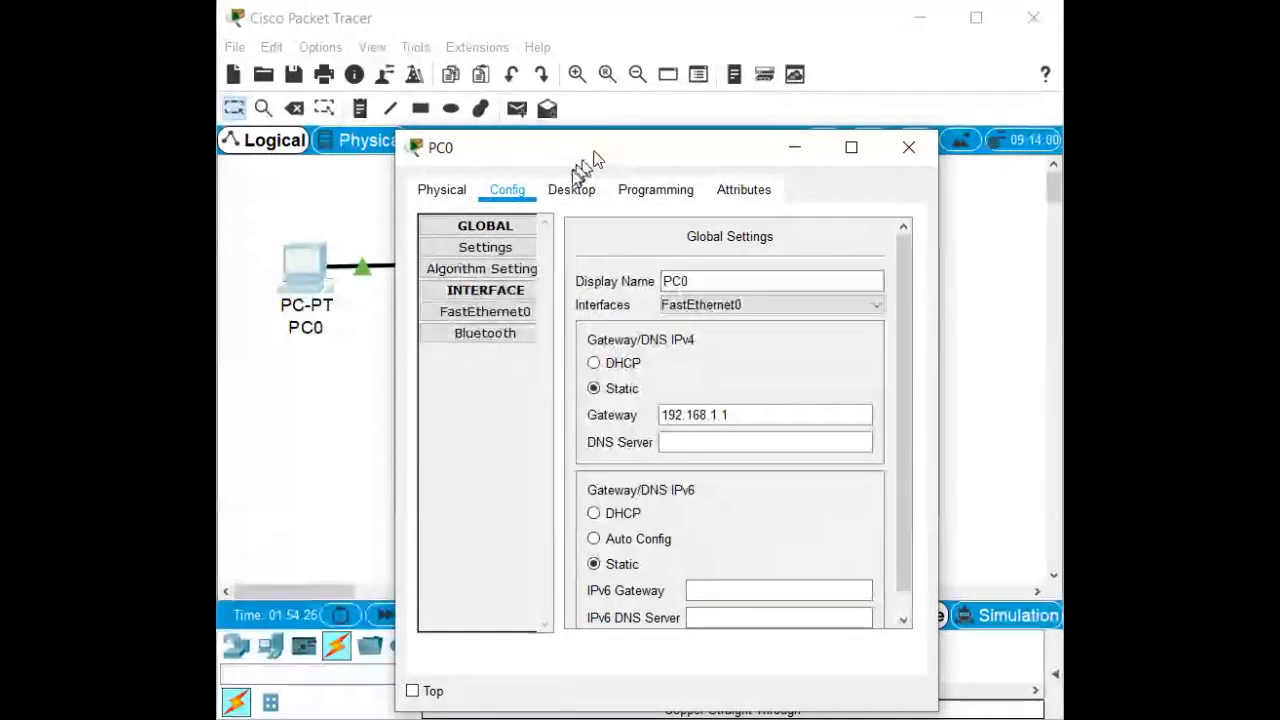
pyautogui.click(560, 193)
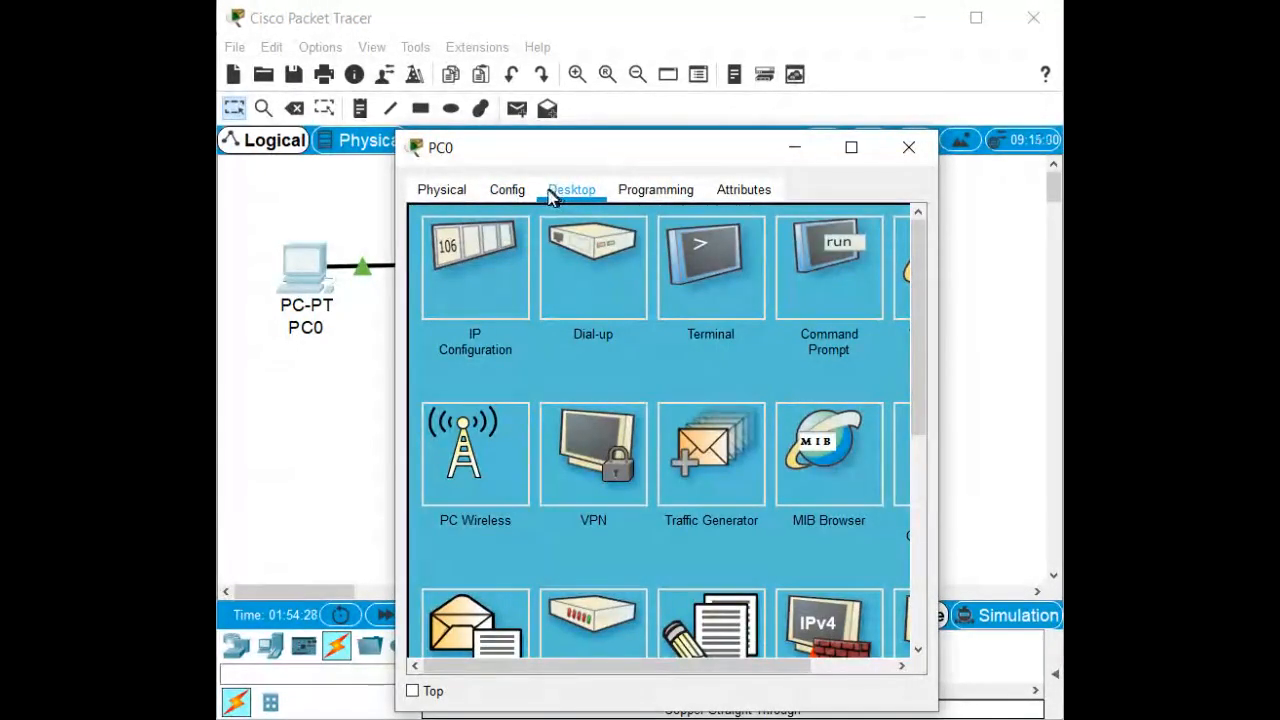
pyautogui.click(813, 265)
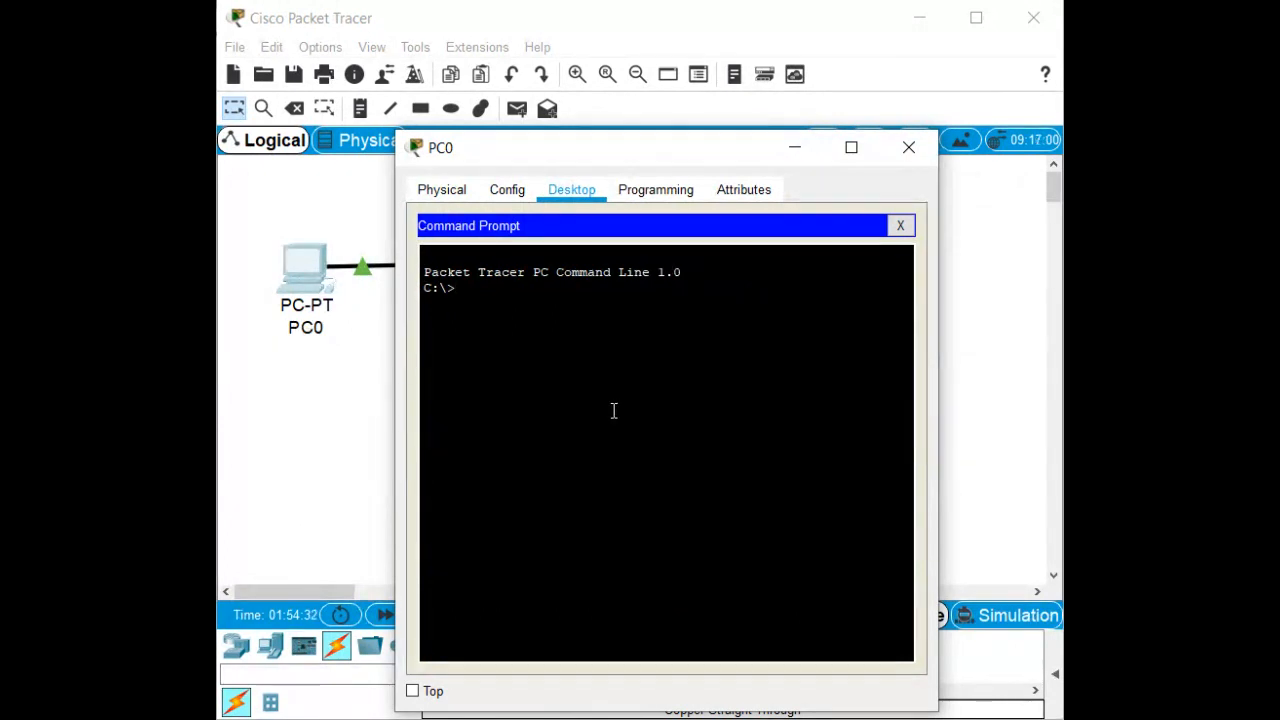
# Ping 192.168.11.3 and 192.168.1.3, then run ipconfig to check gateway 192.168.1.1.
pyautogui.write('ping')
pyautogui.write('192.168.11.3')
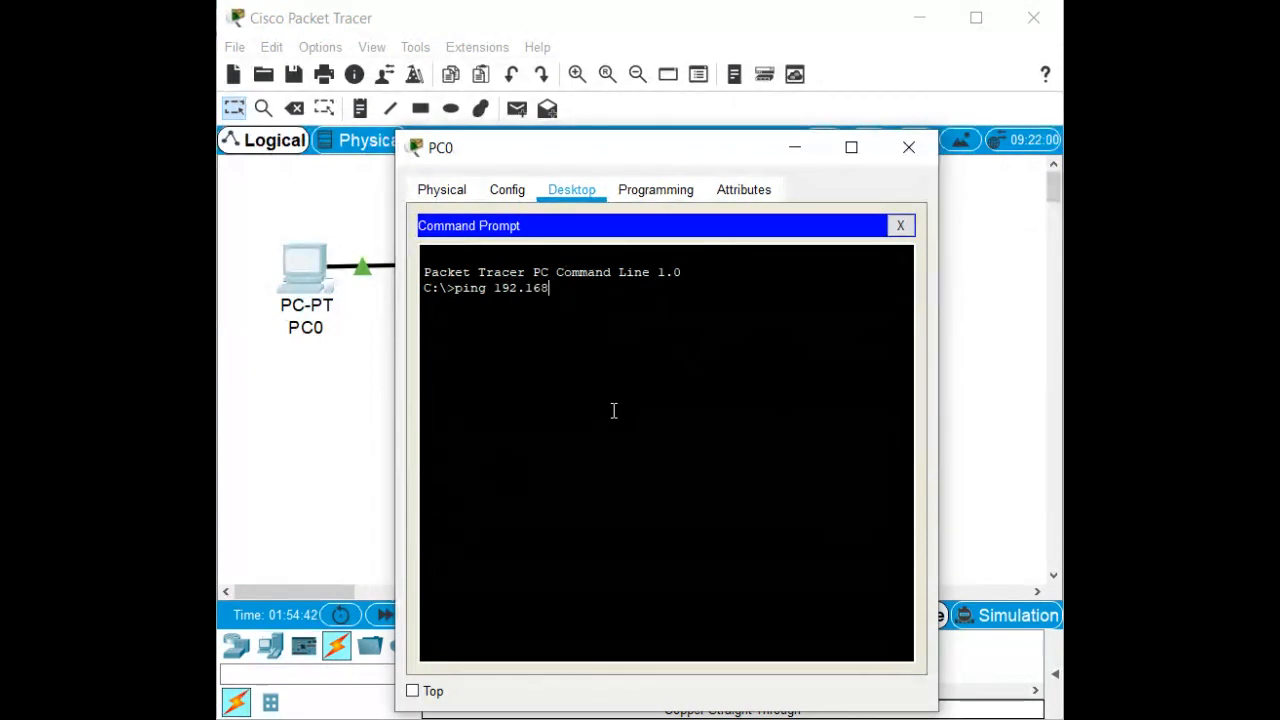
pyautogui.press('Return')
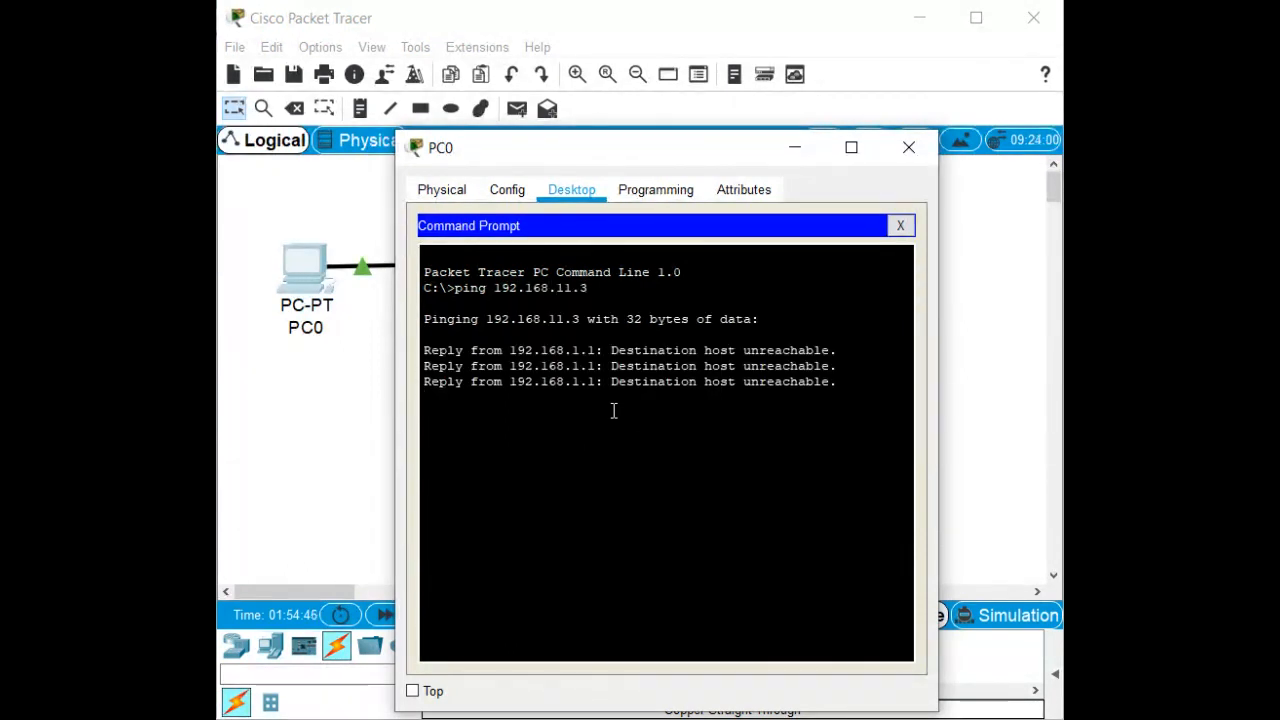
pyautogui.press('Up')
pyautogui.press('BackSpace')
pyautogui.press('BackSpace')
pyautogui.press('BackSpace')
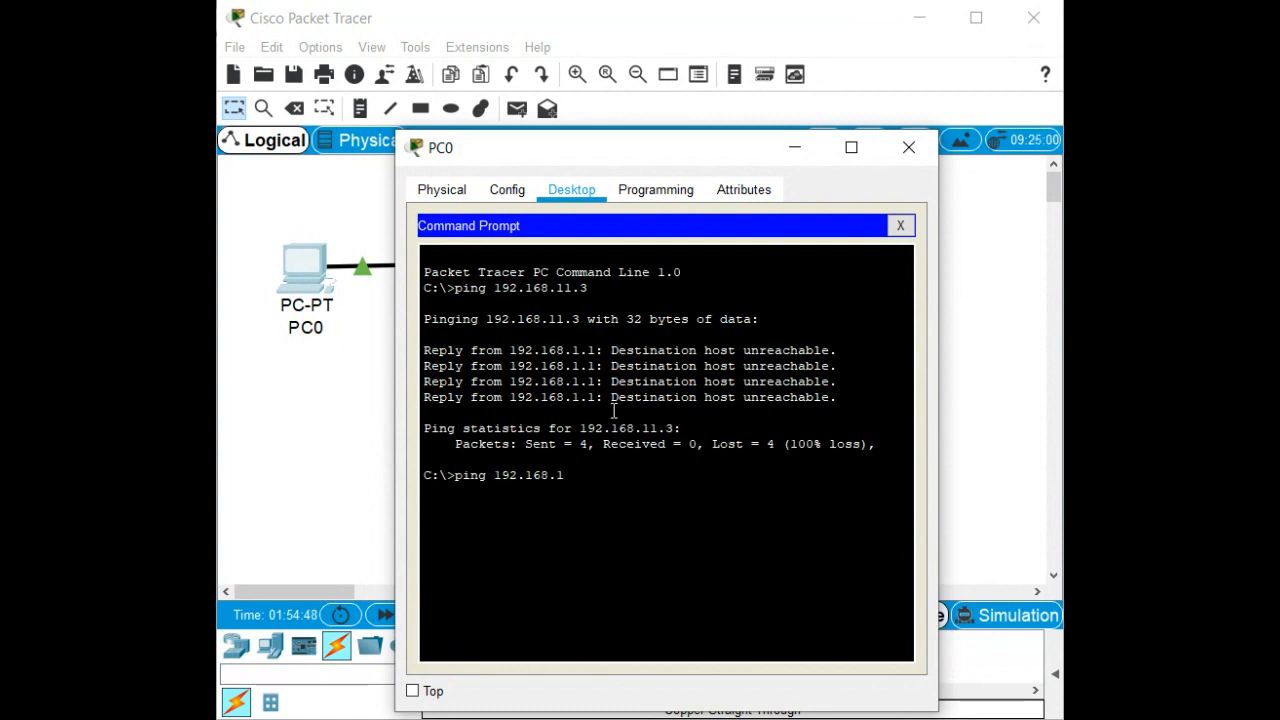
pyautogui.write('.3')
pyautogui.press('Return')
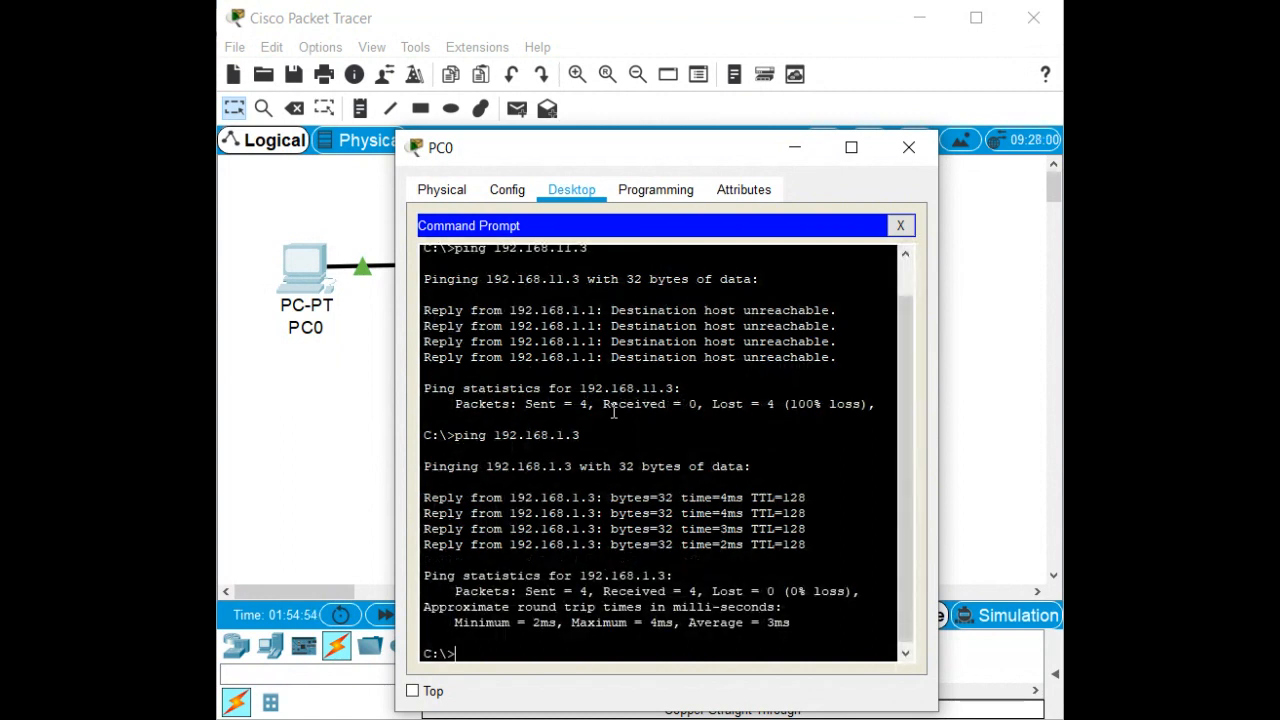
pyautogui.write('ipconfig')
pyautogui.press('Return')
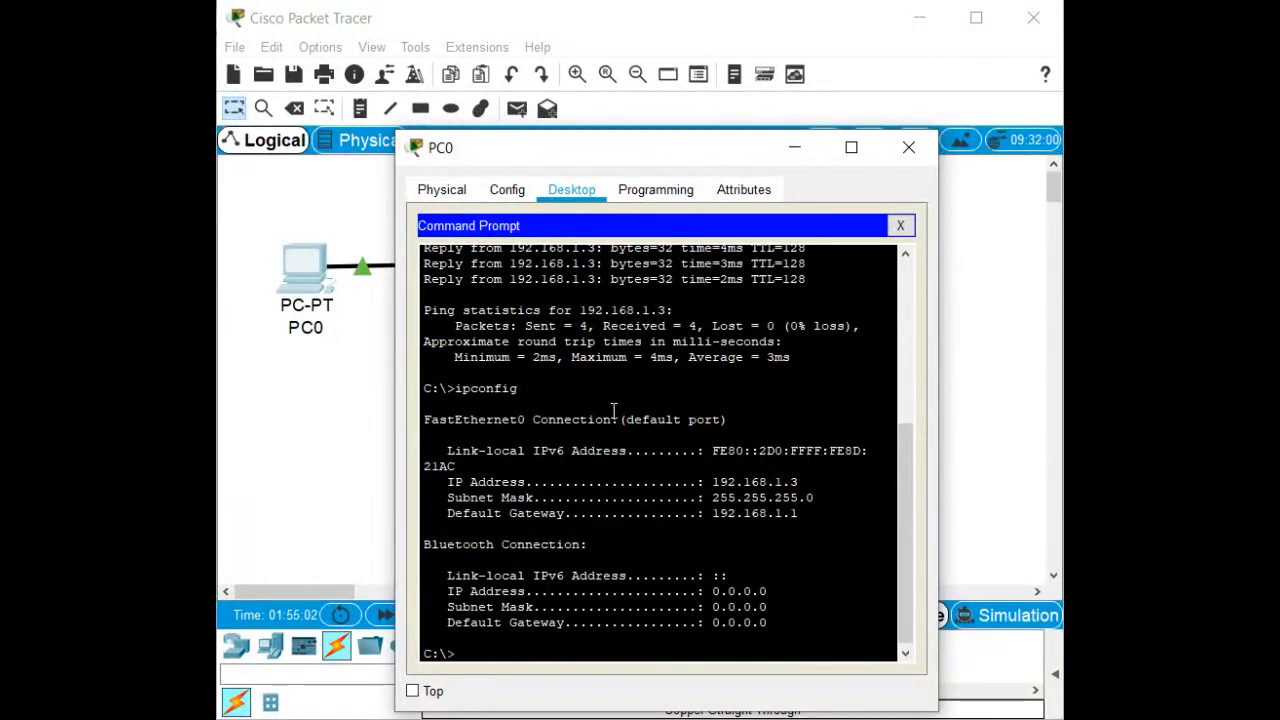
# From PC0, ping 192.168.1.1, 192.168.0.1, and then 192.168.0.3.
pyautogui.write('ping 192.168.1.1')
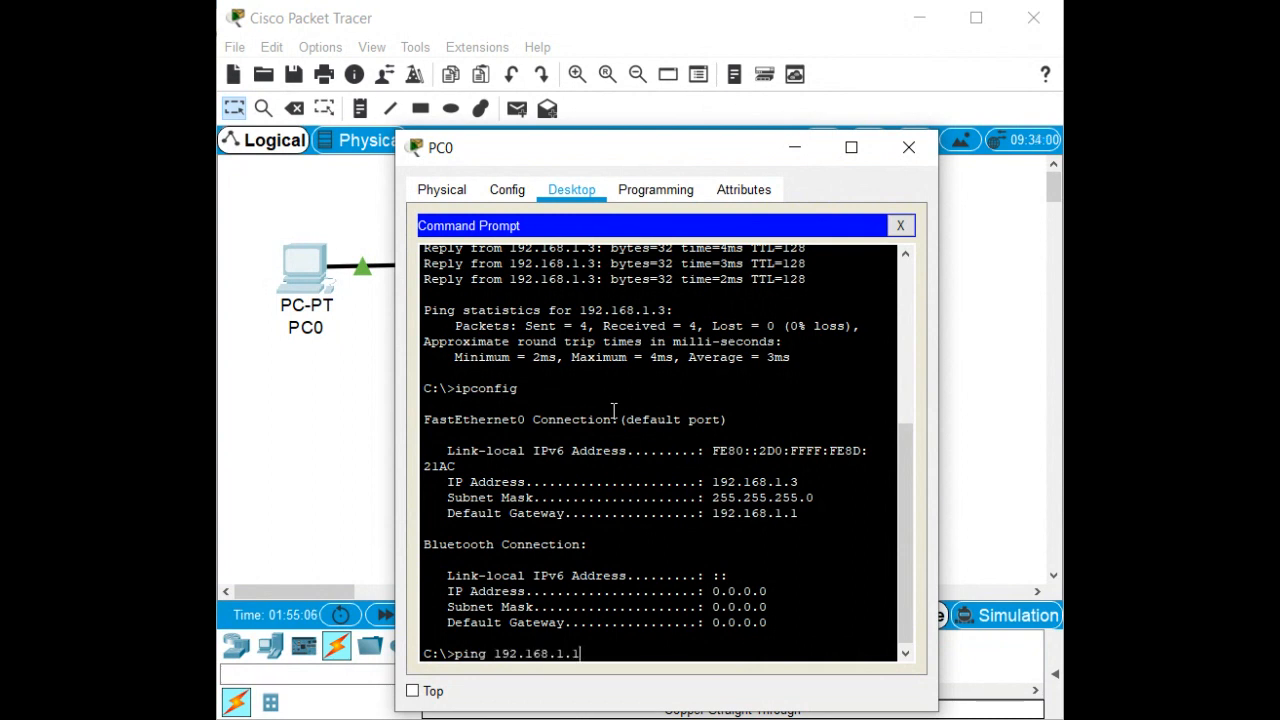
pyautogui.press('Return')
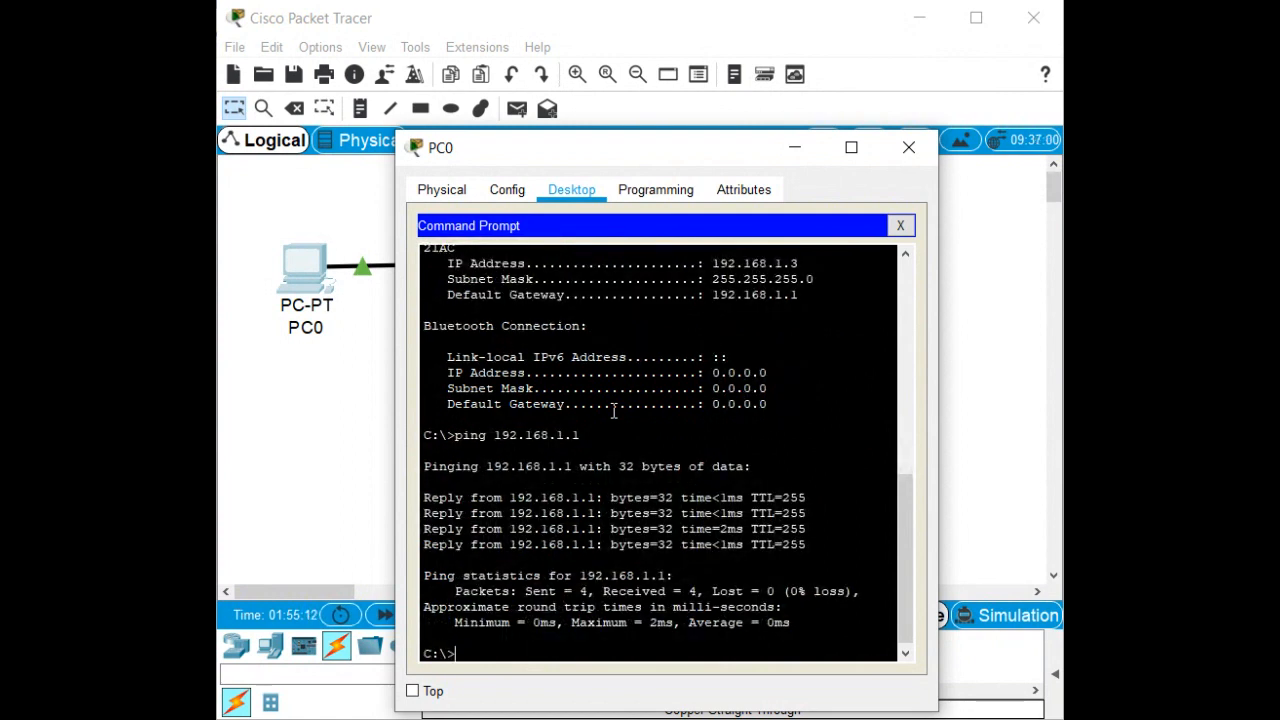
pyautogui.write('ping 192.168.1.1')
pyautogui.press('BackSpace')
pyautogui.write('0.1')
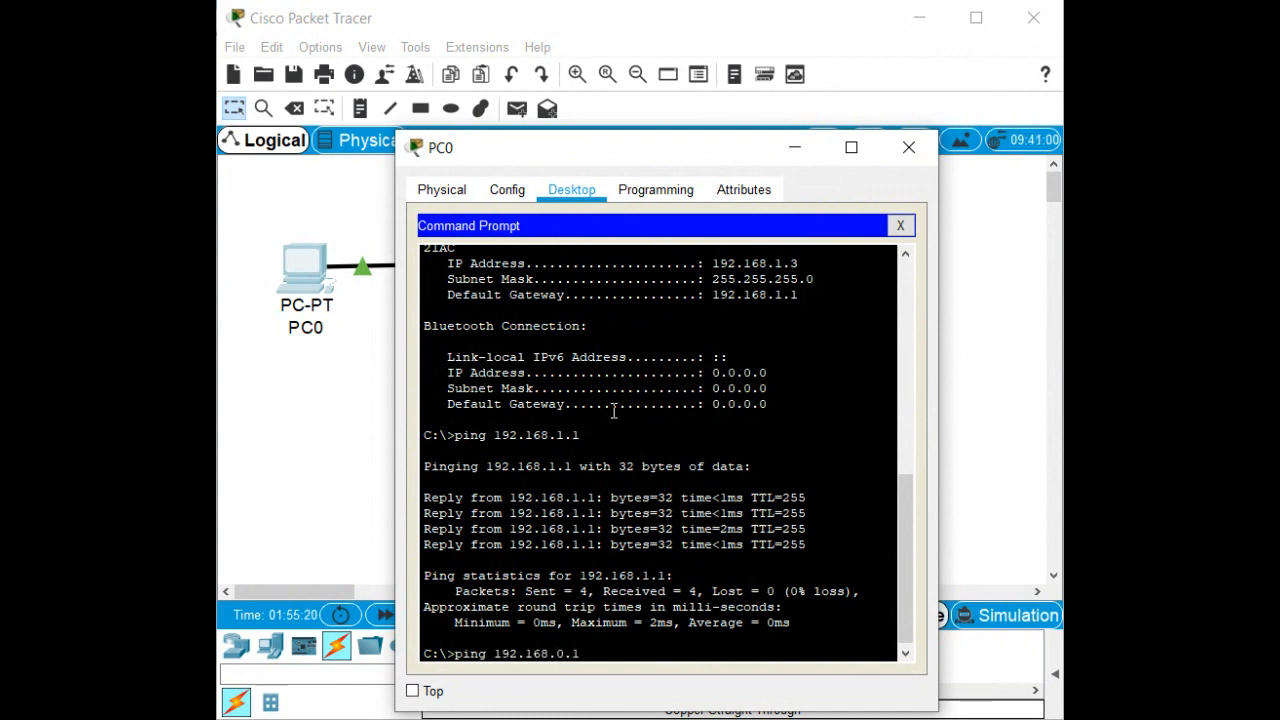
pyautogui.press('Return')
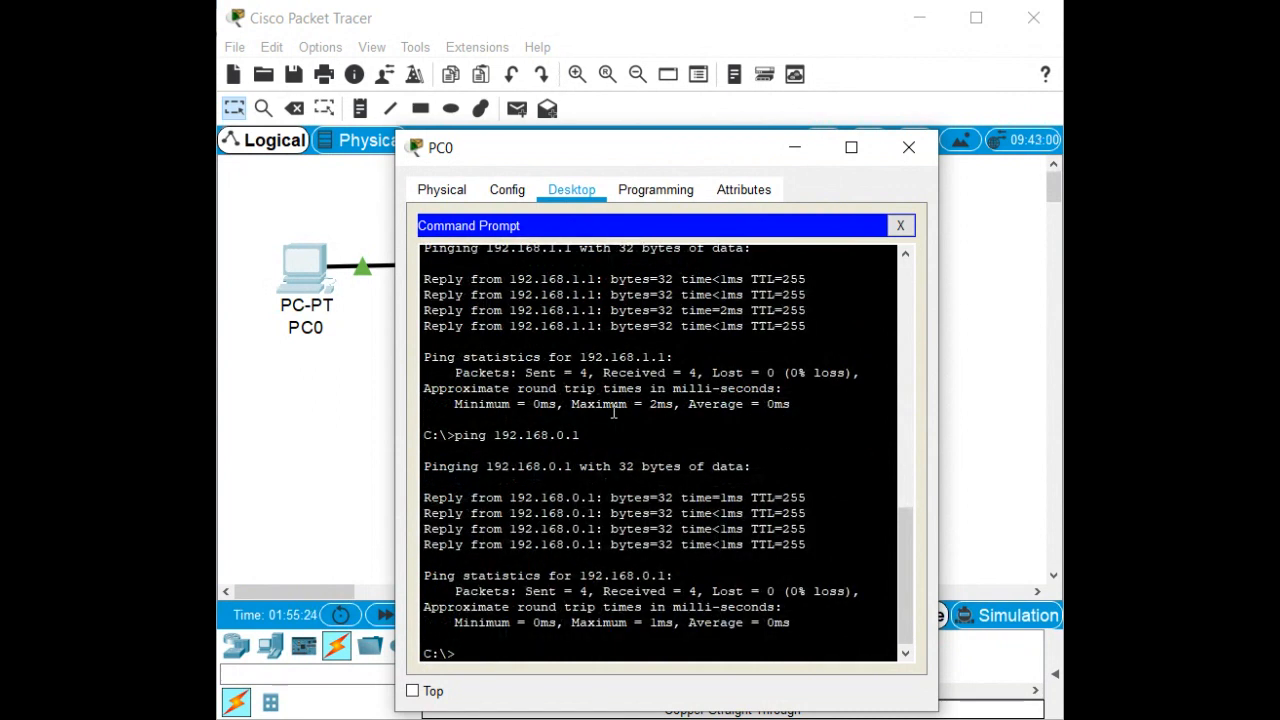
pyautogui.press('Up')
pyautogui.press('BackSpace')
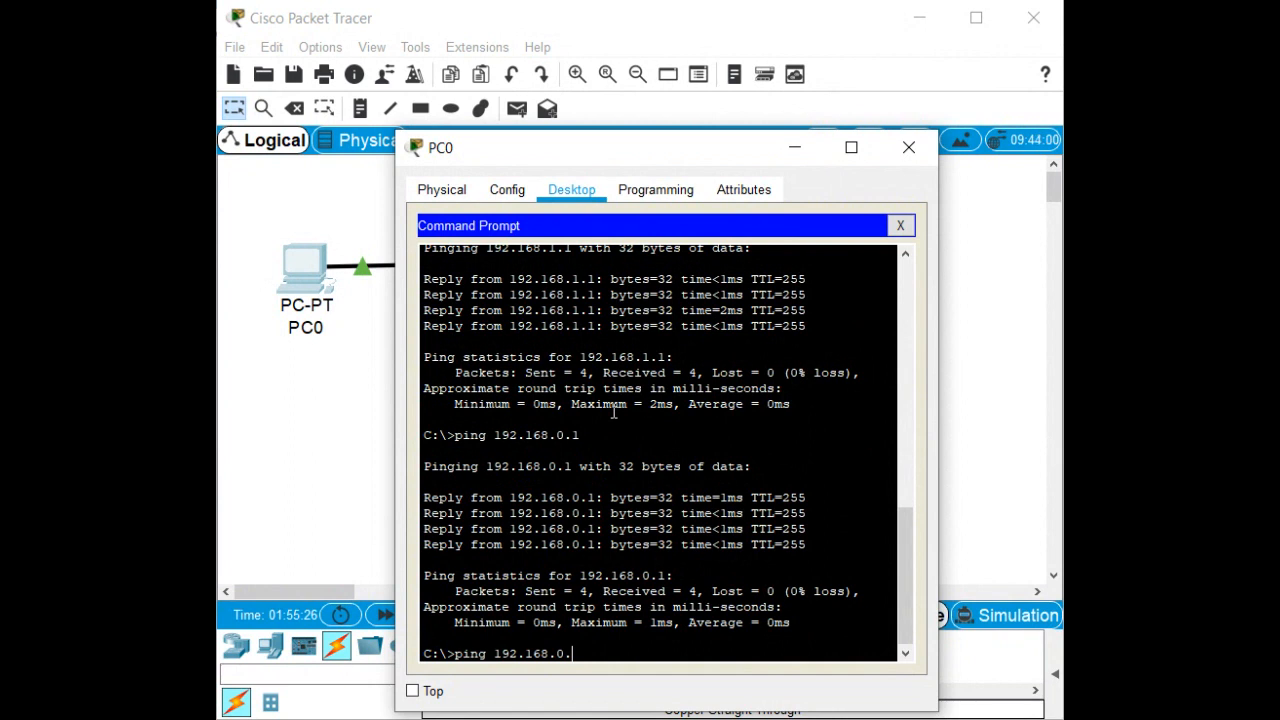
pyautogui.write('3')
pyautogui.press('Return')
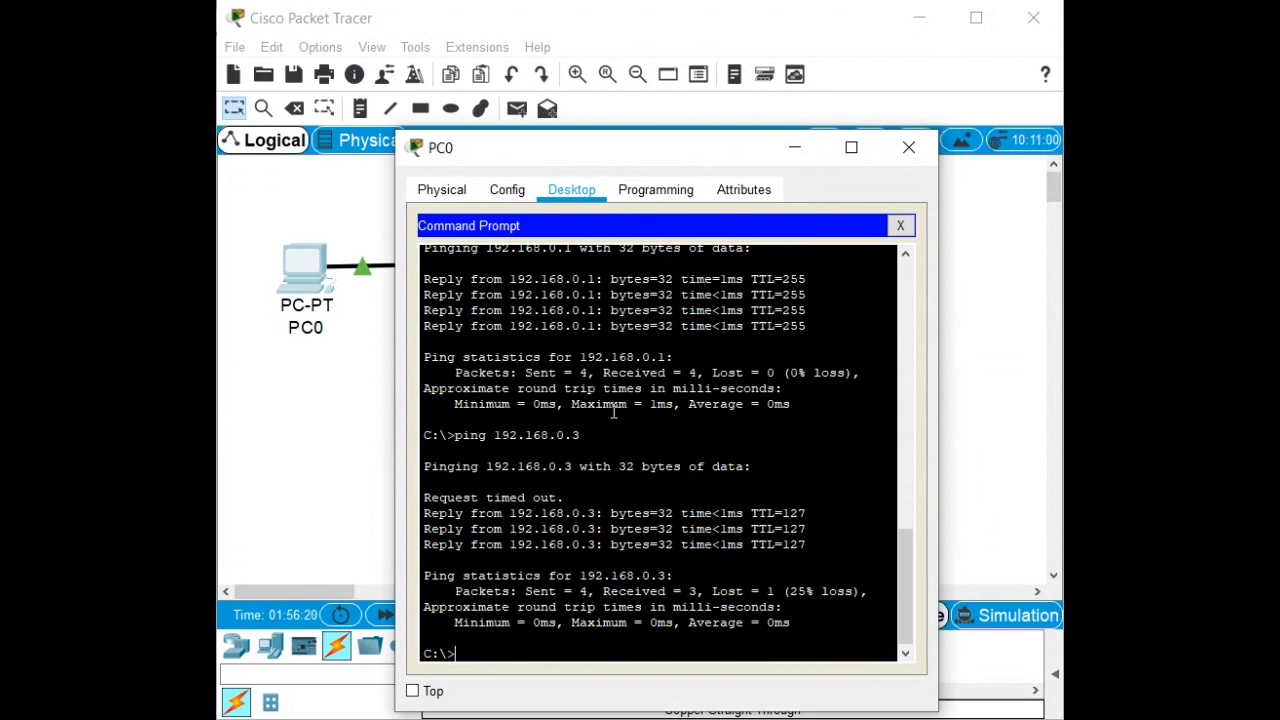
# Repeat the ping to 192.168.0.3 for 0% loss, then close PC0's window.
pyautogui.press('Up')
pyautogui.press('Return')
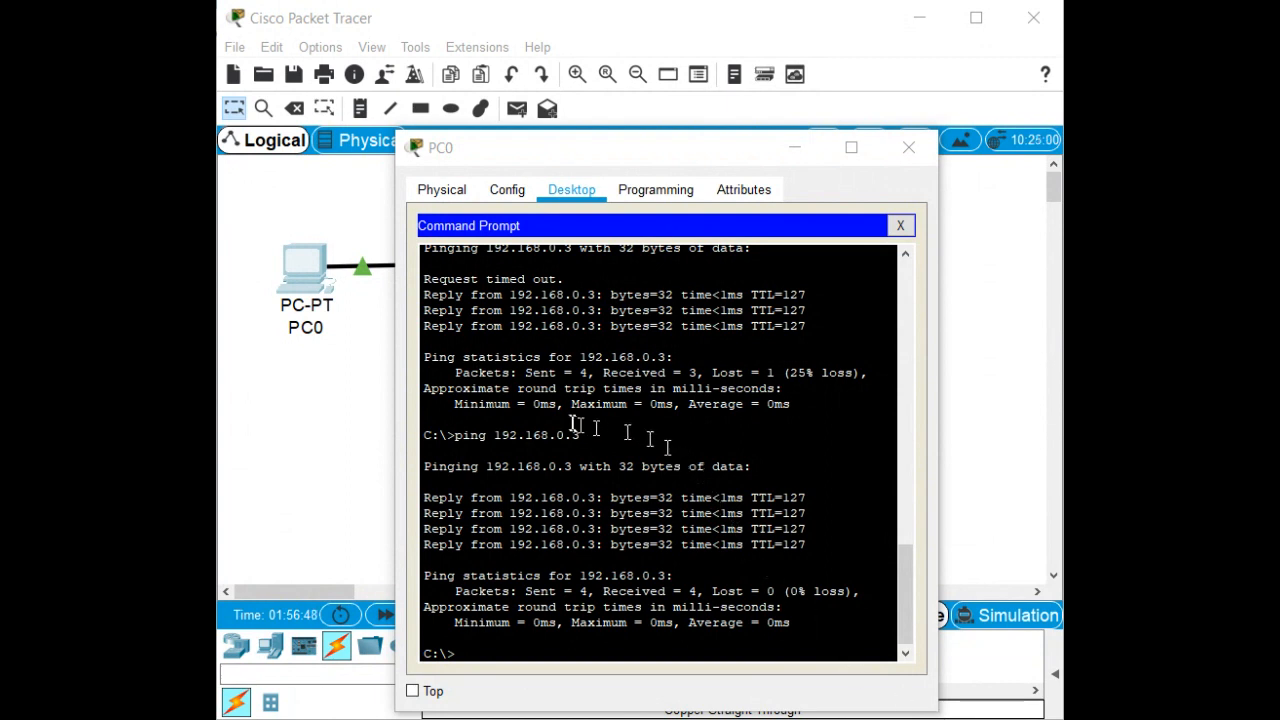
pyautogui.click(909, 147)
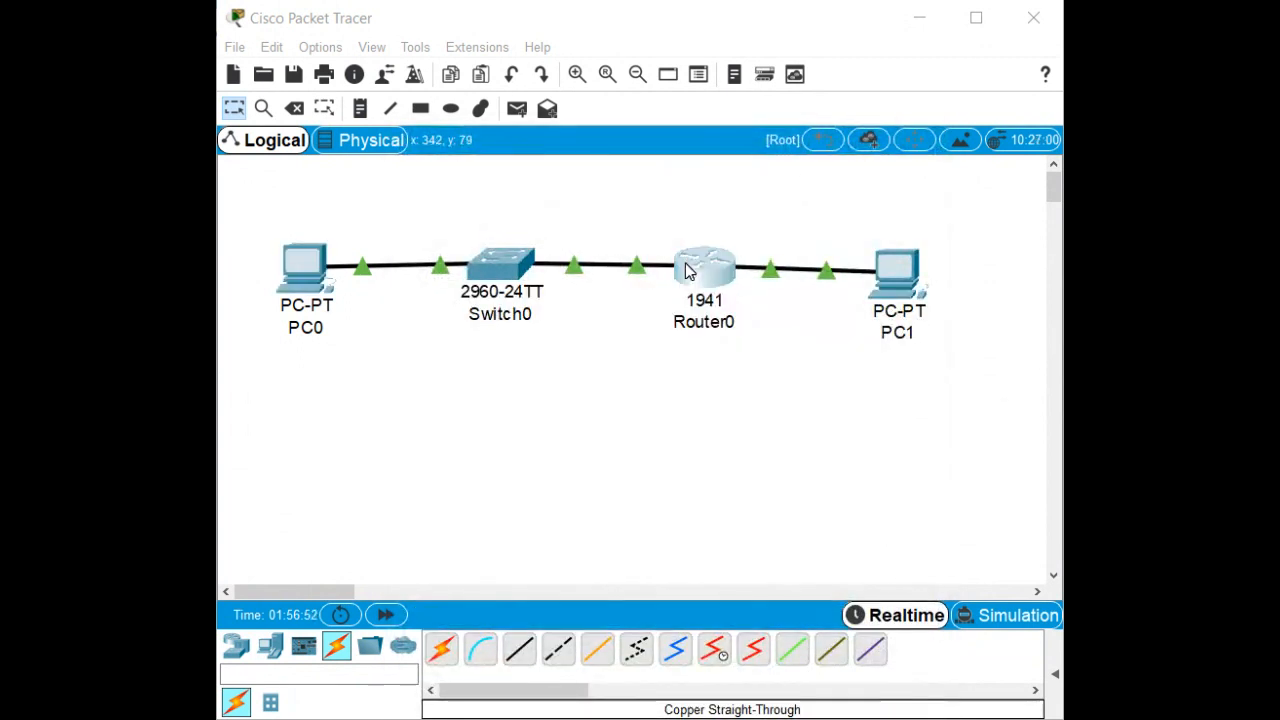
# Open Router0 and reposition and widen its window so CLI lines don't wrap.
pyautogui.click(688, 268)
pyautogui.moveTo(958, 208); pyautogui.dragTo(394, 151)
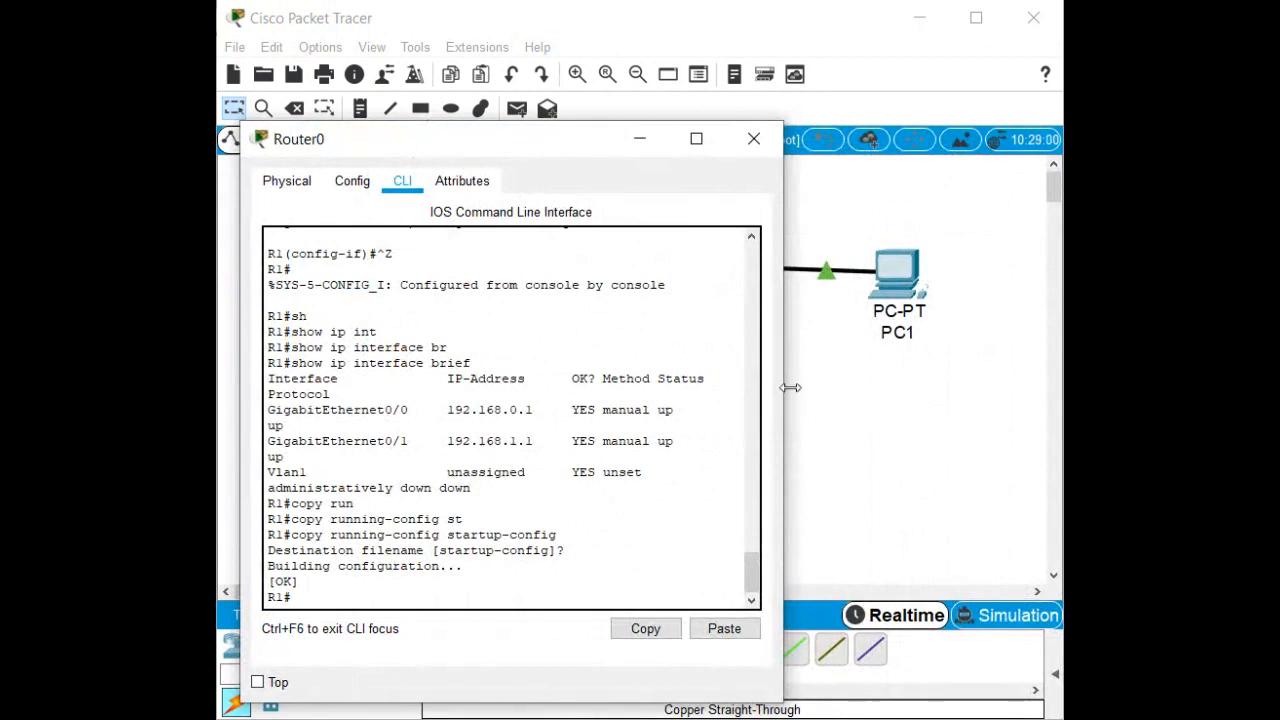
pyautogui.moveTo(786, 393); pyautogui.dragTo(1008, 440)
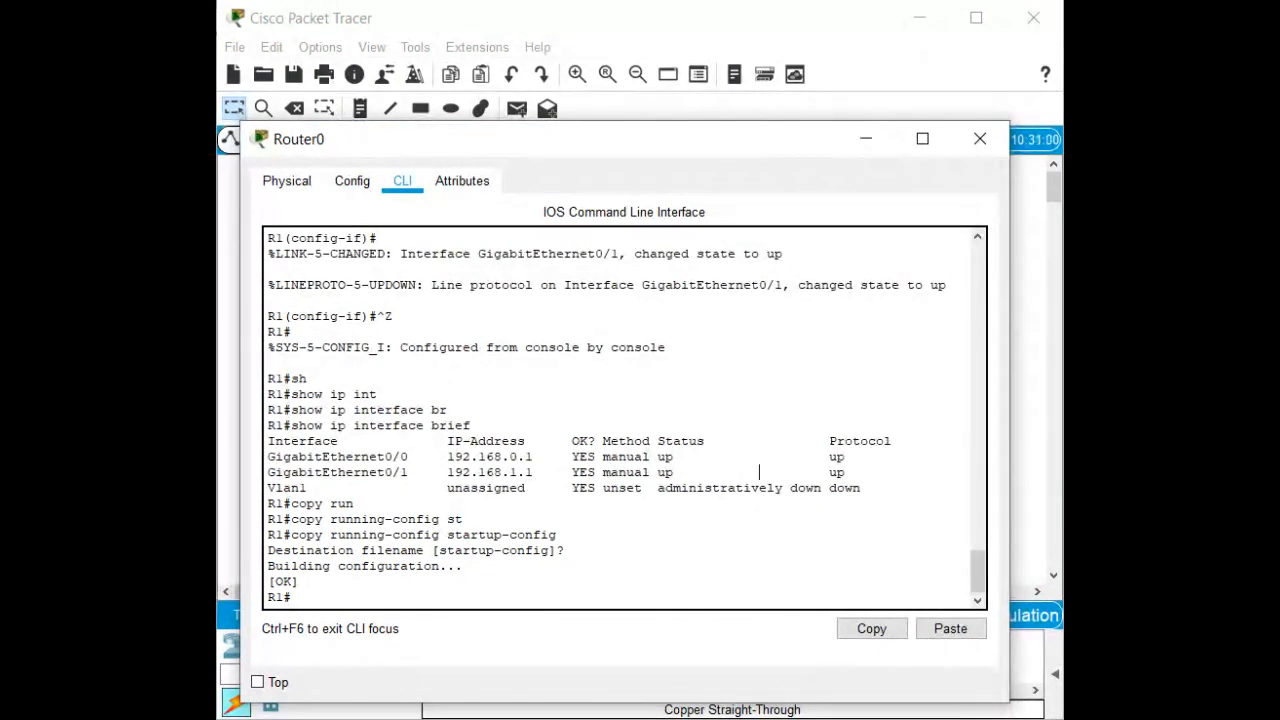
# Run show version and page through to configuration register 0x2102.
pyautogui.press('Return')
pyautogui.press('Return')
pyautogui.press('Return')
pyautogui.write('sho')
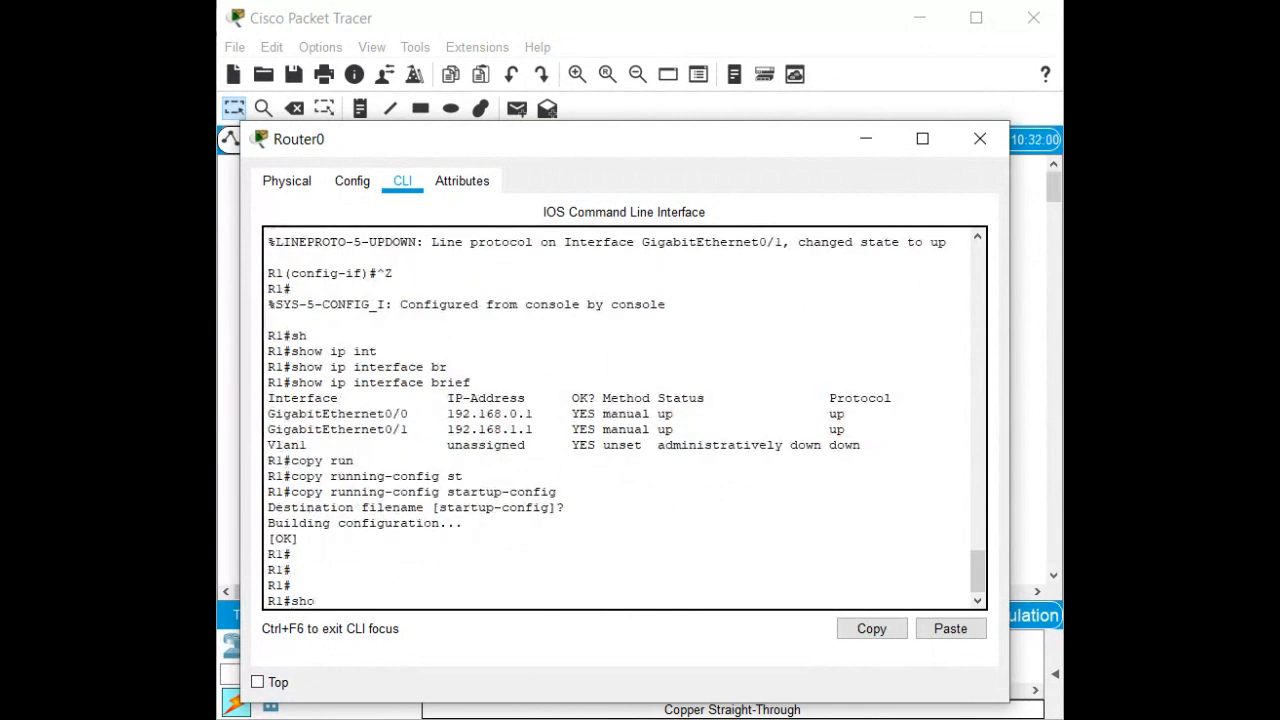
pyautogui.write('w ver')
pyautogui.press('Tab')
pyautogui.press('Return')
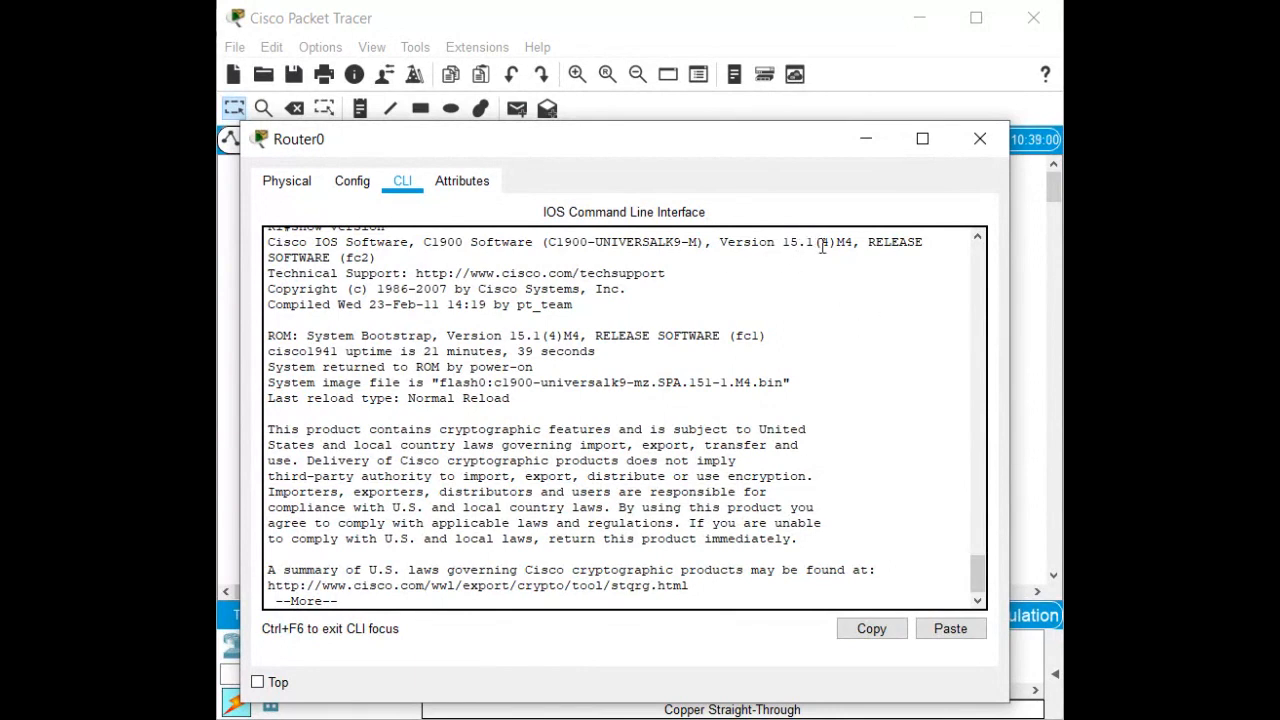
pyautogui.press('space')
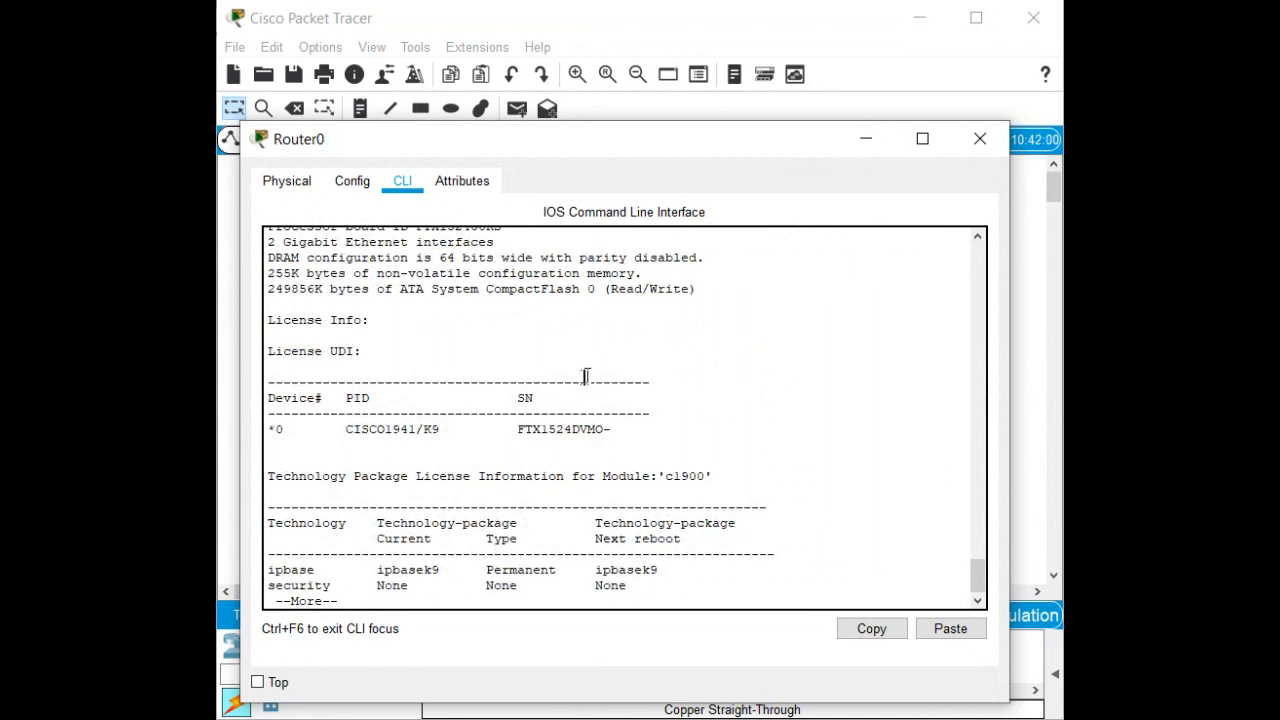
pyautogui.press('space')
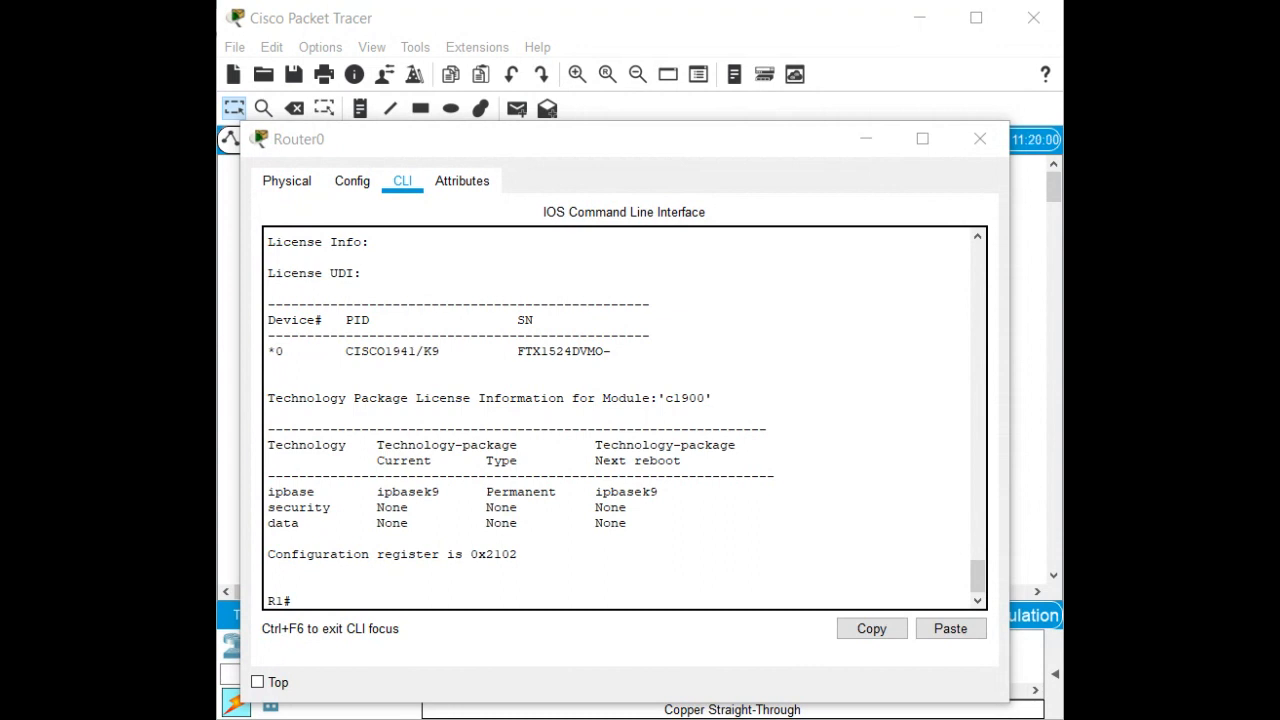
pyautogui.click(292, 601)
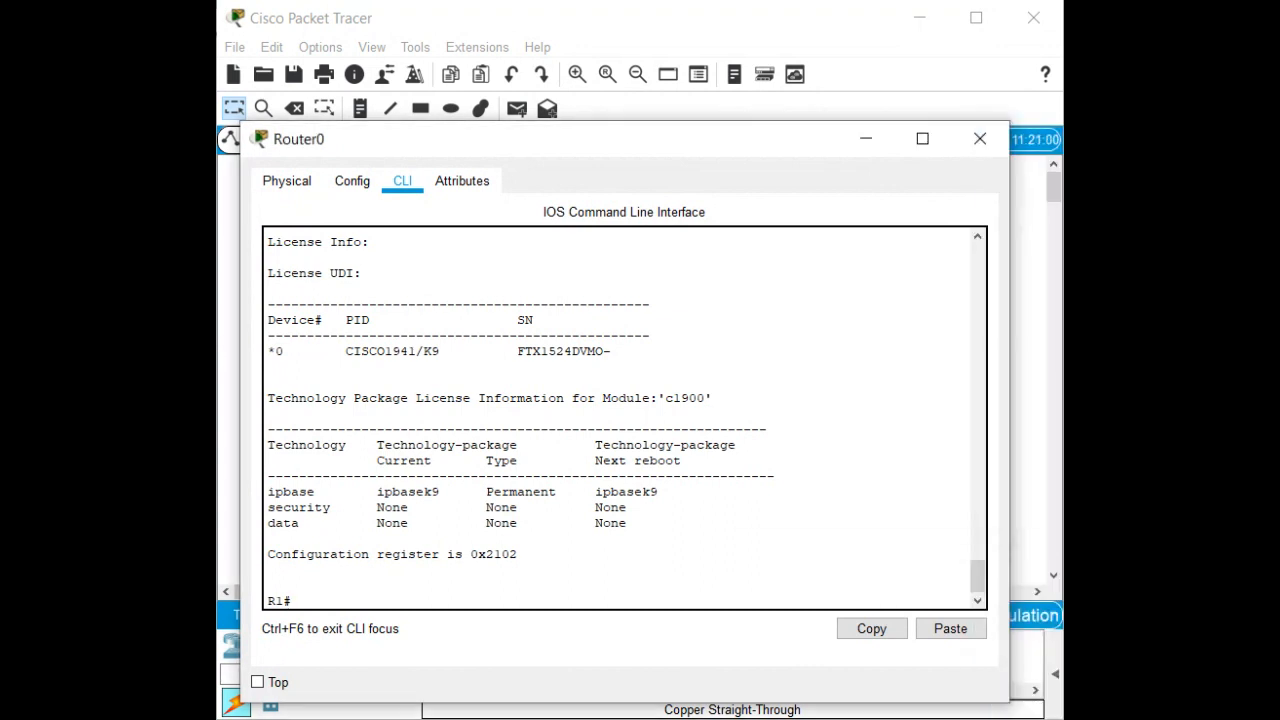
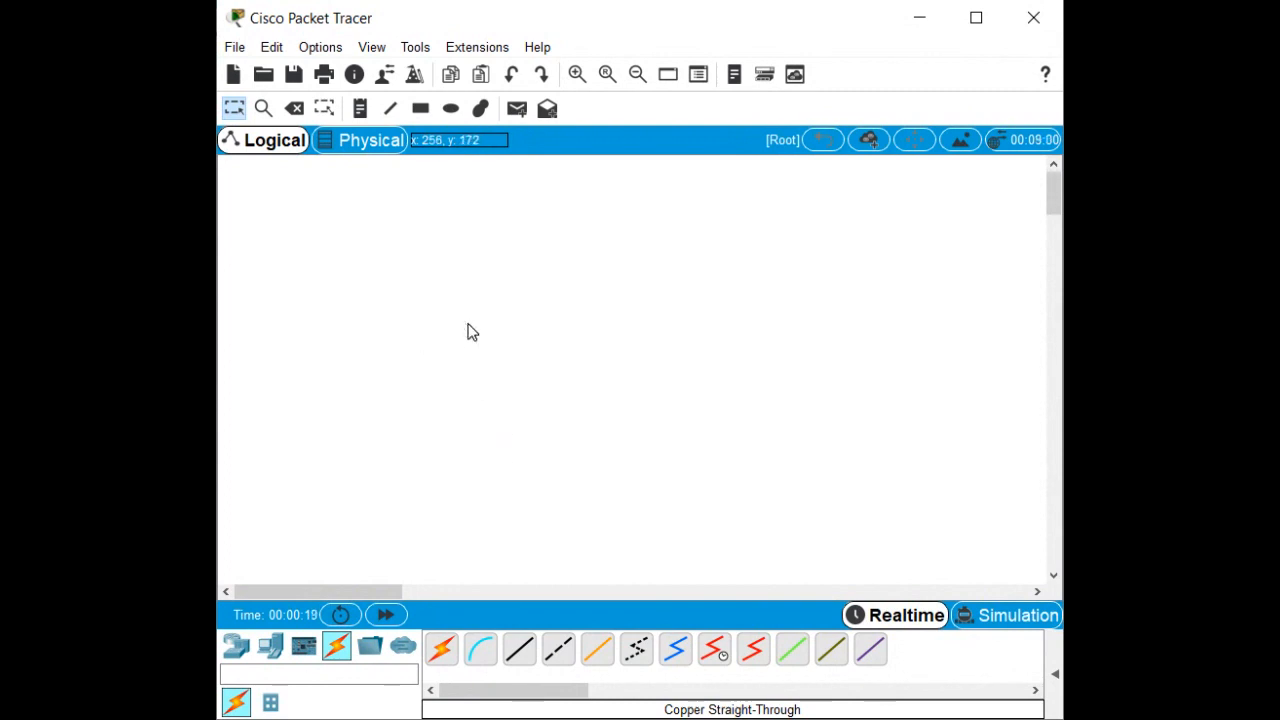
# Place two 1941 routers, two 2960 switches and two PCs on the canvas.
pyautogui.click(231, 655)
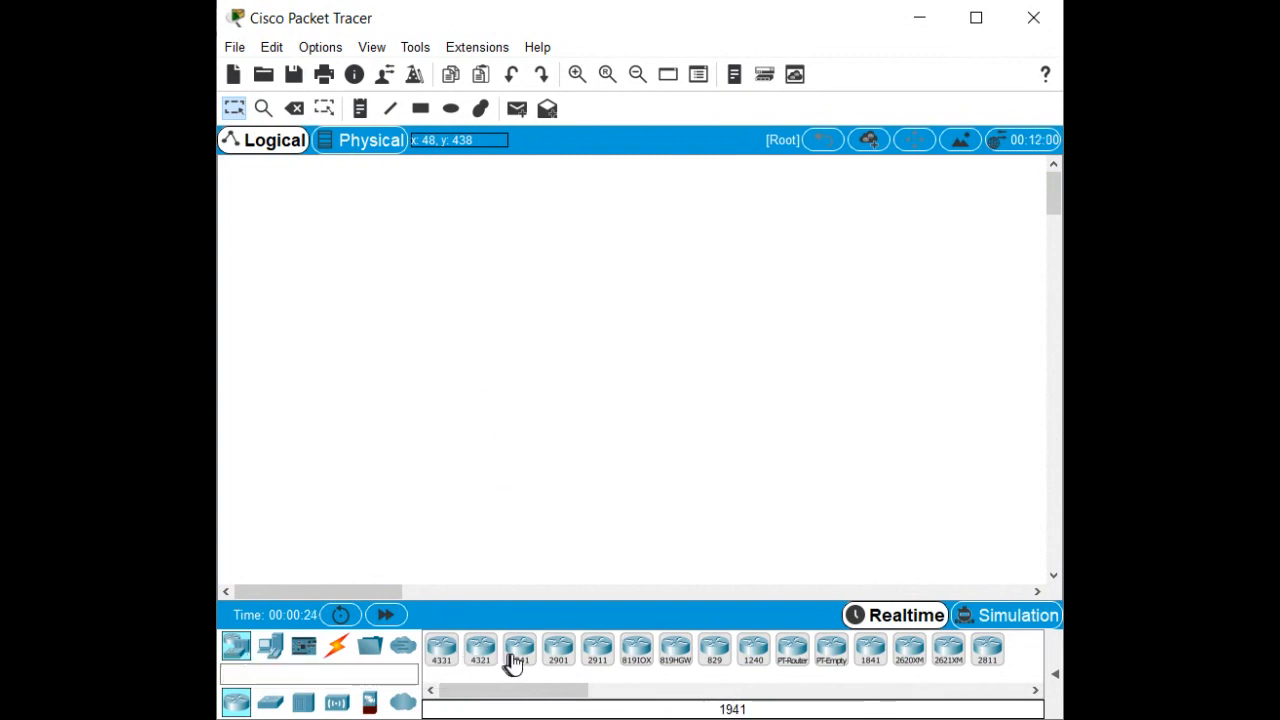
pyautogui.moveTo(512, 665); pyautogui.dragTo(316, 232)
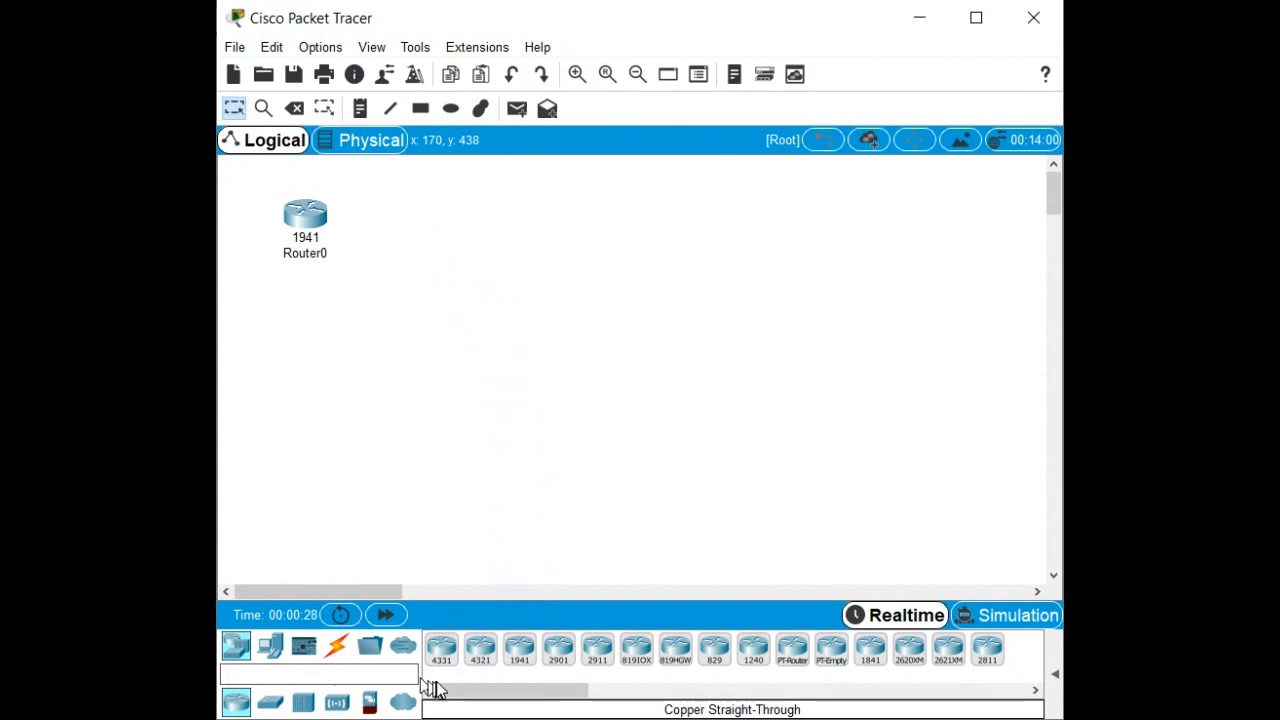
pyautogui.moveTo(509, 663); pyautogui.dragTo(435, 229)
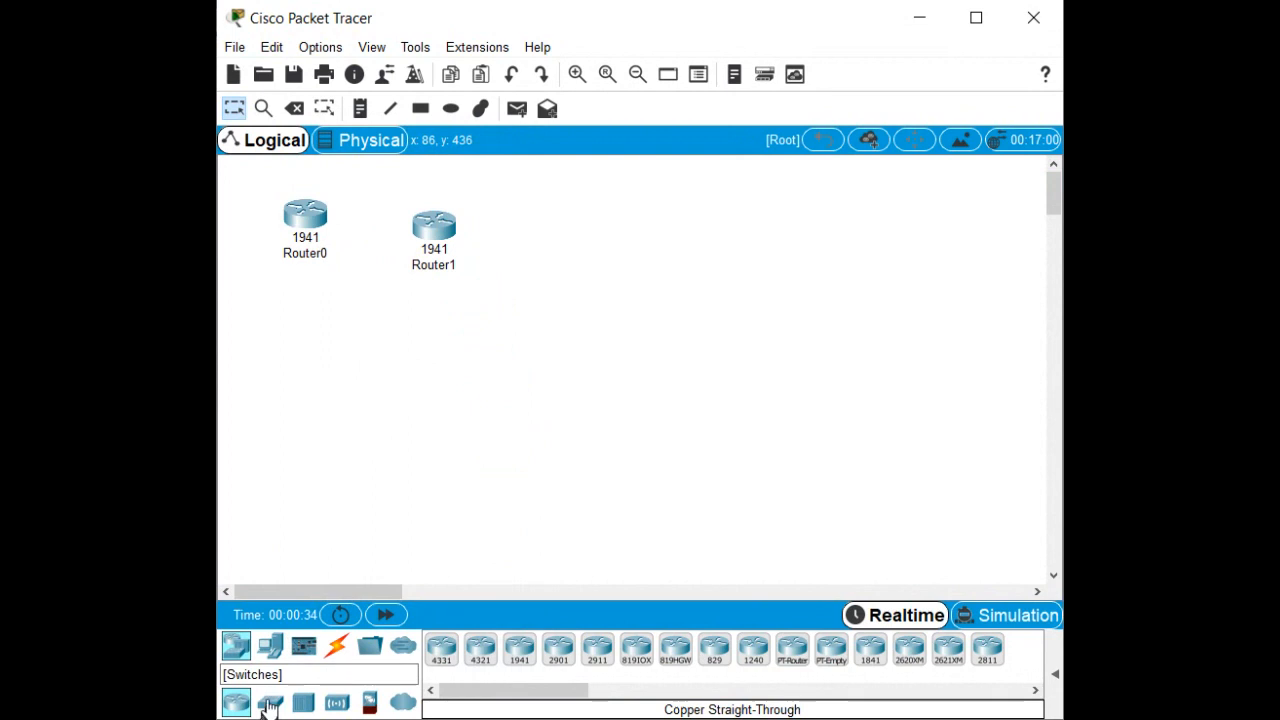
pyautogui.click(270, 703)
pyautogui.moveTo(438, 652); pyautogui.dragTo(297, 362)
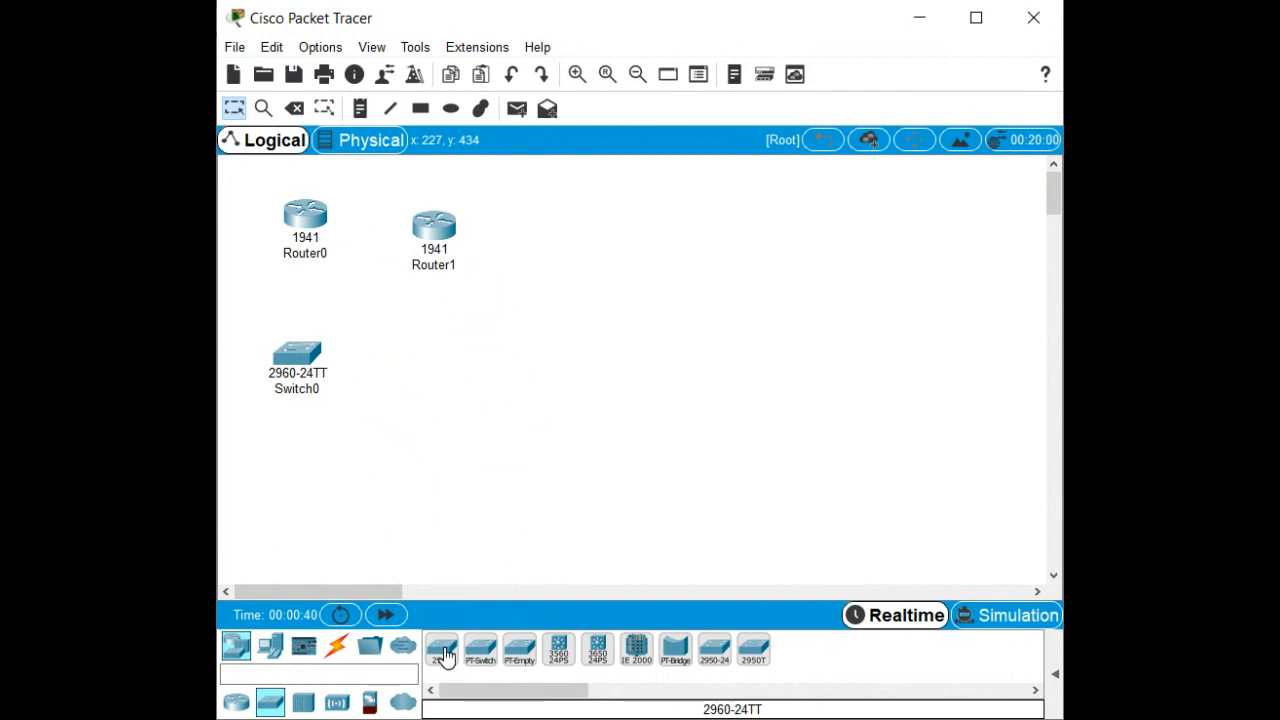
pyautogui.moveTo(455, 655); pyautogui.dragTo(441, 376)
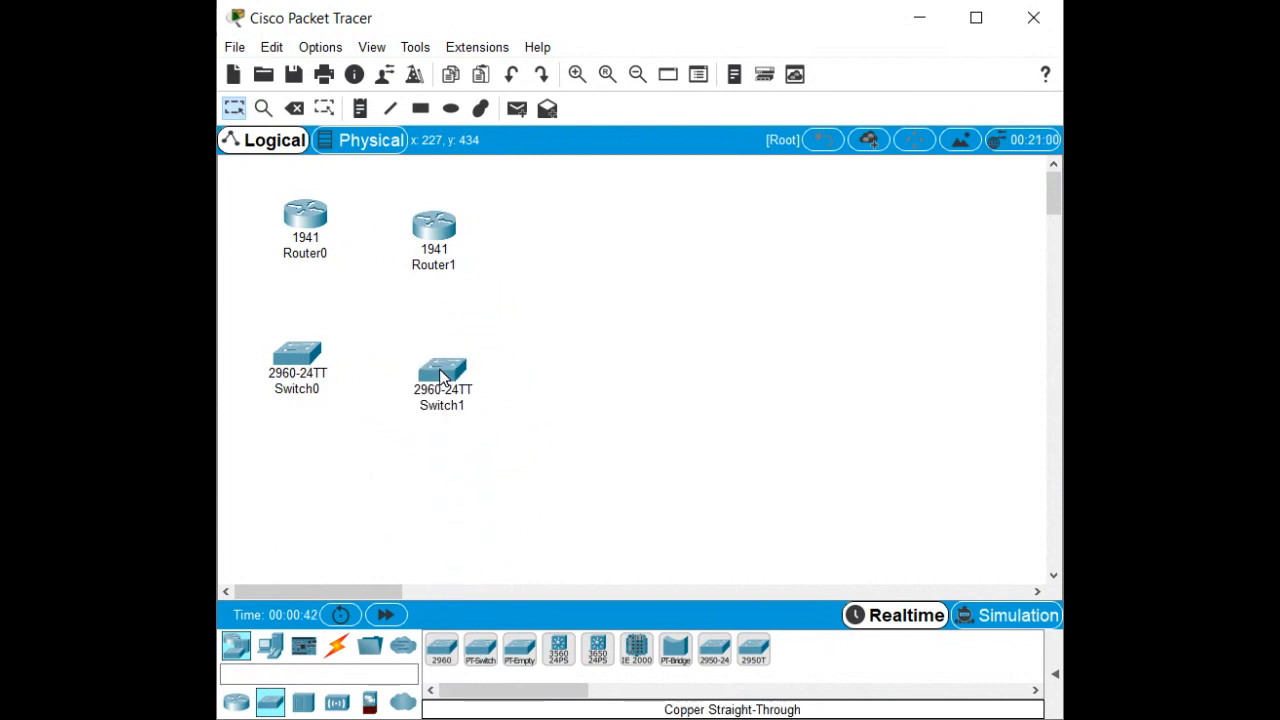
pyautogui.click(270, 648)
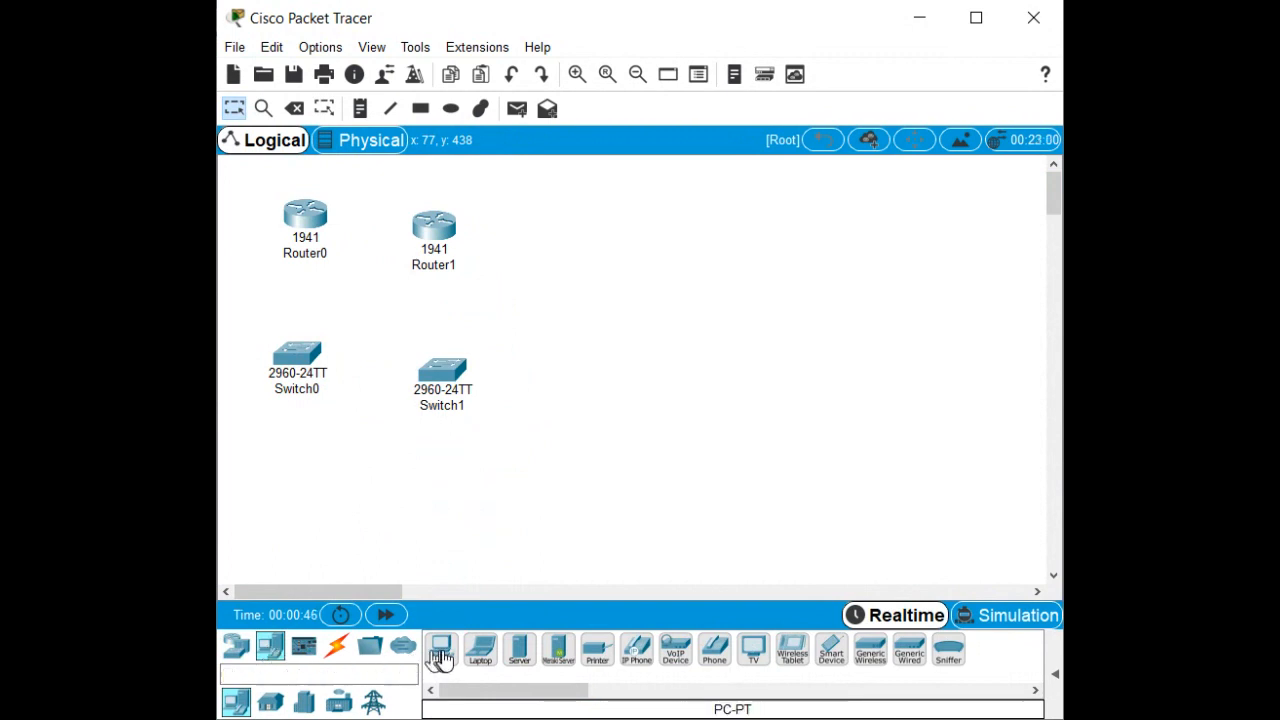
pyautogui.moveTo(441, 652); pyautogui.dragTo(315, 494)
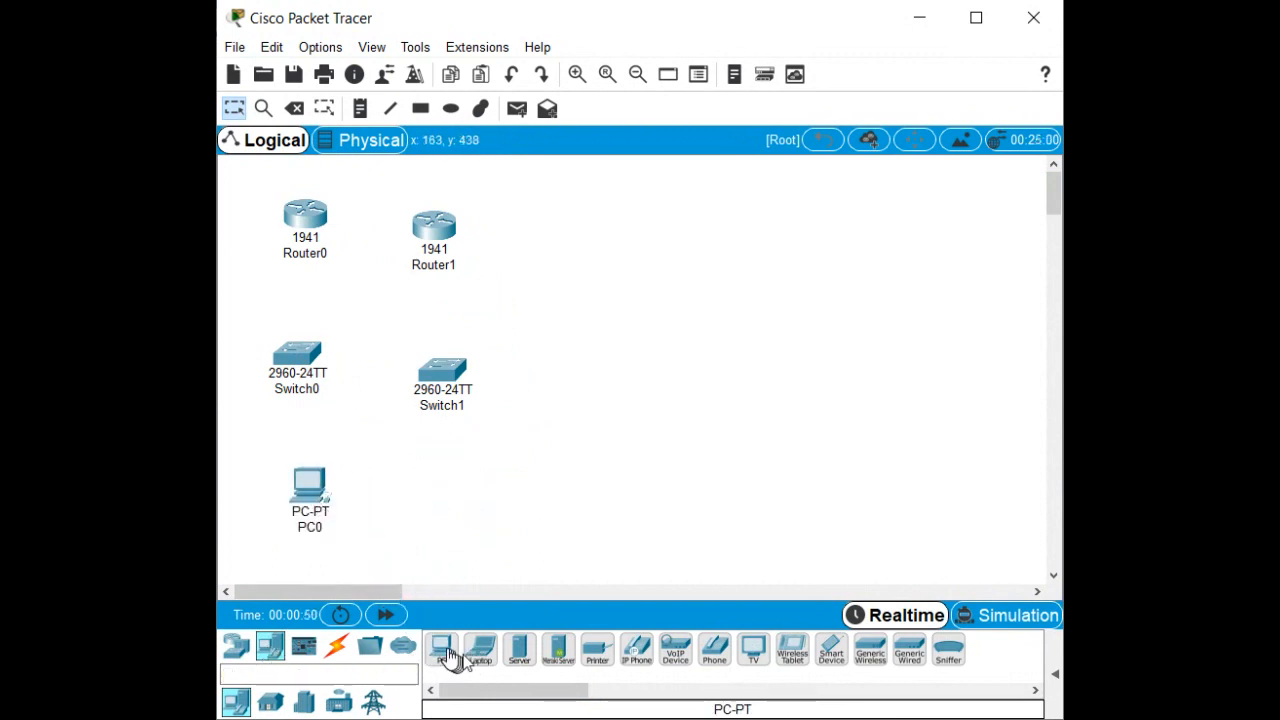
pyautogui.moveTo(449, 657); pyautogui.dragTo(433, 498)
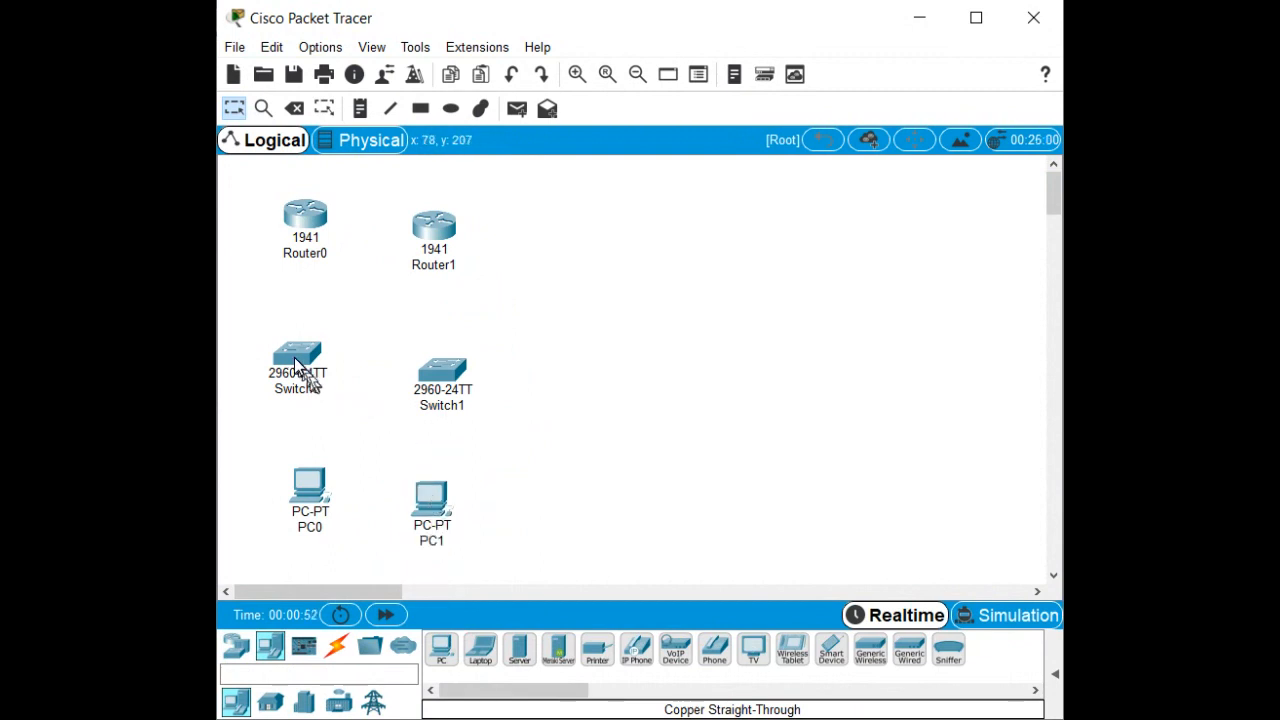
# Tighten the layout so each switch sits beneath its router and each PC beneath its switch.
pyautogui.moveTo(291, 355); pyautogui.dragTo(303, 304)
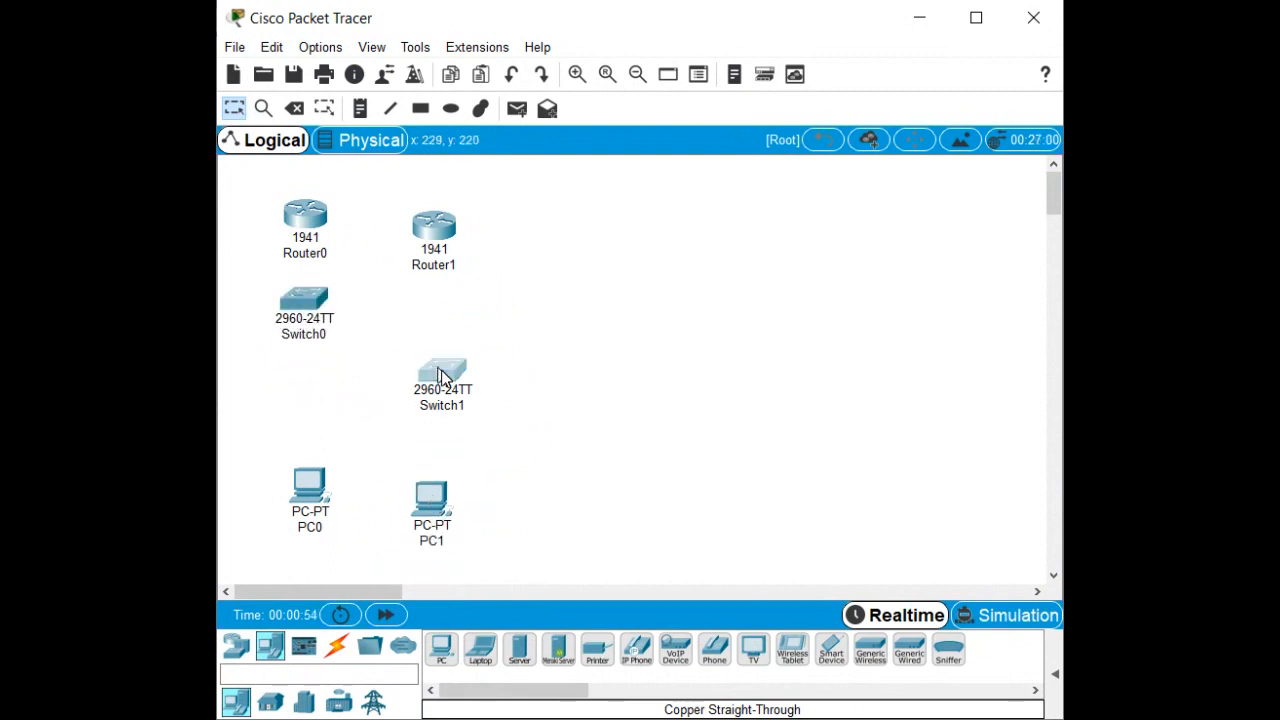
pyautogui.moveTo(442, 375); pyautogui.dragTo(438, 328)
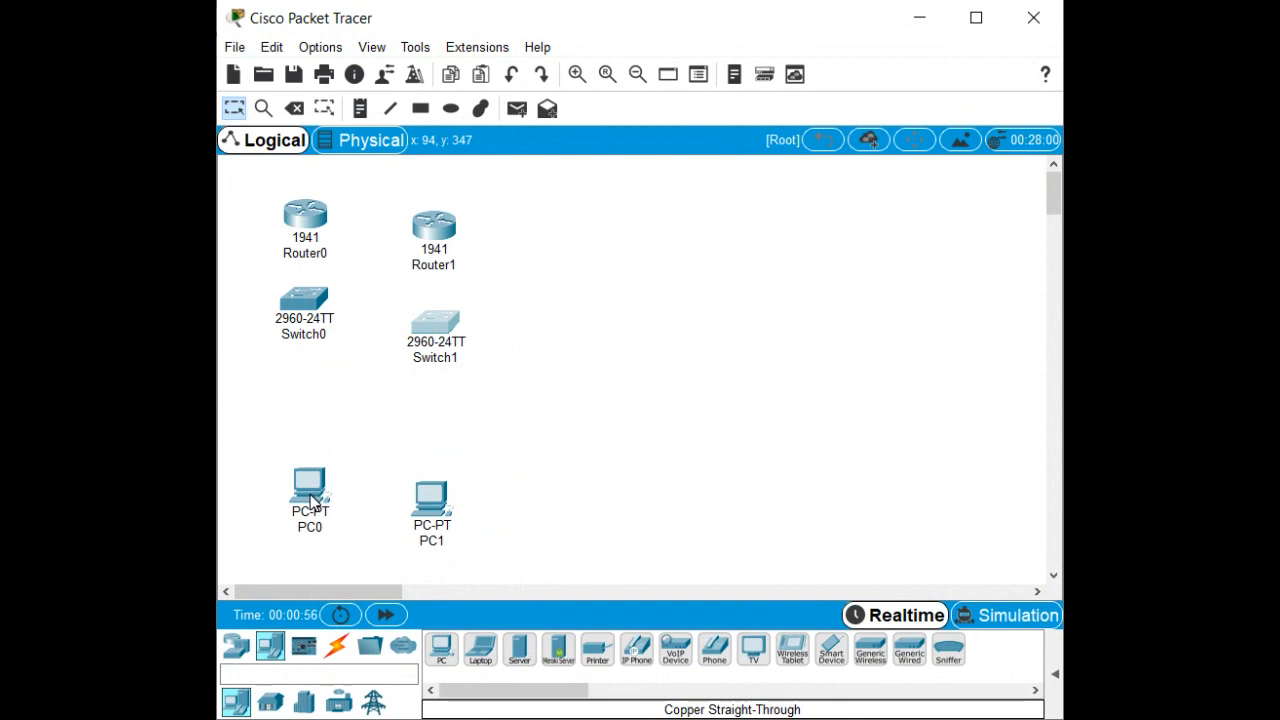
pyautogui.moveTo(312, 500); pyautogui.dragTo(313, 428)
pyautogui.moveTo(436, 497); pyautogui.dragTo(419, 410)
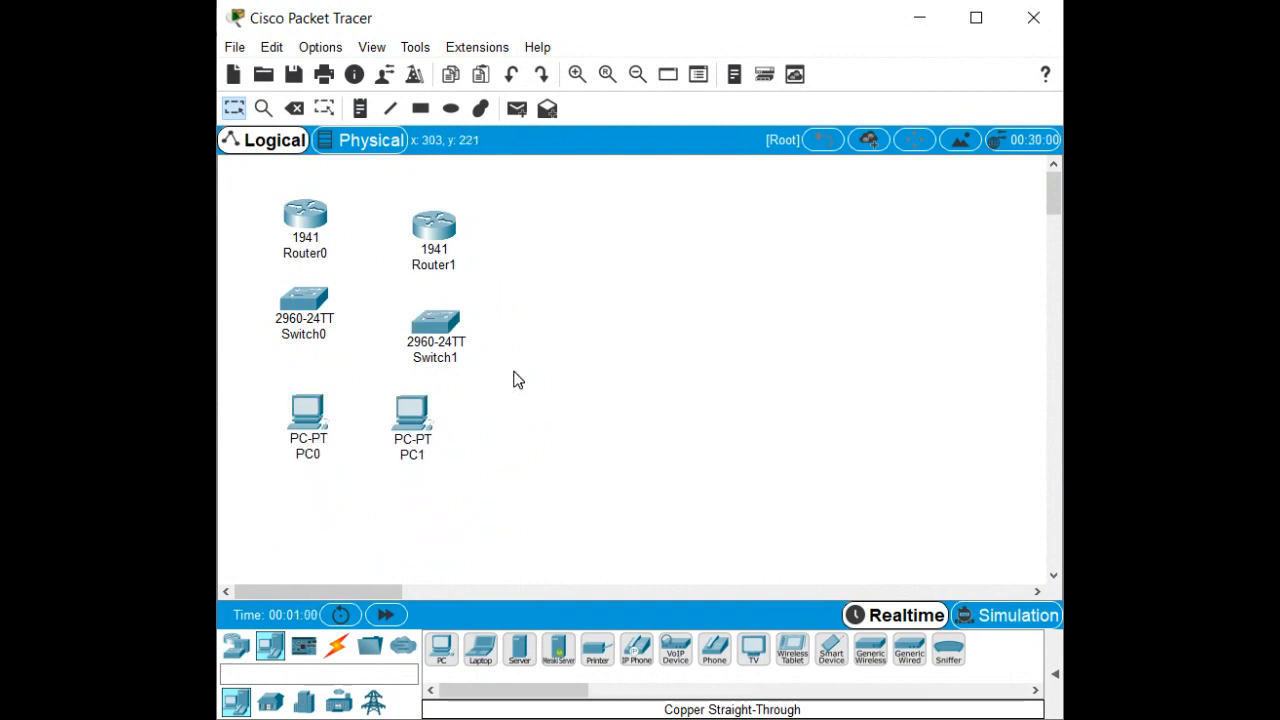
pyautogui.scroll(2, 513, 379)
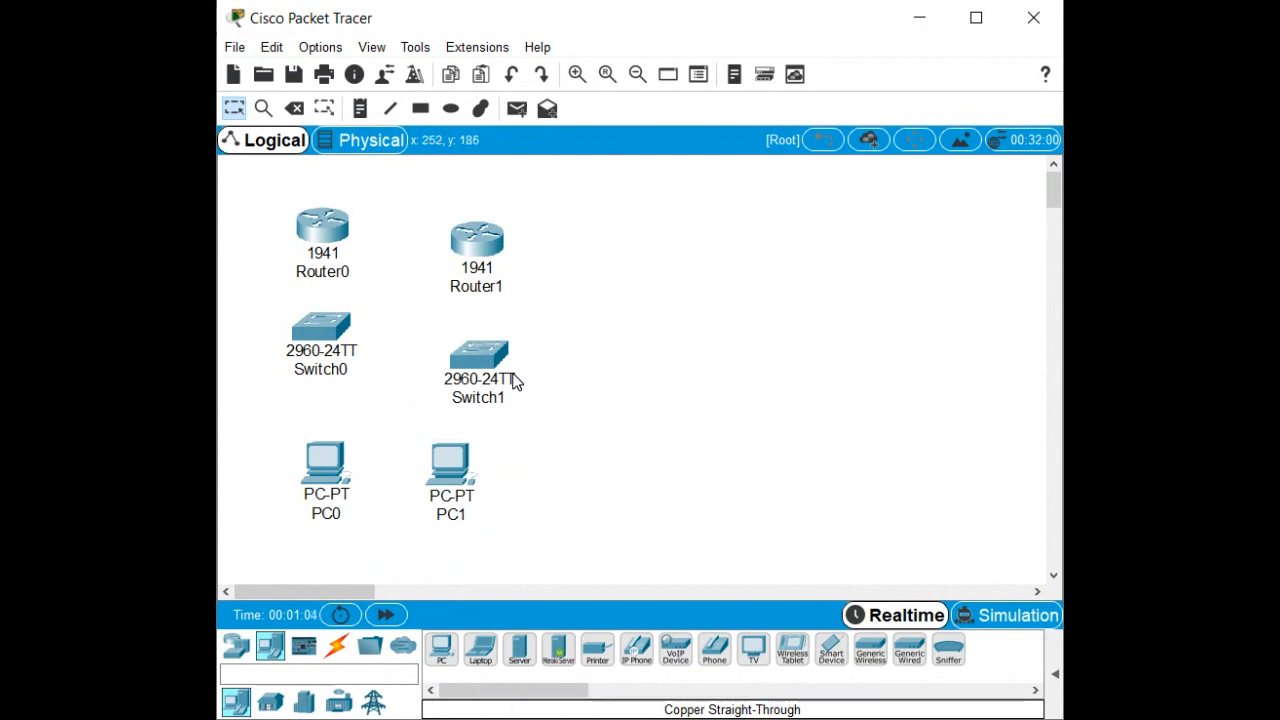
# Open Router0's device window and bring it fully into view.
pyautogui.moveTo(510, 383)
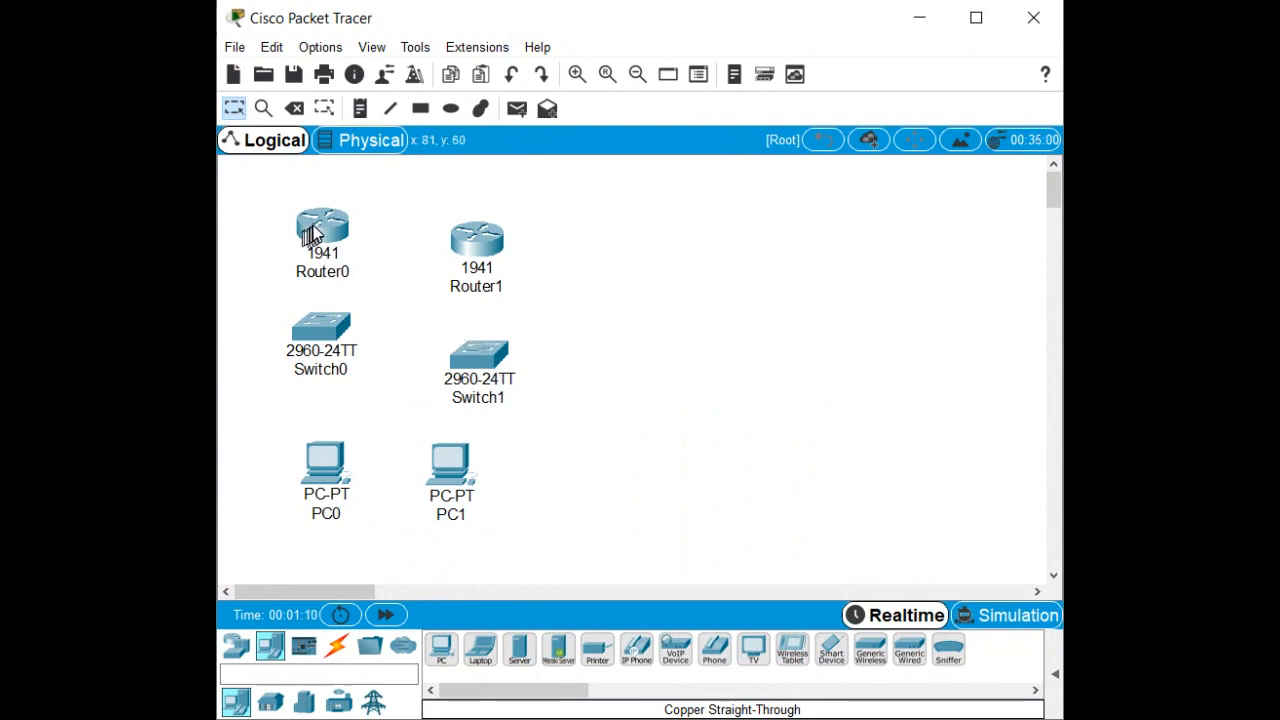
pyautogui.moveTo(318, 230)
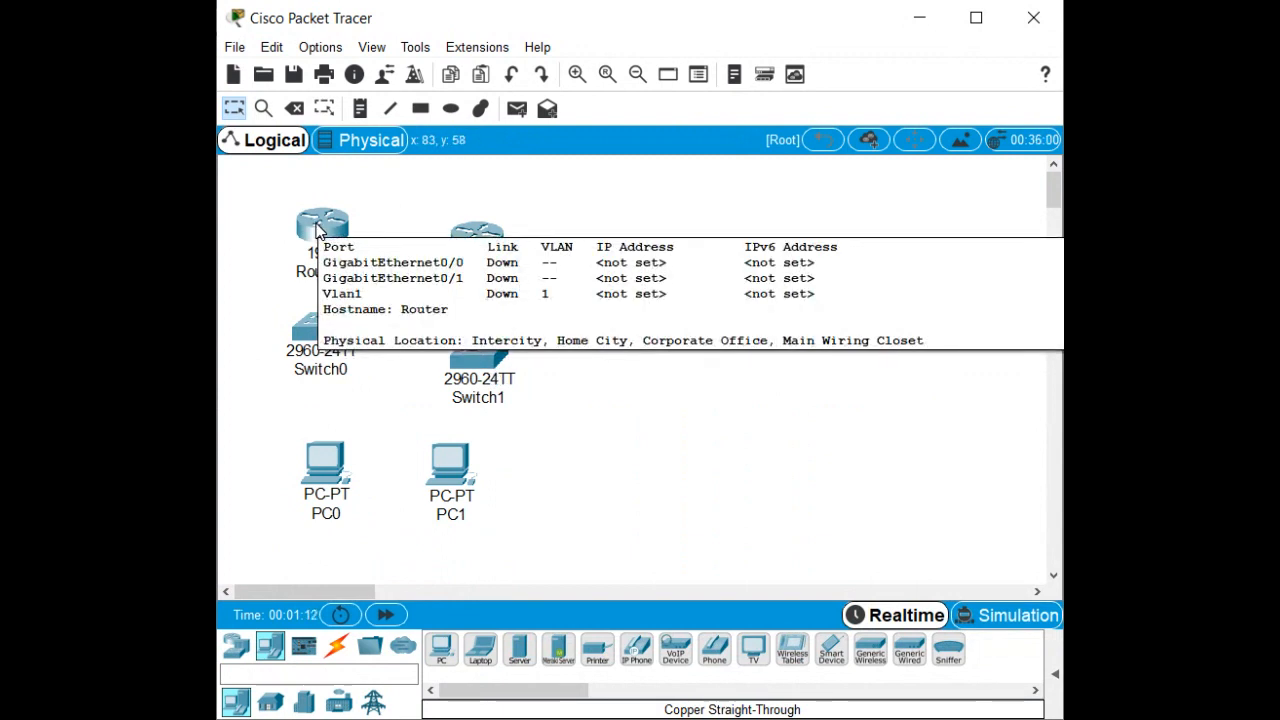
pyautogui.click(318, 230)
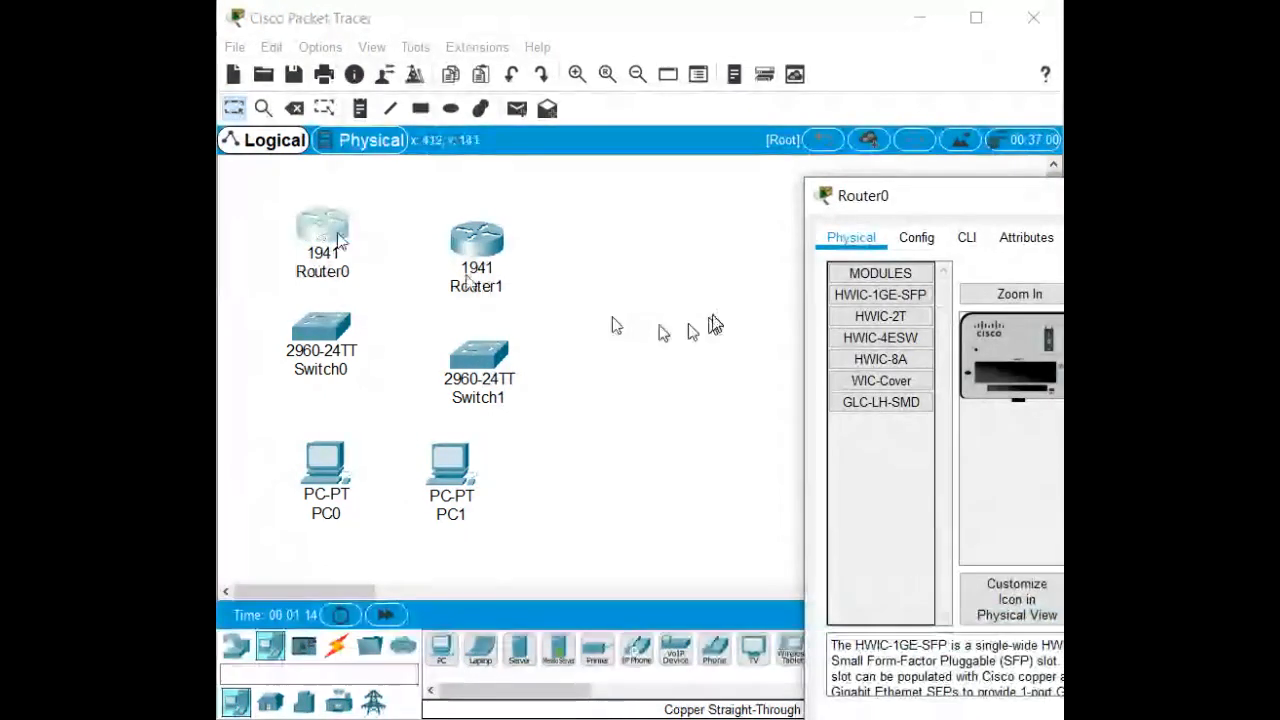
pyautogui.moveTo(940, 204); pyautogui.dragTo(555, 135)
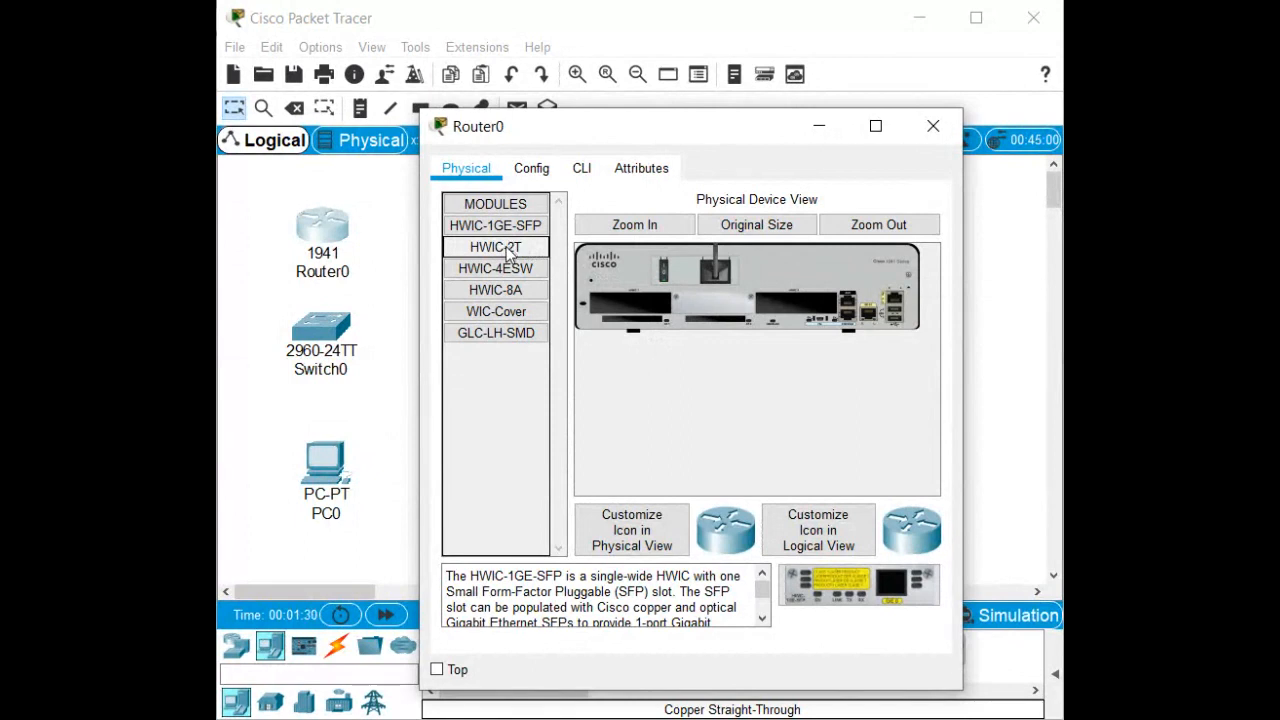
# Install the HWIC-2T module in Router0's empty slot with the power switched off, then power it back on.
pyautogui.moveTo(528, 250); pyautogui.dragTo(769, 312)
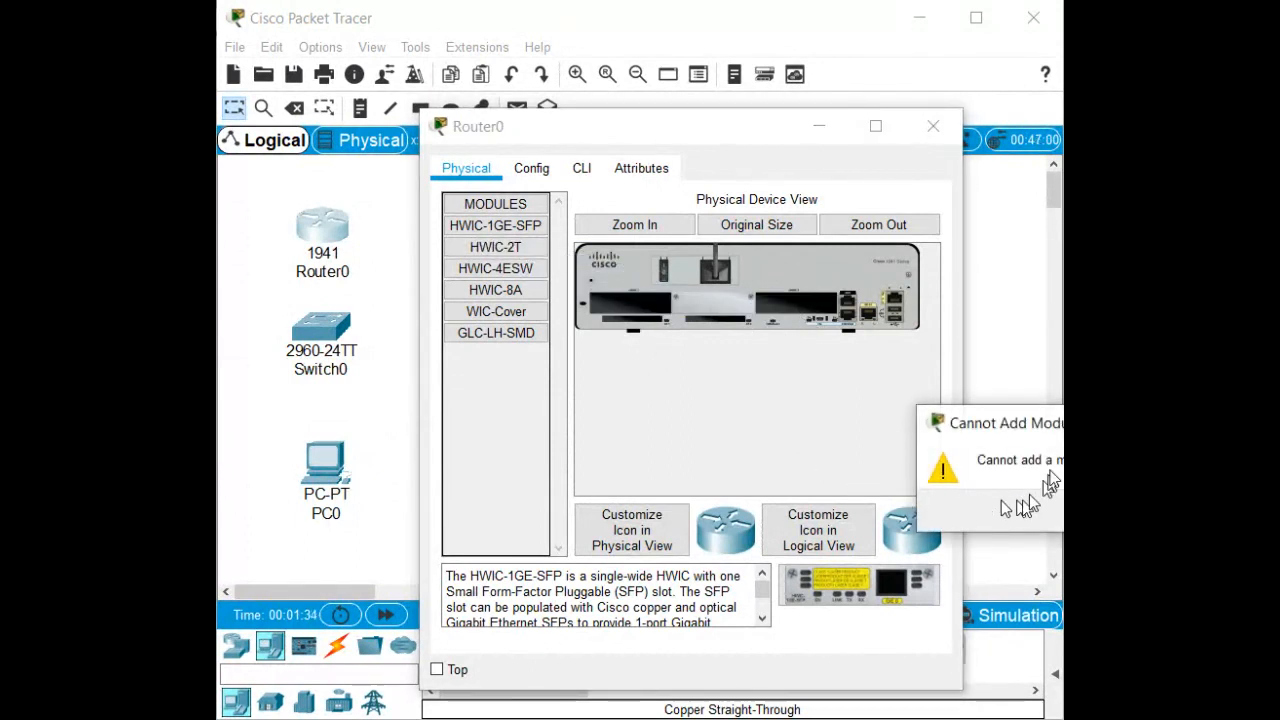
pyautogui.moveTo(1037, 428); pyautogui.dragTo(757, 408)
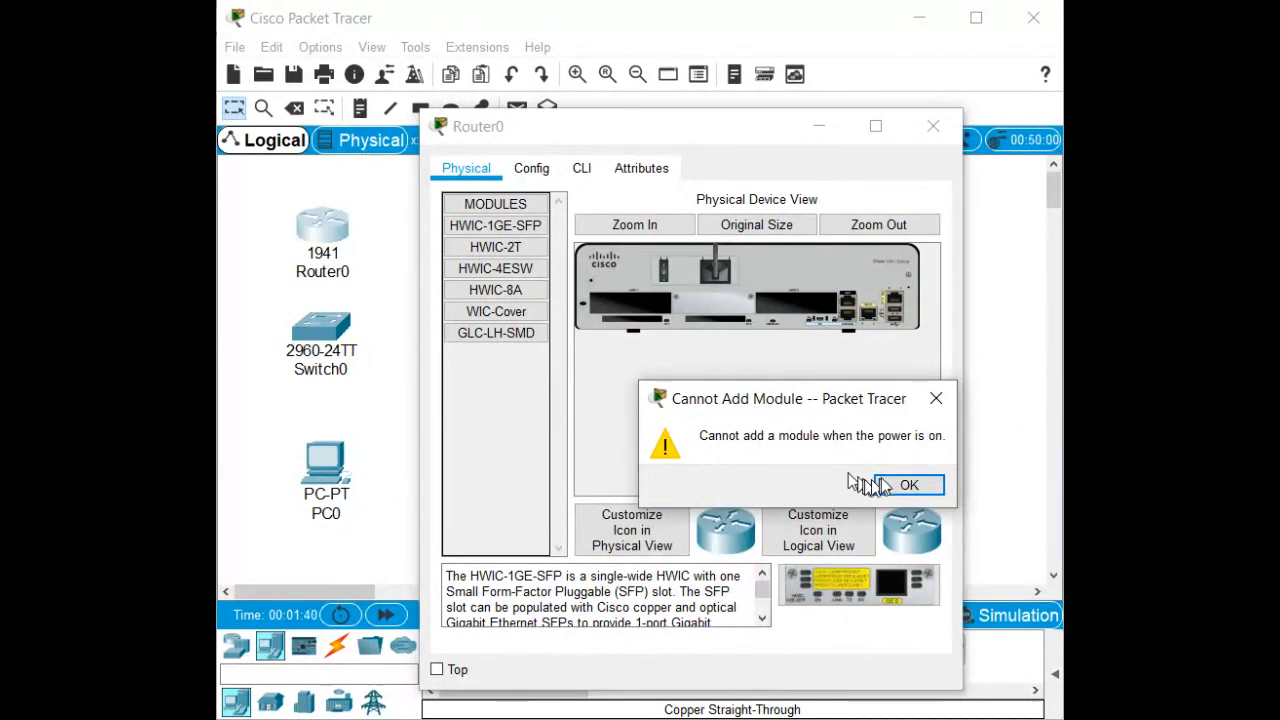
pyautogui.click(905, 485)
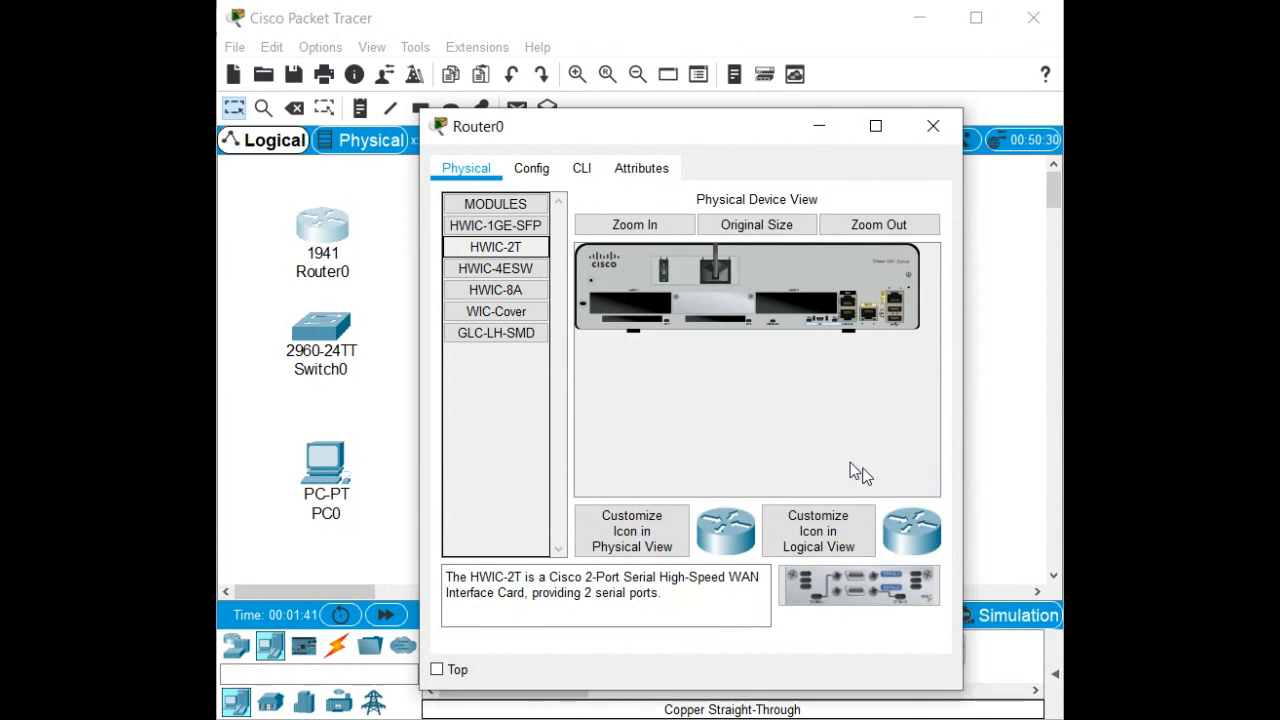
pyautogui.click(665, 277)
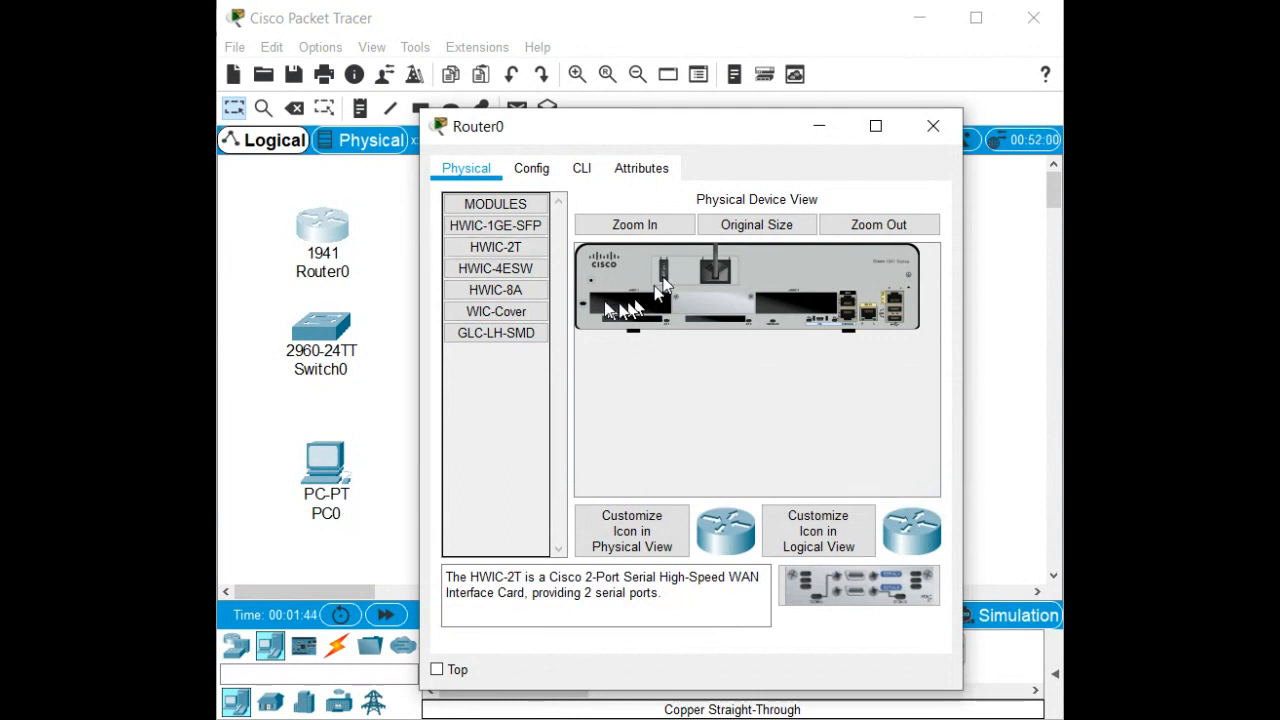
pyautogui.moveTo(481, 256); pyautogui.dragTo(790, 306)
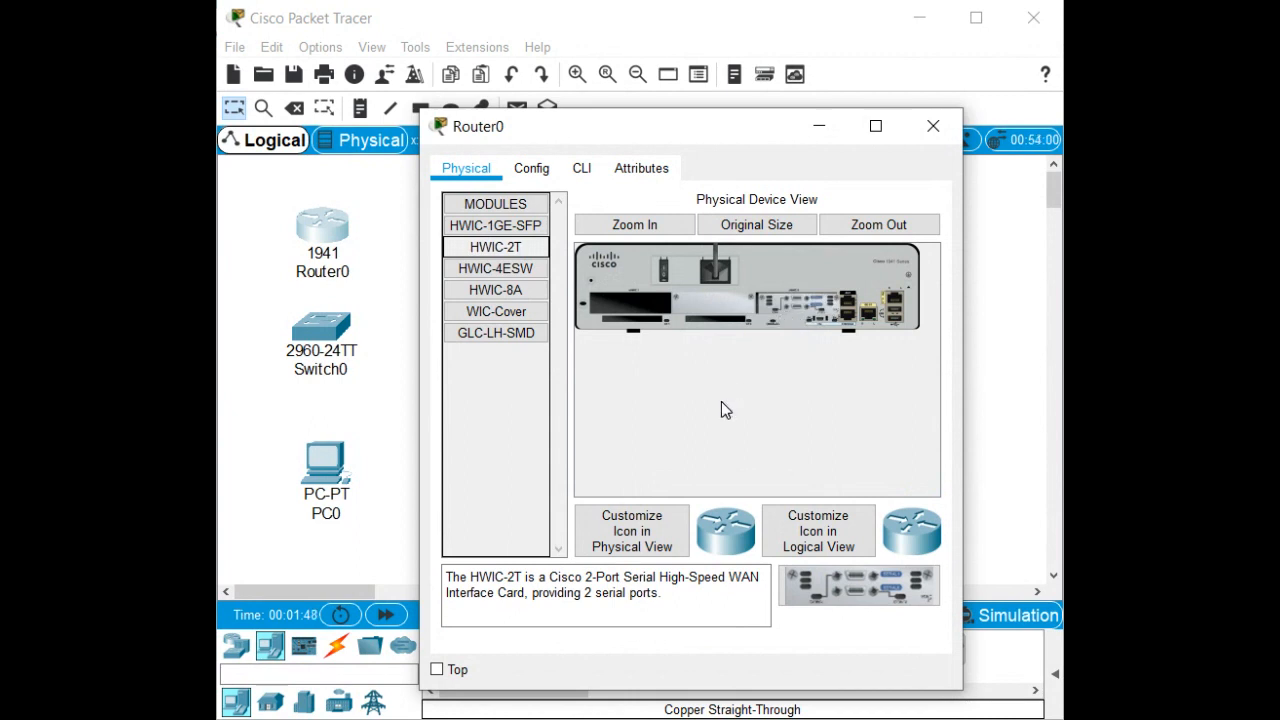
pyautogui.click(665, 272)
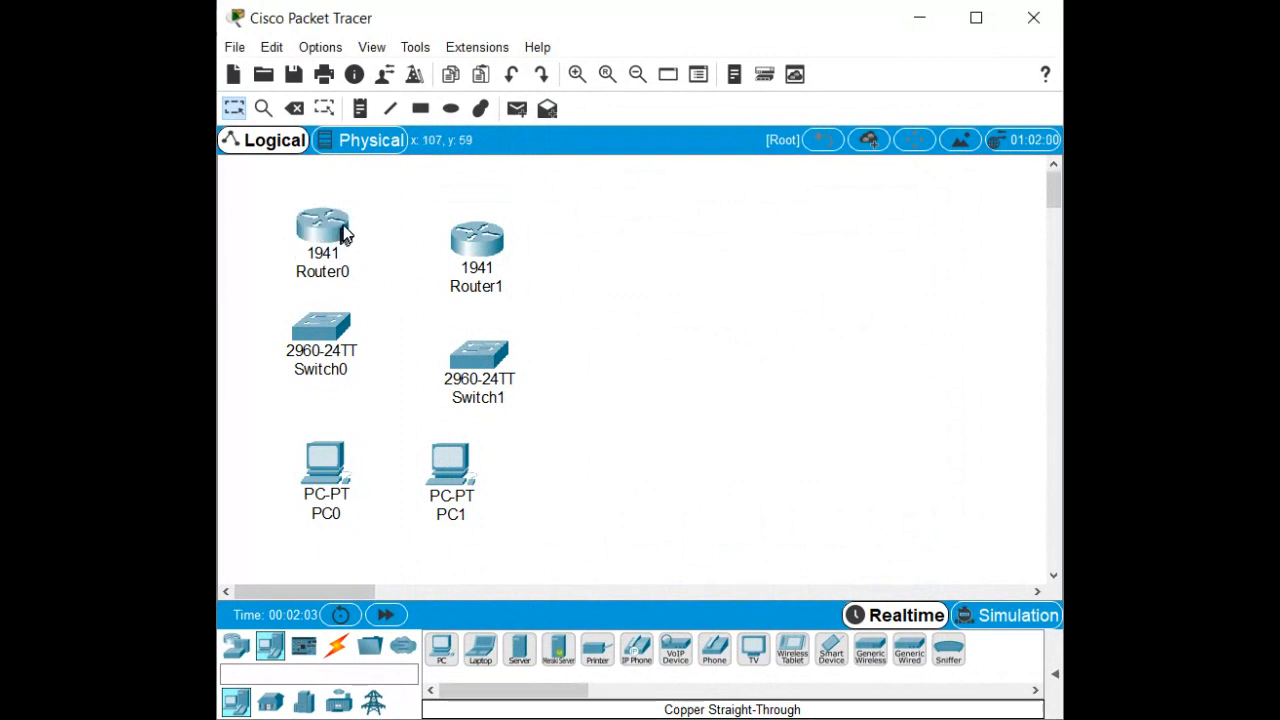
# Open Router1's window, begin the HWIC-2T install with power off, then close the window.
pyautogui.moveTo(334, 231)
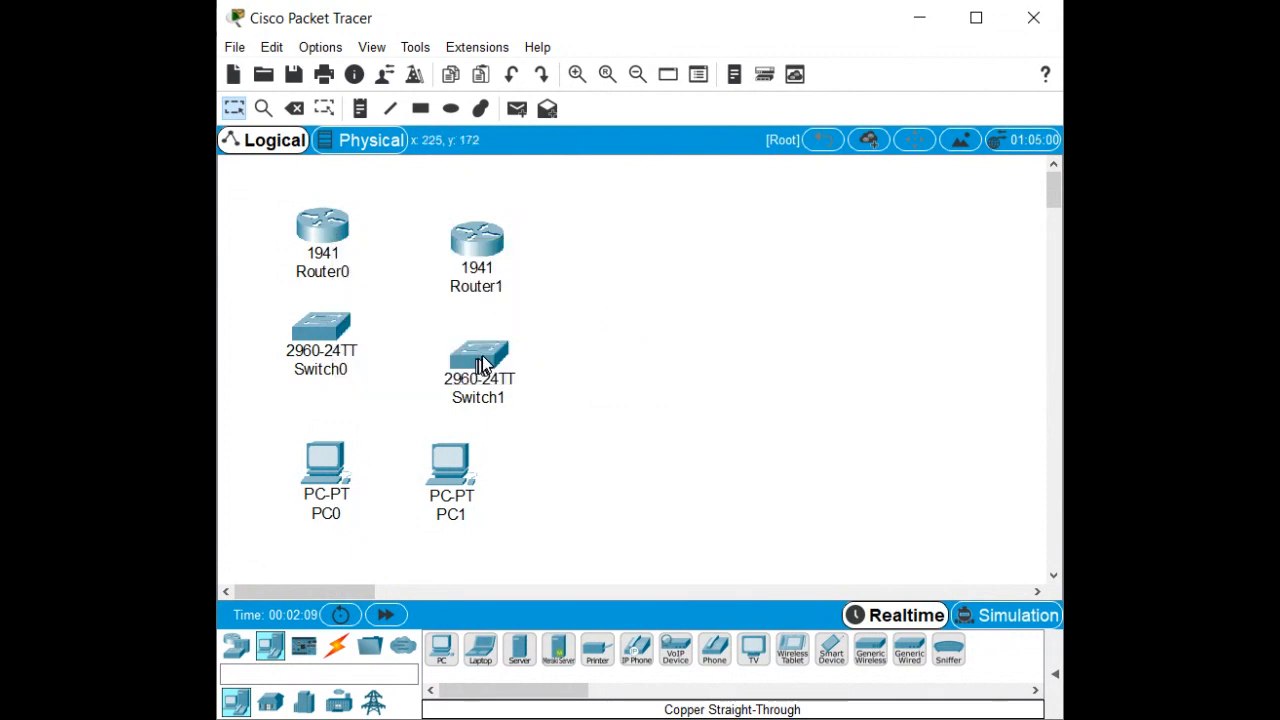
pyautogui.moveTo(480, 245)
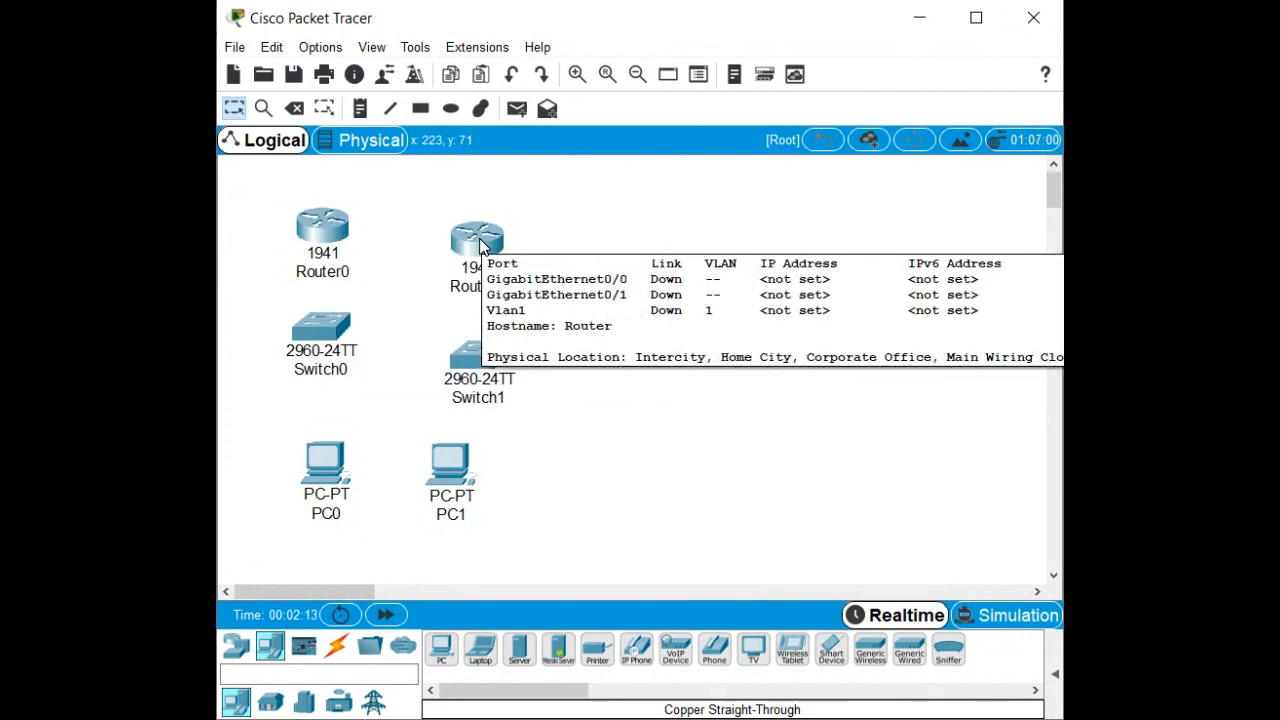
pyautogui.click(480, 245)
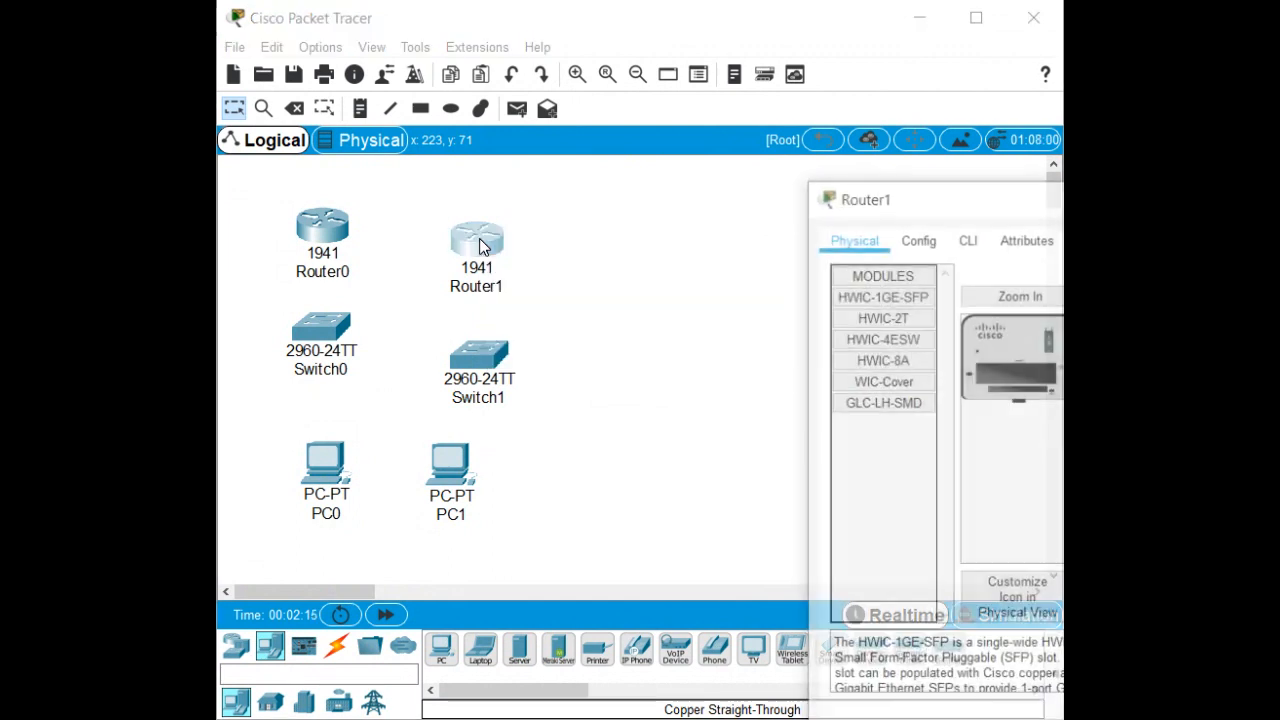
pyautogui.moveTo(950, 205); pyautogui.dragTo(543, 163)
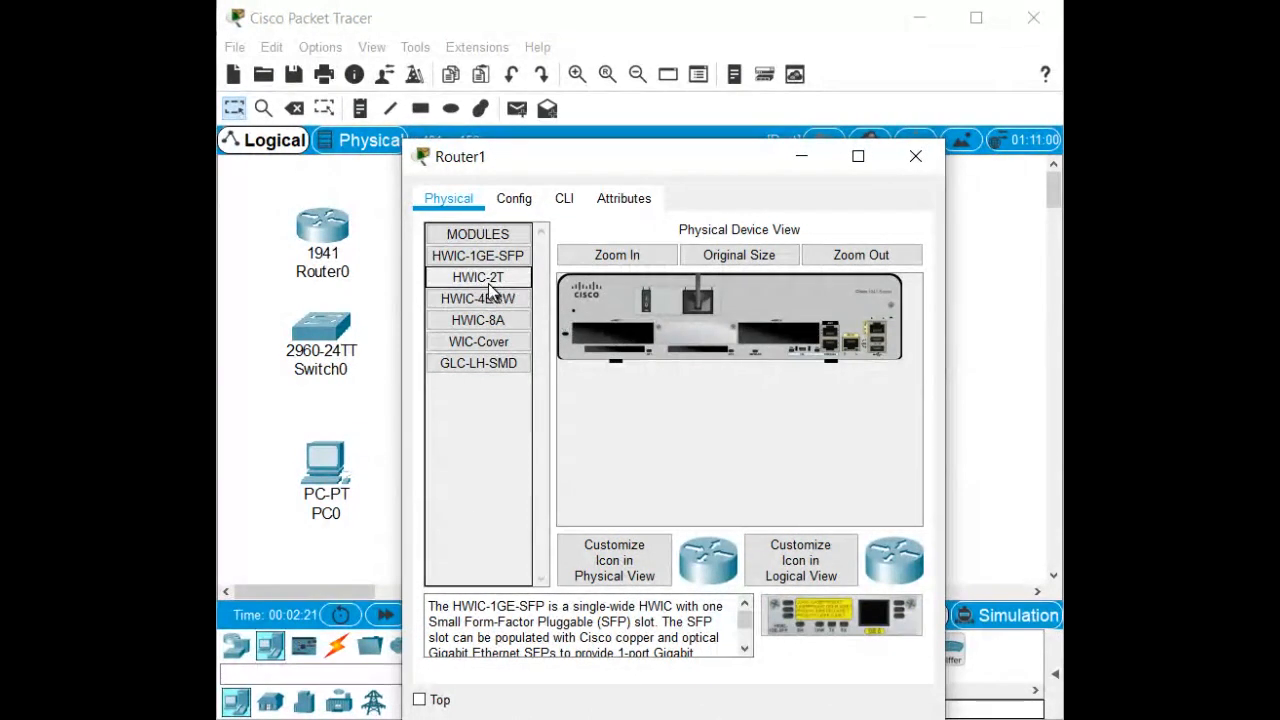
pyautogui.moveTo(489, 281); pyautogui.dragTo(780, 337)
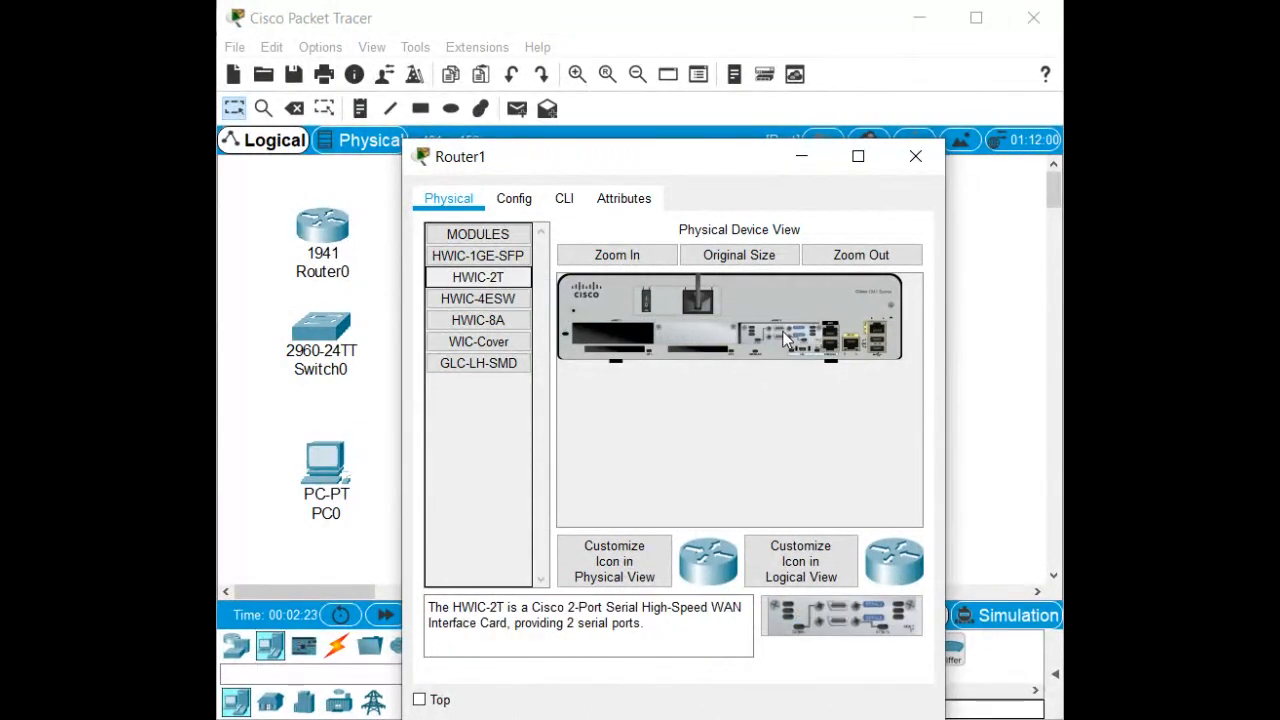
pyautogui.click(648, 295)
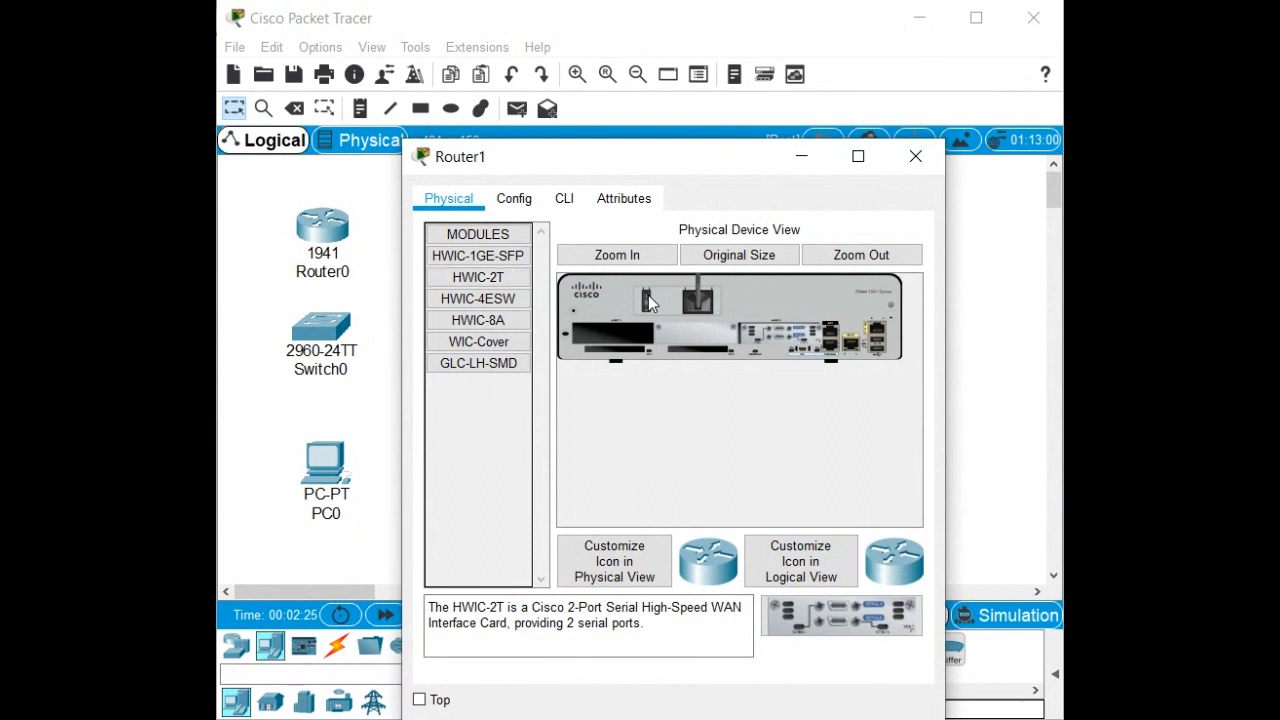
pyautogui.click(565, 198)
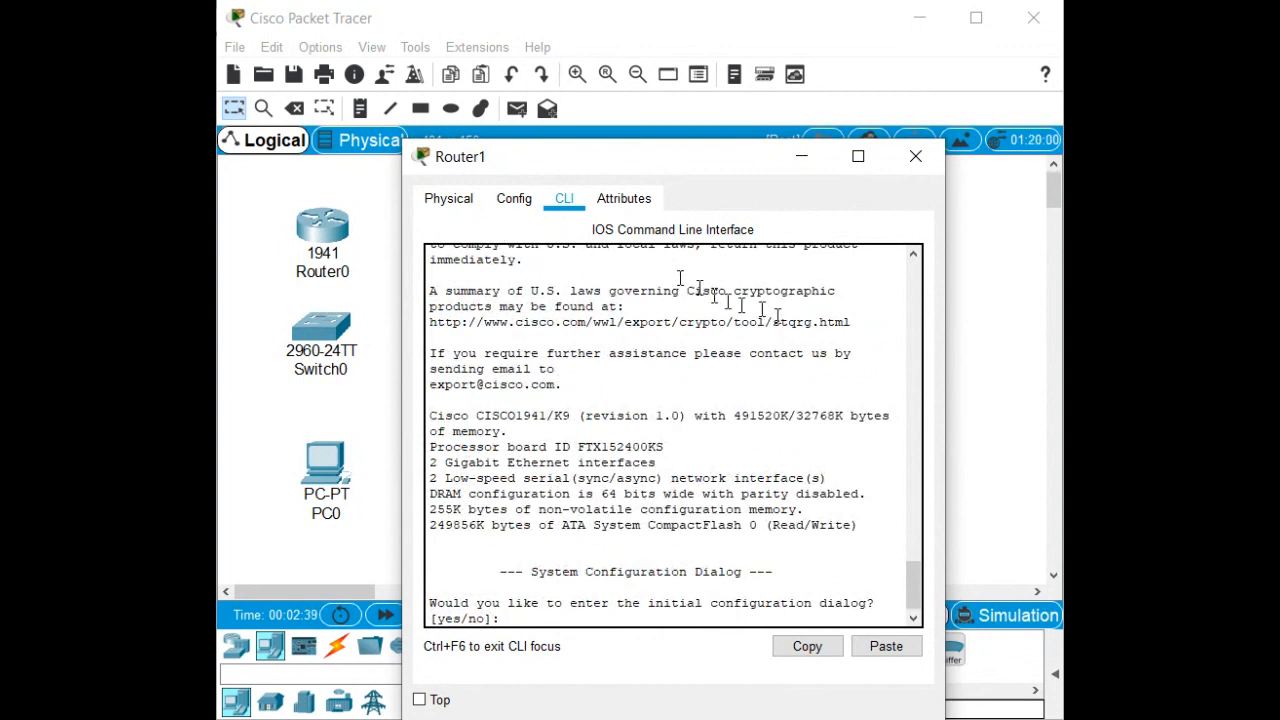
pyautogui.click(912, 162)
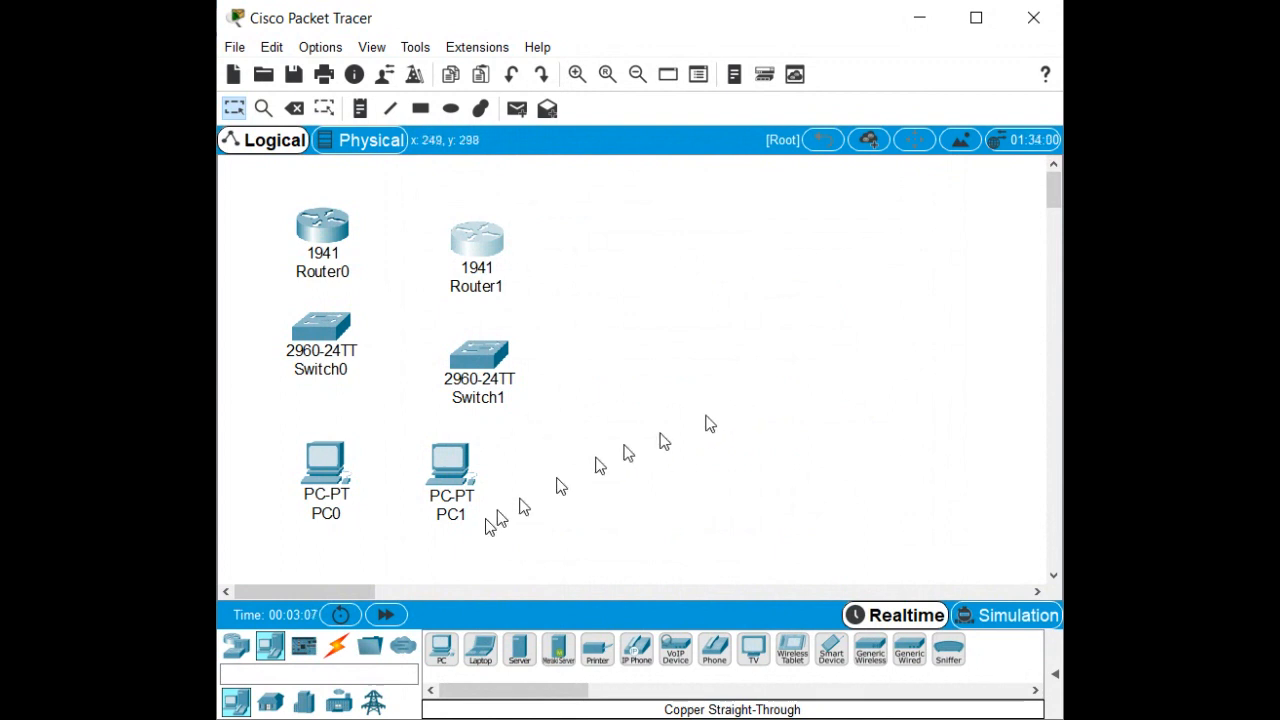
# Cable Router0 Gig0/1 to Switch0, and Switch0 Fa0/6 to PC0 Fa0, with straight-through copper.
pyautogui.click(337, 648)
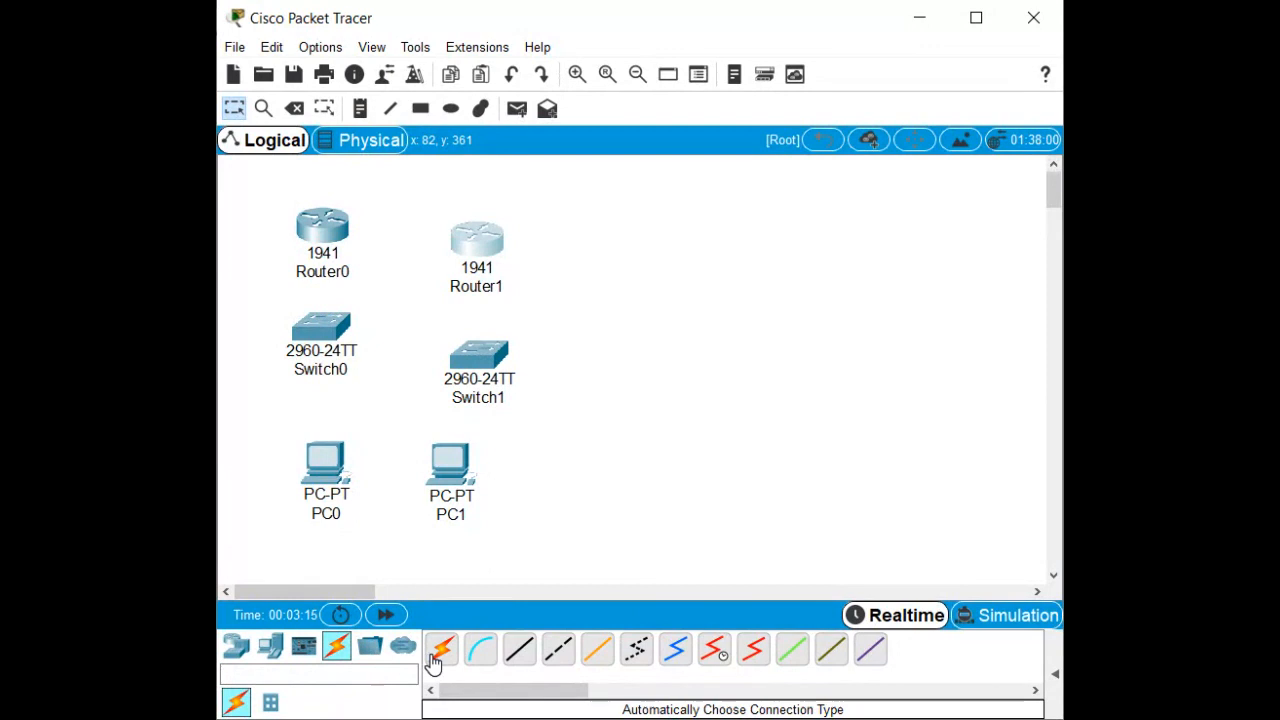
pyautogui.click(520, 652)
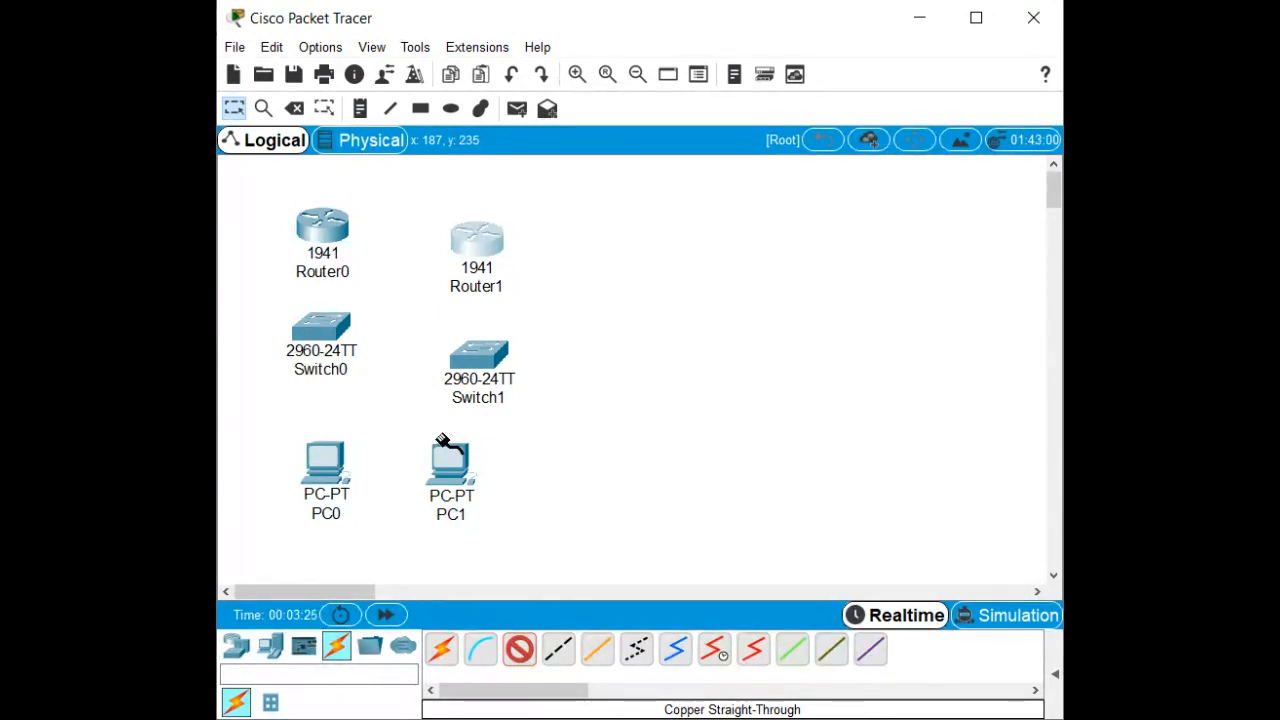
pyautogui.moveTo(352, 502)
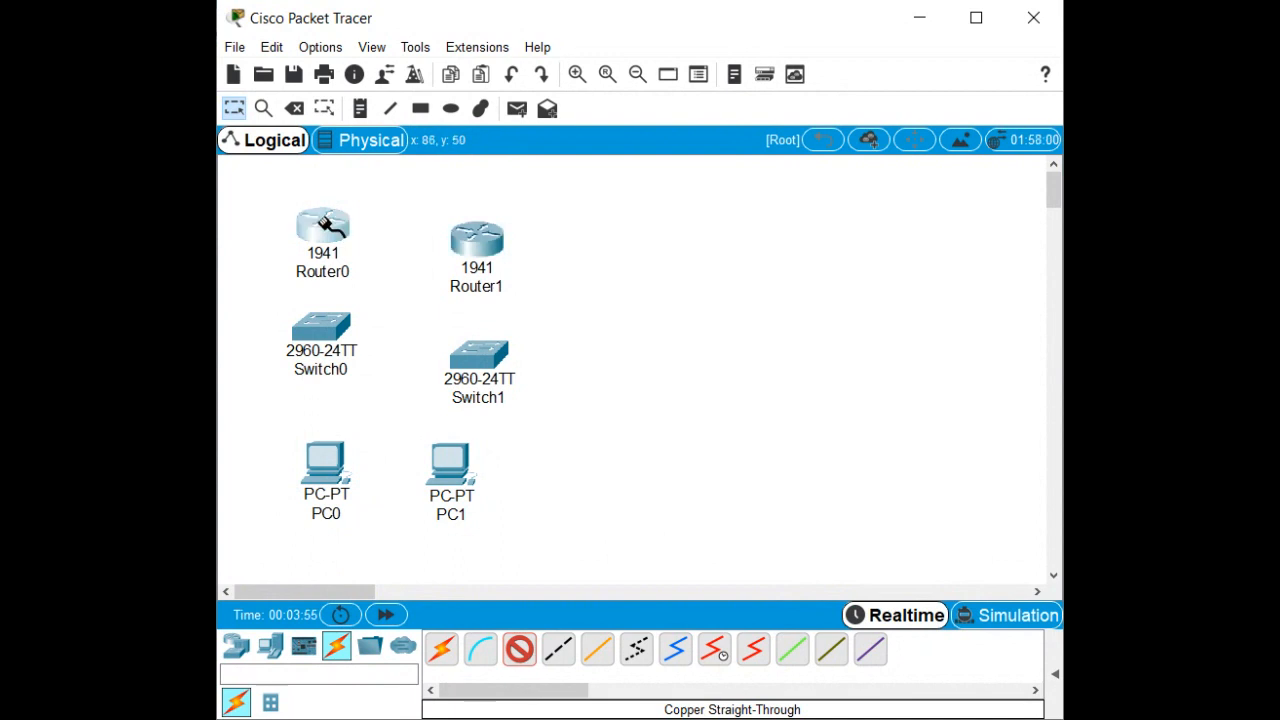
pyautogui.click(320, 222)
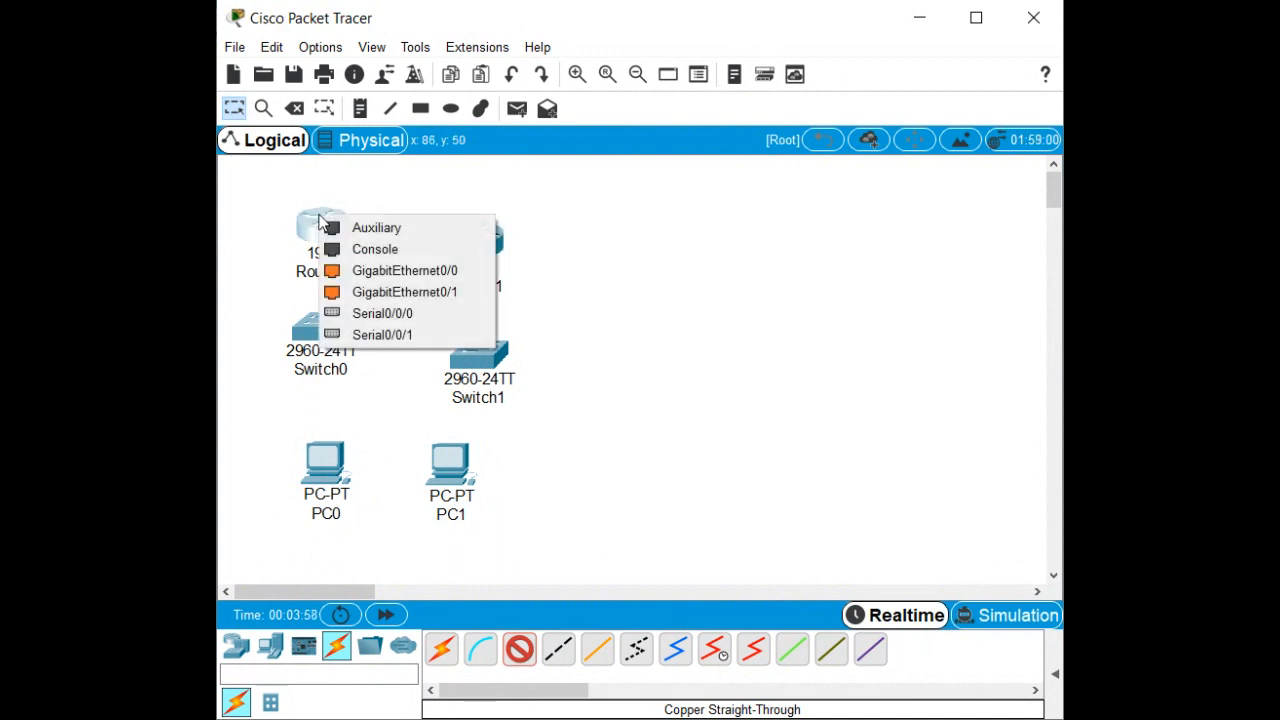
pyautogui.click(362, 295)
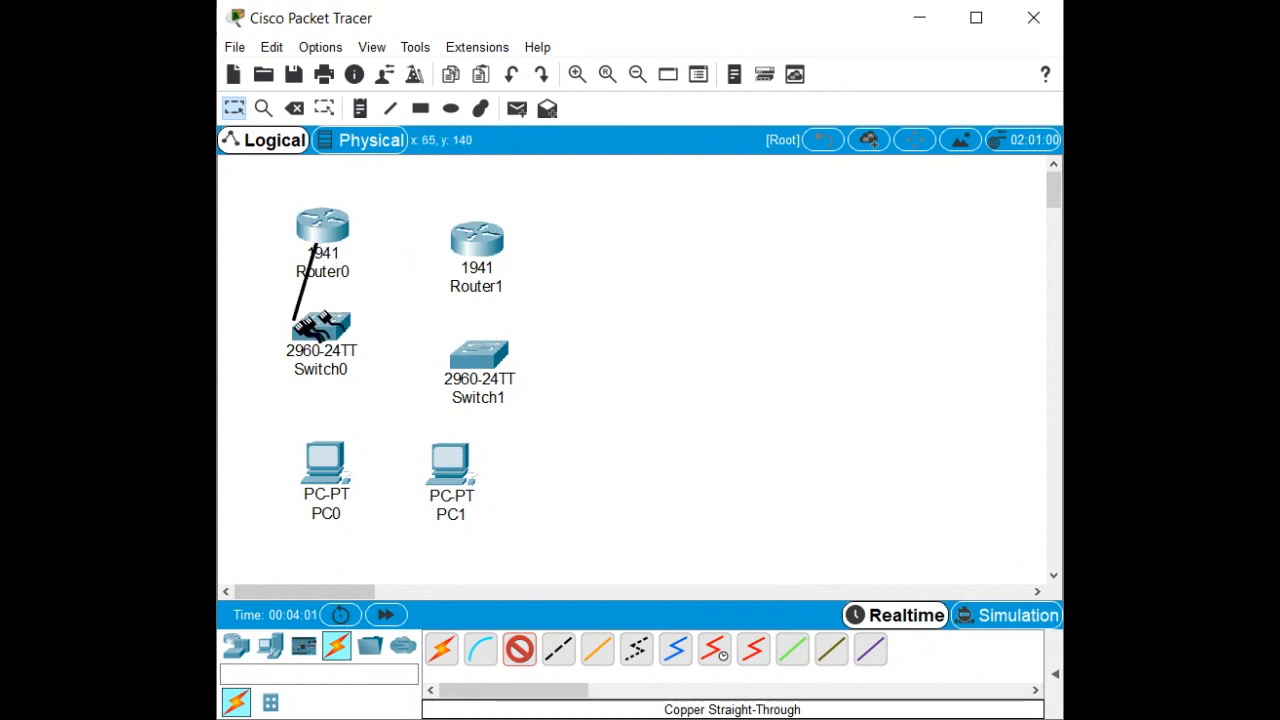
pyautogui.click(329, 340)
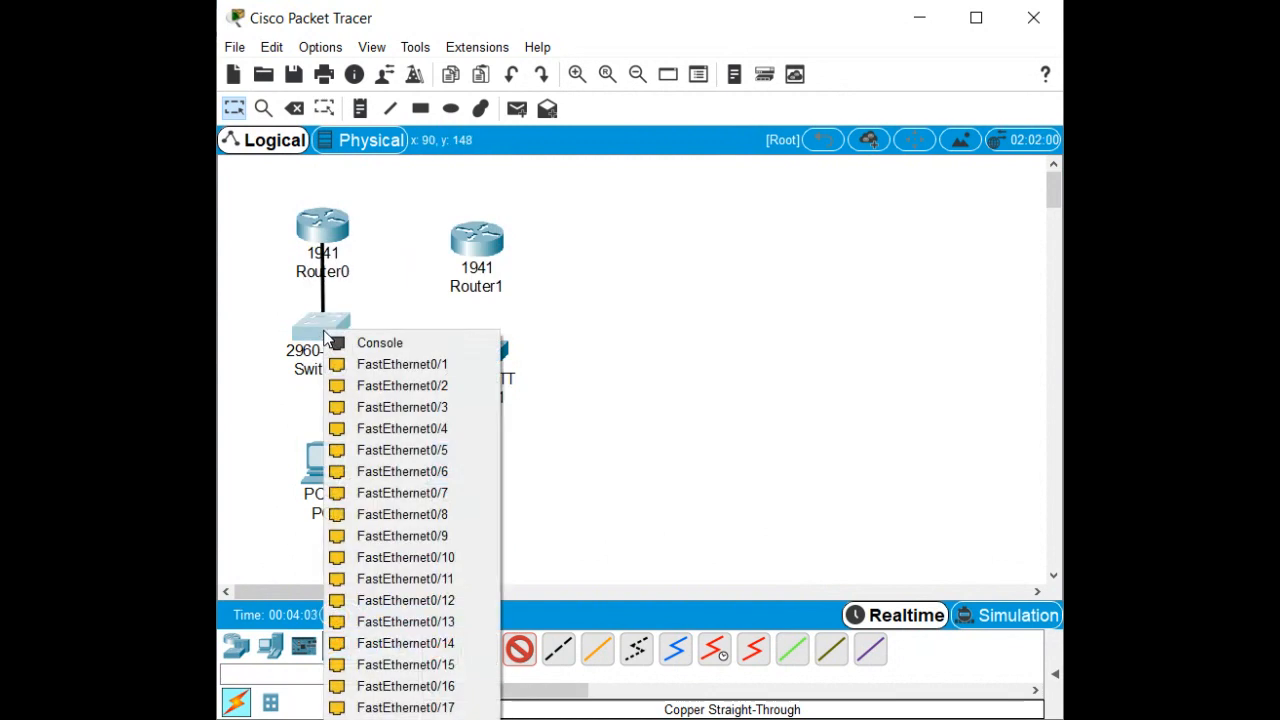
pyautogui.click(352, 451)
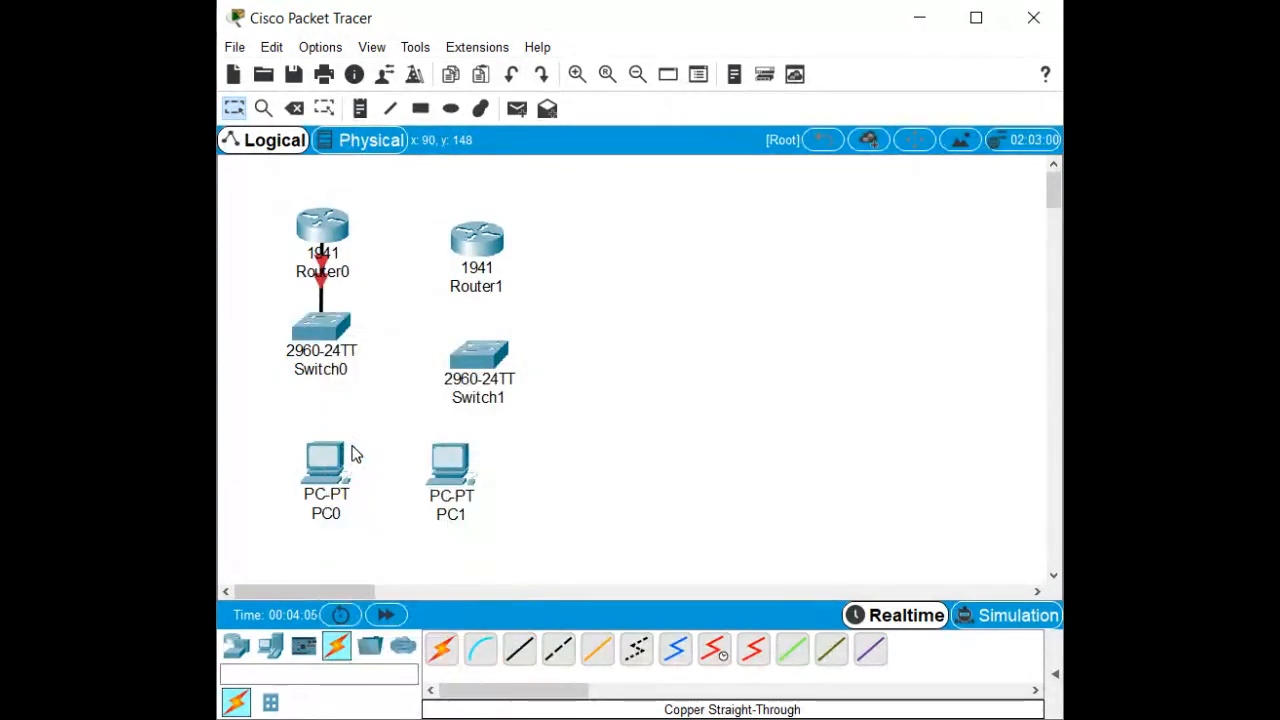
pyautogui.click(519, 649)
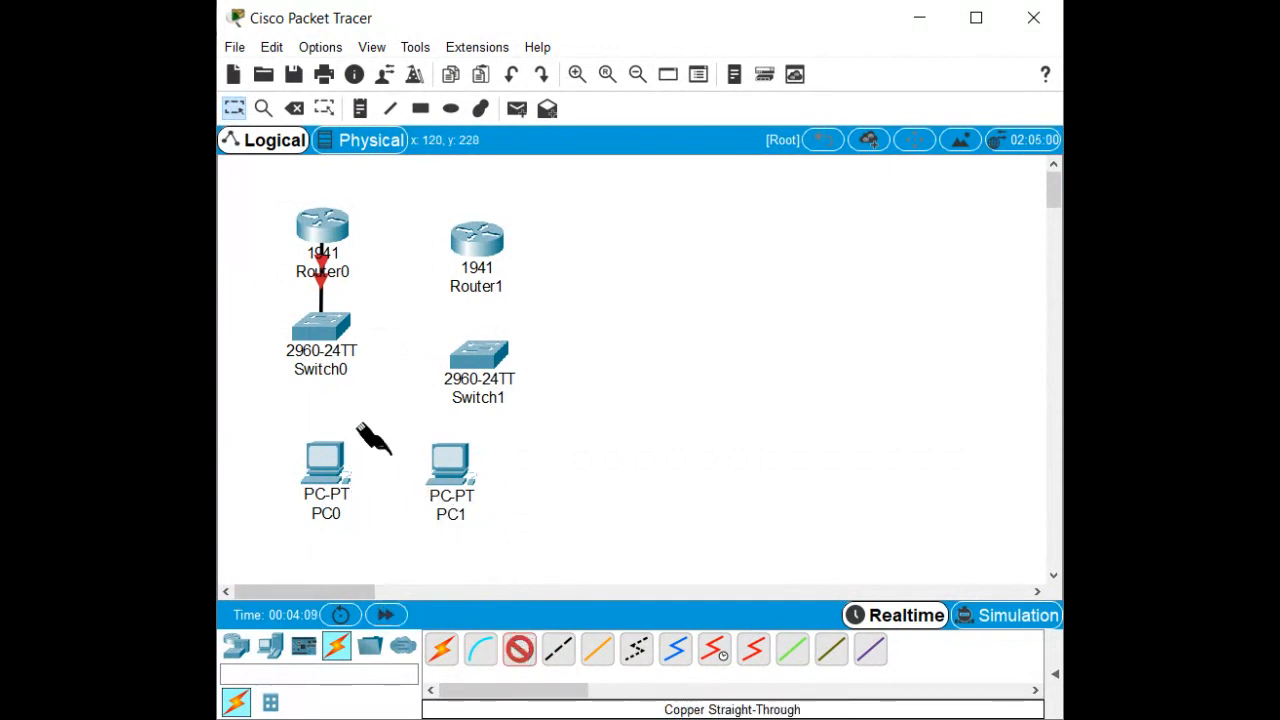
pyautogui.click(326, 336)
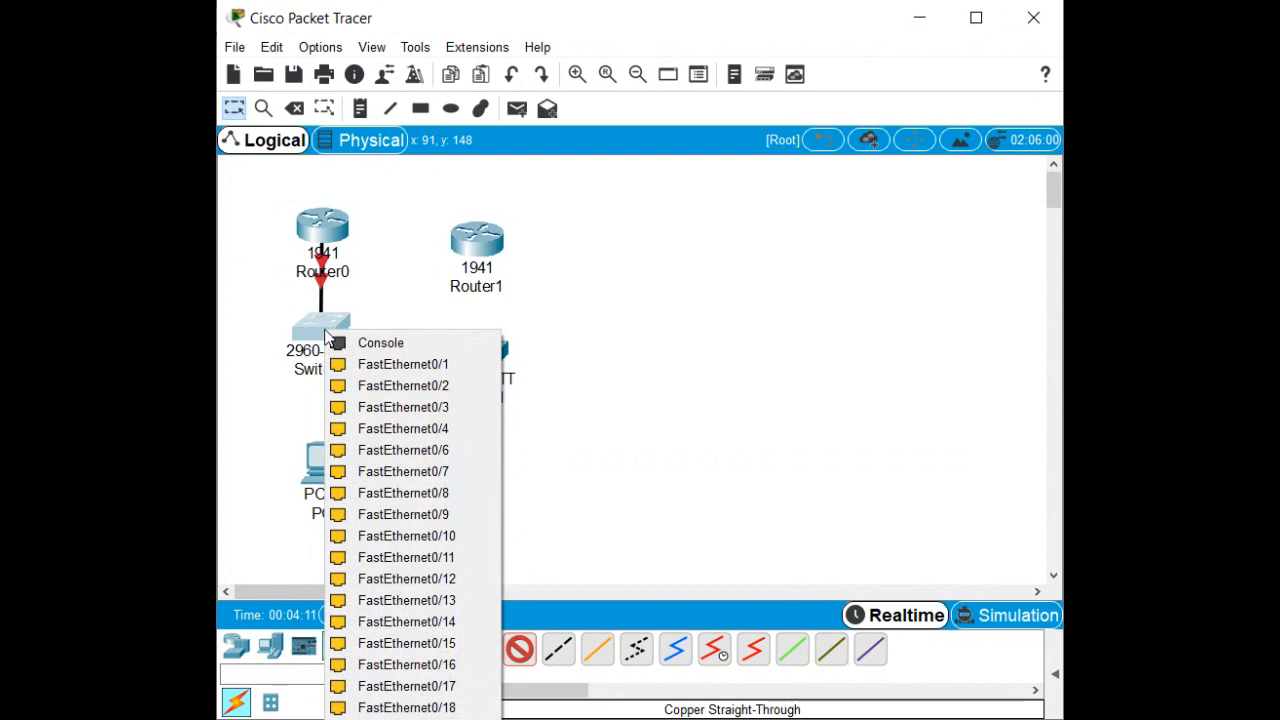
pyautogui.click(362, 450)
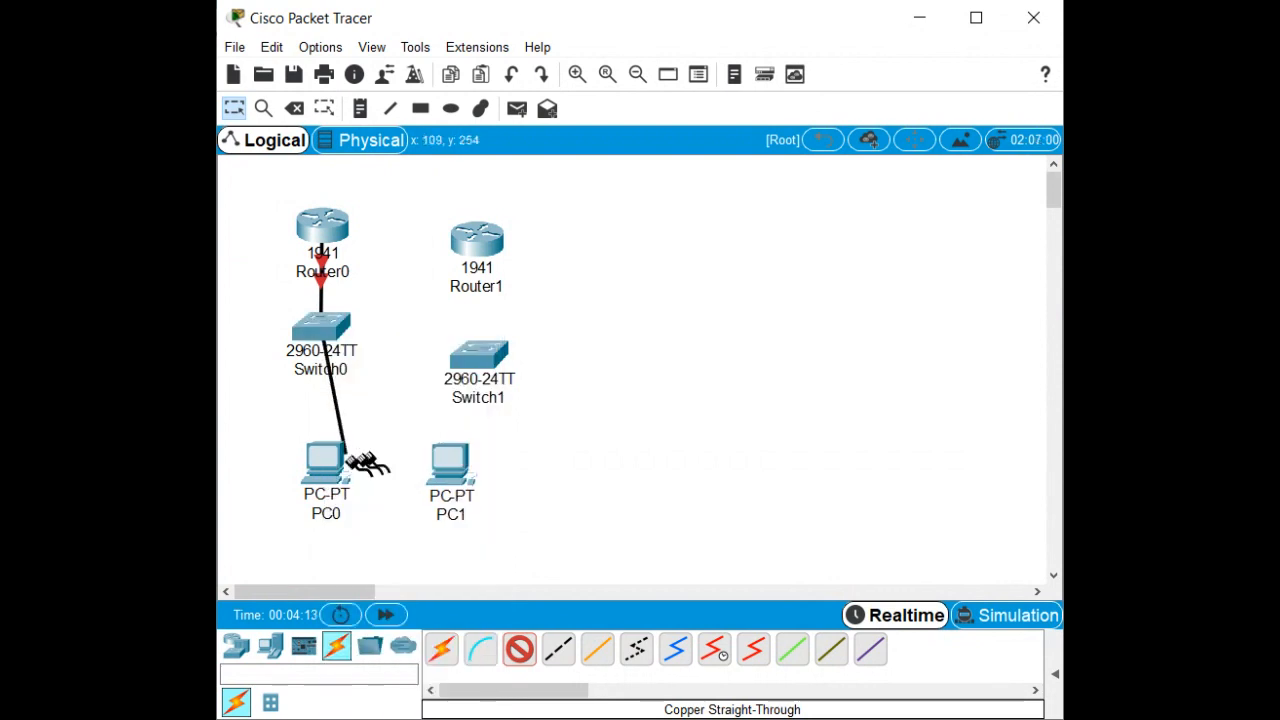
pyautogui.click(328, 462)
pyautogui.click(345, 535)
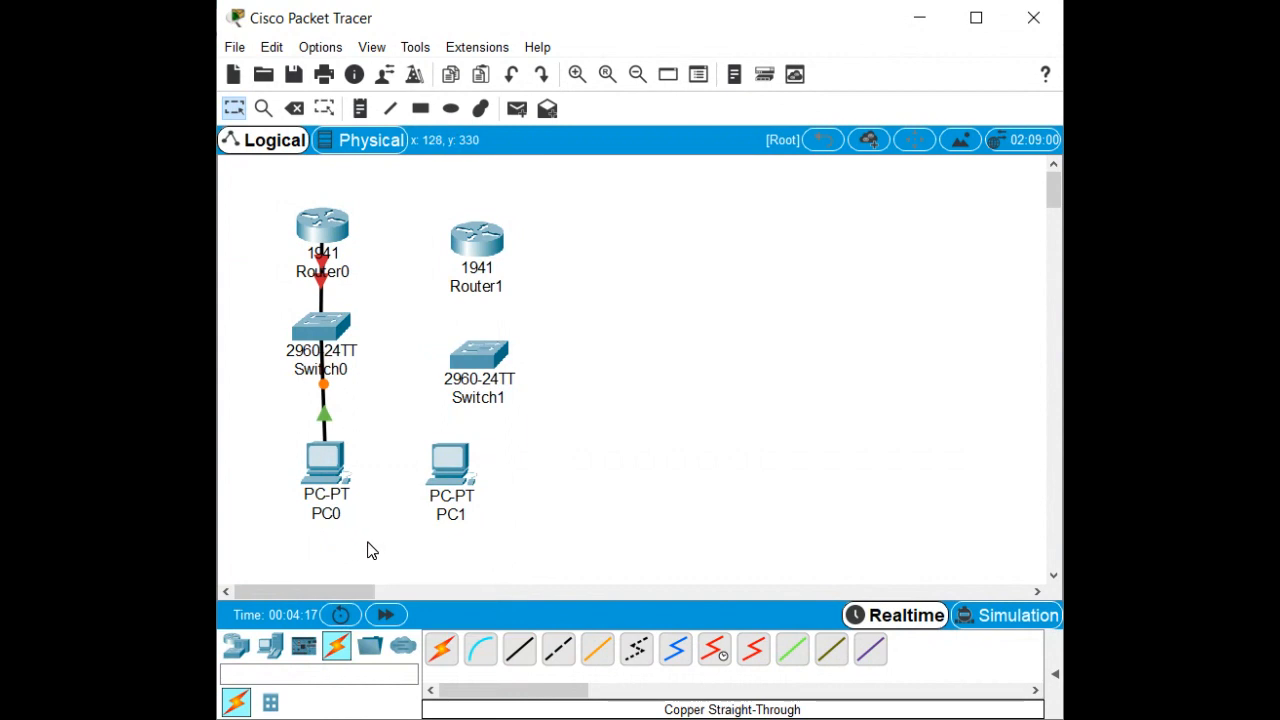
# Cable PC1 Fa0 to Switch1, move PC1 under Switch1, and link Switch1 Fa0/5 to Router1 Gig0/1.
pyautogui.click(519, 649)
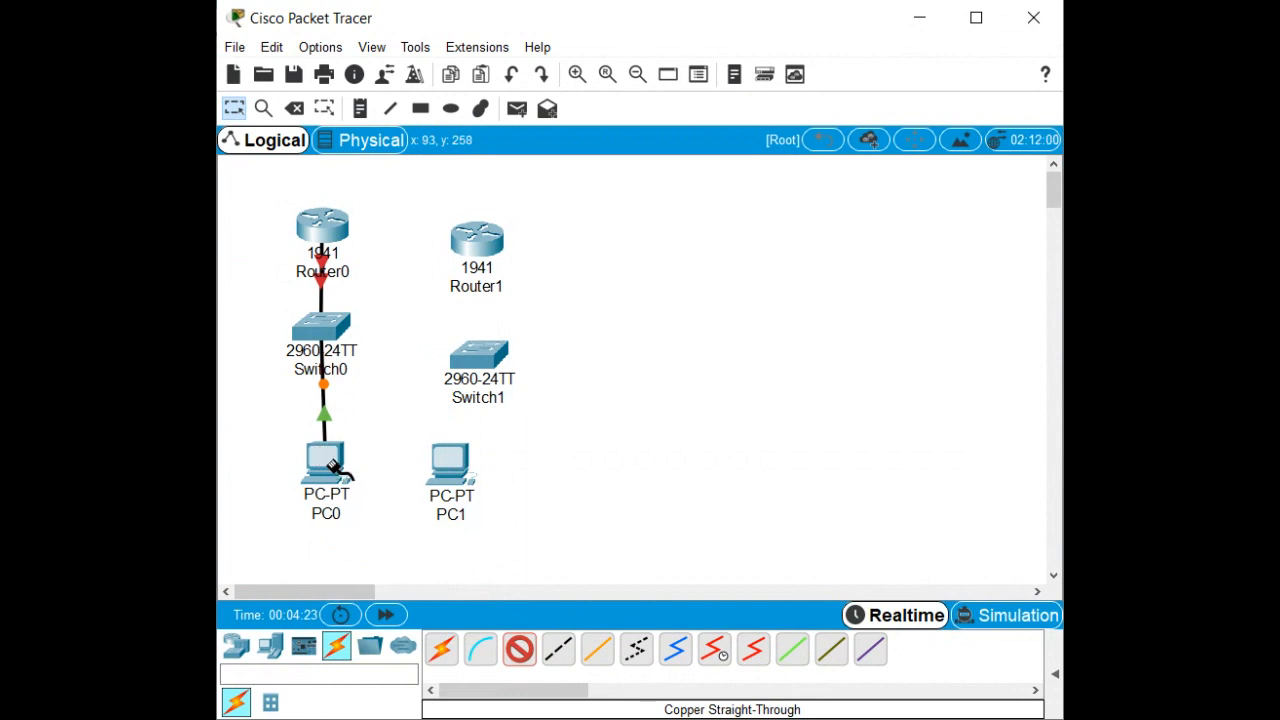
pyautogui.click(452, 470)
pyautogui.click(528, 546)
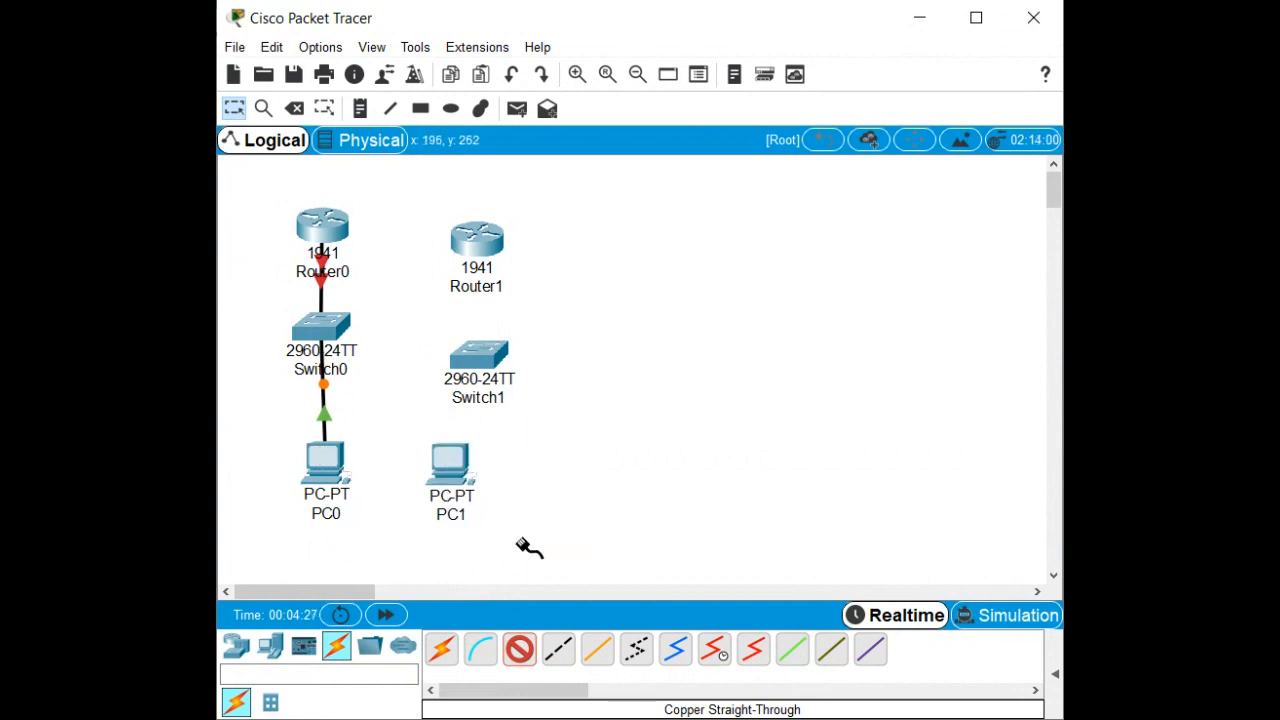
pyautogui.click(485, 361)
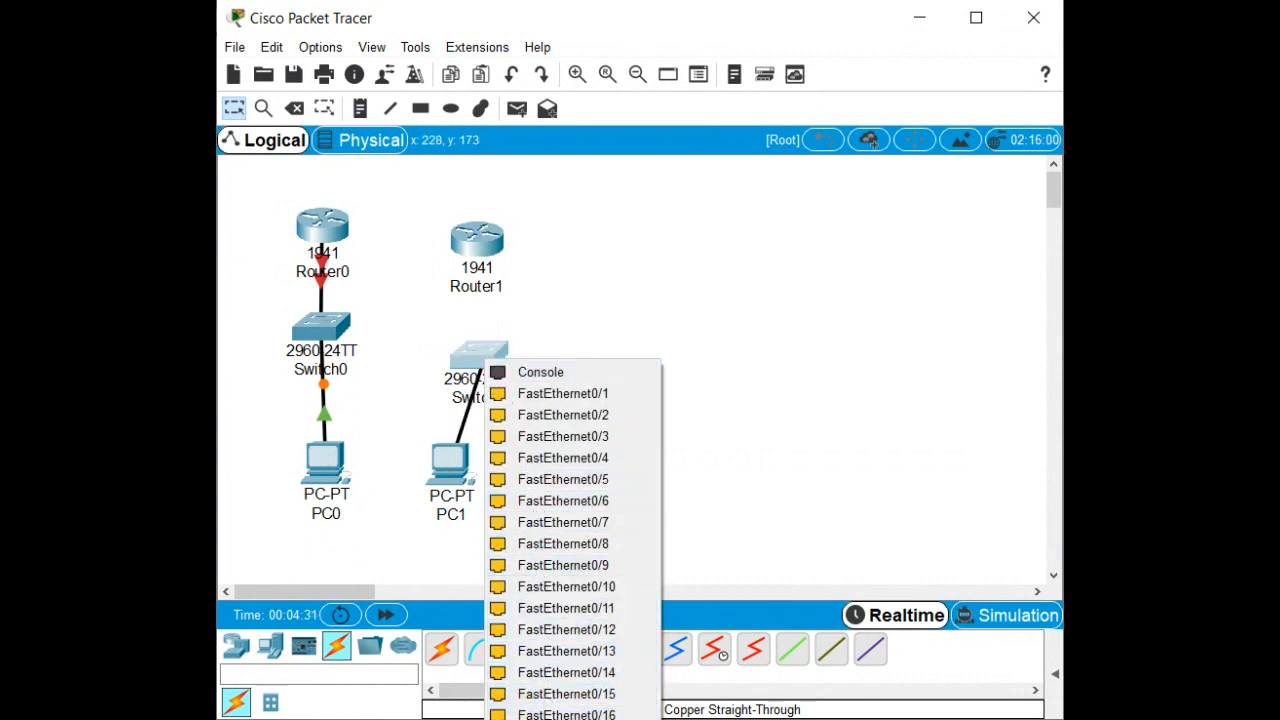
pyautogui.click(560, 715)
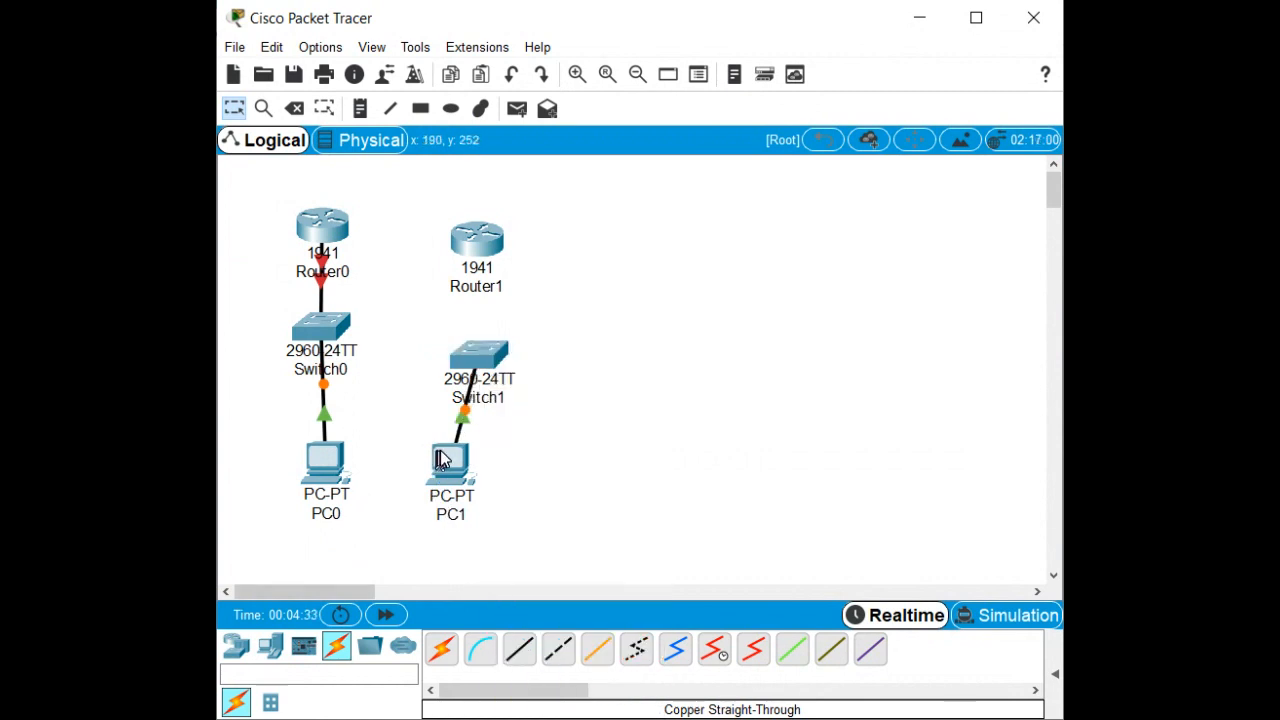
pyautogui.moveTo(443, 460); pyautogui.dragTo(472, 468)
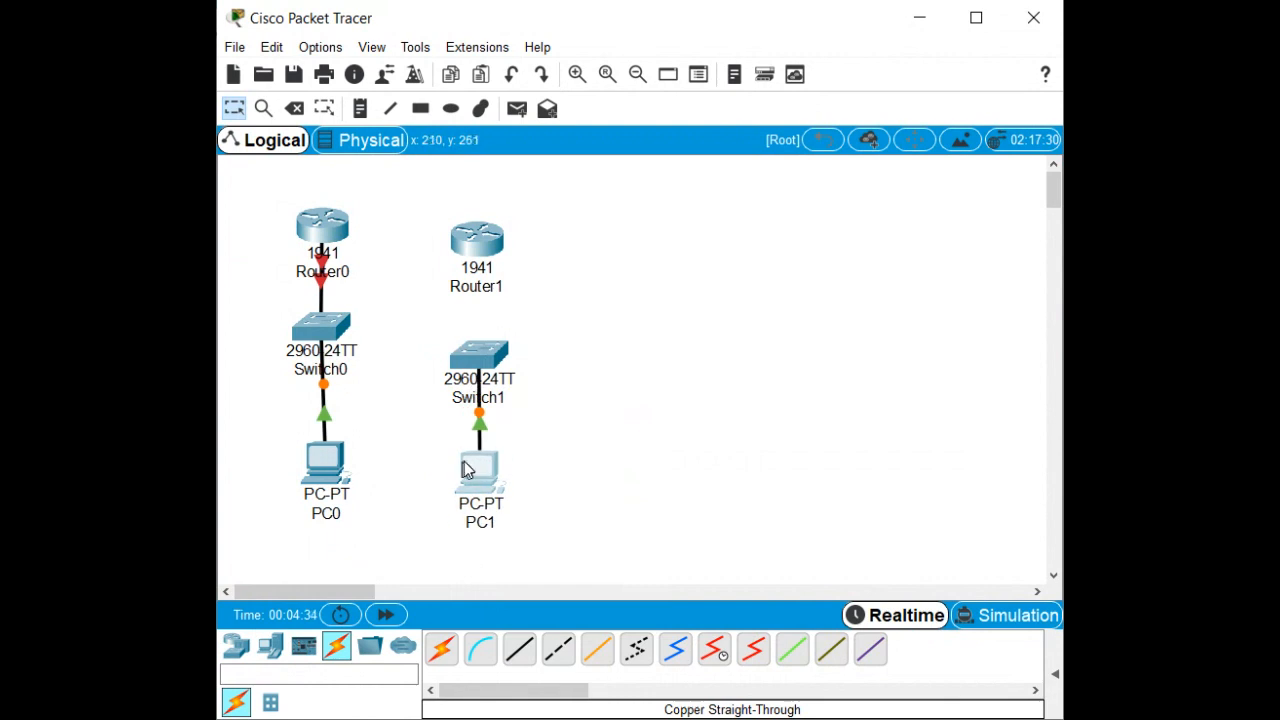
pyautogui.click(520, 652)
pyautogui.click(477, 347)
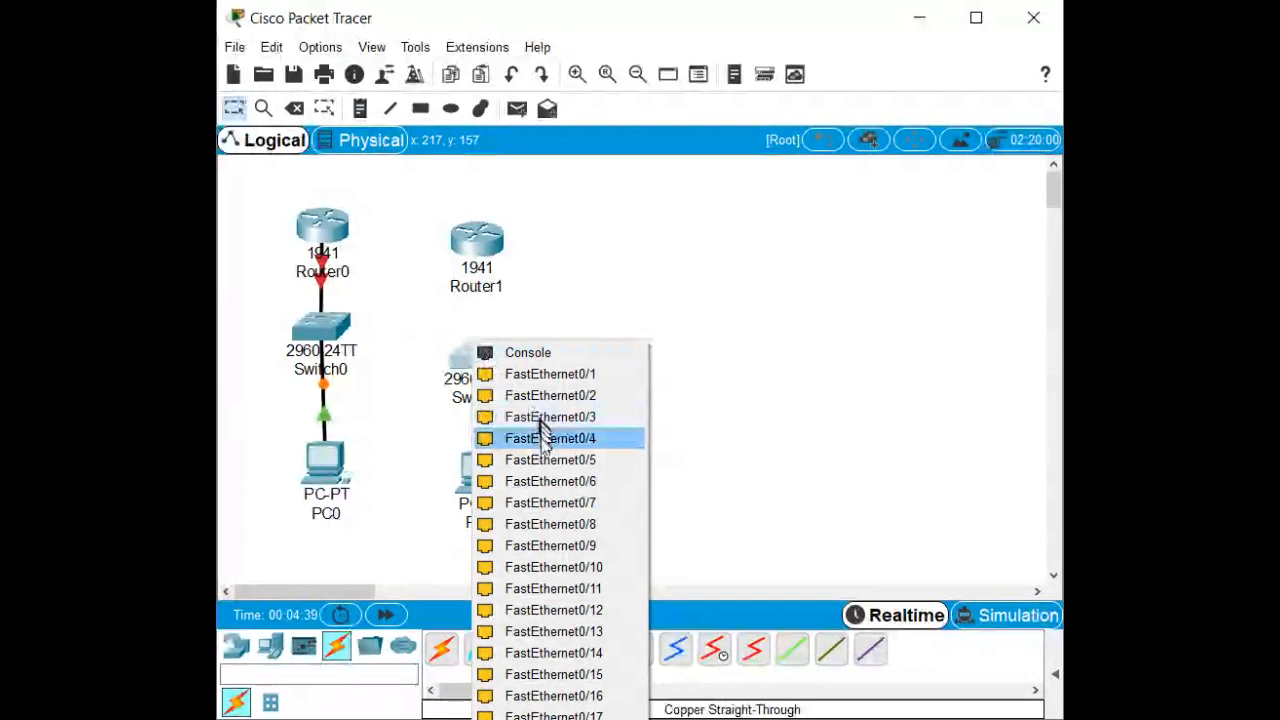
pyautogui.click(545, 459)
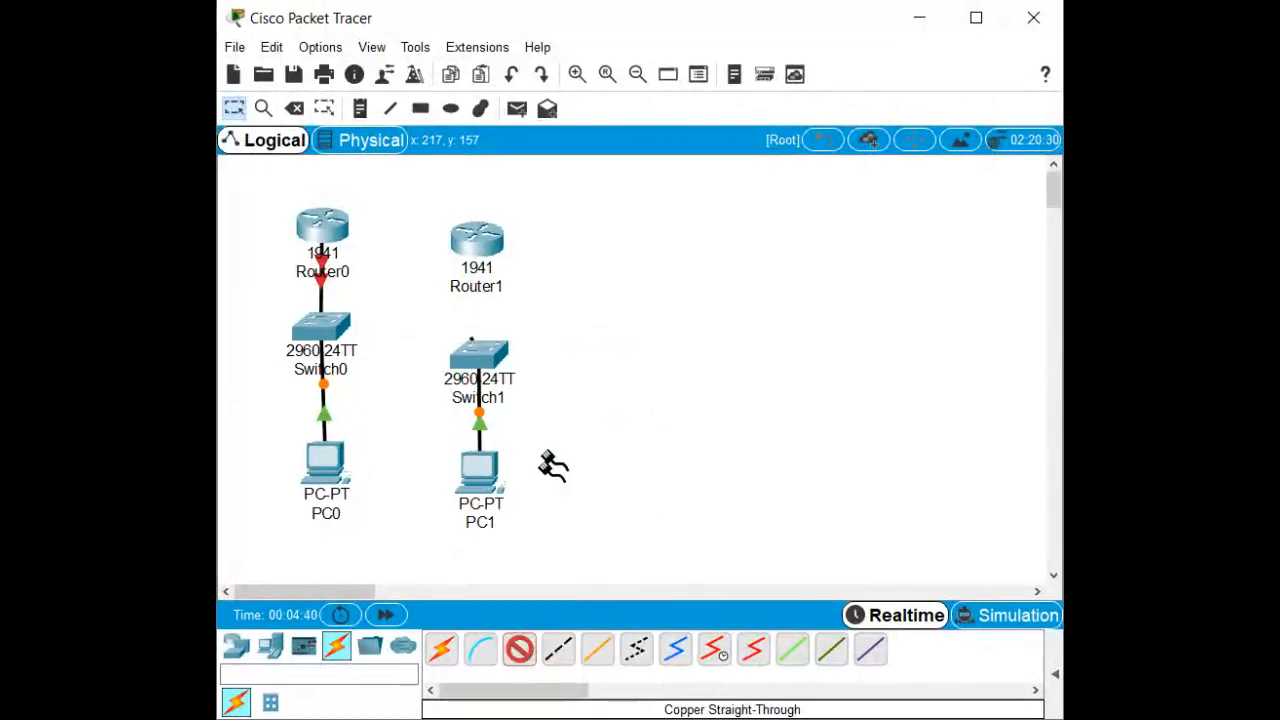
pyautogui.click(475, 250)
pyautogui.click(512, 321)
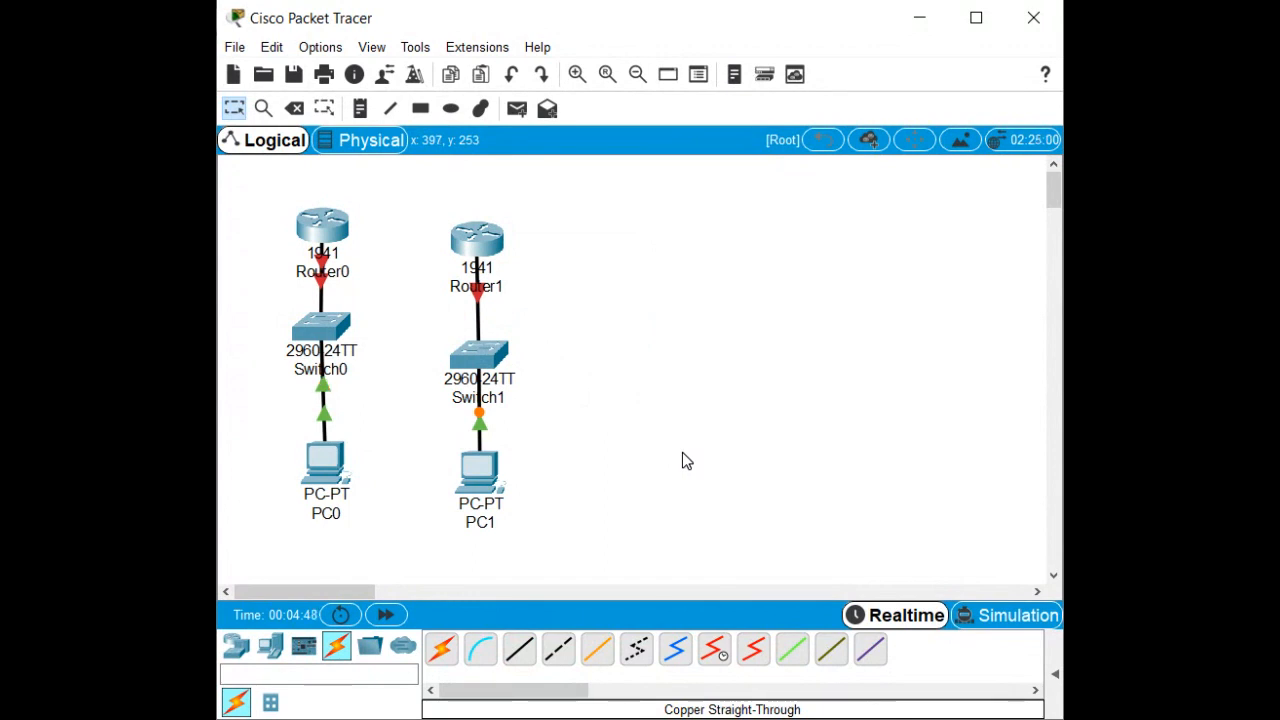
# Connect Router0 Serial0/0/1 to Router1 Serial0/0/0 with a serial DCE cable.
pyautogui.click(323, 232)
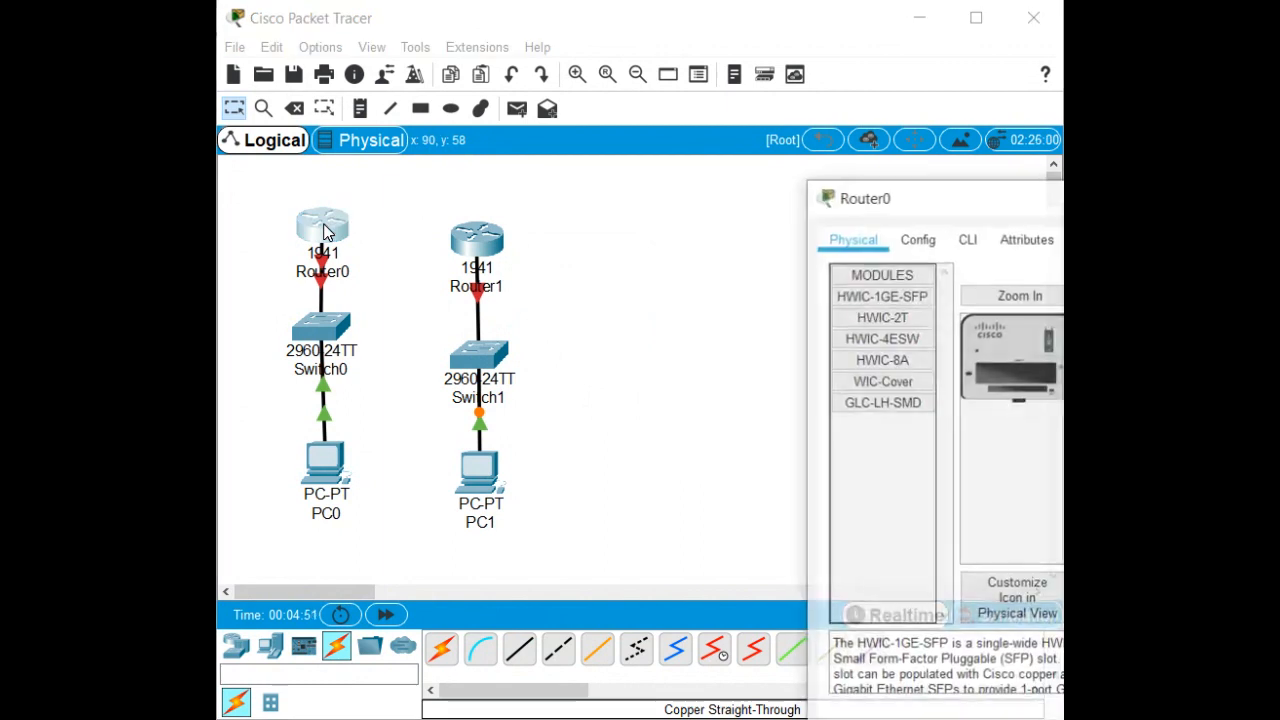
pyautogui.hotkey('alt', 'F4')
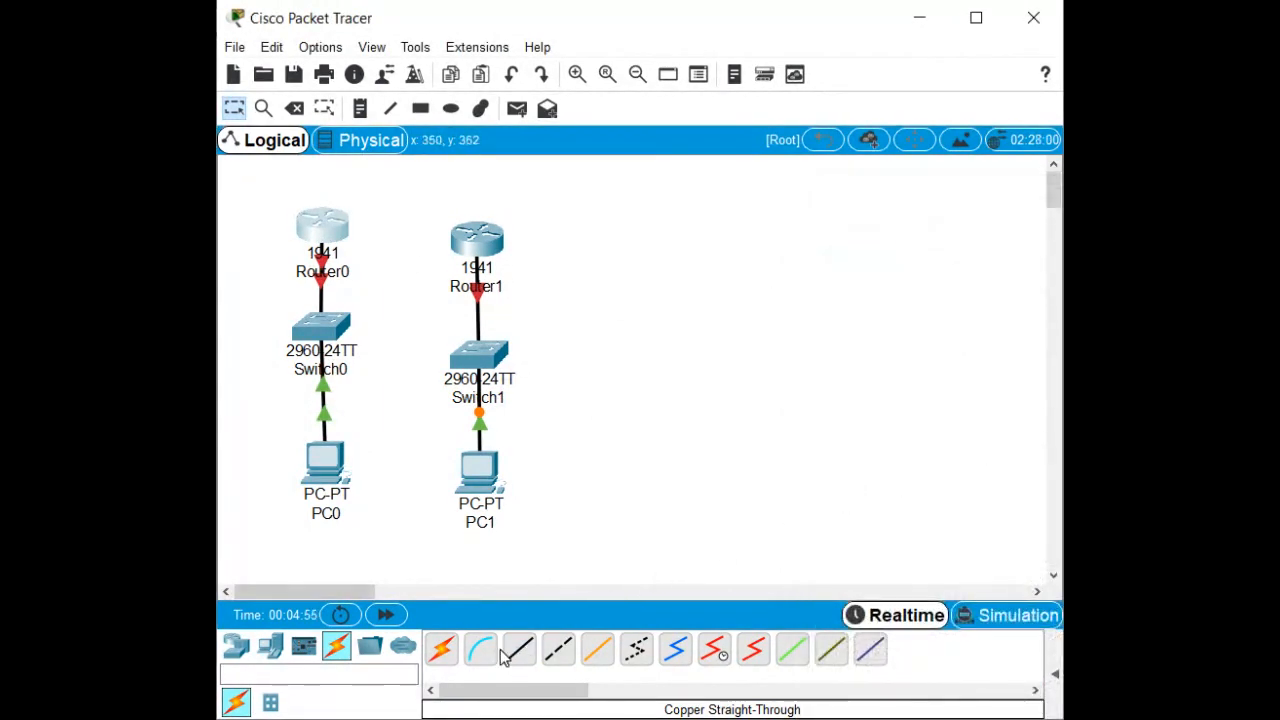
pyautogui.click(443, 652)
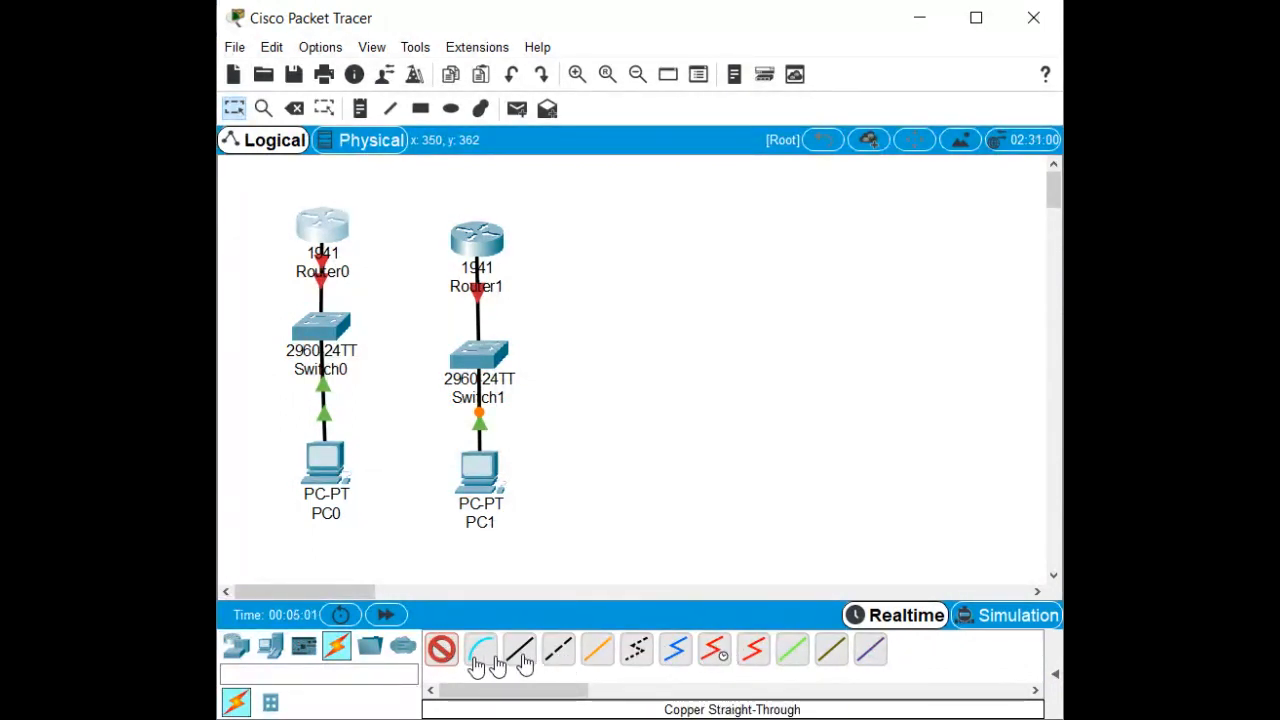
pyautogui.click(714, 648)
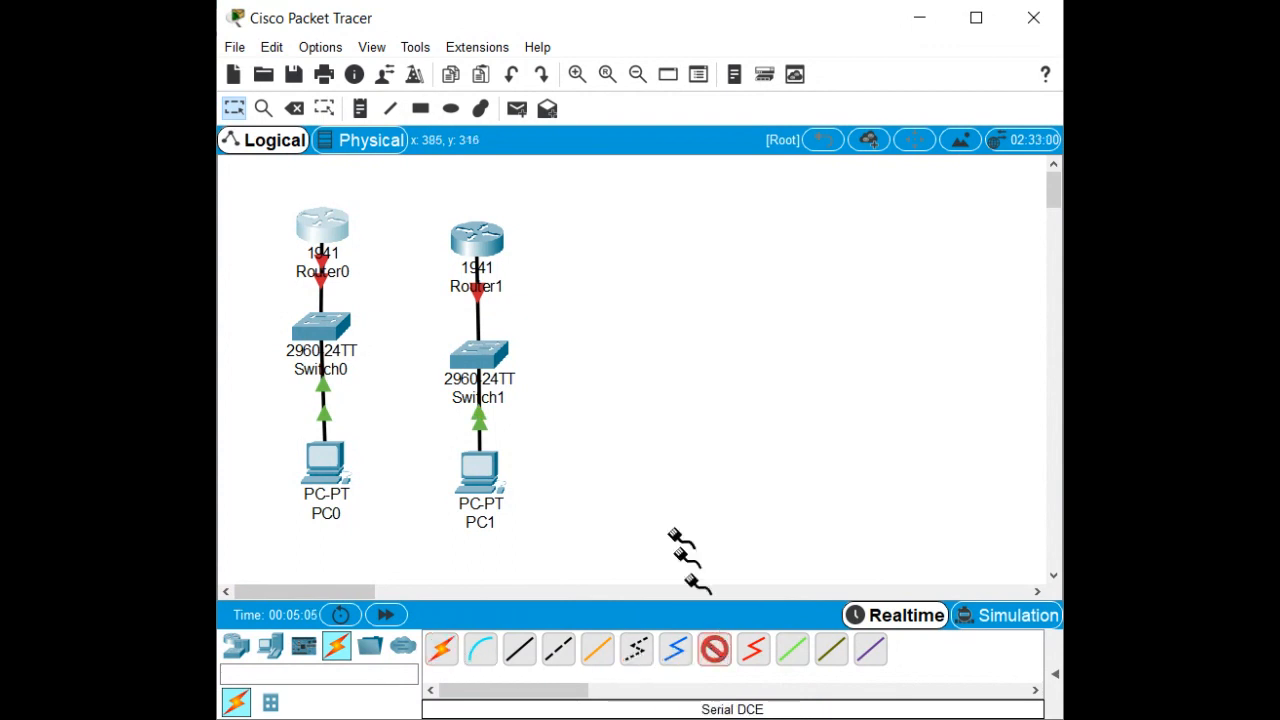
pyautogui.click(328, 226)
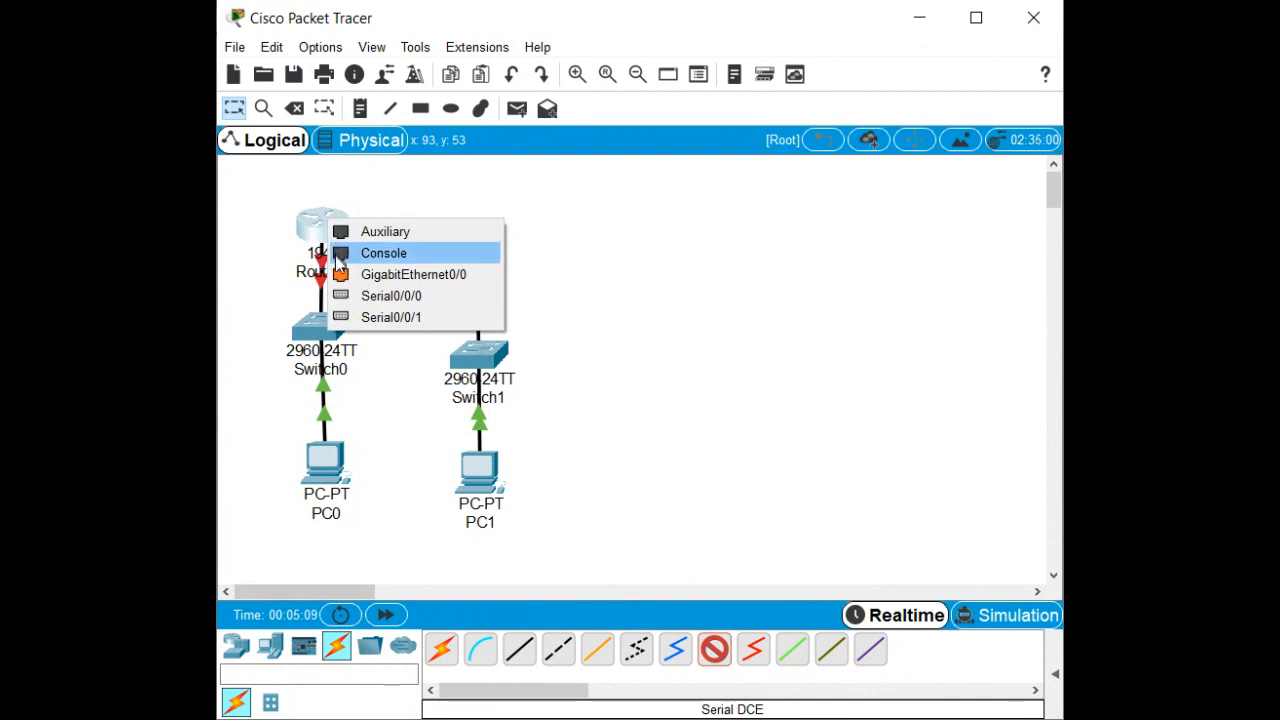
pyautogui.click(344, 320)
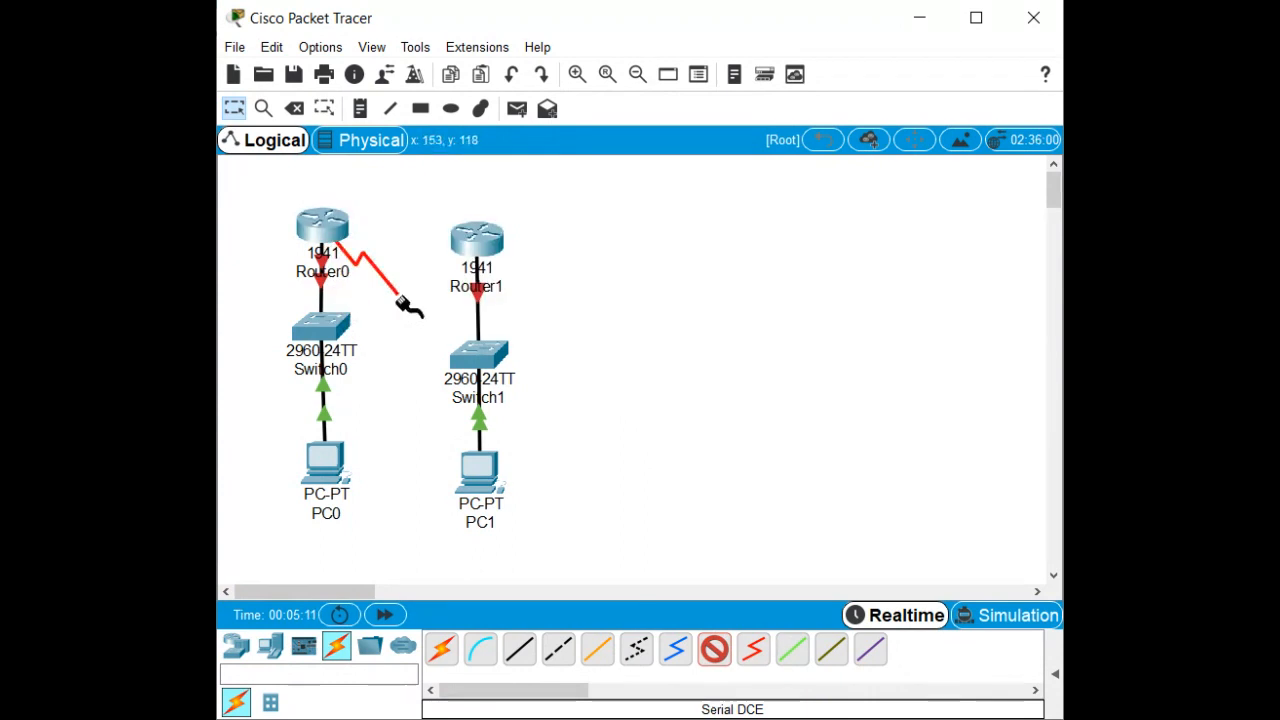
pyautogui.click(462, 240)
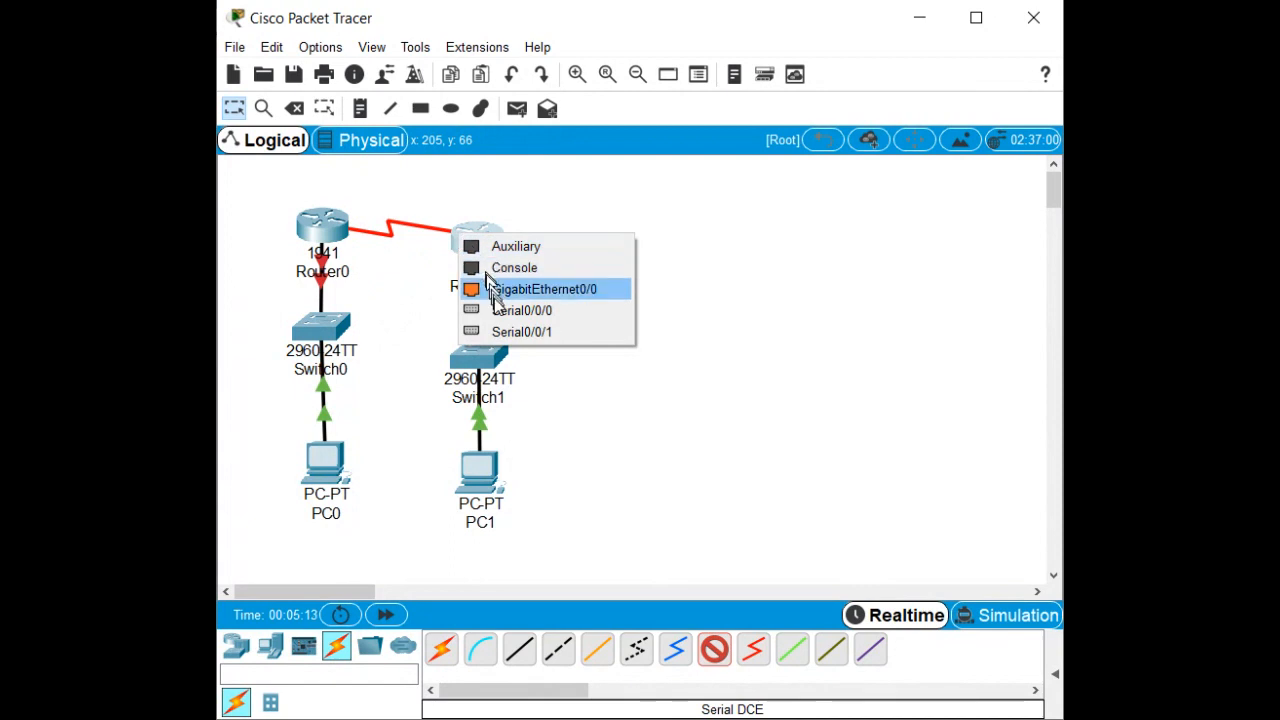
pyautogui.click(500, 312)
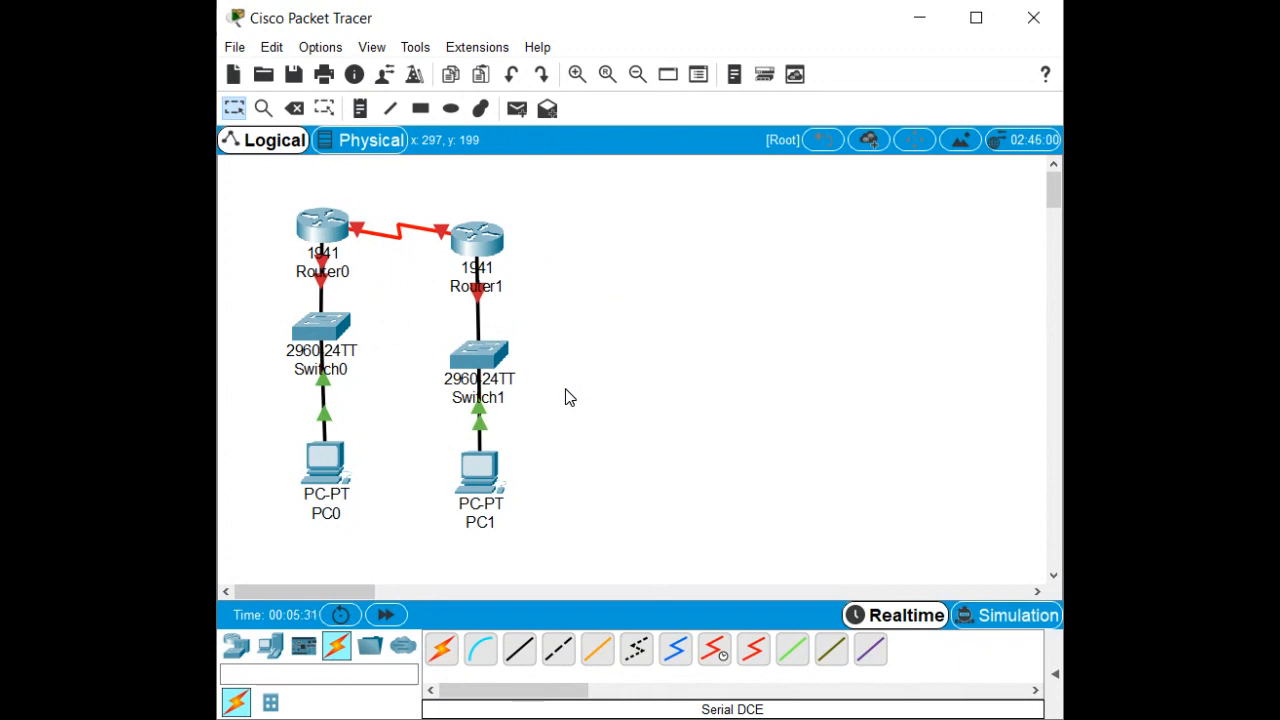
pyautogui.click(478, 242)
pyautogui.click(930, 175)
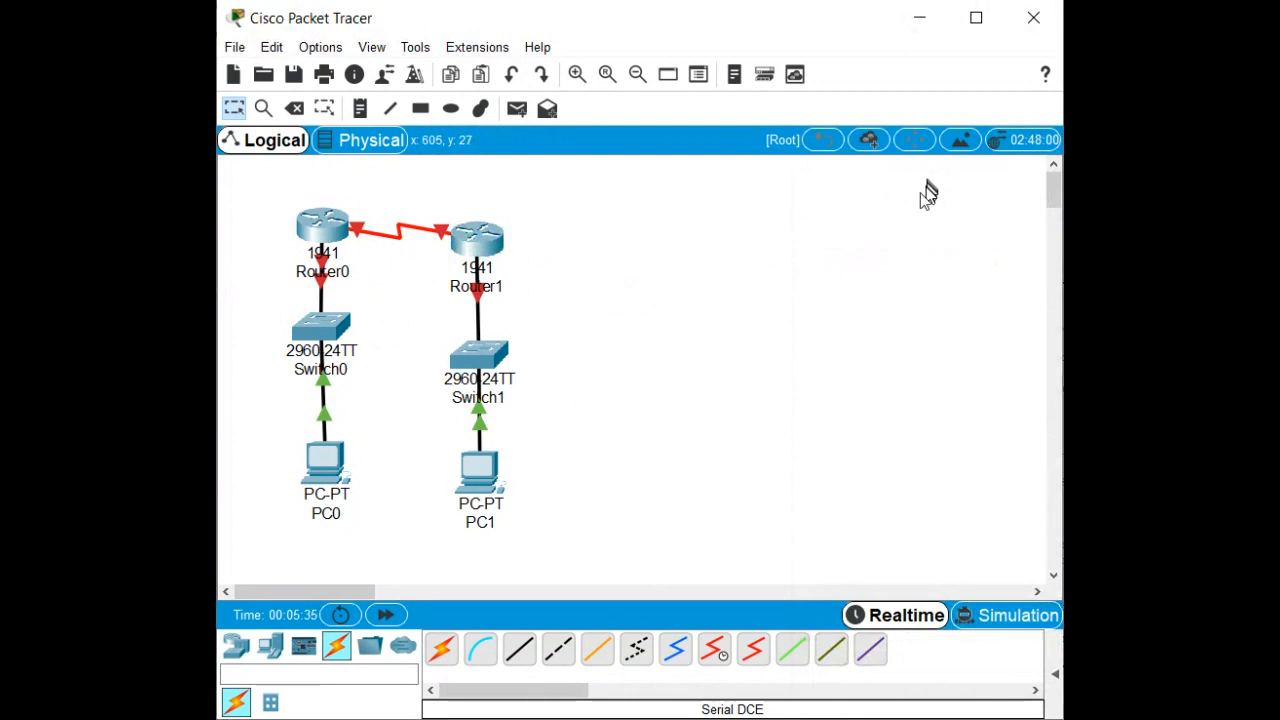
# Restore and move Router1's window, view its Physical layout, then close it.
pyautogui.click(1260, 194)
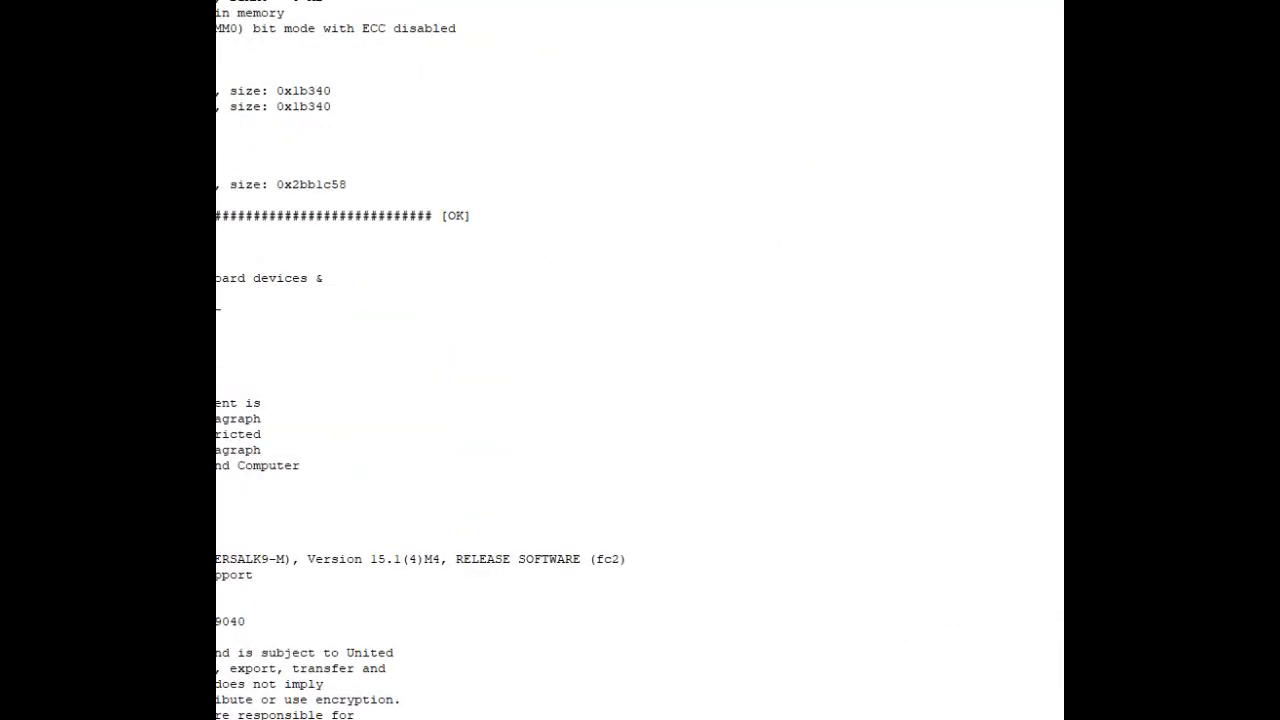
pyautogui.click(1260, 8)
pyautogui.moveTo(951, 203); pyautogui.dragTo(621, 131)
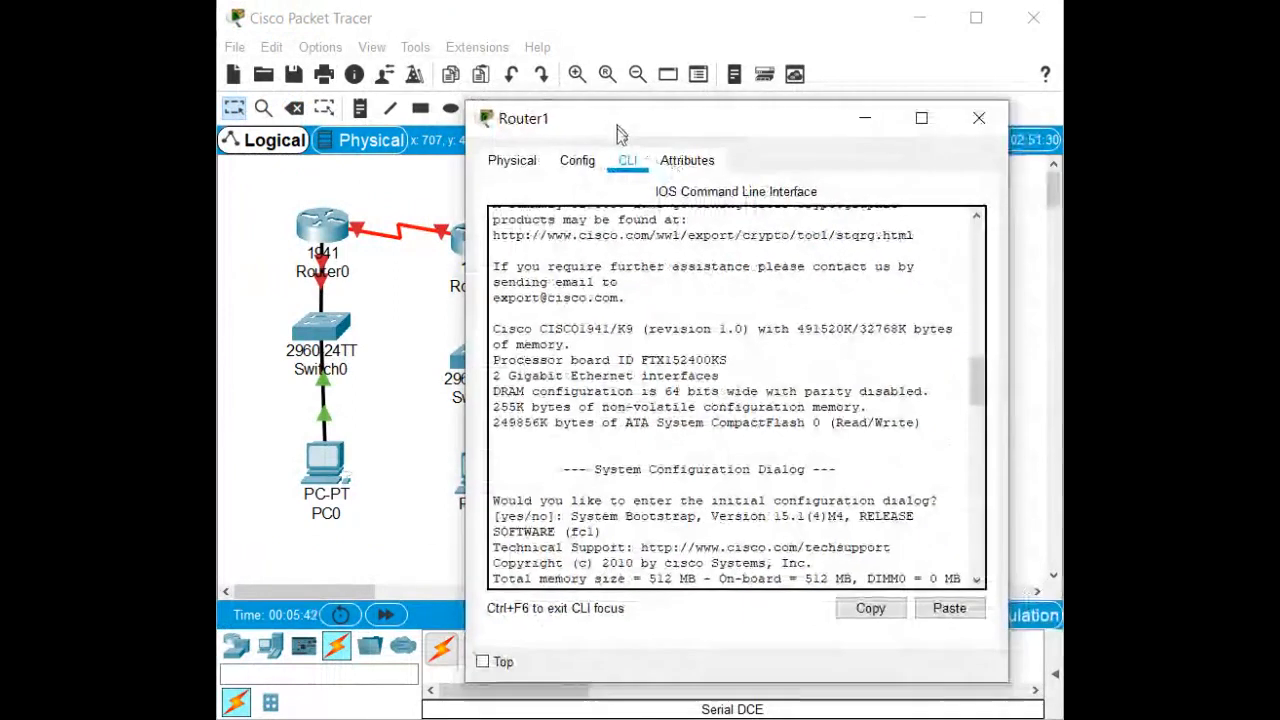
pyautogui.click(513, 162)
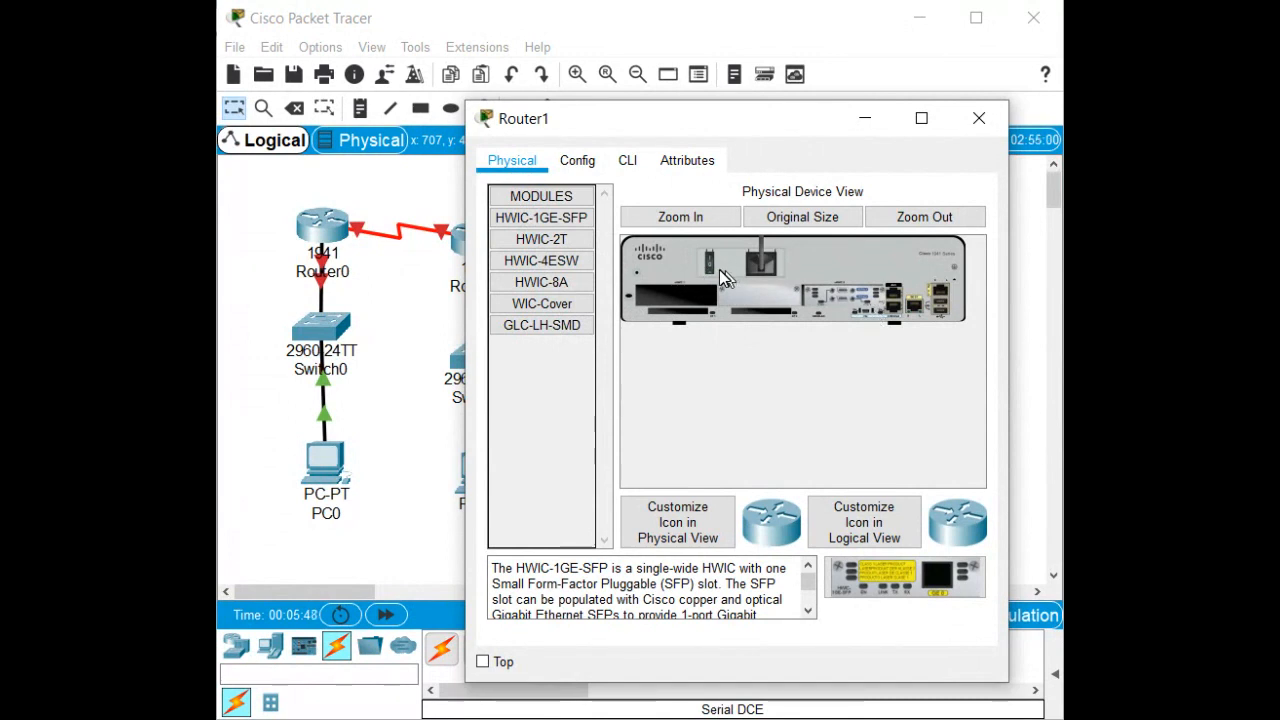
pyautogui.click(979, 118)
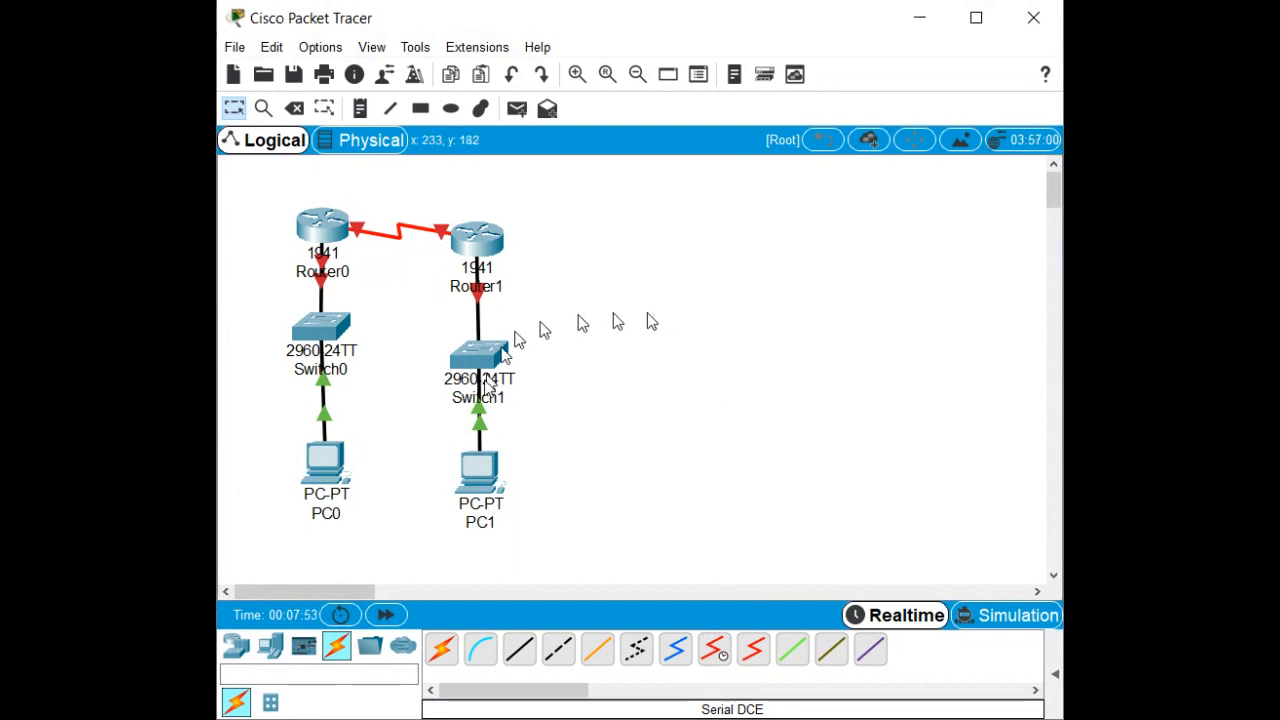
# Set PC0's gateway 192.168.0.1 and FastEthernet0 IP 192.168.0.10 with mask 255.255.255.0.
pyautogui.click(328, 462)
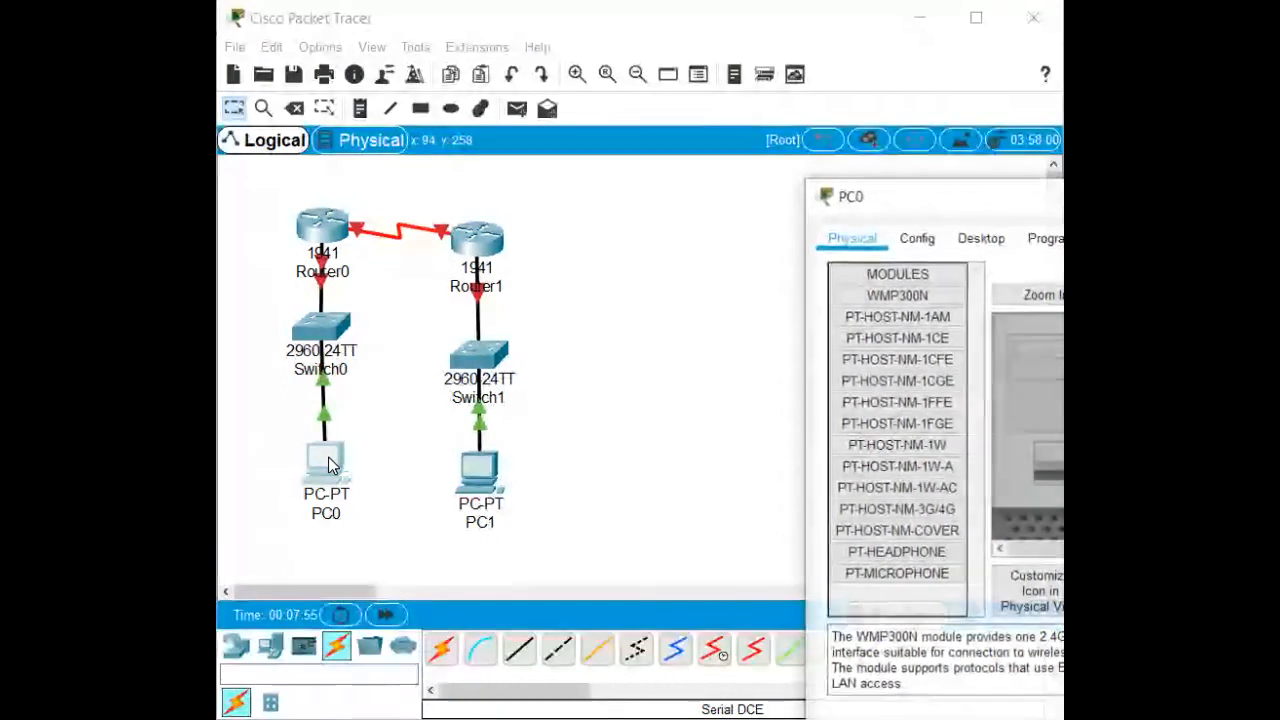
pyautogui.moveTo(1038, 198); pyautogui.dragTo(706, 173)
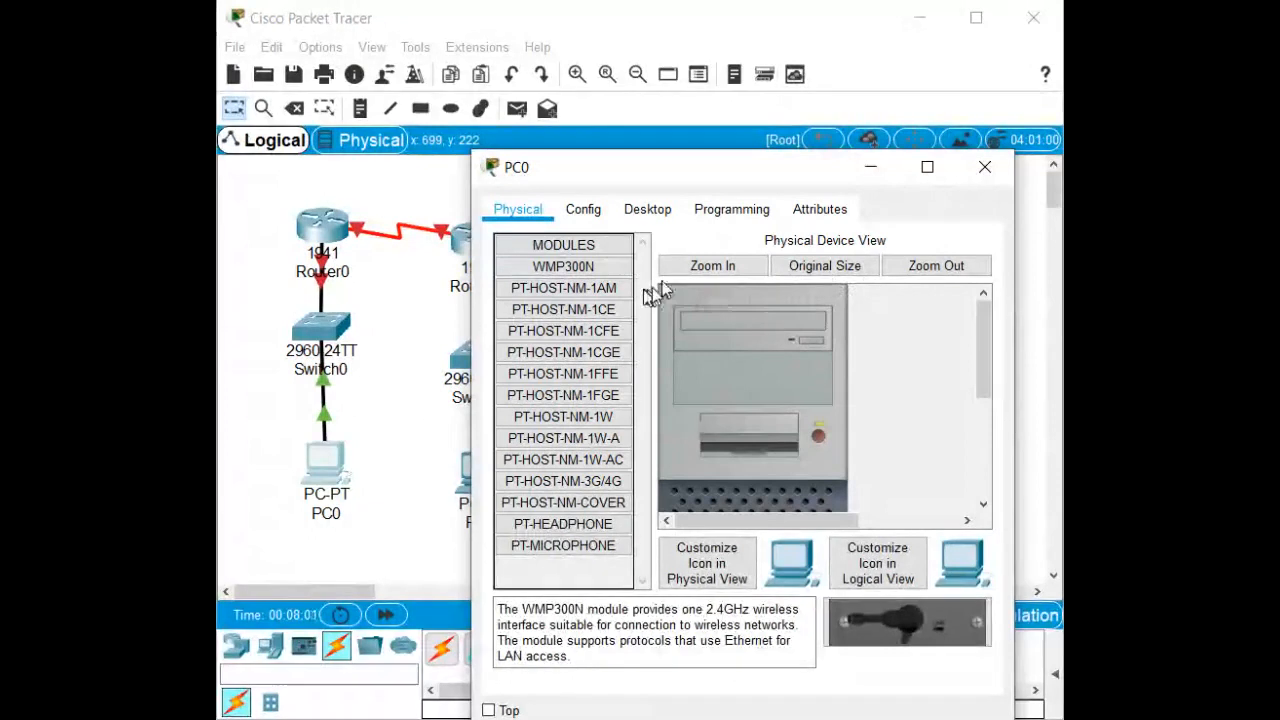
pyautogui.click(585, 212)
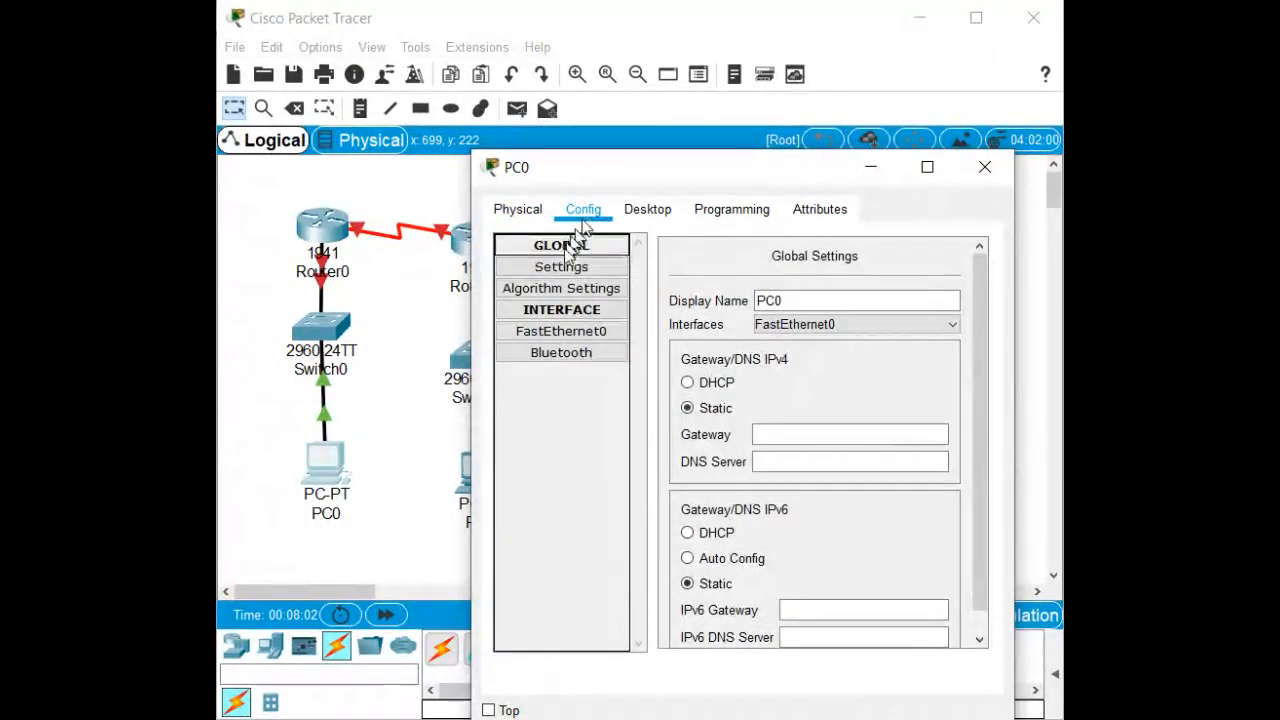
pyautogui.click(800, 436)
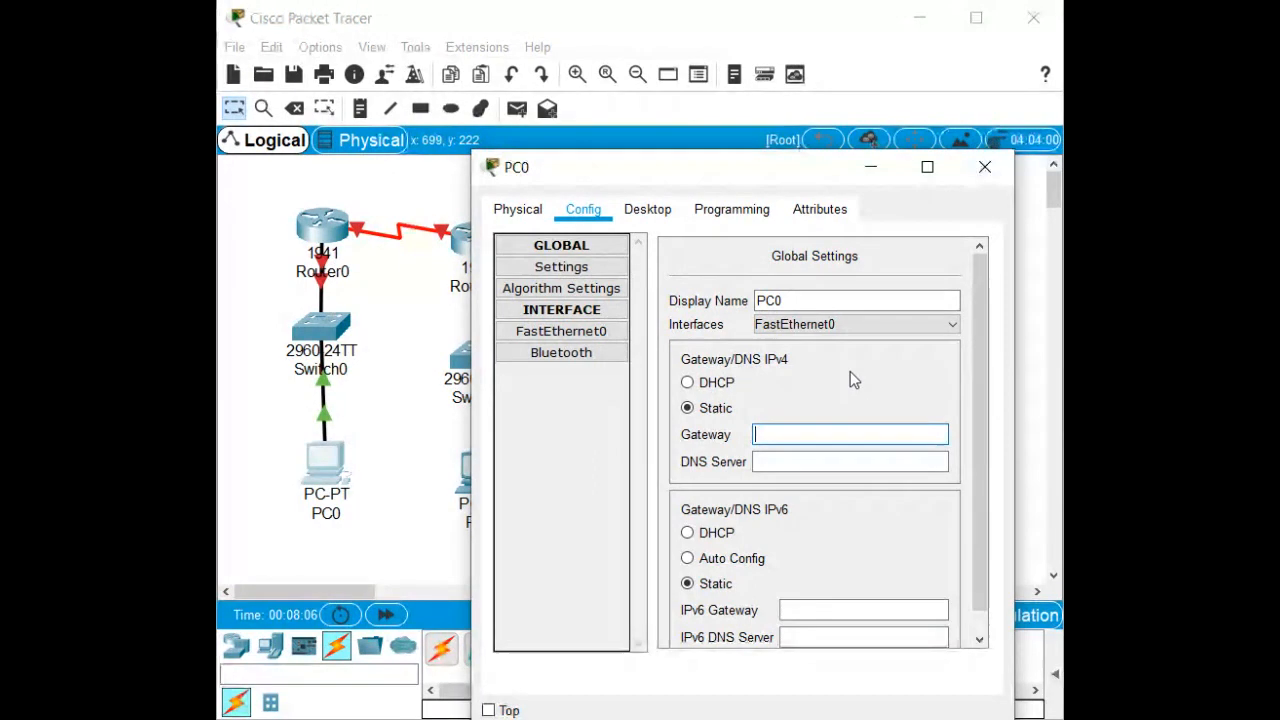
pyautogui.write('192.168.0.1')
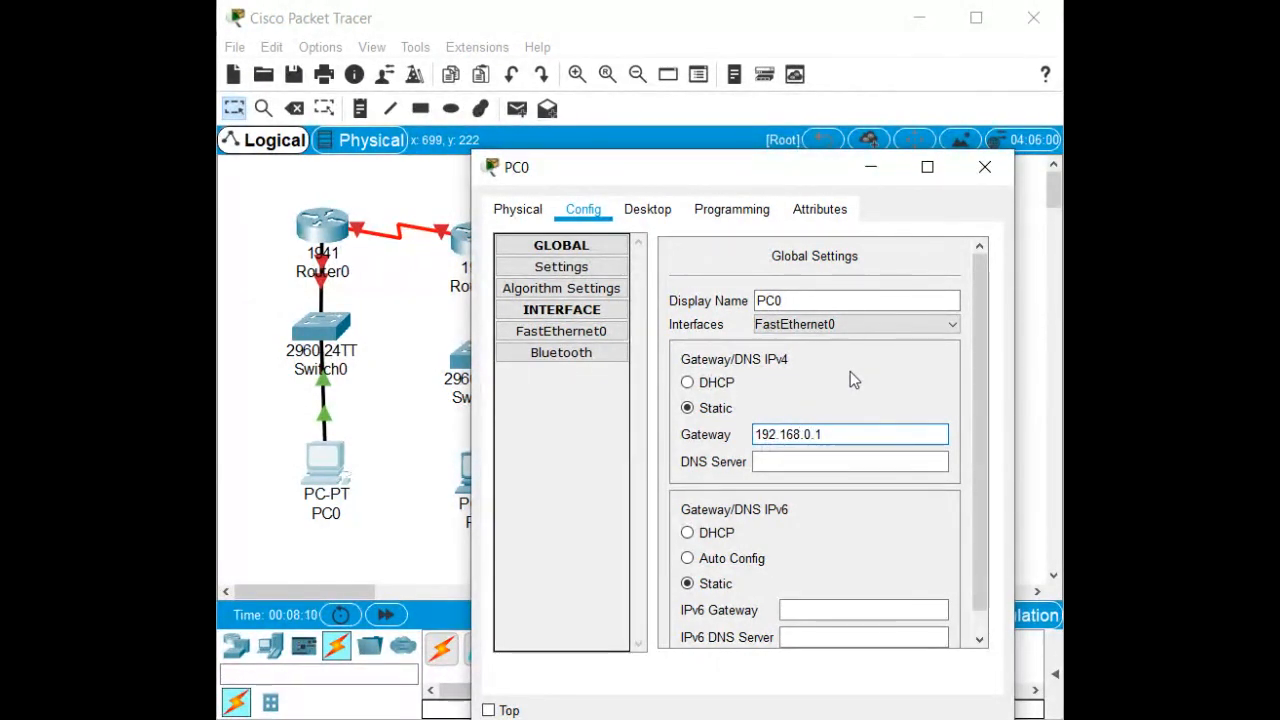
pyautogui.press('Tab')
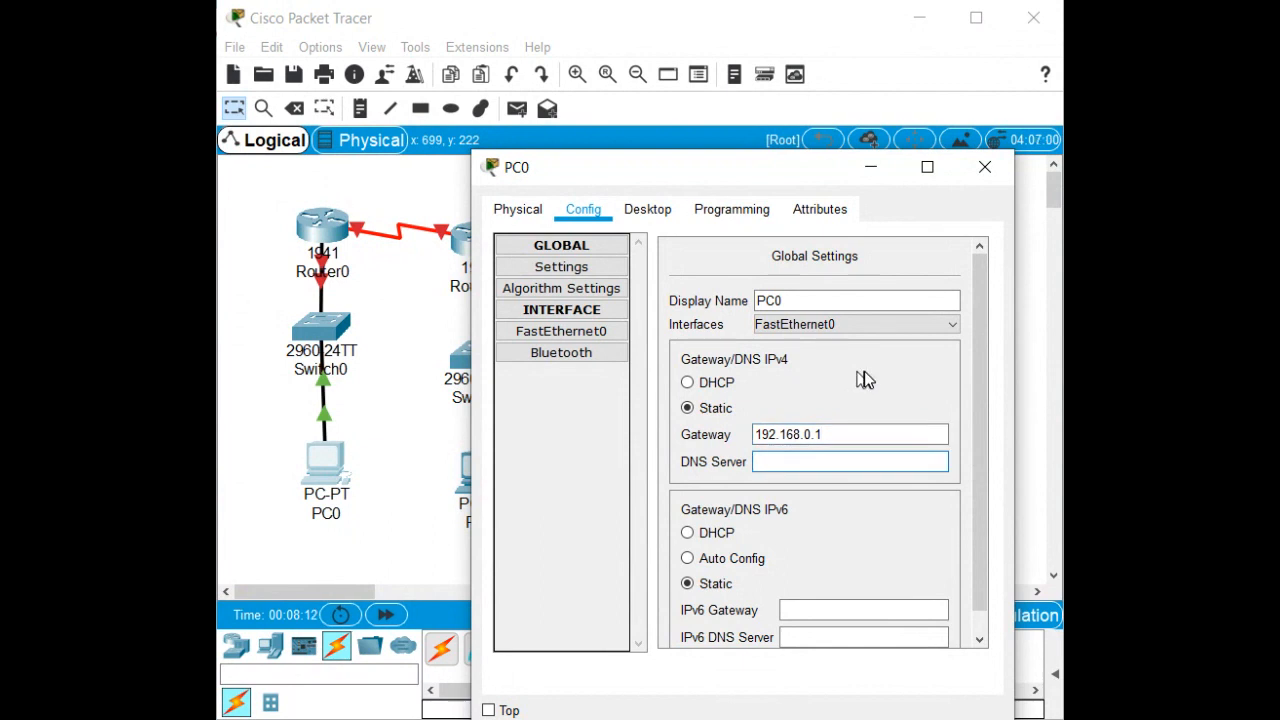
pyautogui.click(605, 331)
pyautogui.click(843, 413)
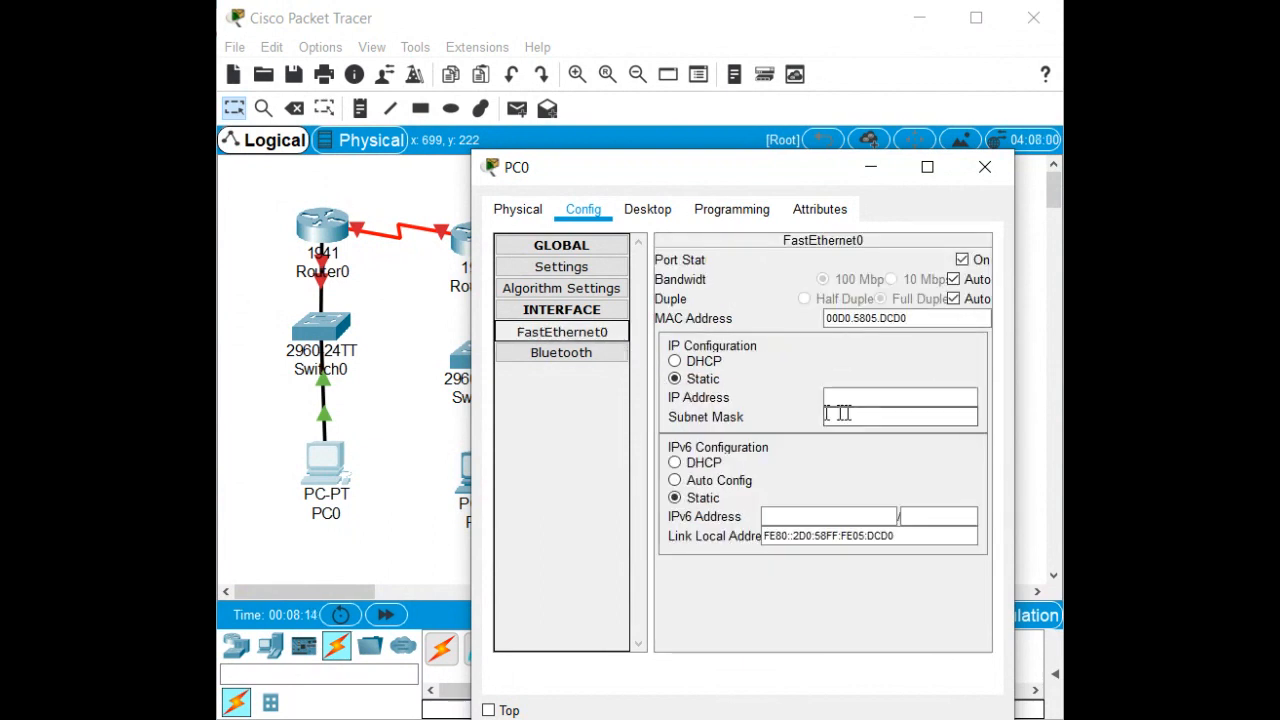
pyautogui.click(892, 398)
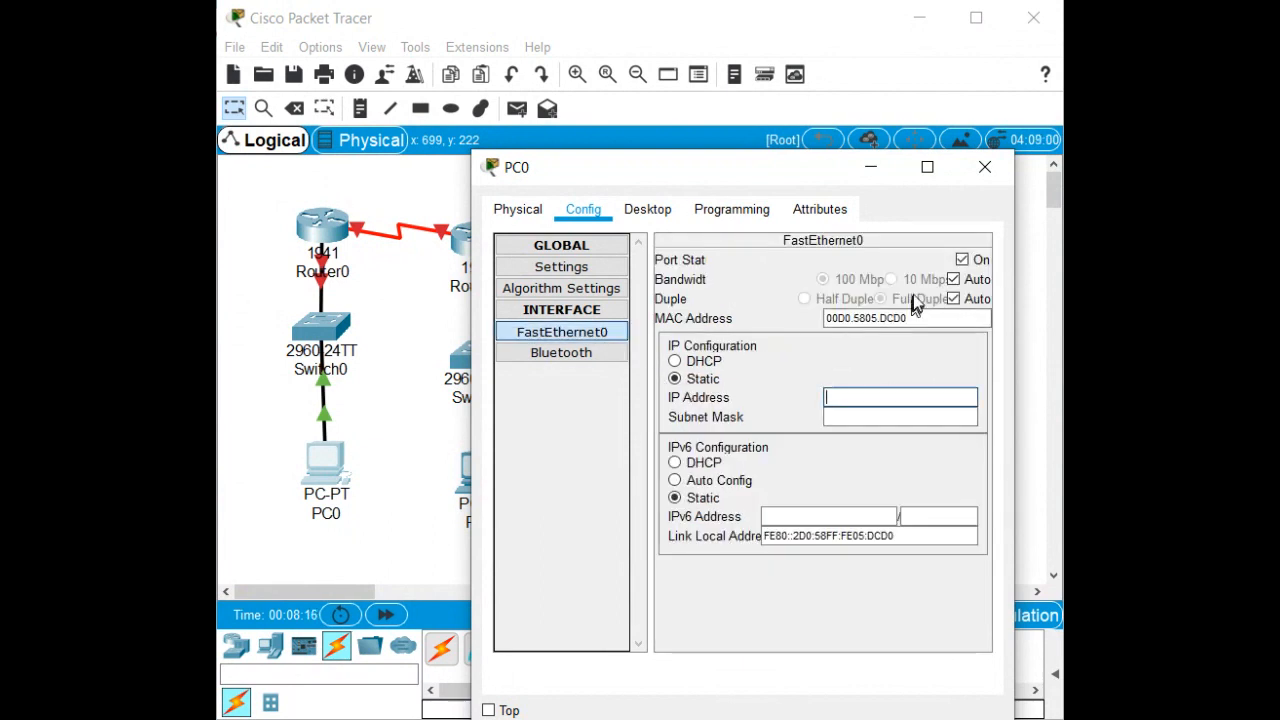
pyautogui.write('1')
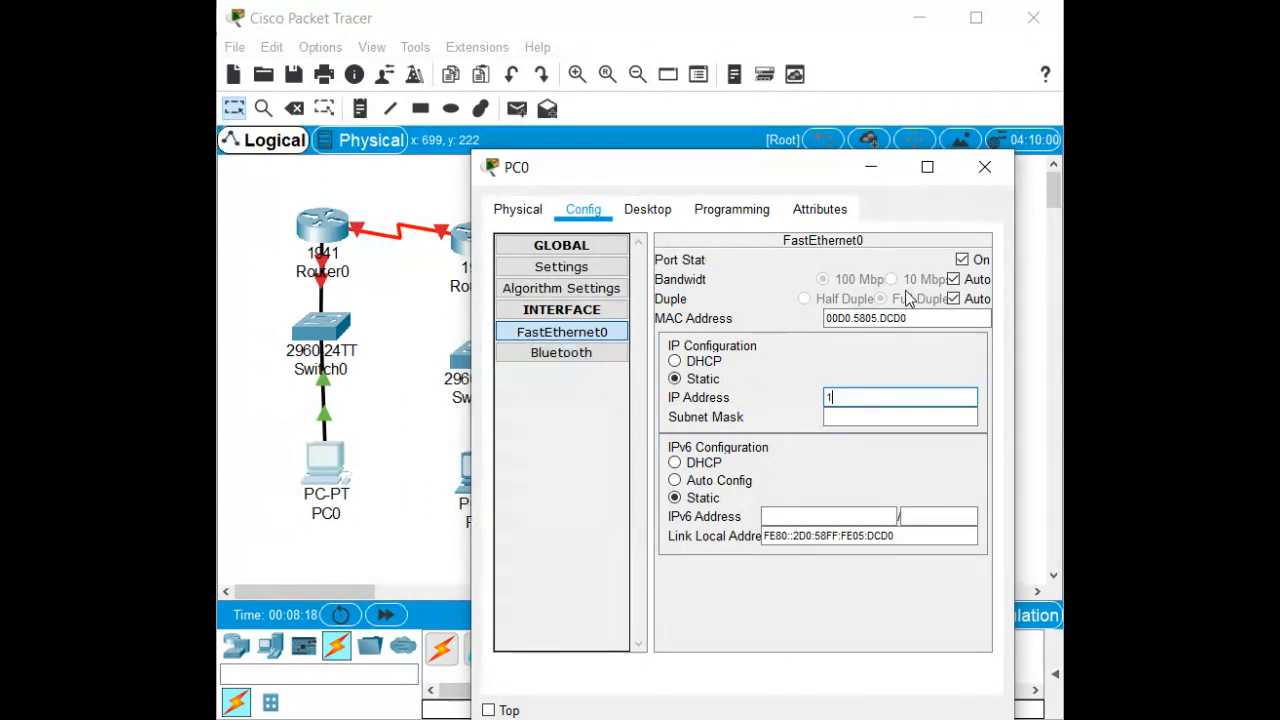
pyautogui.write('92.168.0')
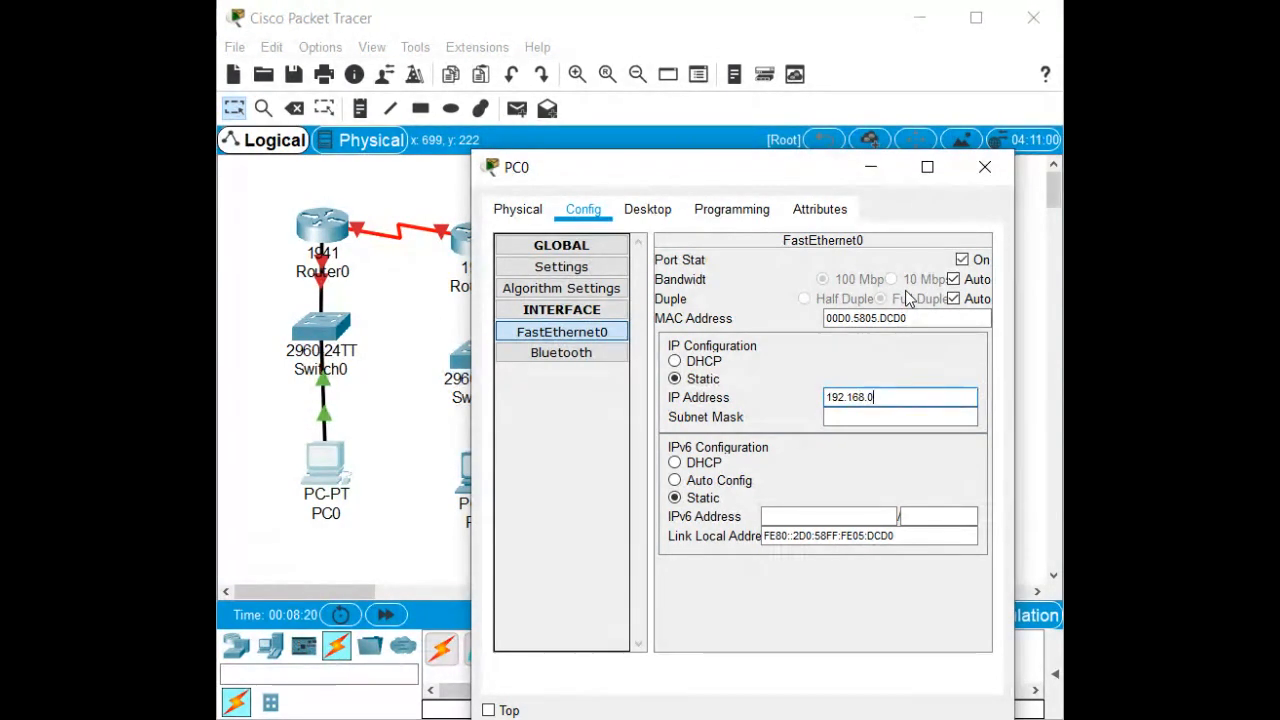
pyautogui.write('.10')
pyautogui.press('Tab')
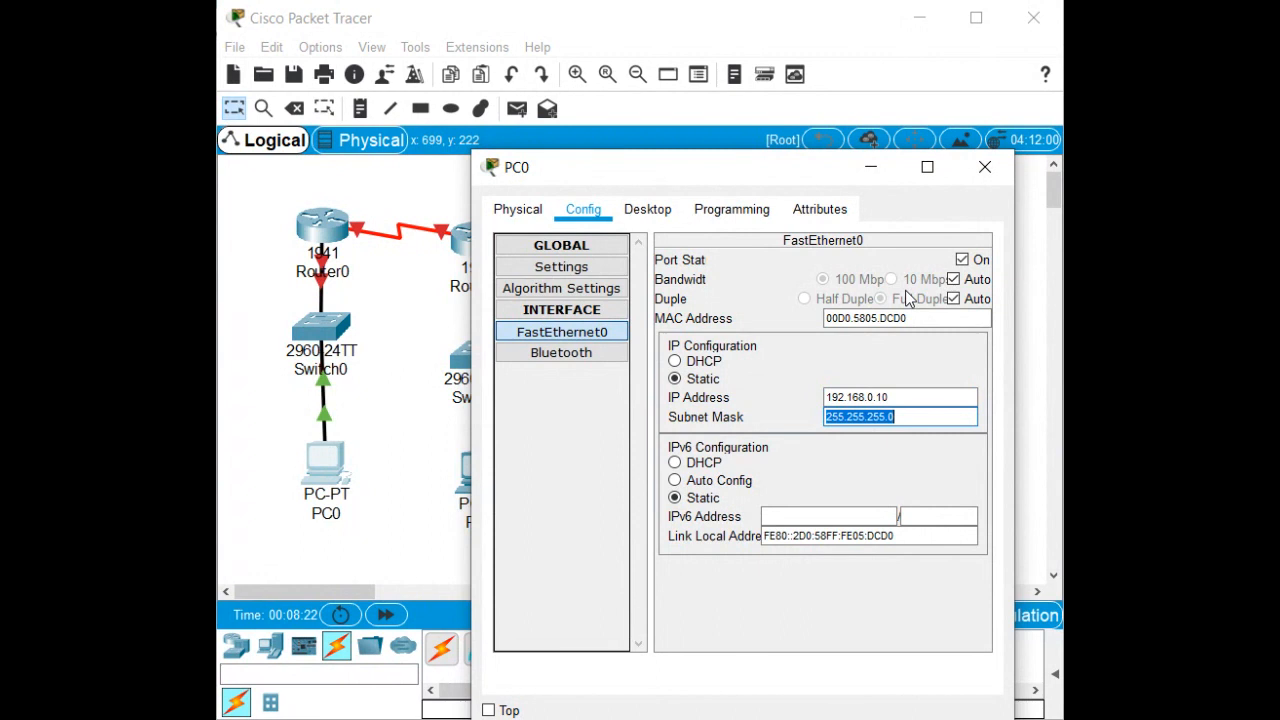
pyautogui.click(985, 167)
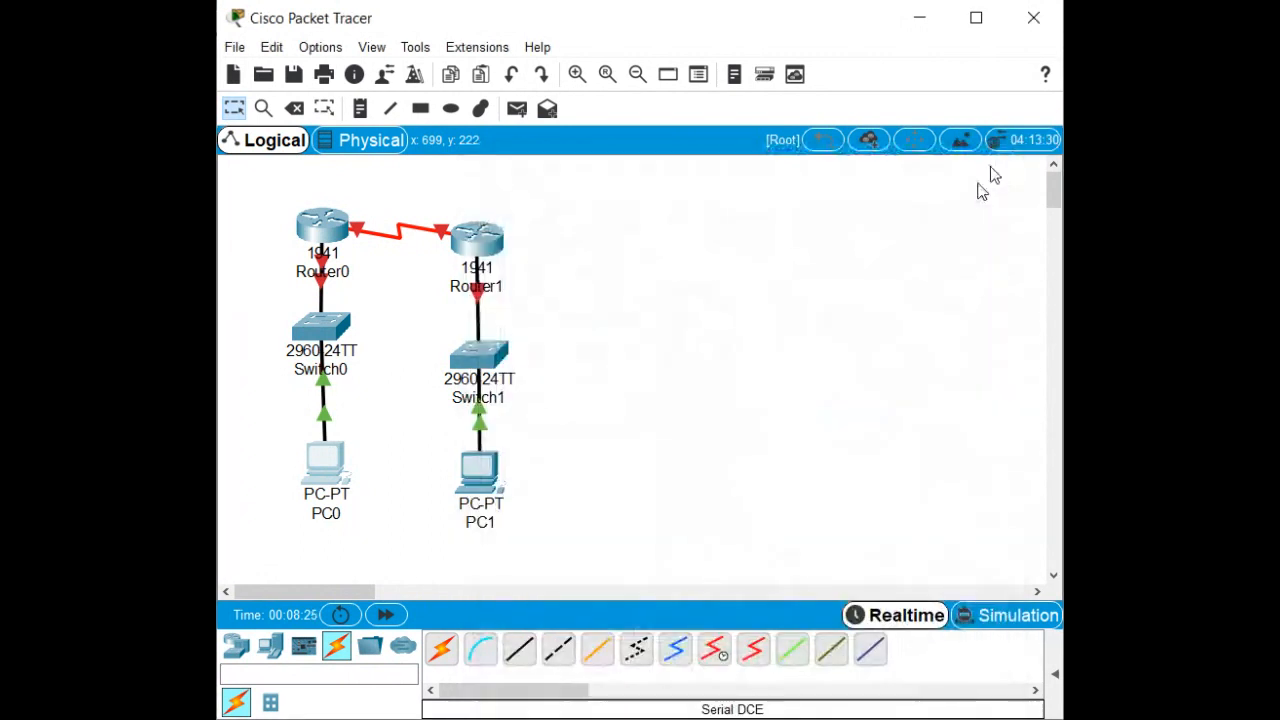
# Set PC1's default gateway to 192.168.1.1 in its Config settings.
pyautogui.click(476, 481)
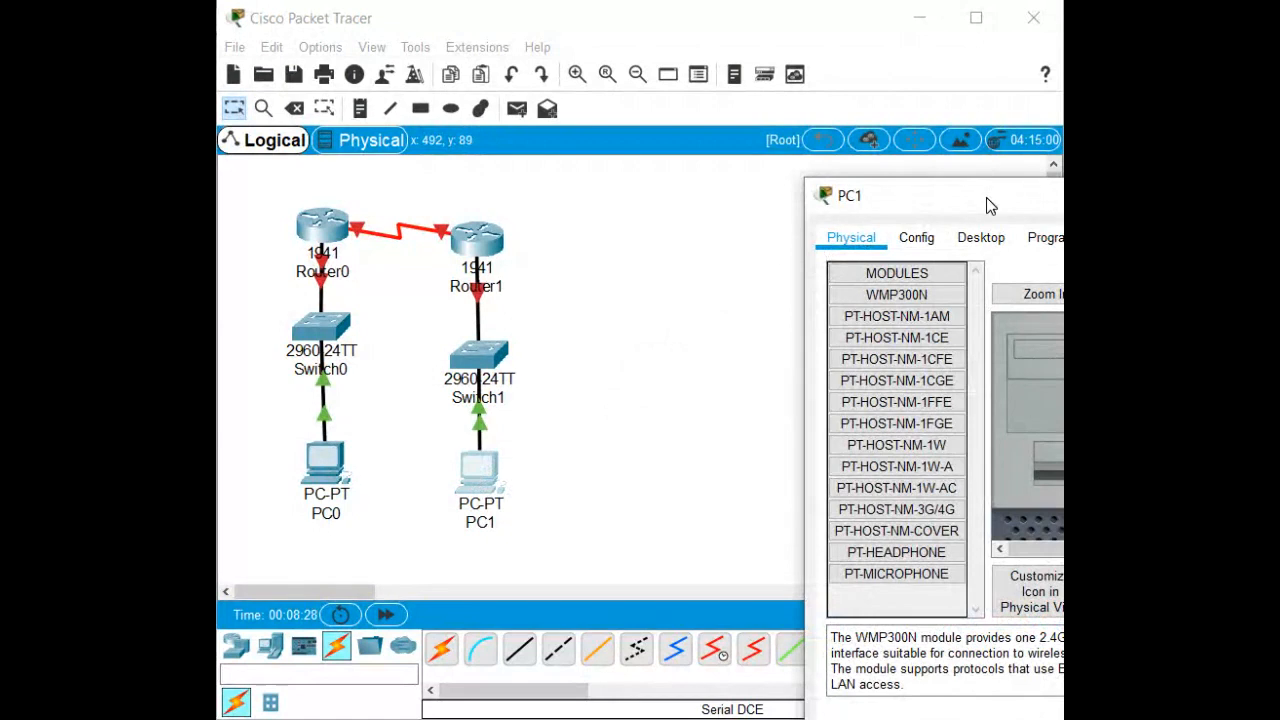
pyautogui.moveTo(986, 200); pyautogui.dragTo(626, 179)
pyautogui.click(554, 209)
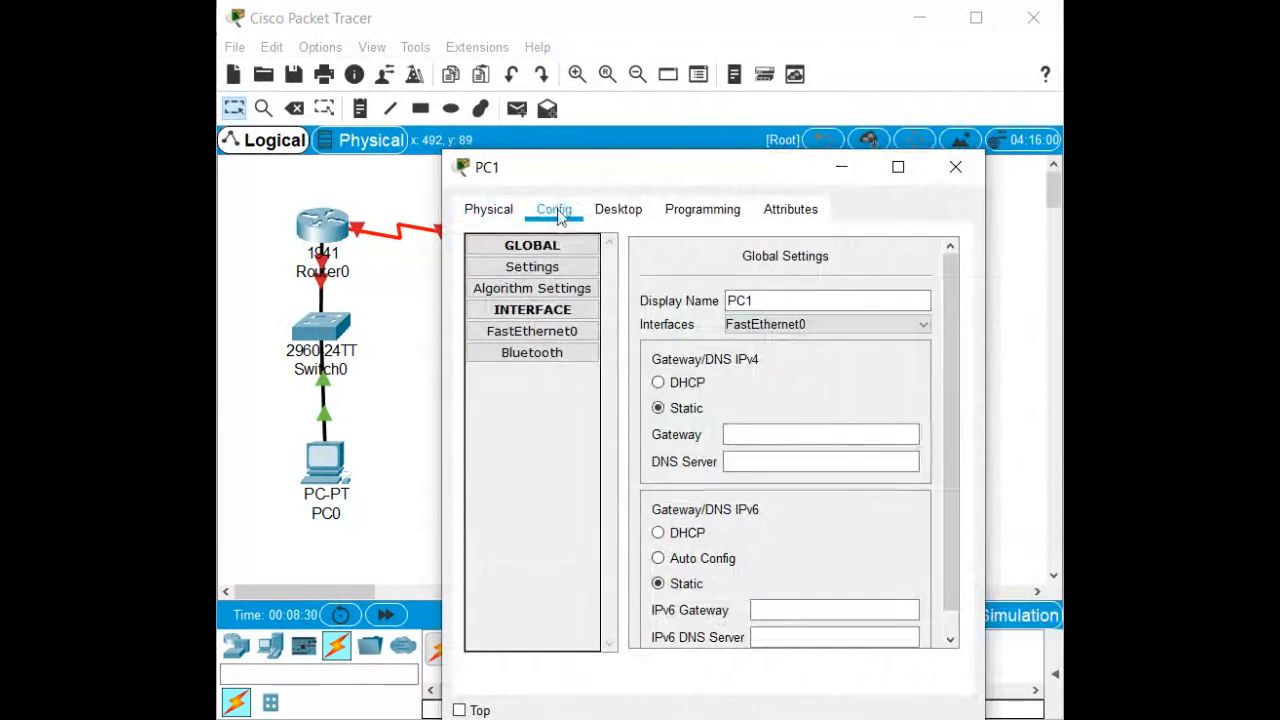
pyautogui.click(763, 432)
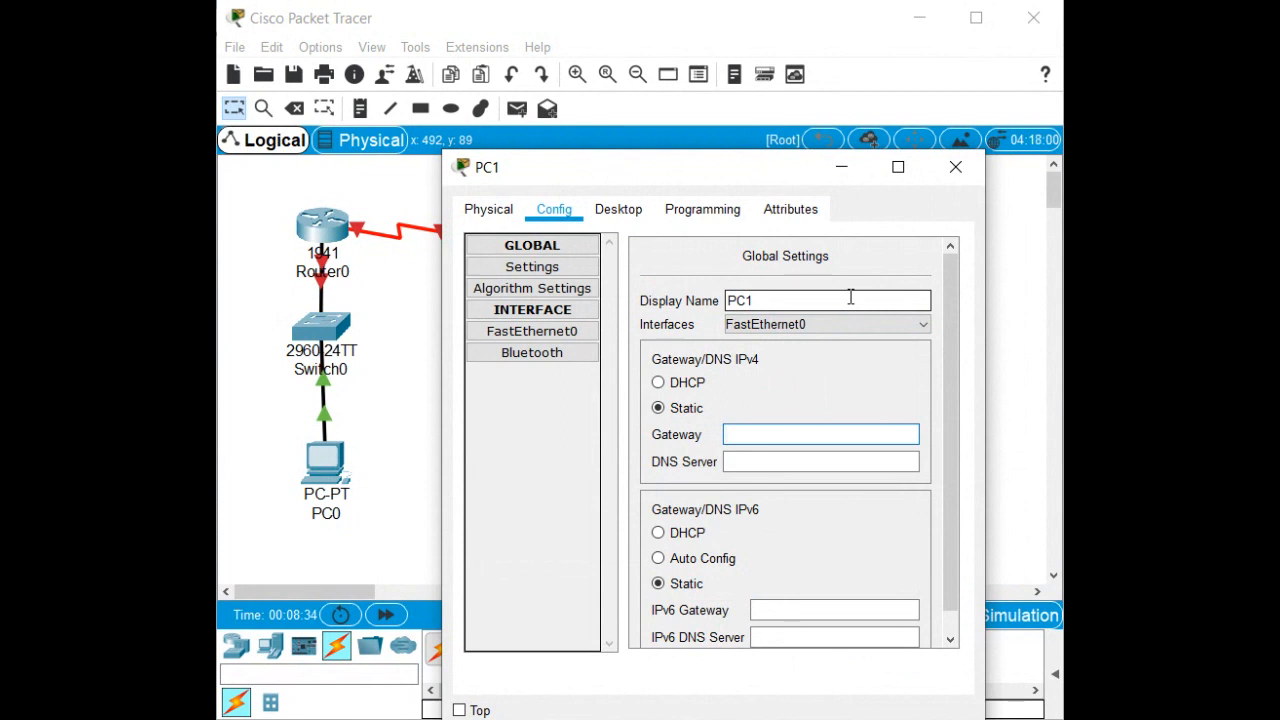
pyautogui.write('192.168.1.10')
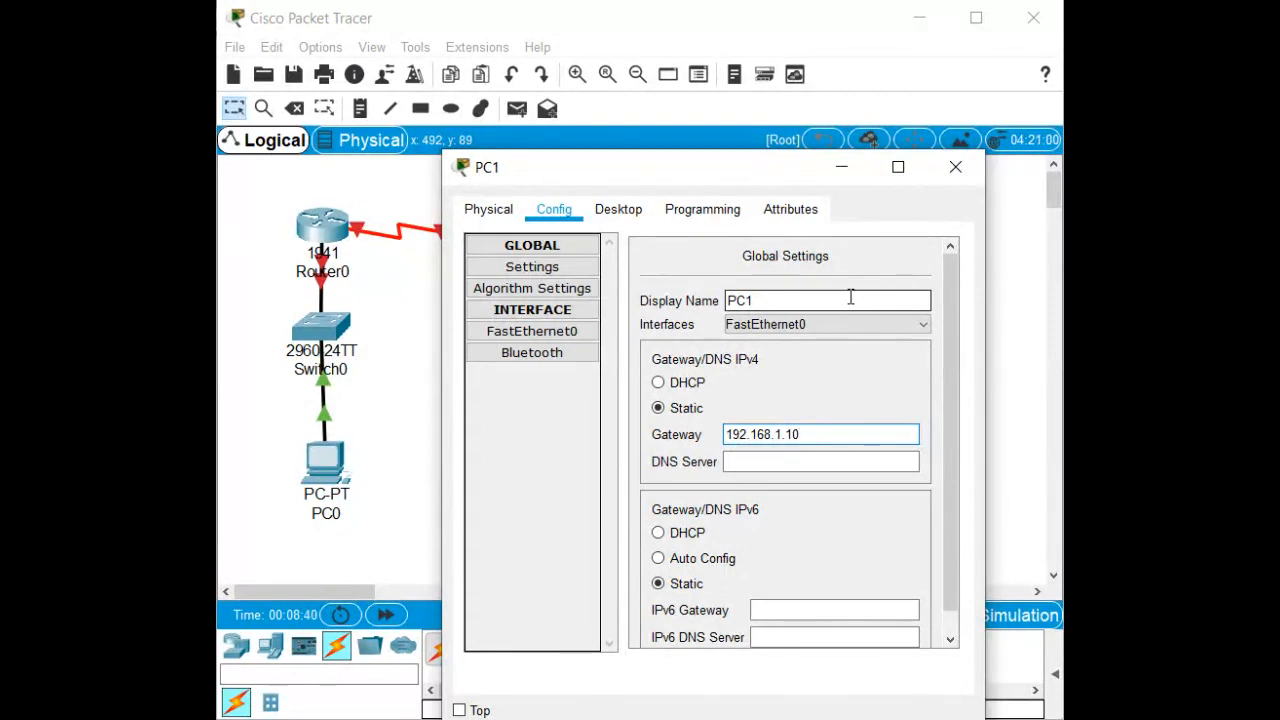
pyautogui.press('BackSpace')
pyautogui.press('BackSpace')
# Give PC1's FastEthernet0 IP 192.168.1.10 with mask 255.255.255.0, then recheck PC0's settings.
pyautogui.click(532, 331)
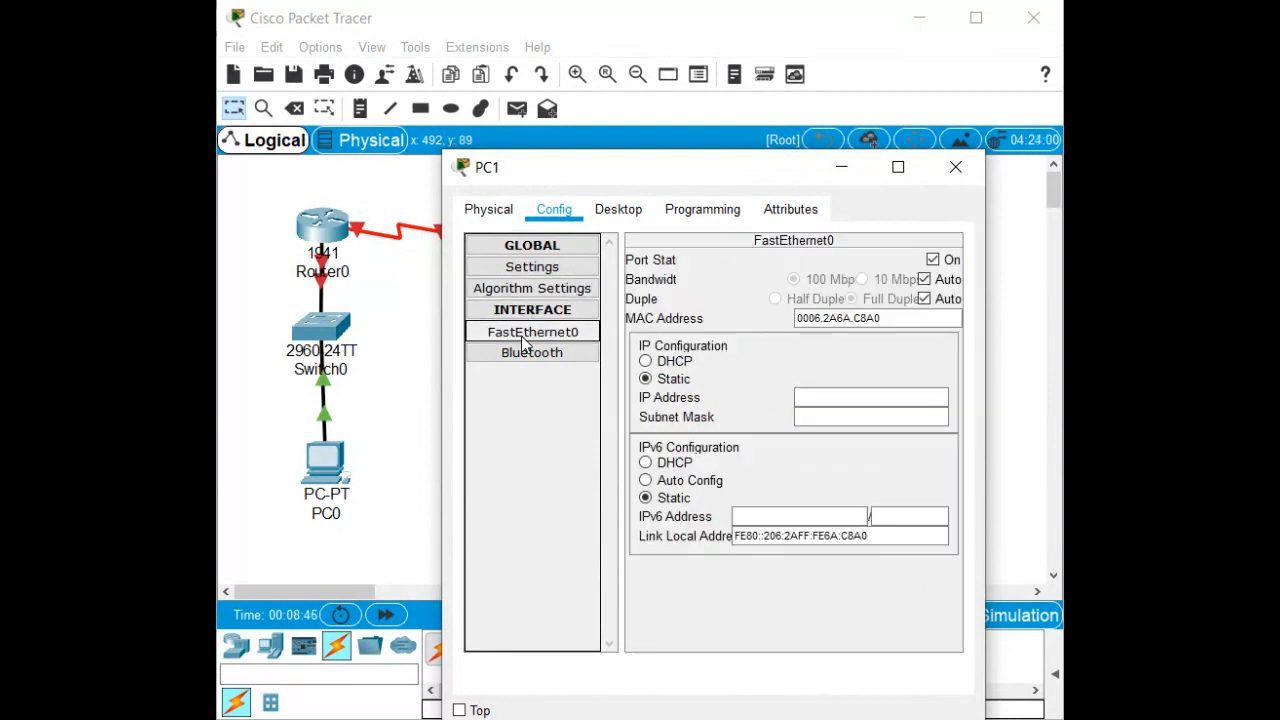
pyautogui.click(809, 398)
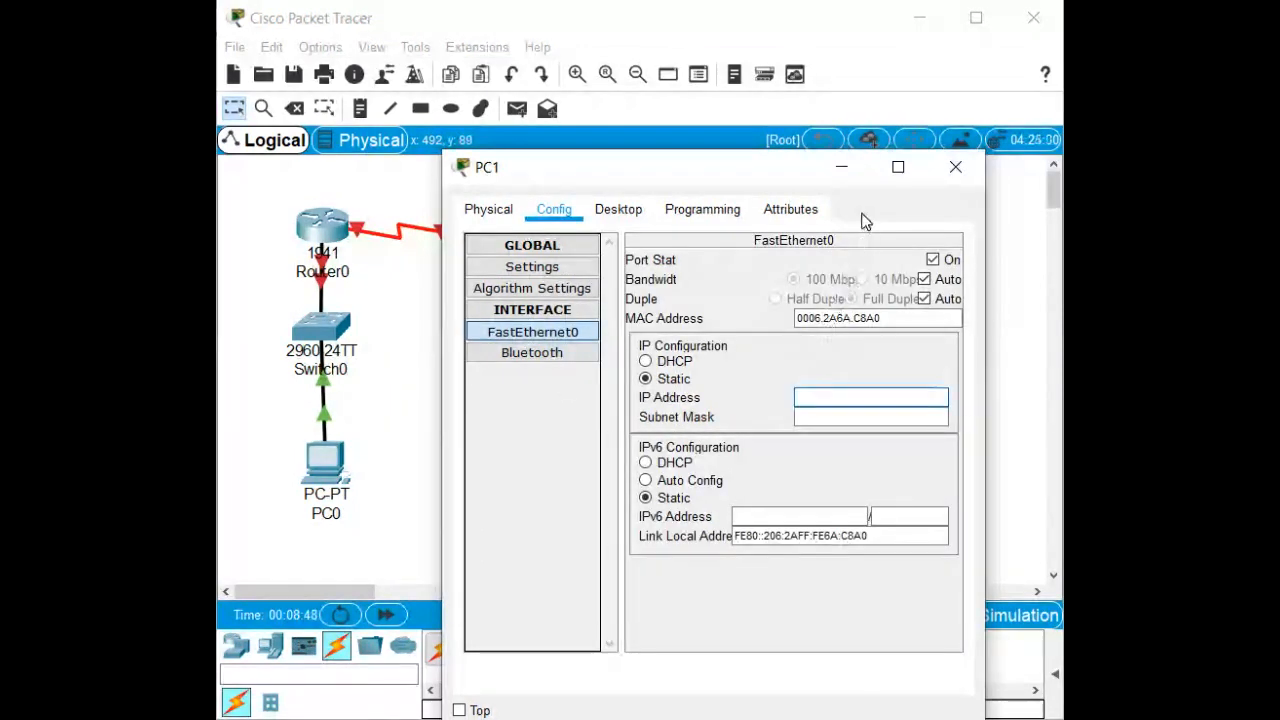
pyautogui.write('192.168')
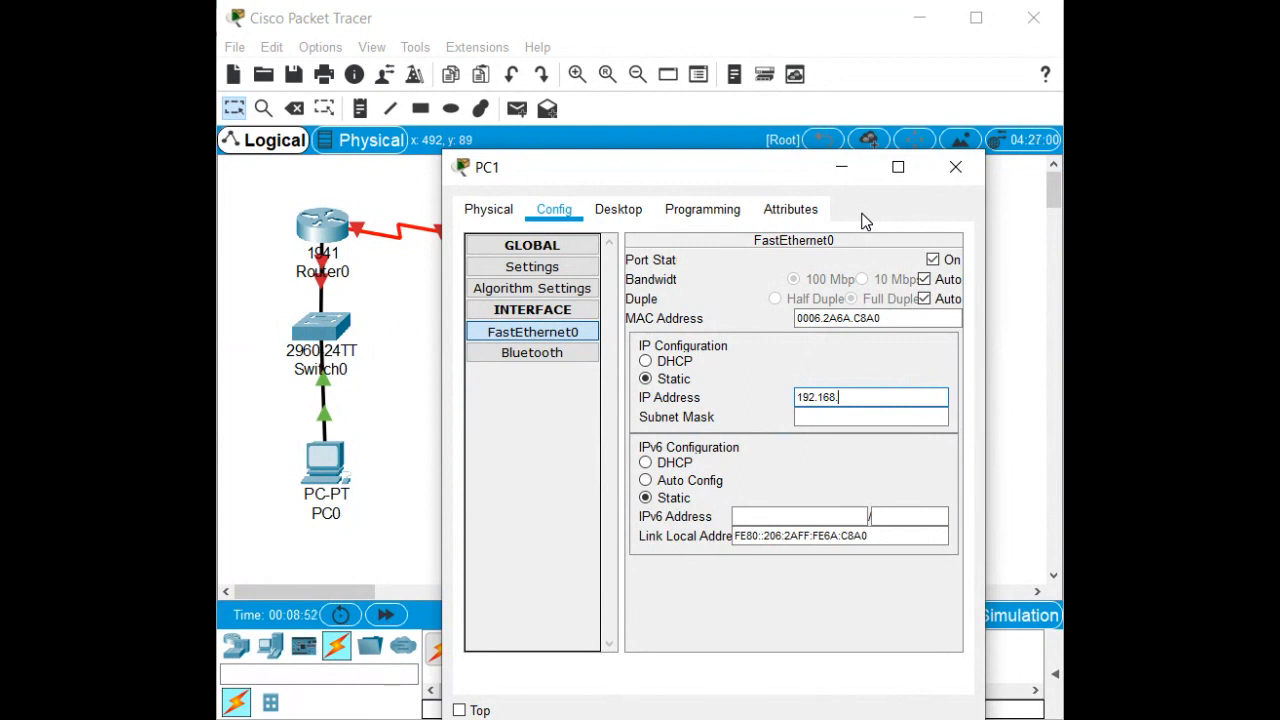
pyautogui.write('.1.10')
pyautogui.press('Tab')
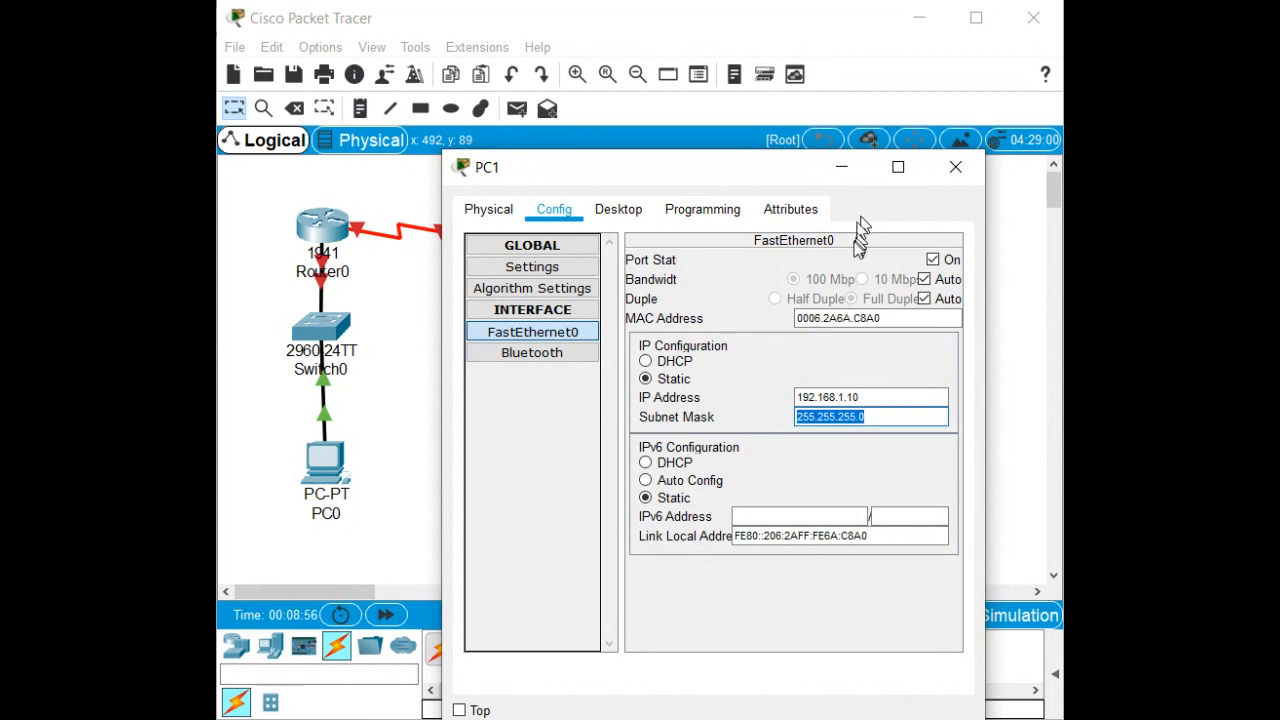
pyautogui.click(956, 168)
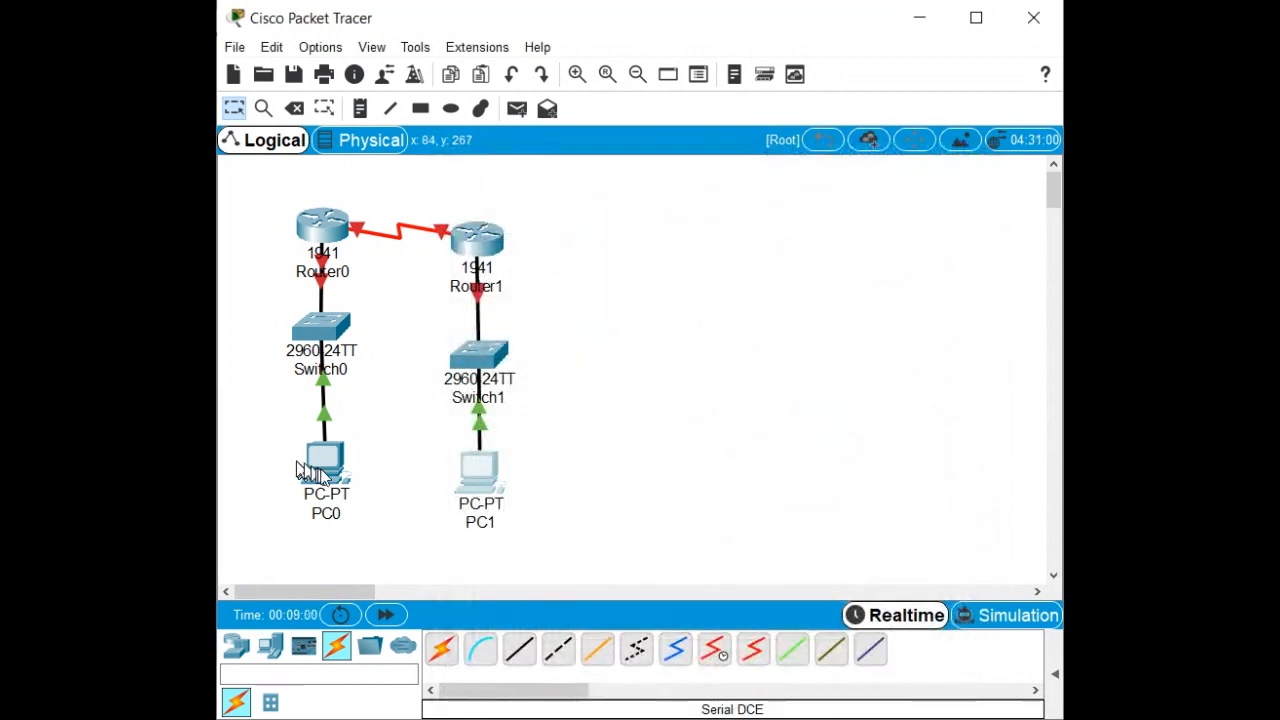
pyautogui.click(328, 476)
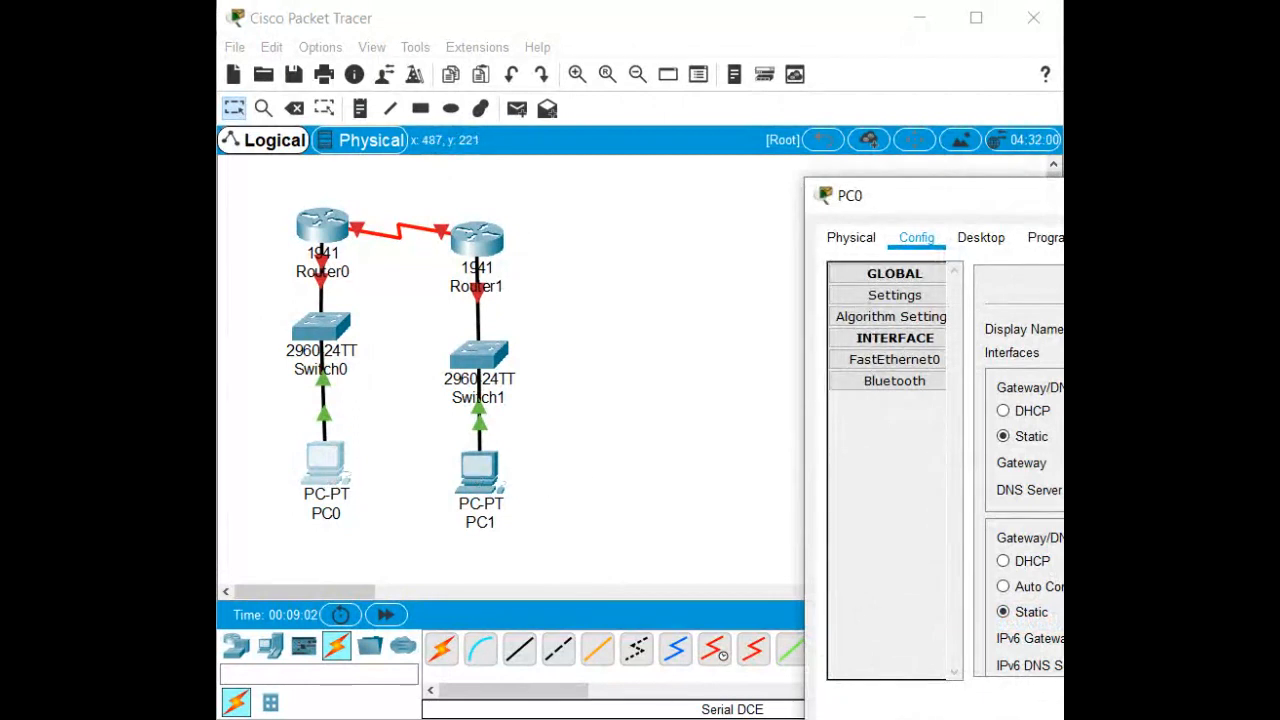
pyautogui.click(677, 427)
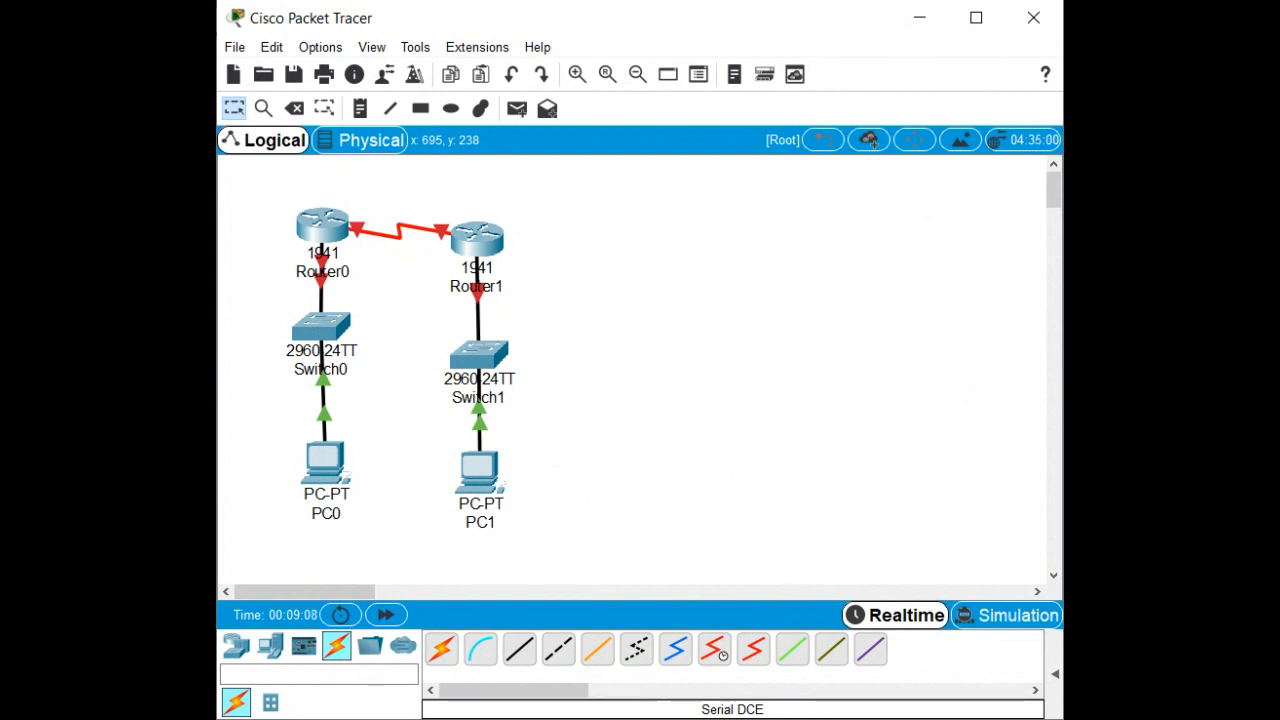
# Open Router0's CLI and decline the initial configuration dialog with 'n'.
pyautogui.click(305, 233)
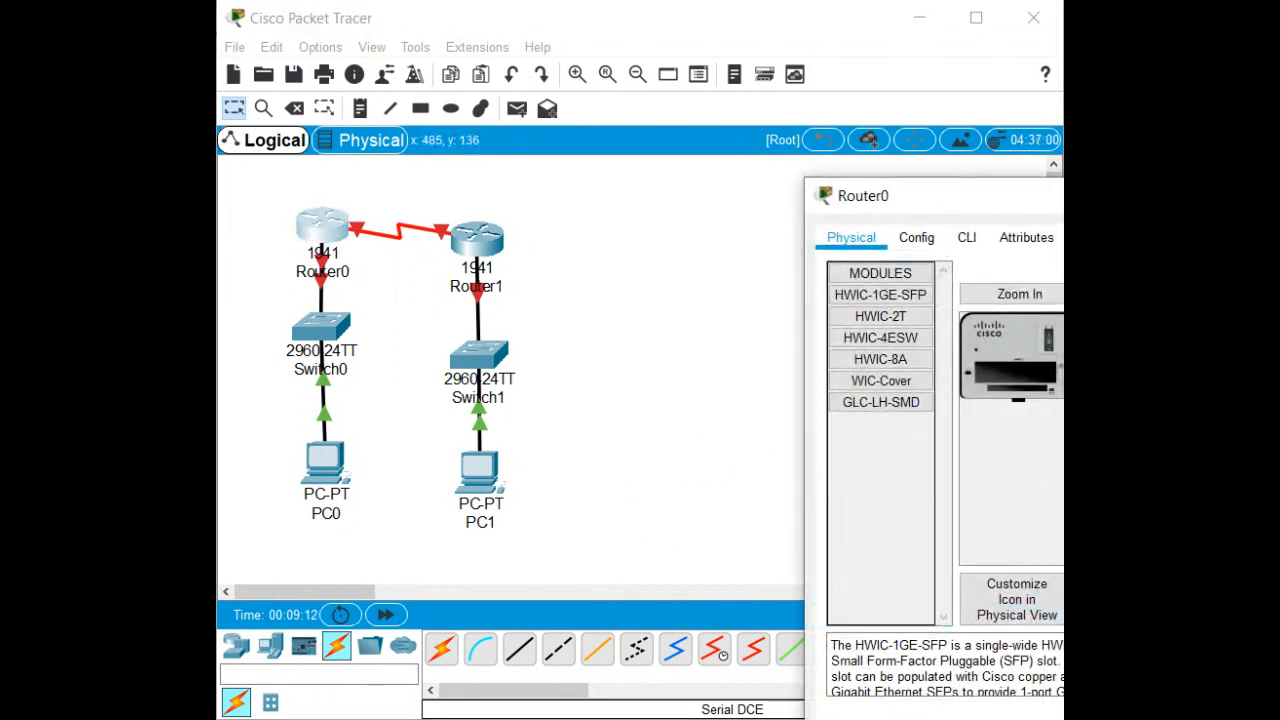
pyautogui.moveTo(1062, 200); pyautogui.dragTo(719, 129)
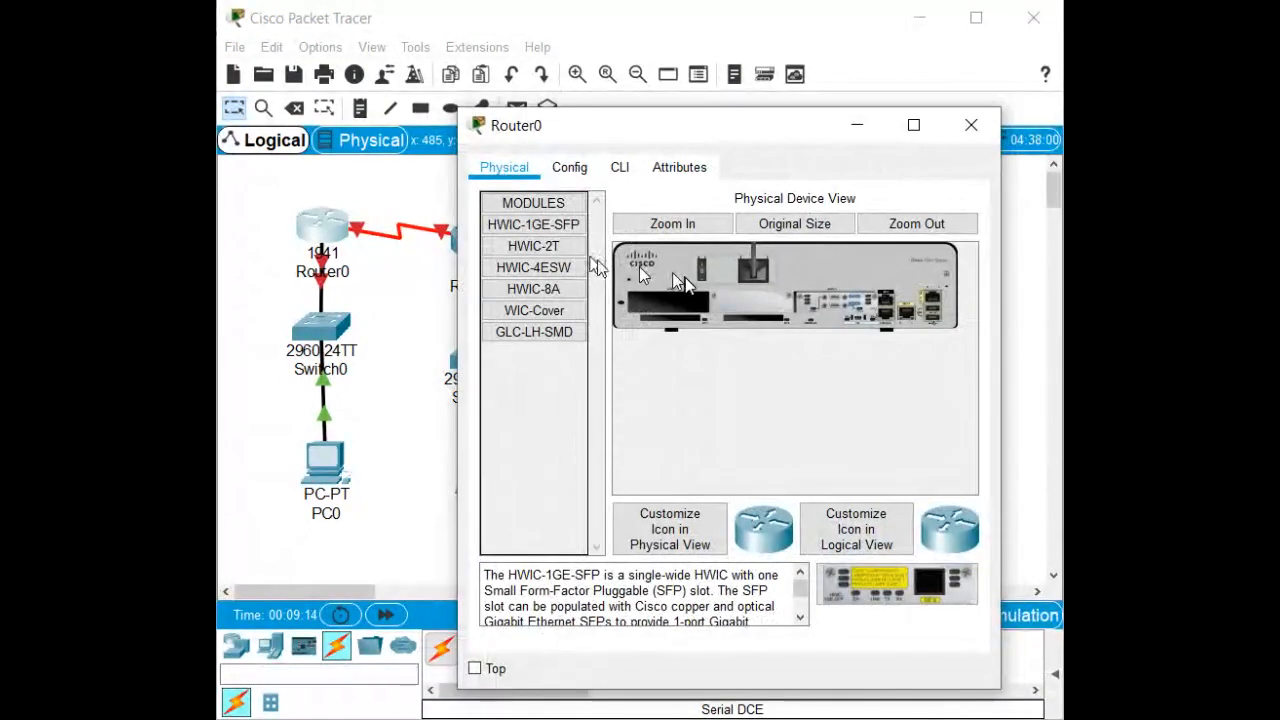
pyautogui.click(619, 167)
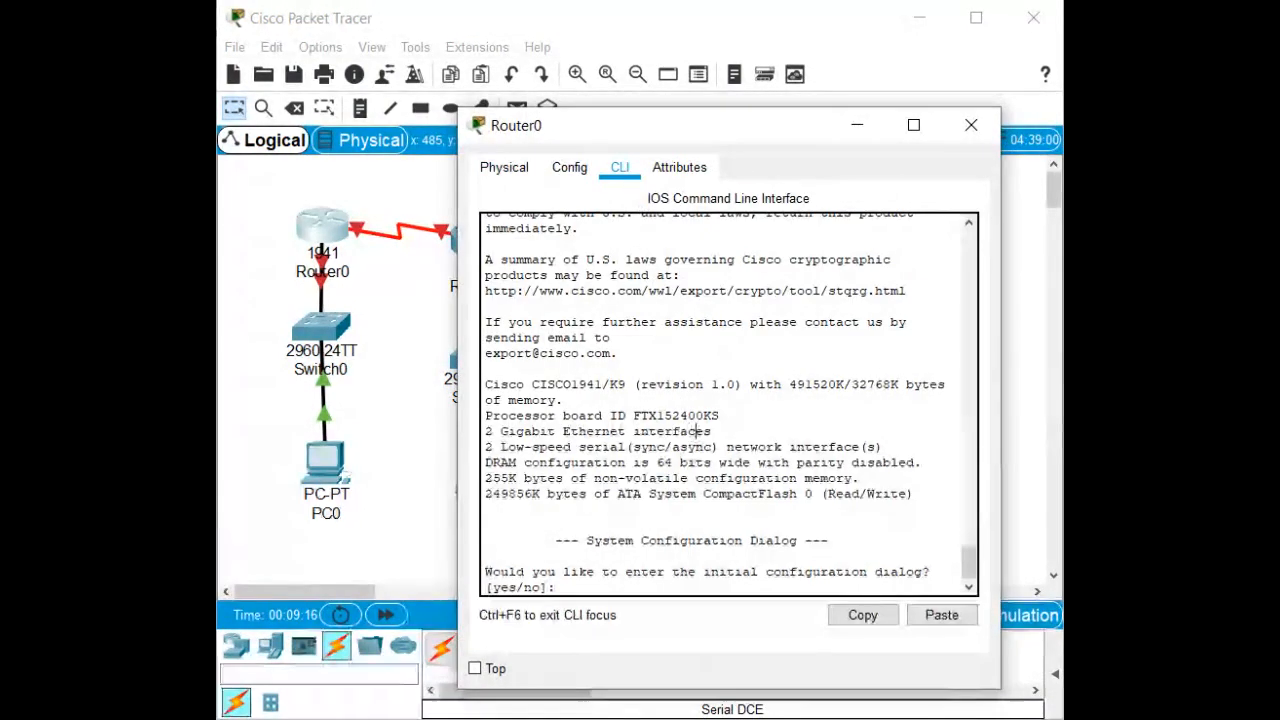
pyautogui.write('n')
pyautogui.press('Return')
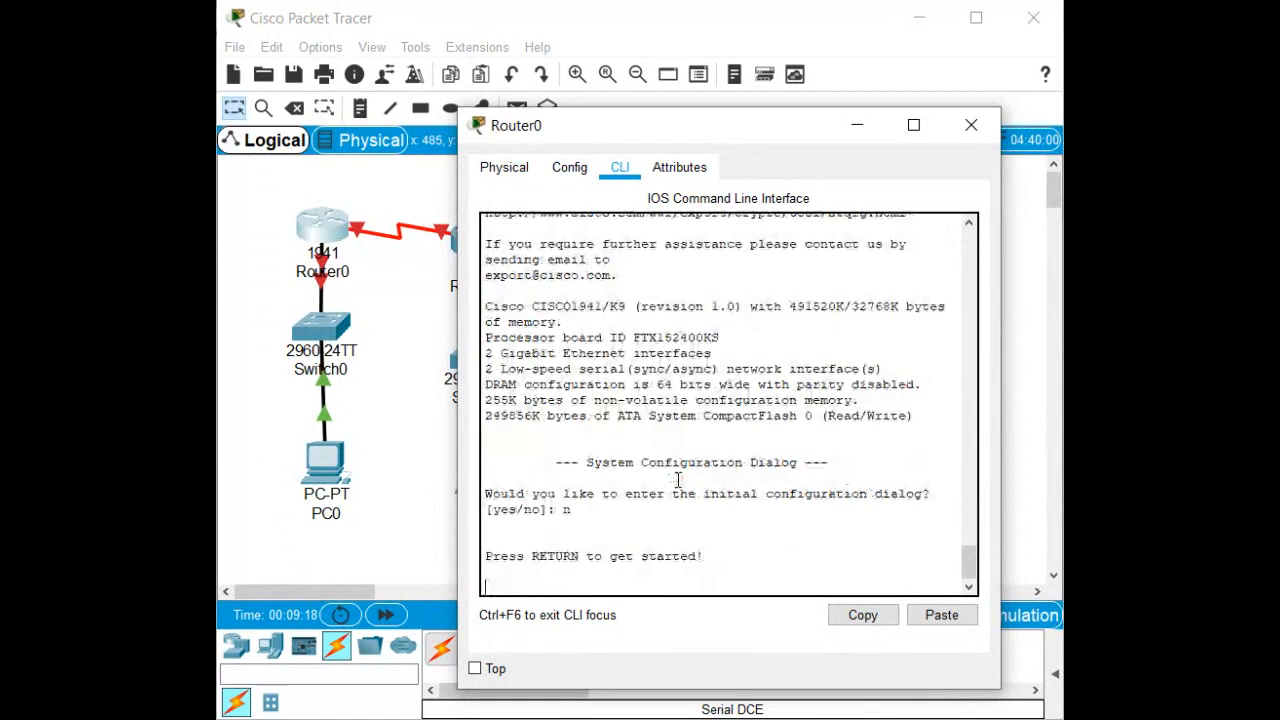
pyautogui.press('Return')
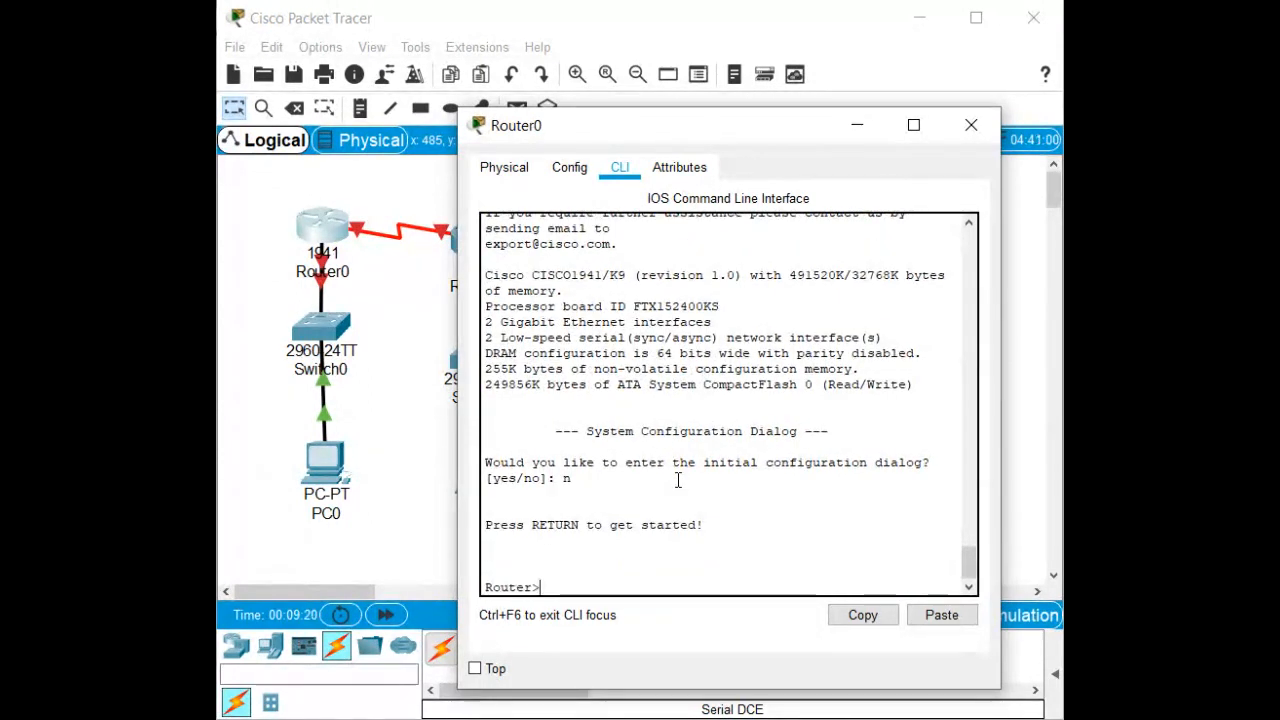
# Run 'sh ip int b' to check interfaces, widen the window, and enter enable mode.
pyautogui.write('sh ip int b')
pyautogui.press('Return')
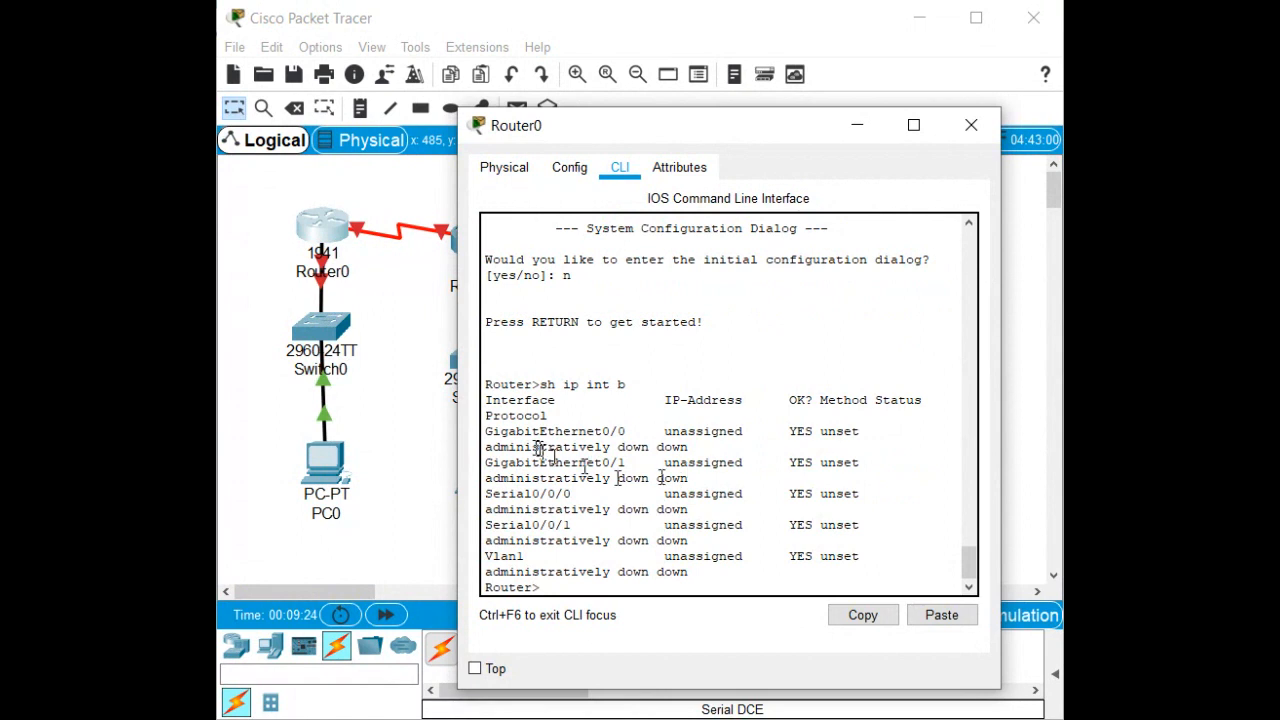
pyautogui.moveTo(459, 430); pyautogui.dragTo(288, 411)
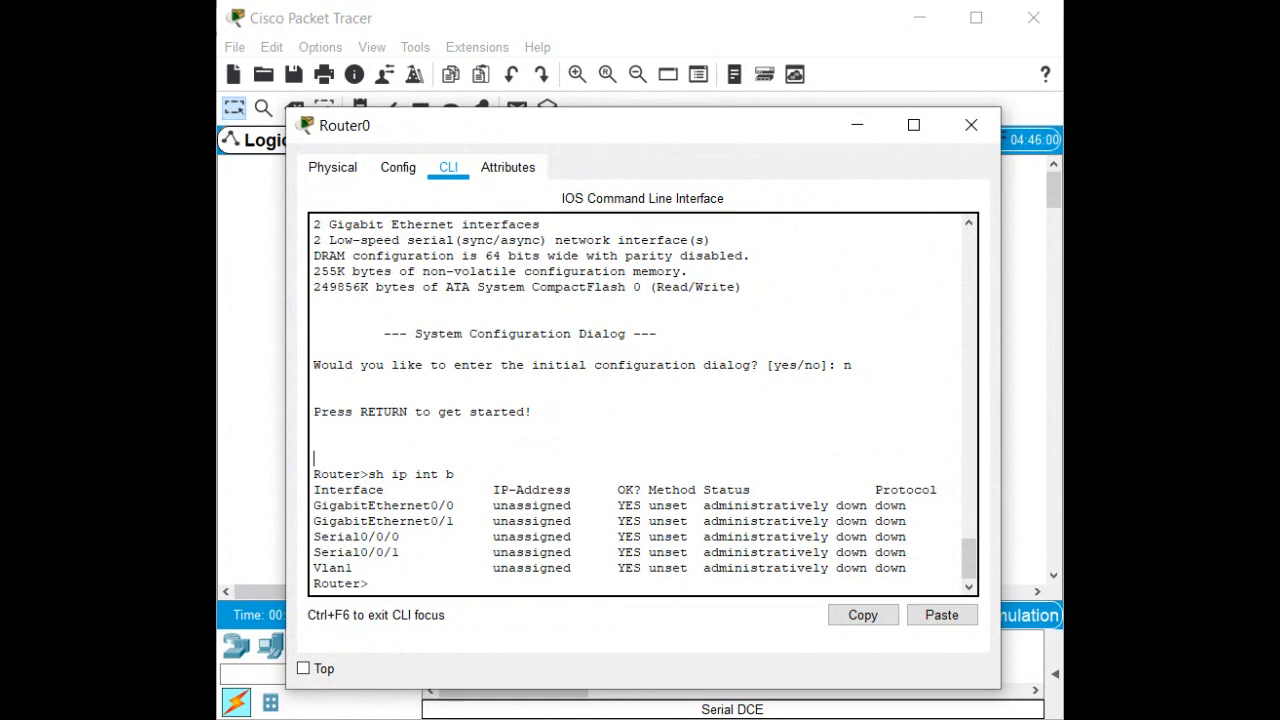
pyautogui.press('Return')
pyautogui.press('Return')
pyautogui.press('Return')
pyautogui.write('er>e')
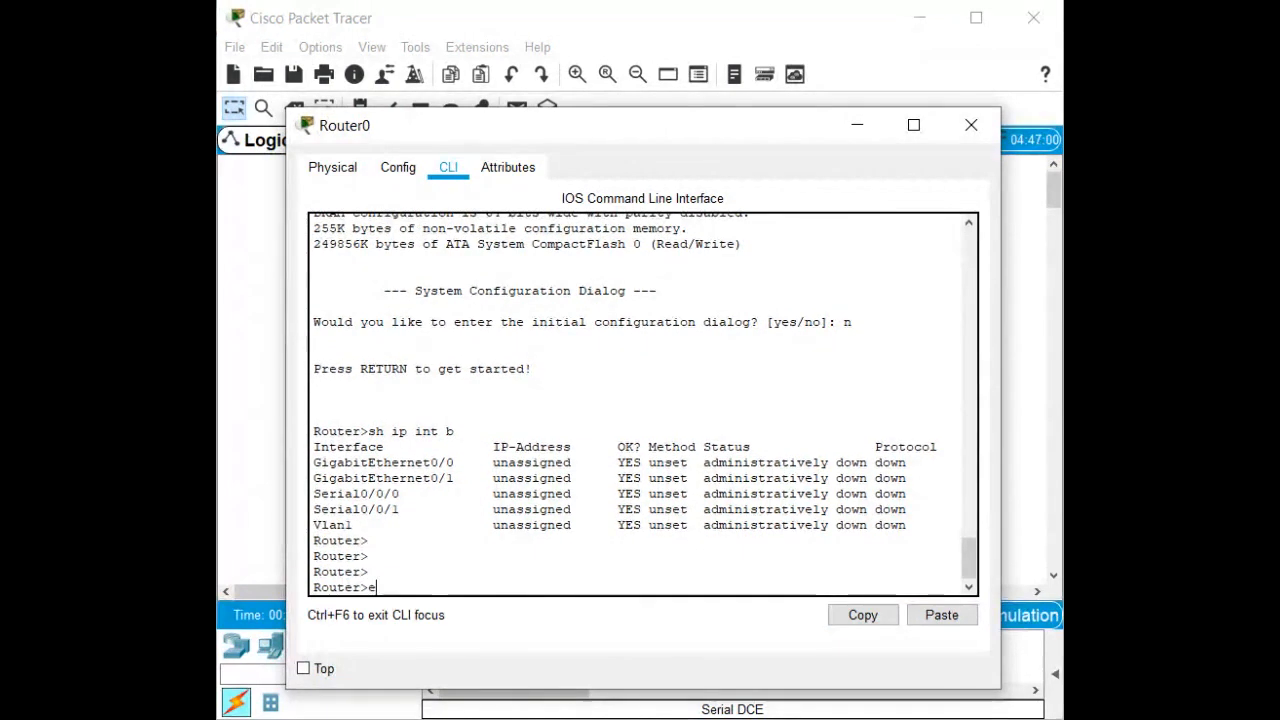
pyautogui.write('n')
pyautogui.press('Tab')
pyautogui.press('Return')
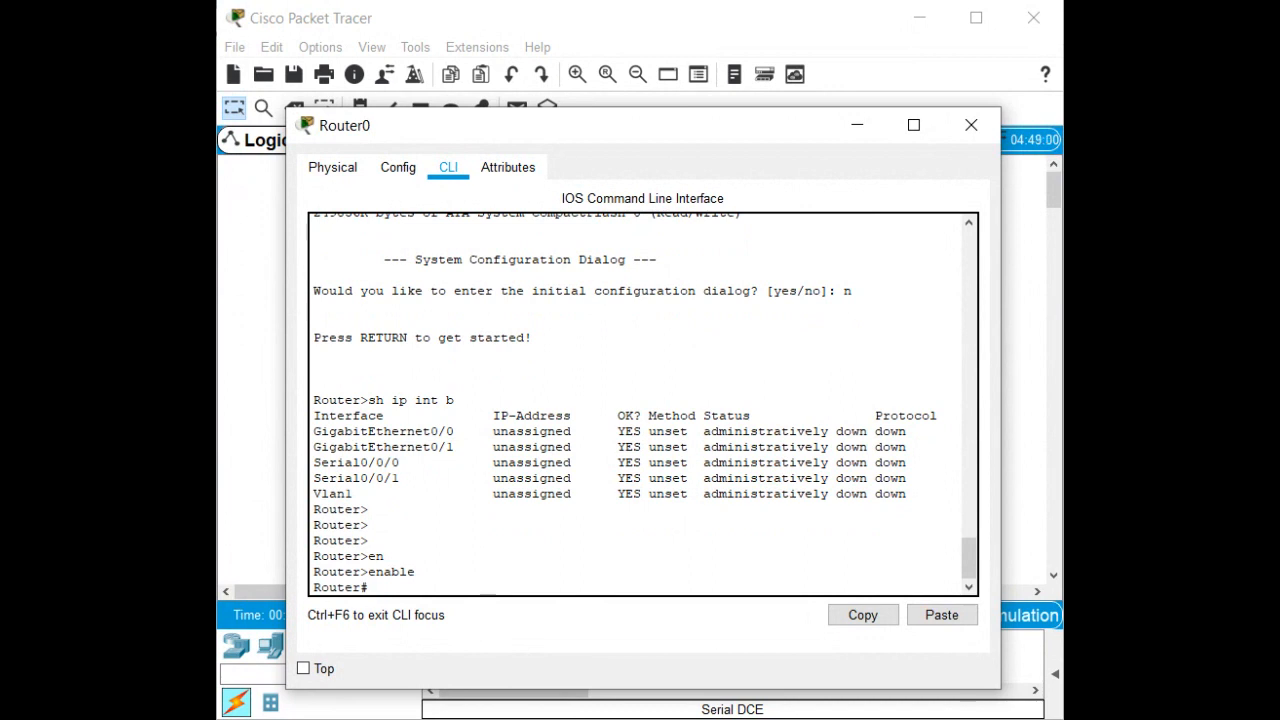
# Enter 'configure terminal' and select interface GigabitEthernet0/1 on Router0.
pyautogui.write('cinf')
pyautogui.press('Tab')
pyautogui.press('BackSpace')
pyautogui.press('BackSpace')
pyautogui.press('BackSpace')
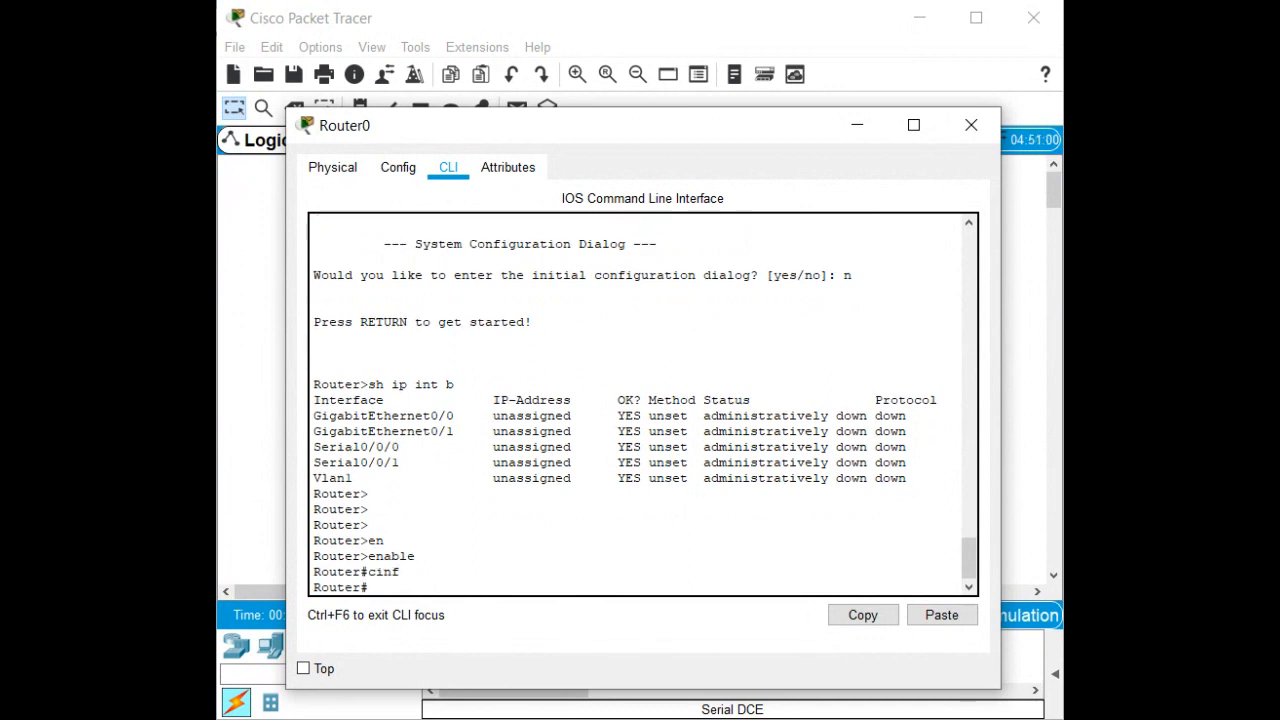
pyautogui.write('onf')
pyautogui.press('Tab')
pyautogui.write('t')
pyautogui.press('Tab')
pyautogui.press('Return')
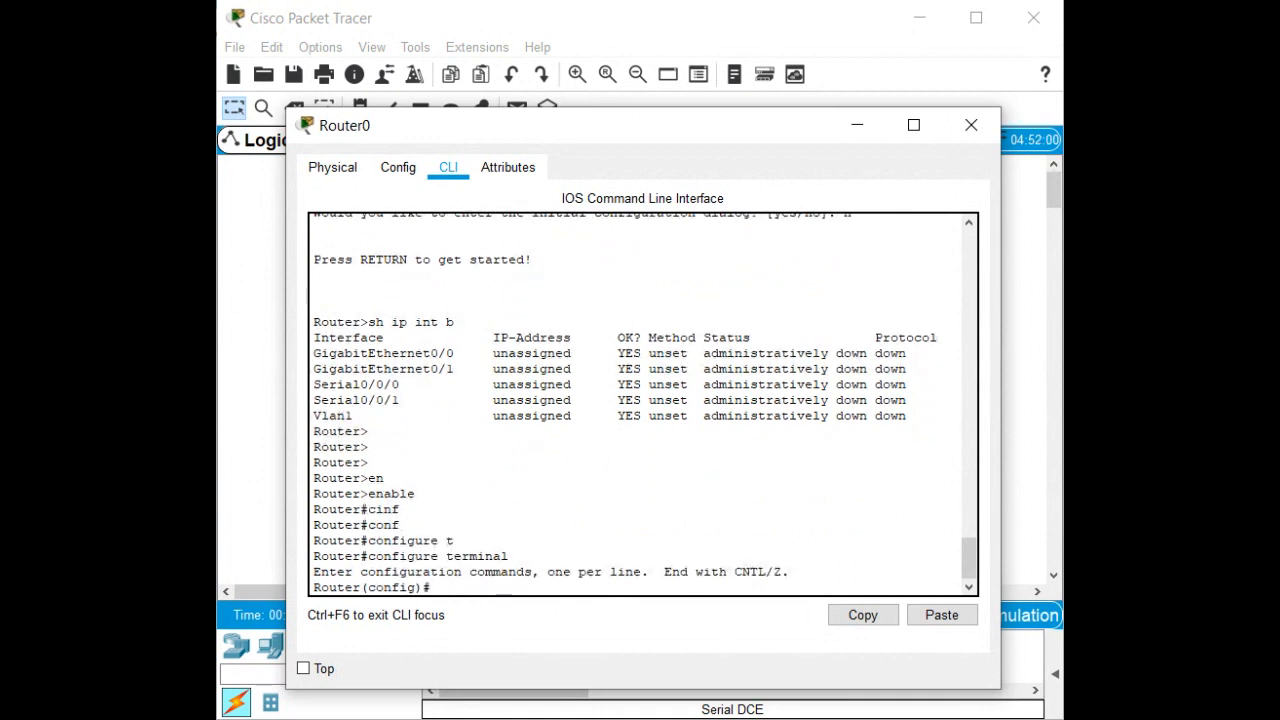
pyautogui.write('int')
pyautogui.press('Tab')
pyautogui.write('g')
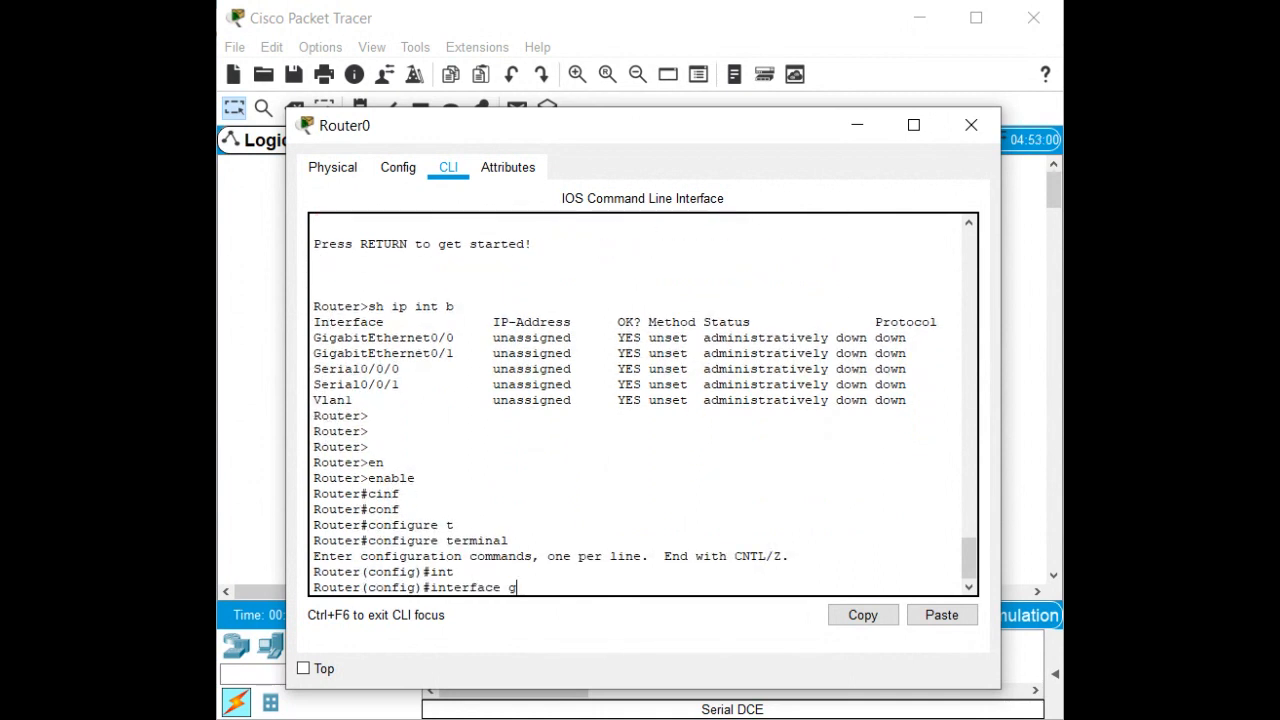
pyautogui.write('i')
pyautogui.press('Tab')
pyautogui.write('0')
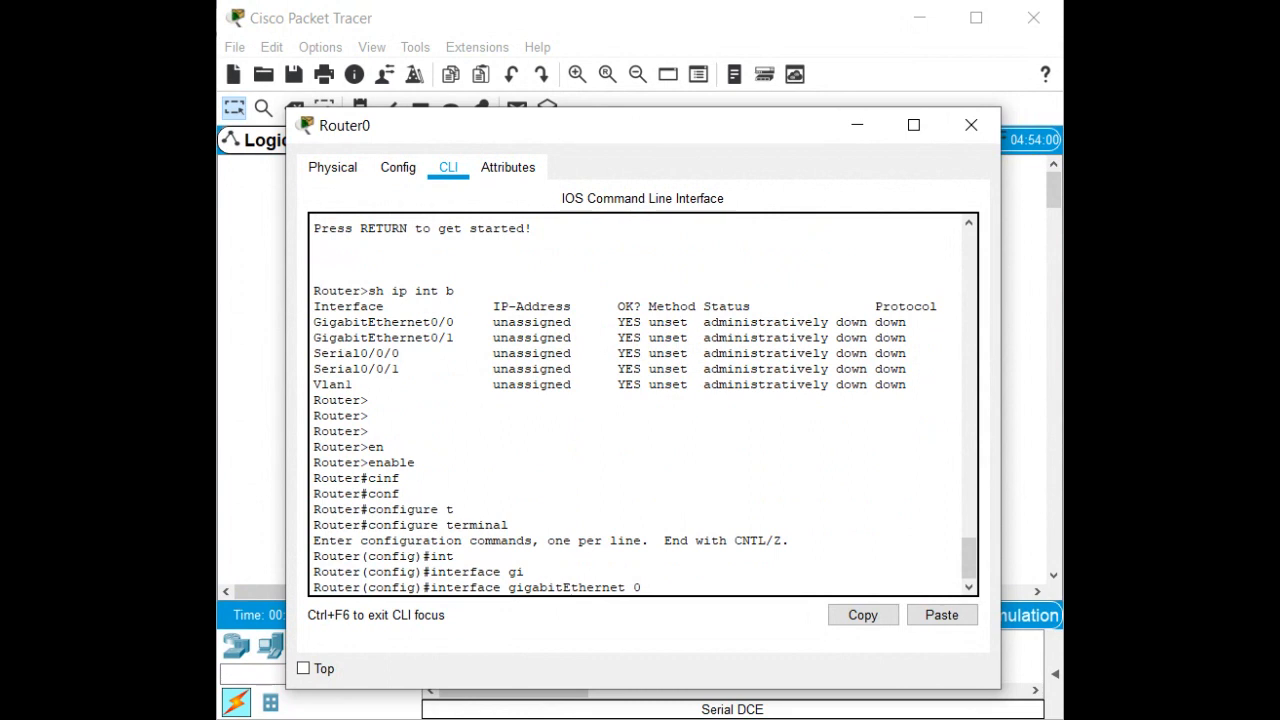
pyautogui.write('/1')
pyautogui.press('Return')
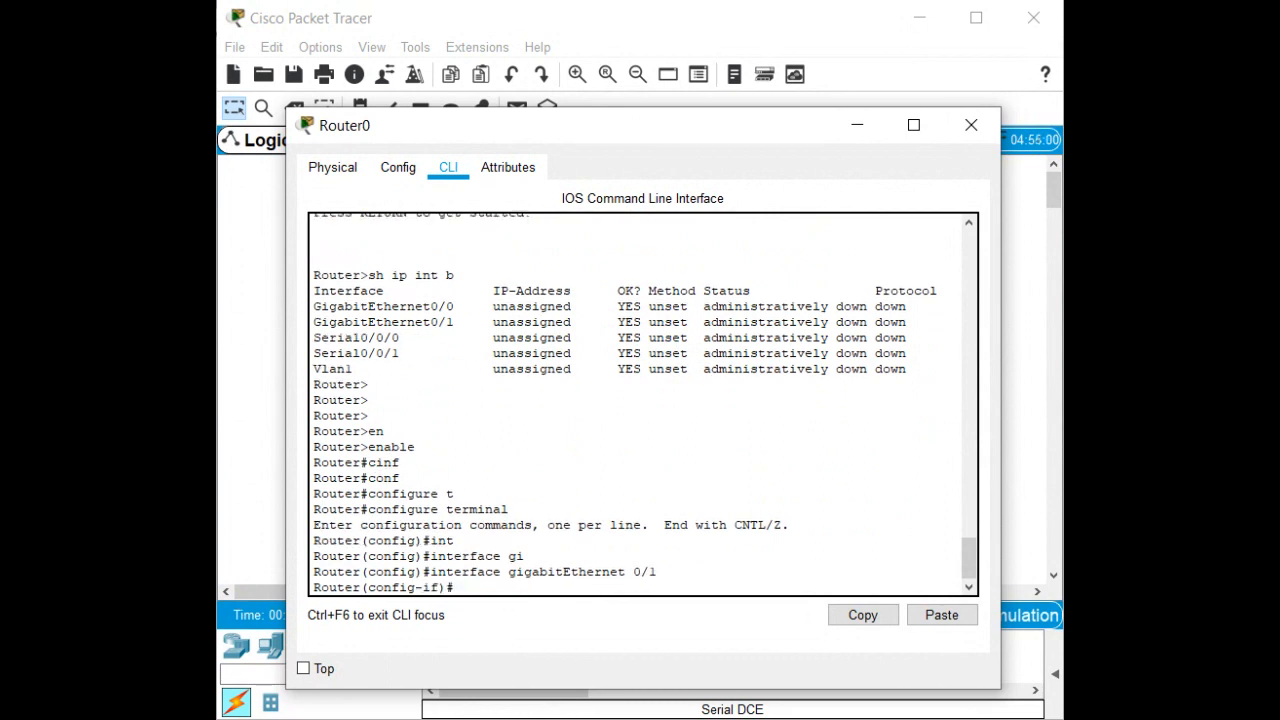
# Assign 'ip address 192.168.0.1 255.255.255.0' to GigabitEthernet0/1.
pyautogui.write('192.168.0.1 255.255.255.0')
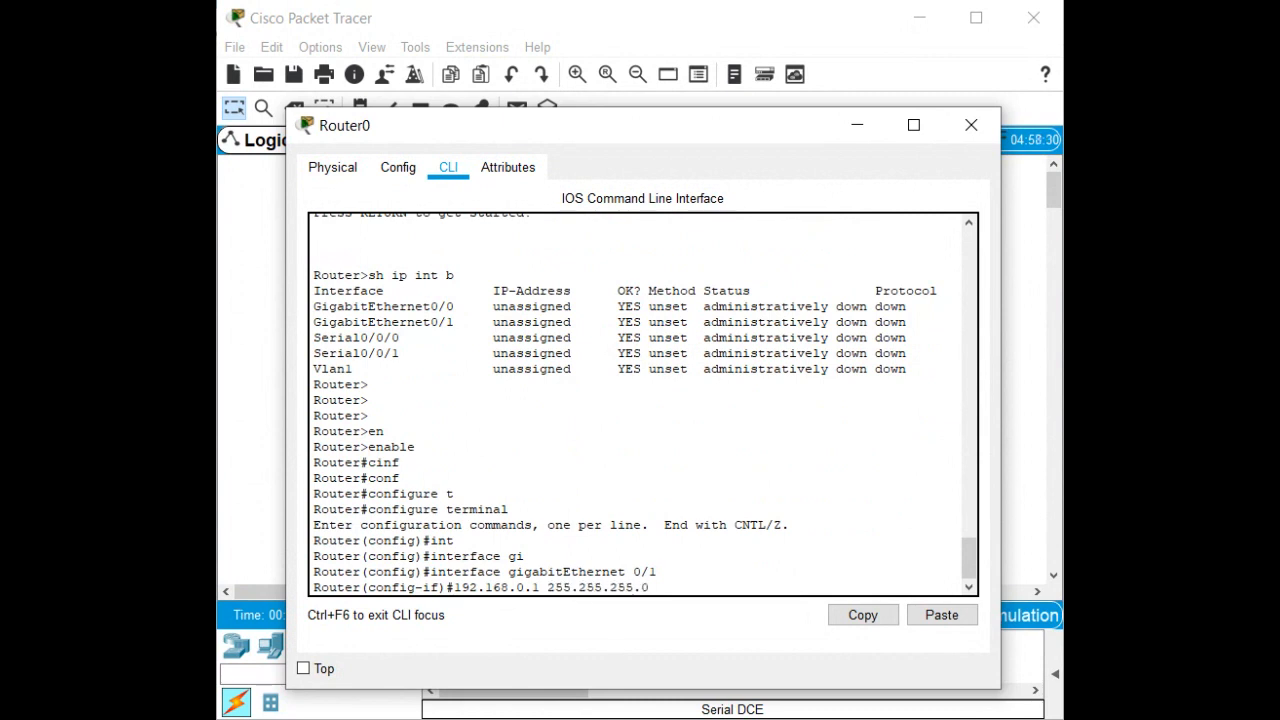
pyautogui.press('Return')
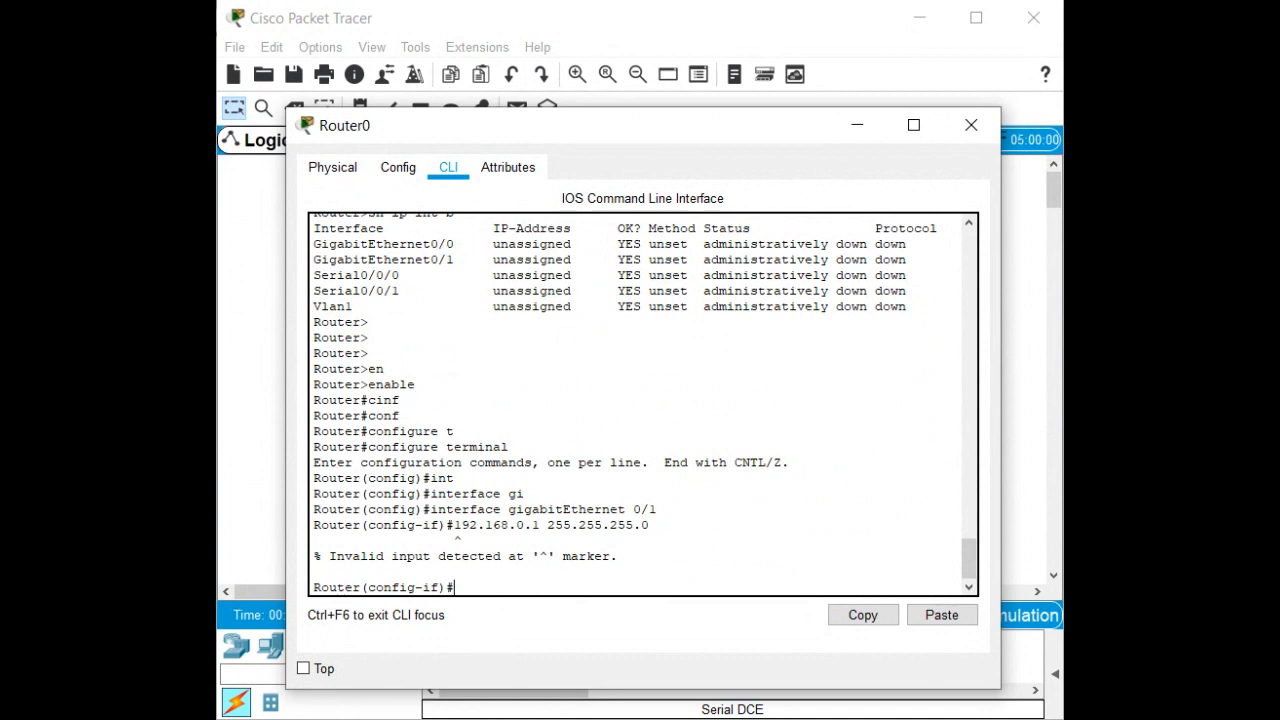
pyautogui.write('ip add')
pyautogui.press('Tab')
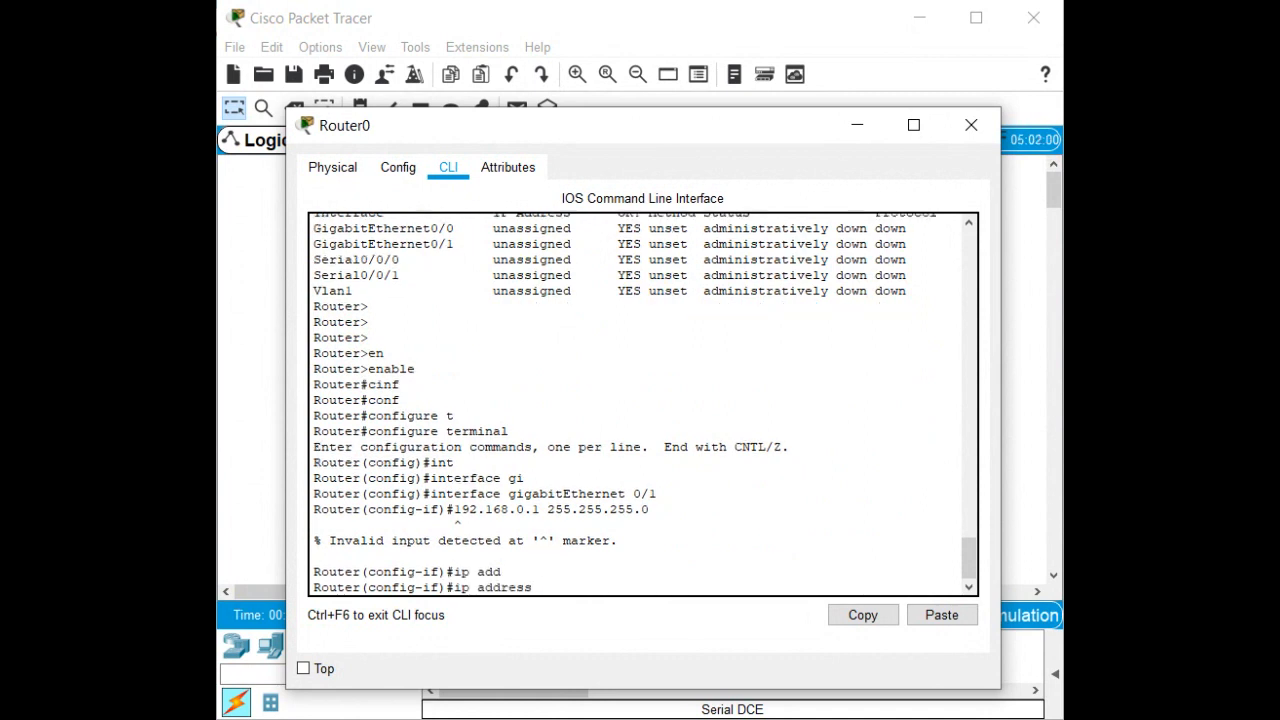
pyautogui.write('192.')
pyautogui.write('168.0.1 255.255.255.0')
pyautogui.press('Return')
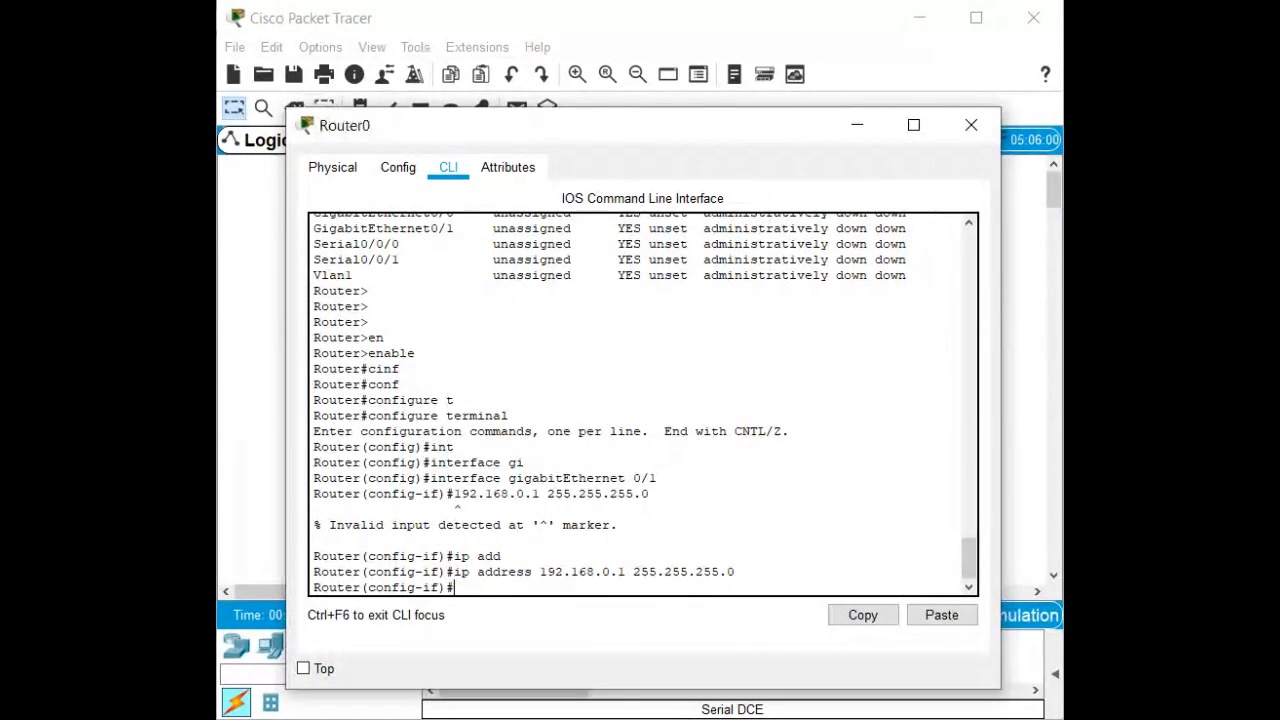
# Enable the interface with 'no shutdown' and return to privileged EXEC with Ctrl+Z.
pyautogui.write('no syh')
pyautogui.press('Return')
pyautogui.write('no sh')
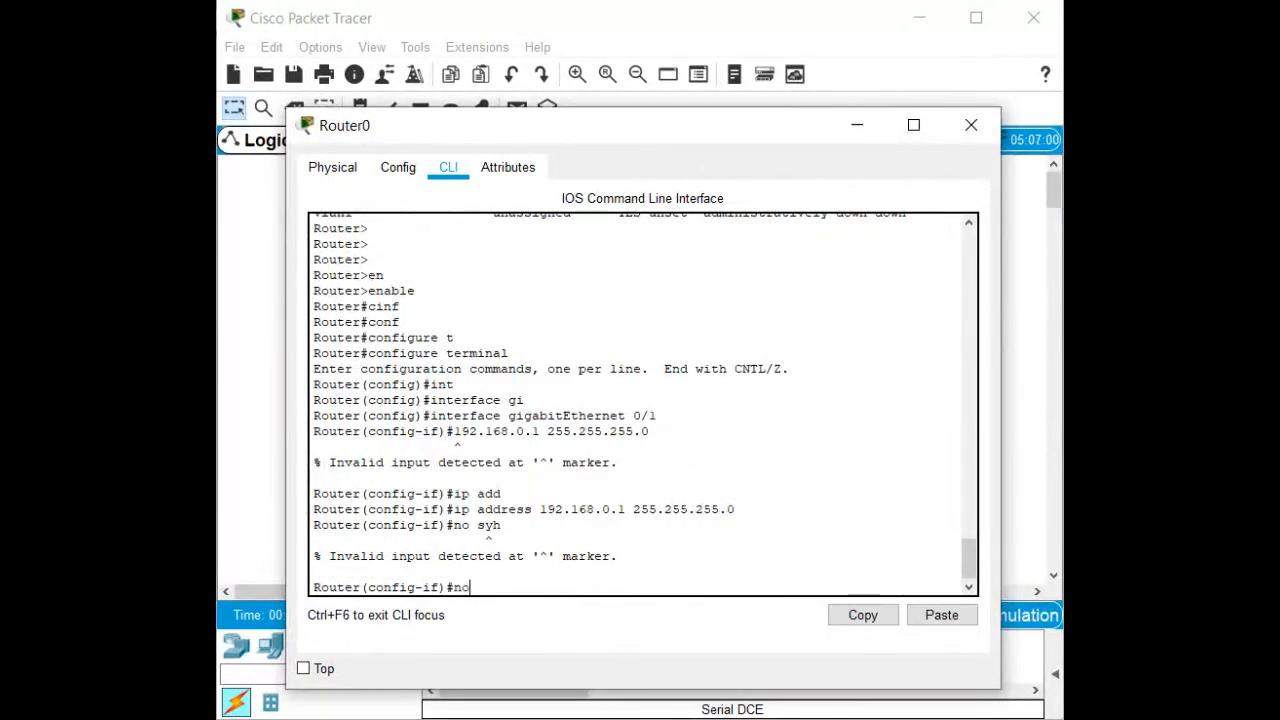
pyautogui.press('Return')
pyautogui.press('Return')
pyautogui.press('Return')
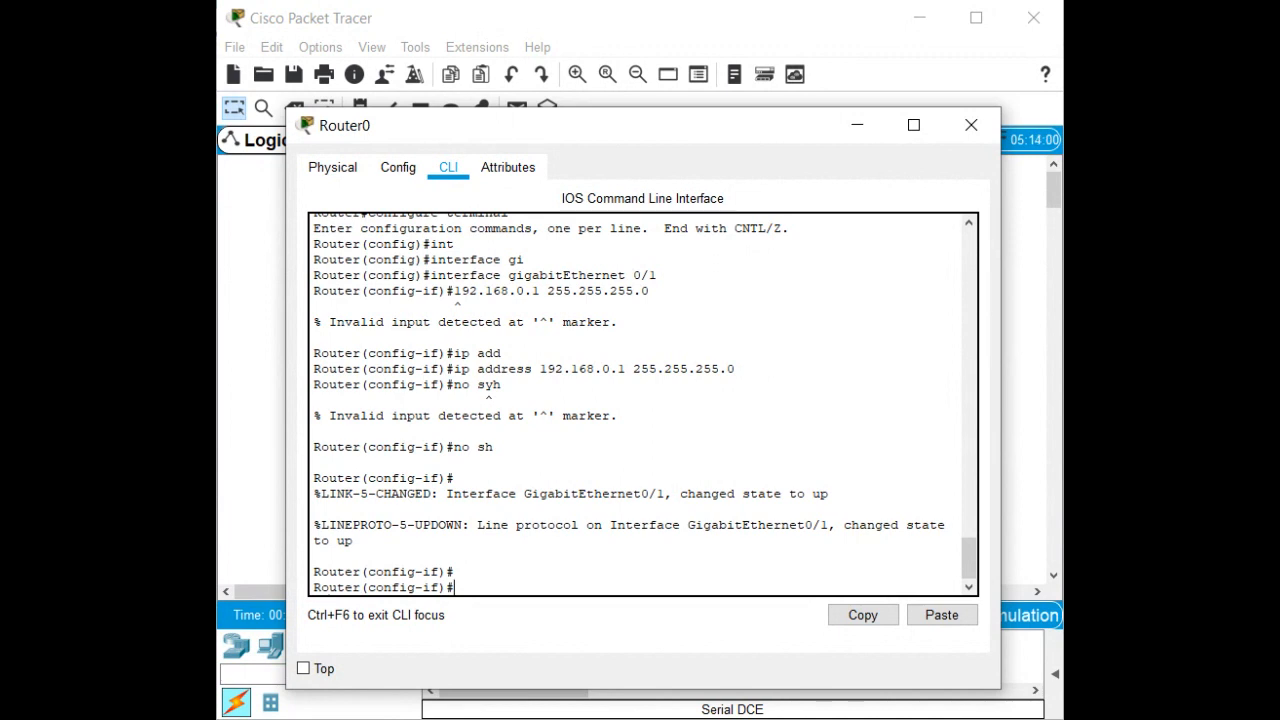
pyautogui.hotkey('ctrl', 'z')
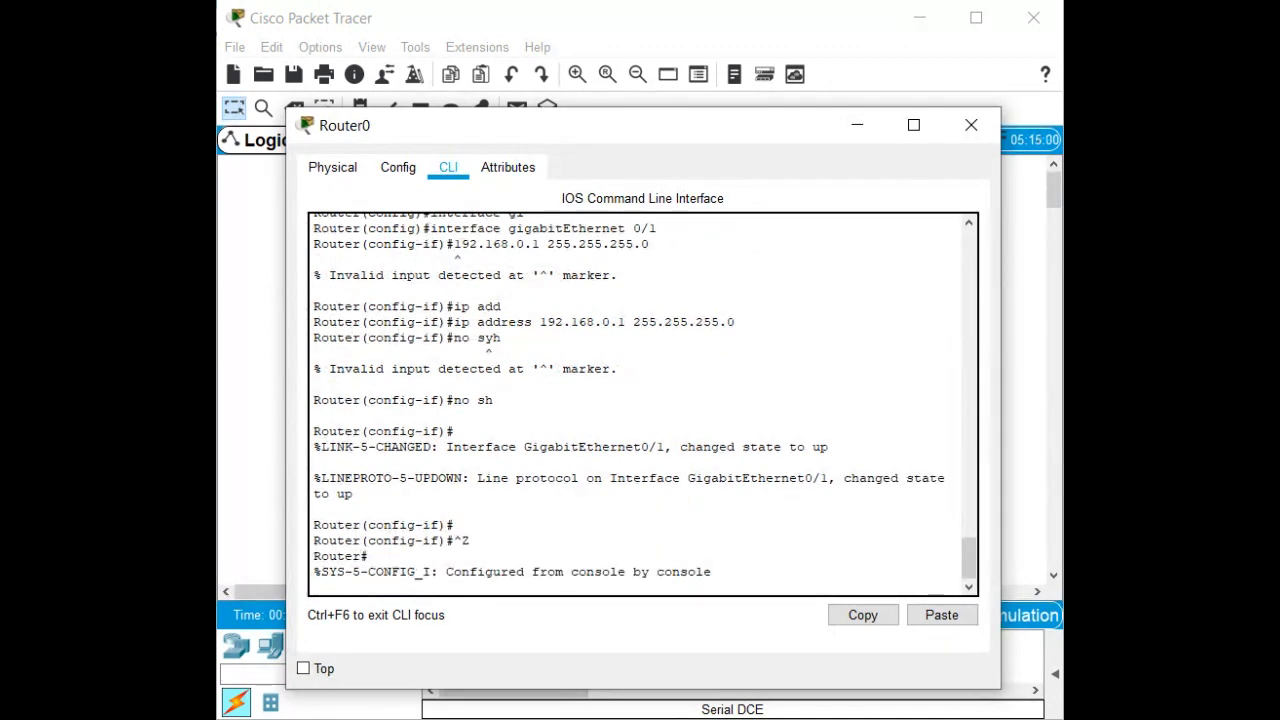
# Enter global configuration on Router0 and select interface Serial0/0/1.
pyautogui.press('Return')
pyautogui.write('conf')
pyautogui.press('Tab')
pyautogui.write('t')
pyautogui.press('Tab')
pyautogui.press('Return')
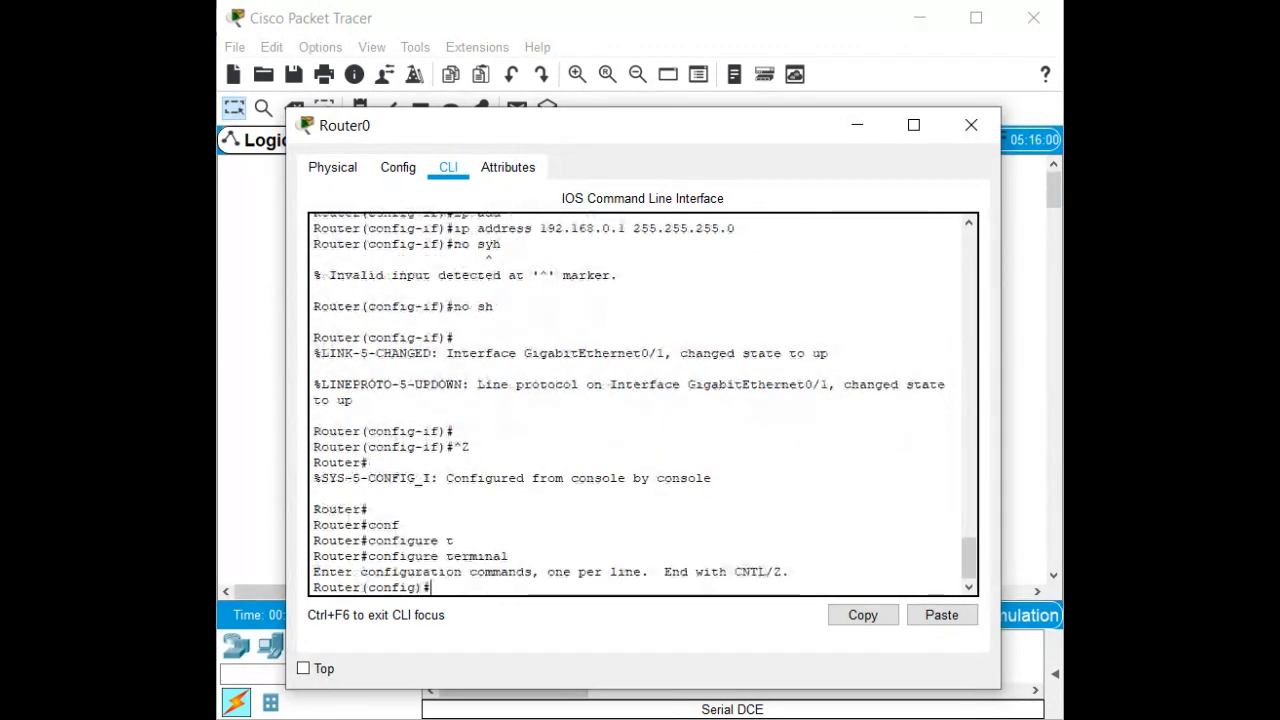
pyautogui.write('int')
pyautogui.press('Tab')
pyautogui.write('s')
pyautogui.press('Tab')
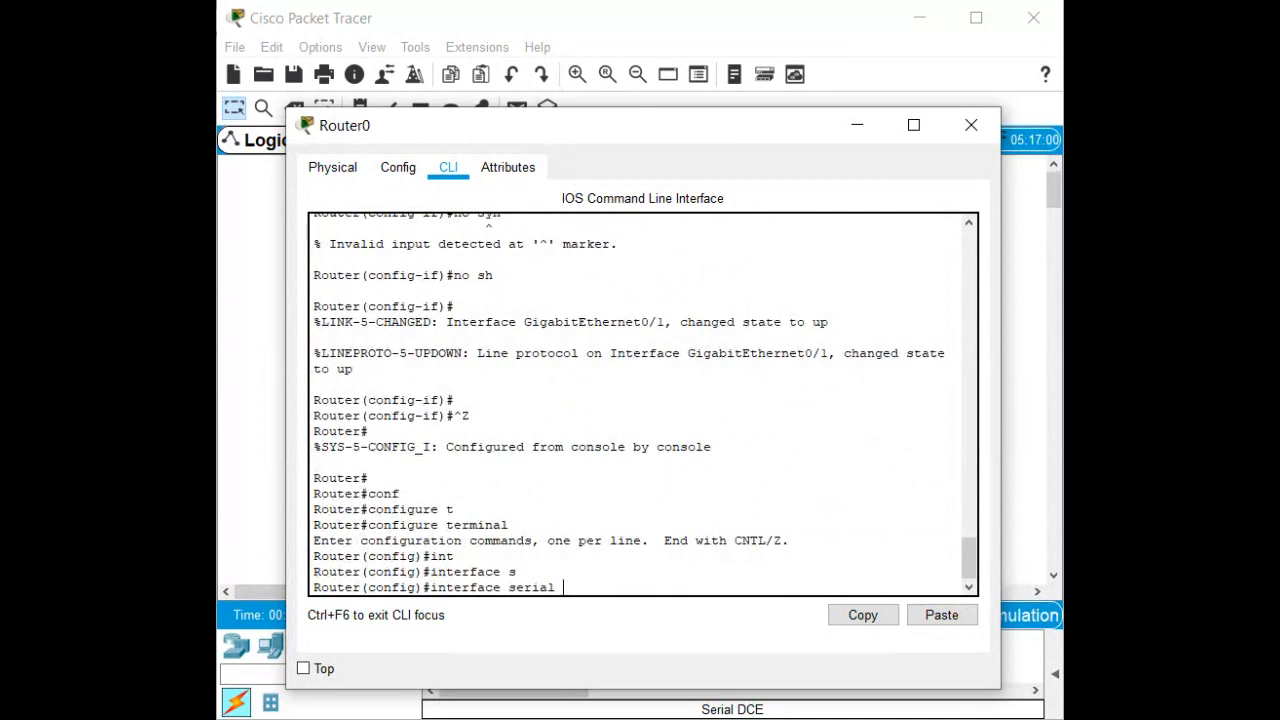
pyautogui.write('0/0/1')
pyautogui.press('Return')
# Assign 10.1.1.1 255.255.255.252 to Serial0/0/1 and bring it up with no shutdown.
pyautogui.write('ip add')
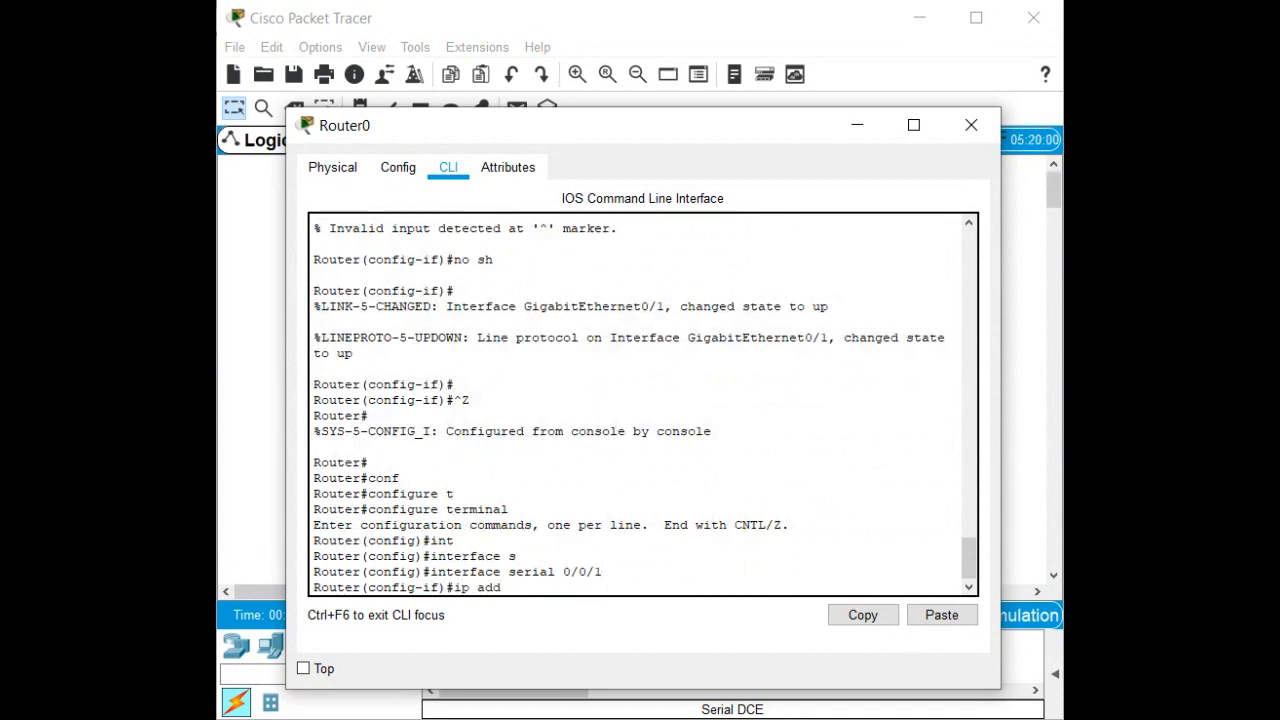
pyautogui.press('Tab')
pyautogui.write('10')
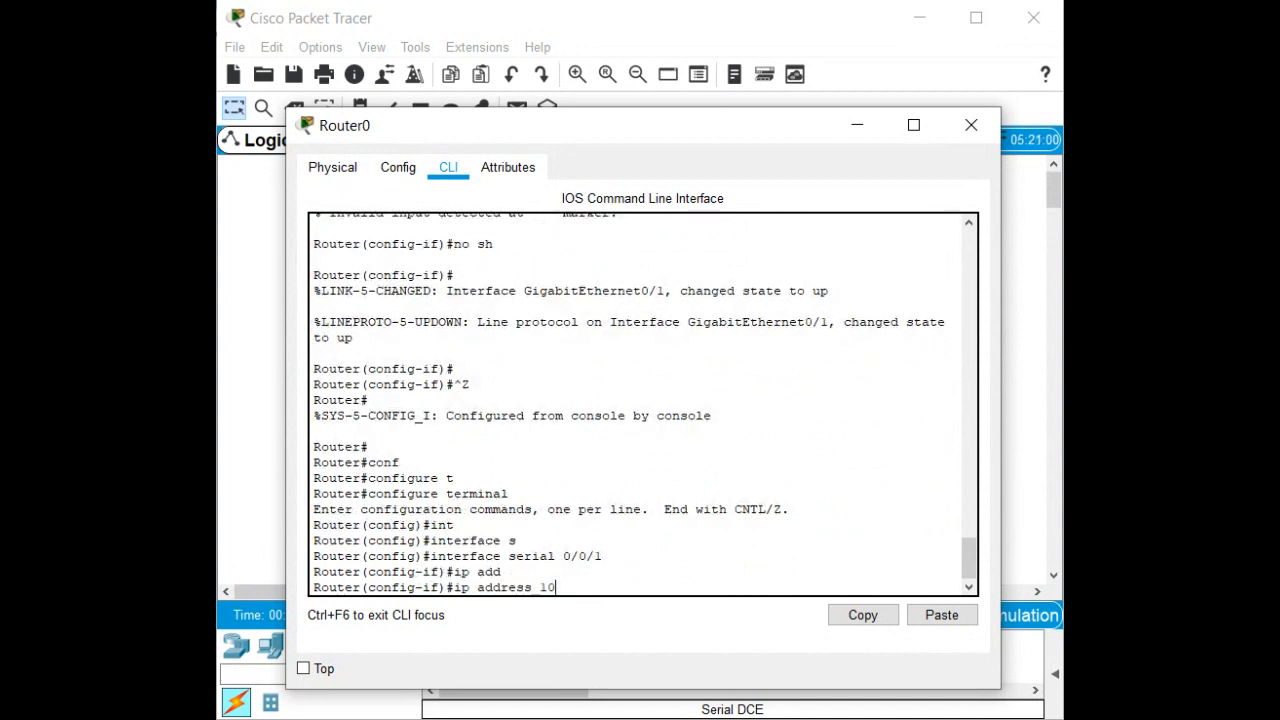
pyautogui.write('.1.1.1 255.255.25')
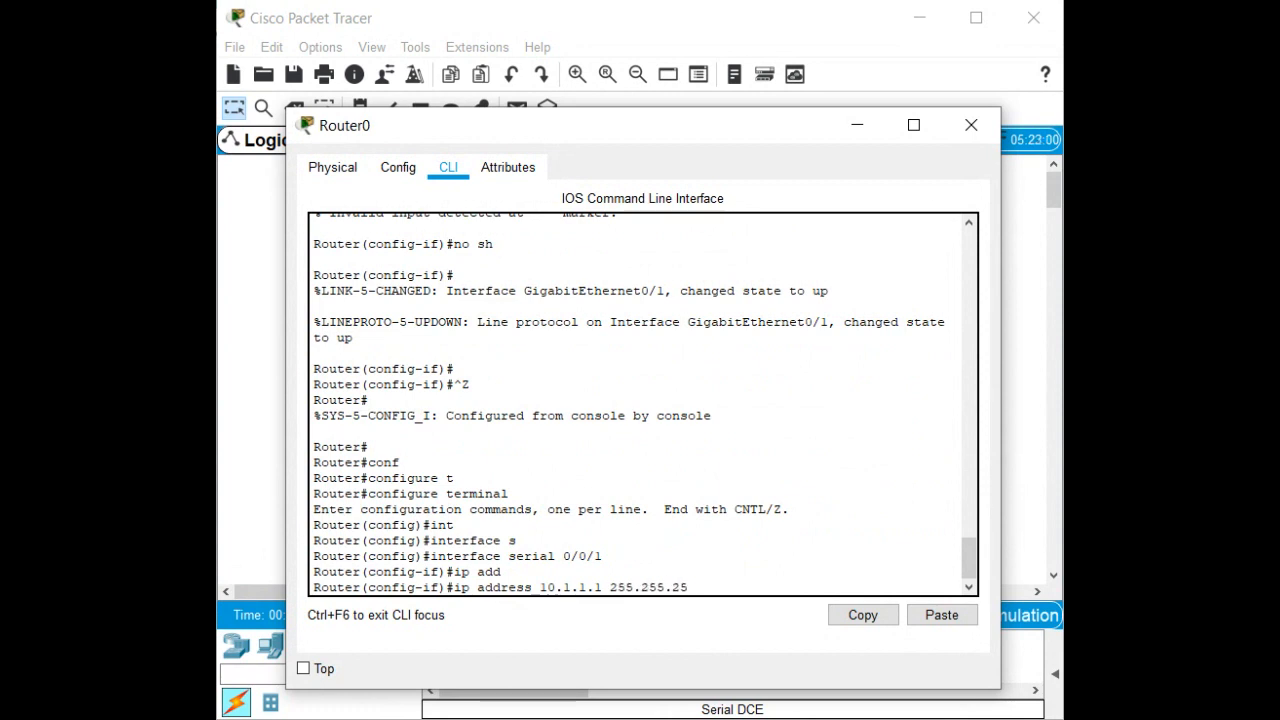
pyautogui.write('5.252')
pyautogui.press('Return')
pyautogui.write('no sh')
pyautogui.press('Return')
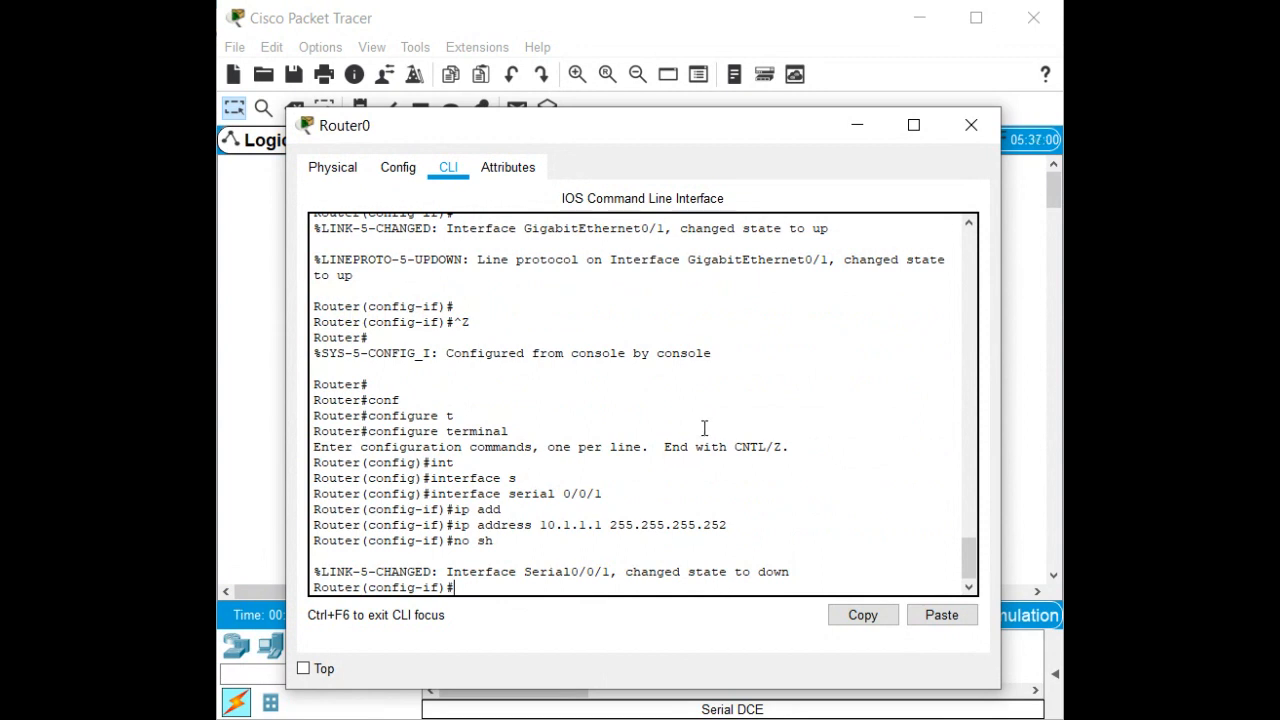
# Close Router0's window and open Router1's CLI, moved and widened into full view.
pyautogui.click(970, 125)
pyautogui.click(470, 245)
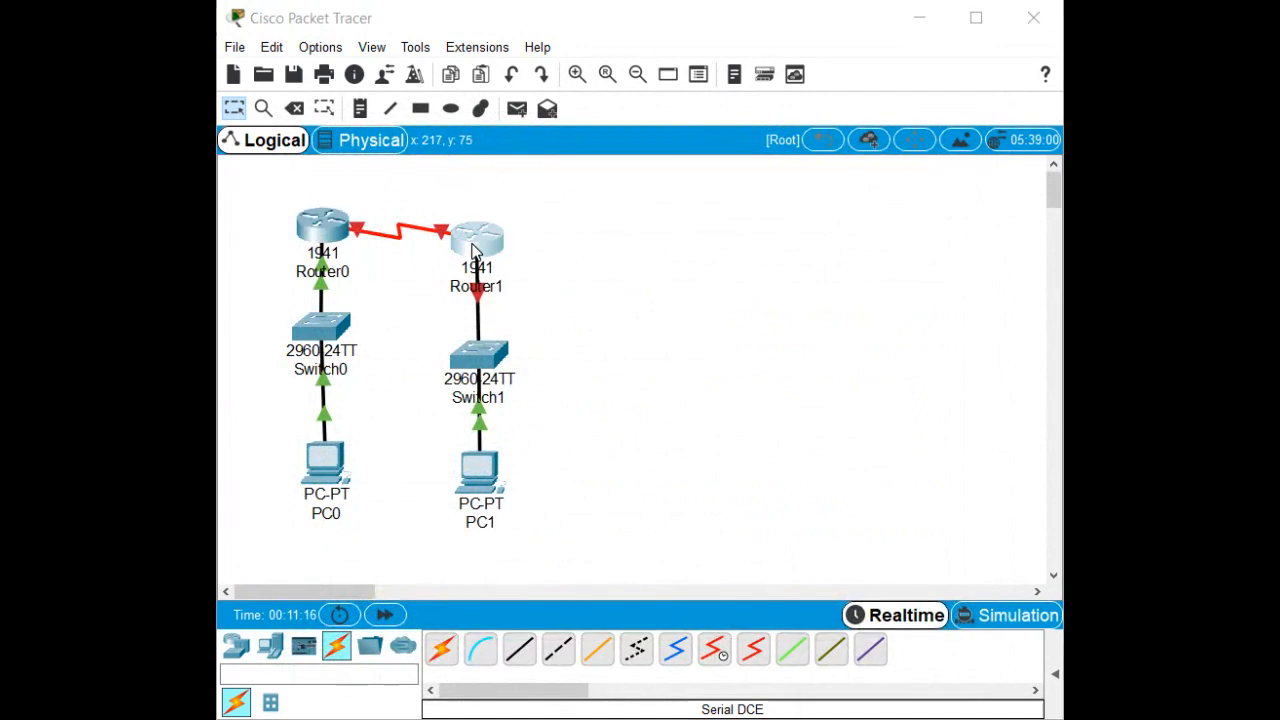
pyautogui.moveTo(1150, 205); pyautogui.dragTo(584, 155)
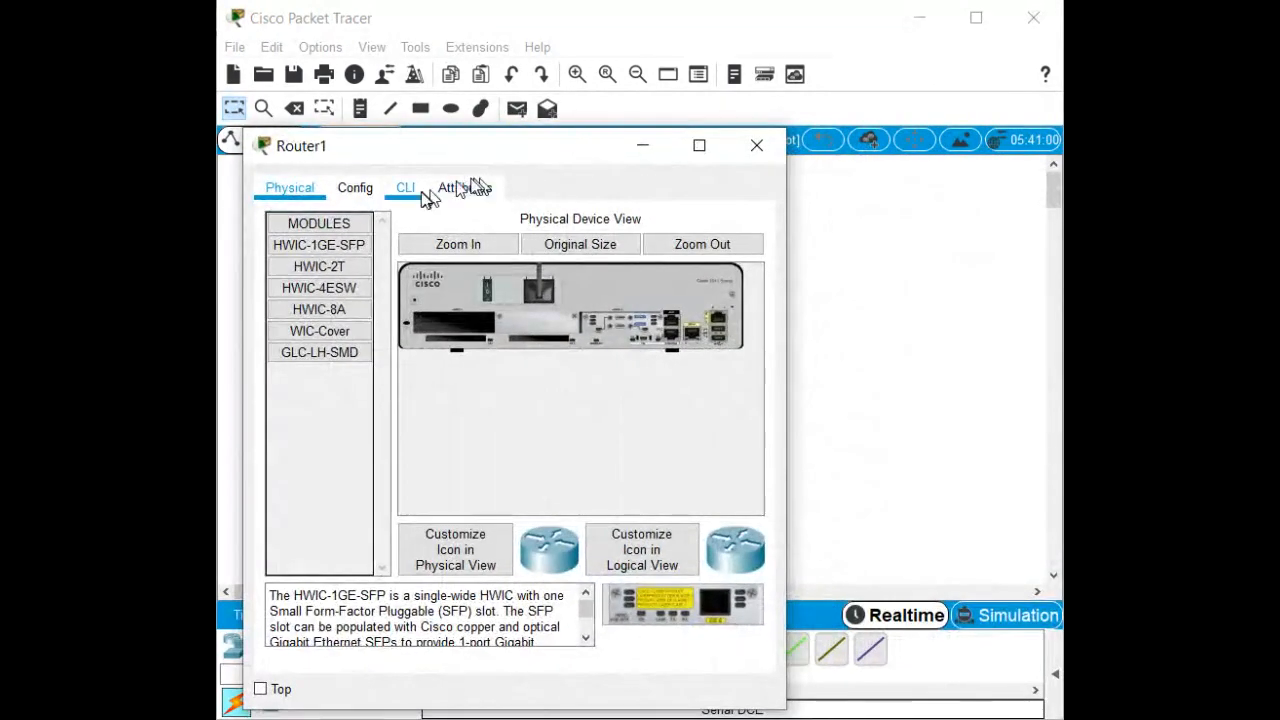
pyautogui.click(405, 189)
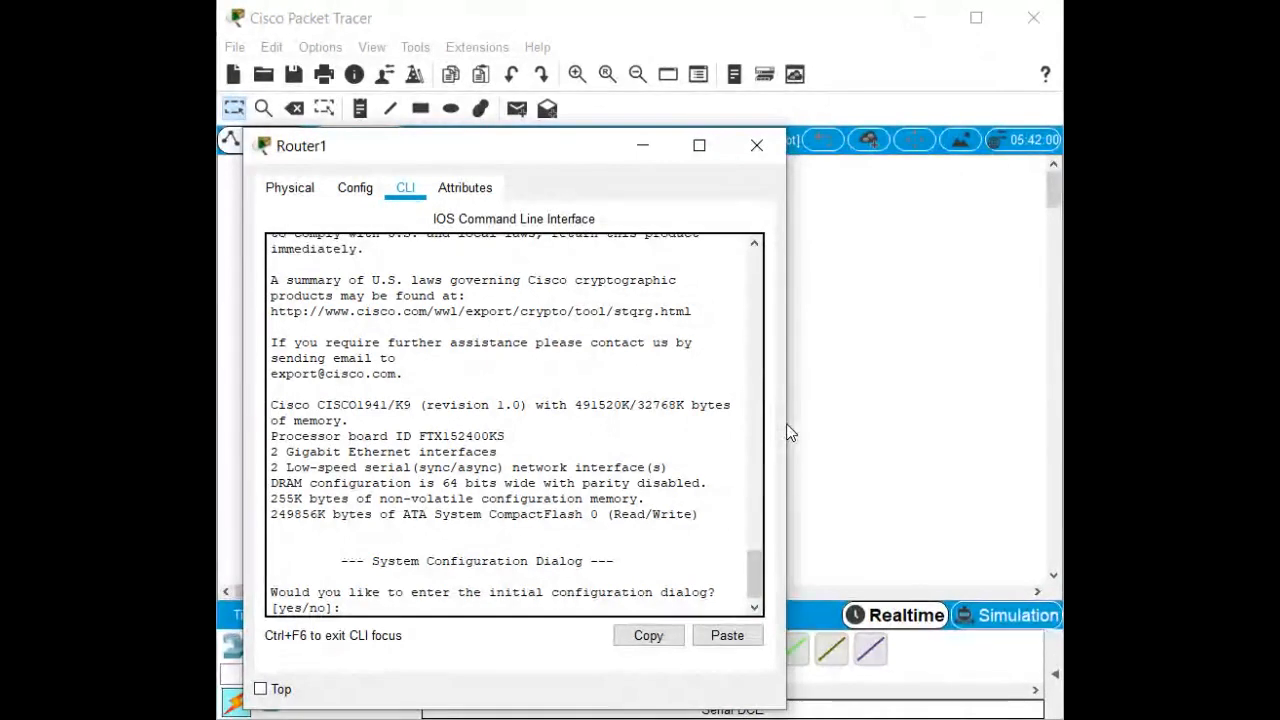
pyautogui.moveTo(788, 424); pyautogui.dragTo(1016, 490)
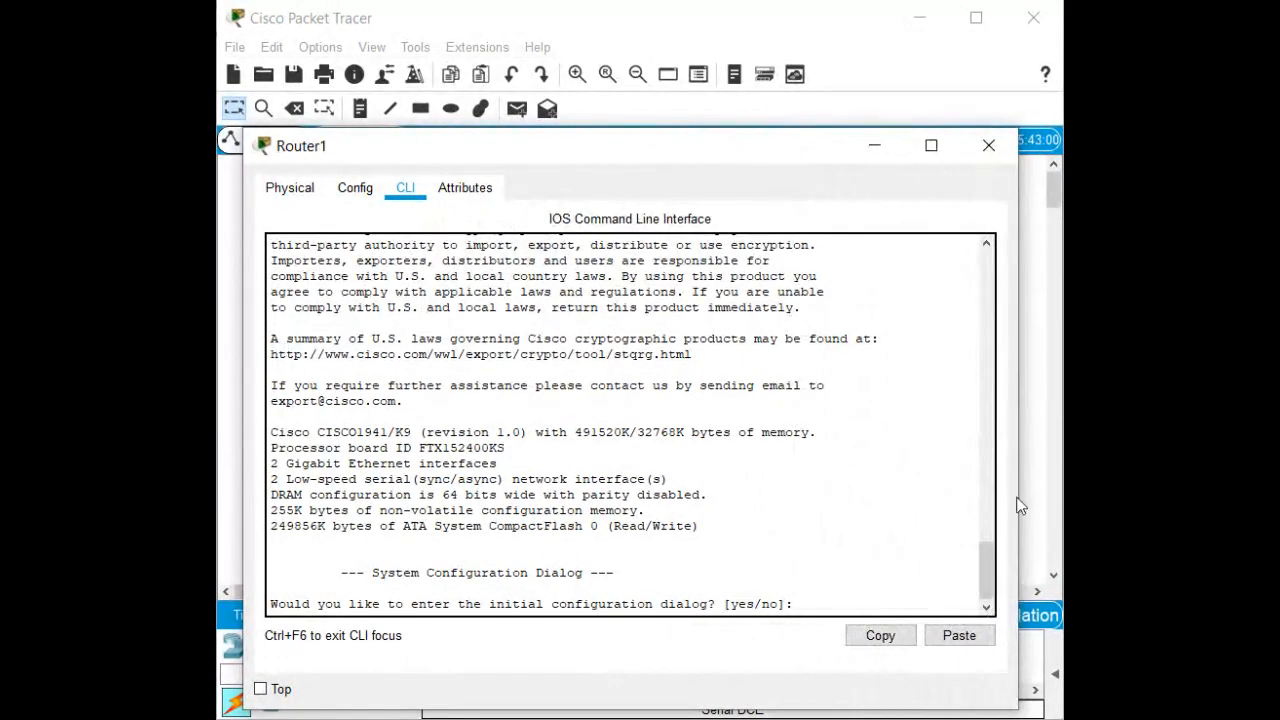
# Decline the initial setup dialog, enter global configuration, and set hostname R3.
pyautogui.write('n')
pyautogui.press('Return')
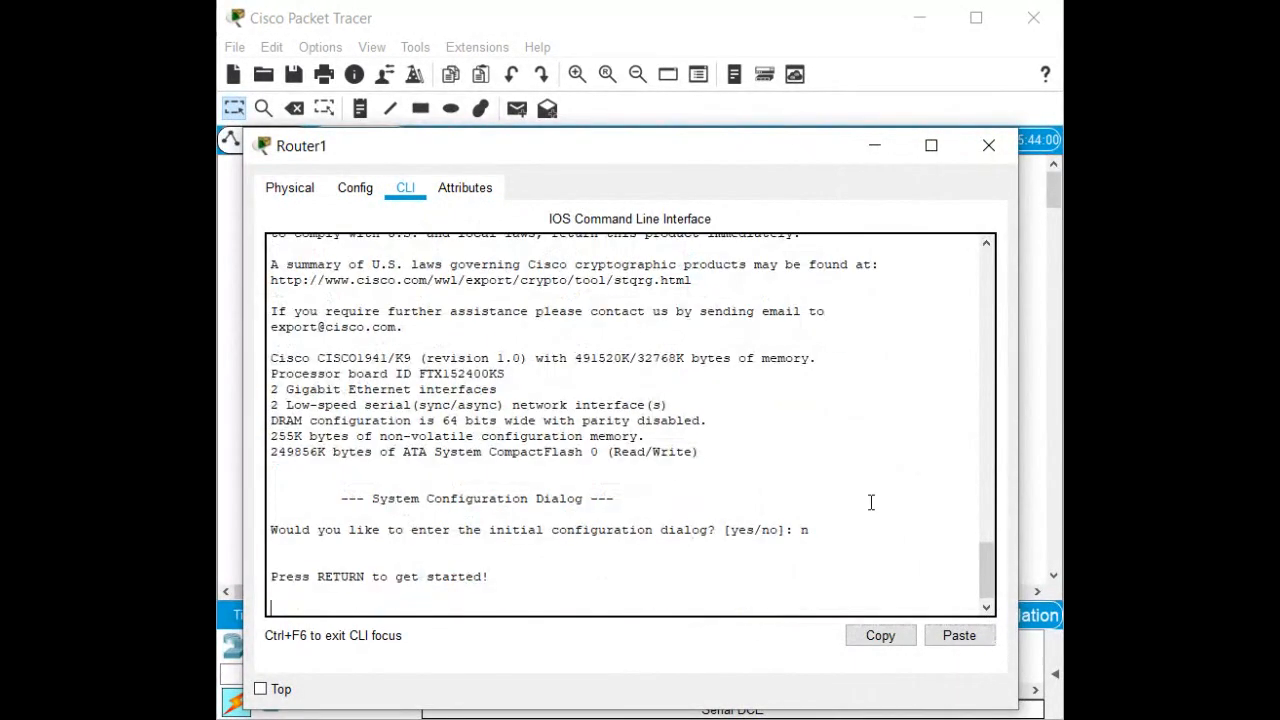
pyautogui.press('Return')
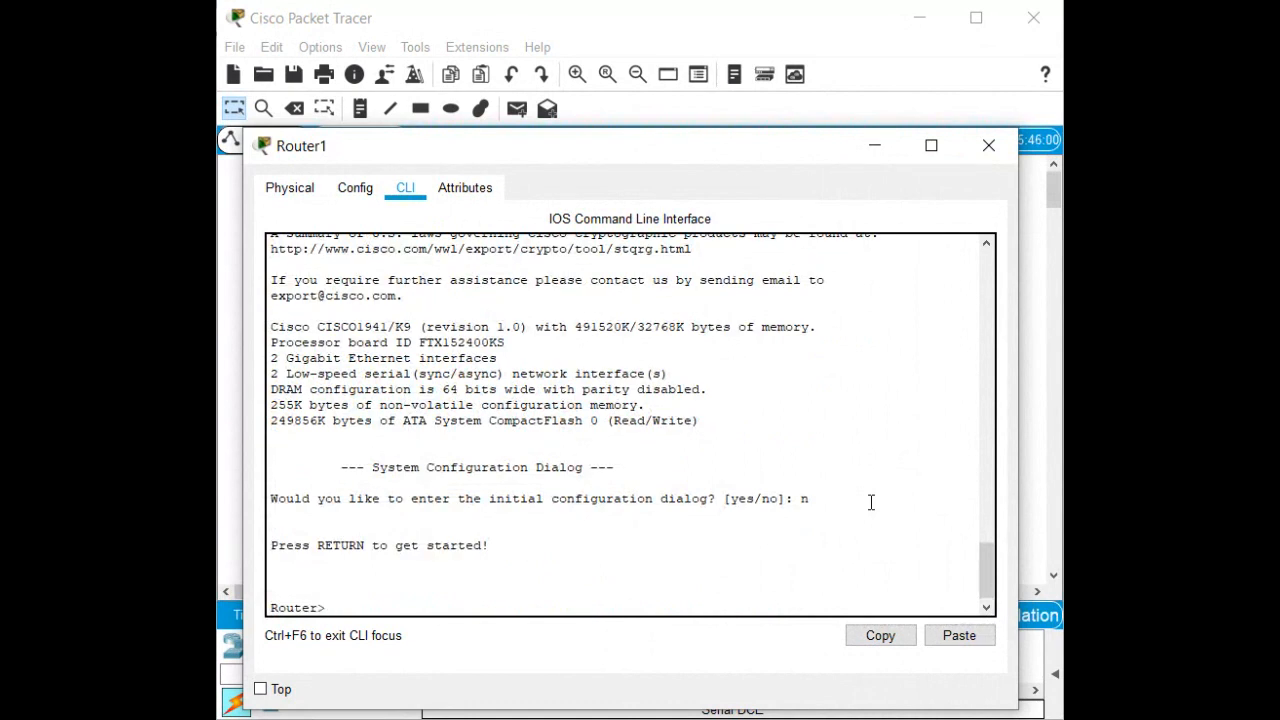
pyautogui.write('en')
pyautogui.press('Return')
pyautogui.write('con')
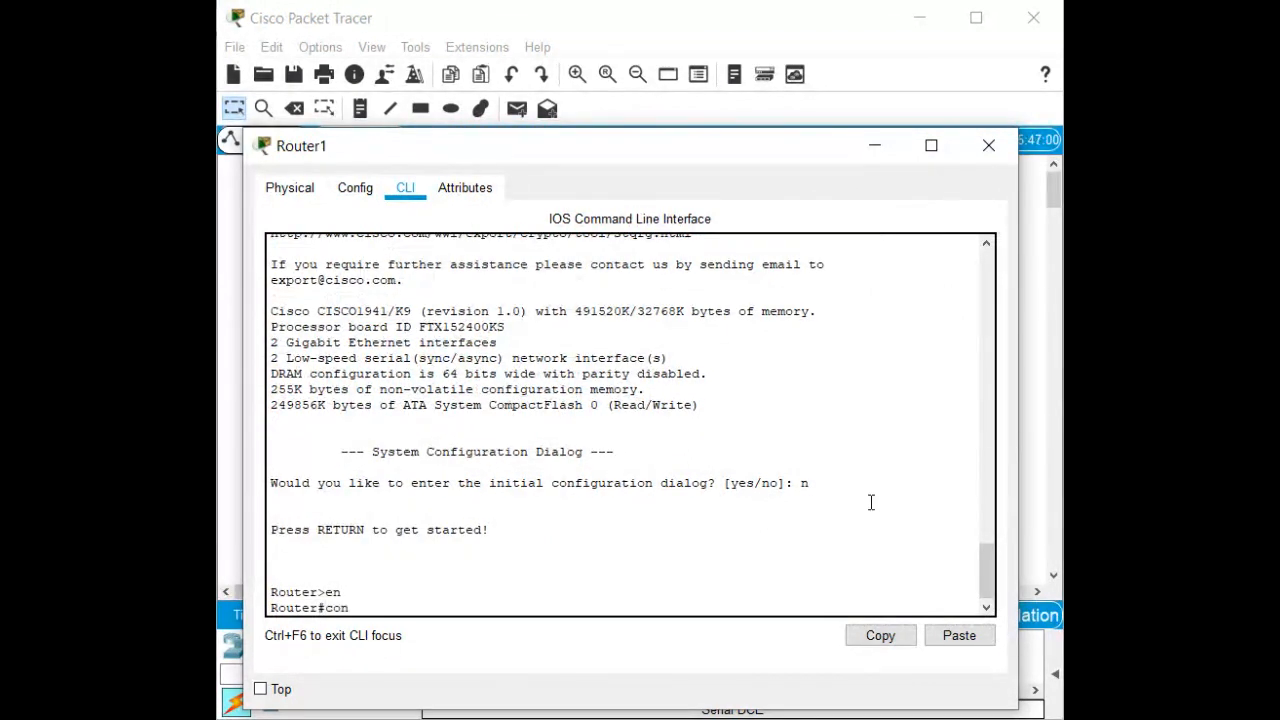
pyautogui.write('f t')
pyautogui.press('Return')
pyautogui.write('ho R2')
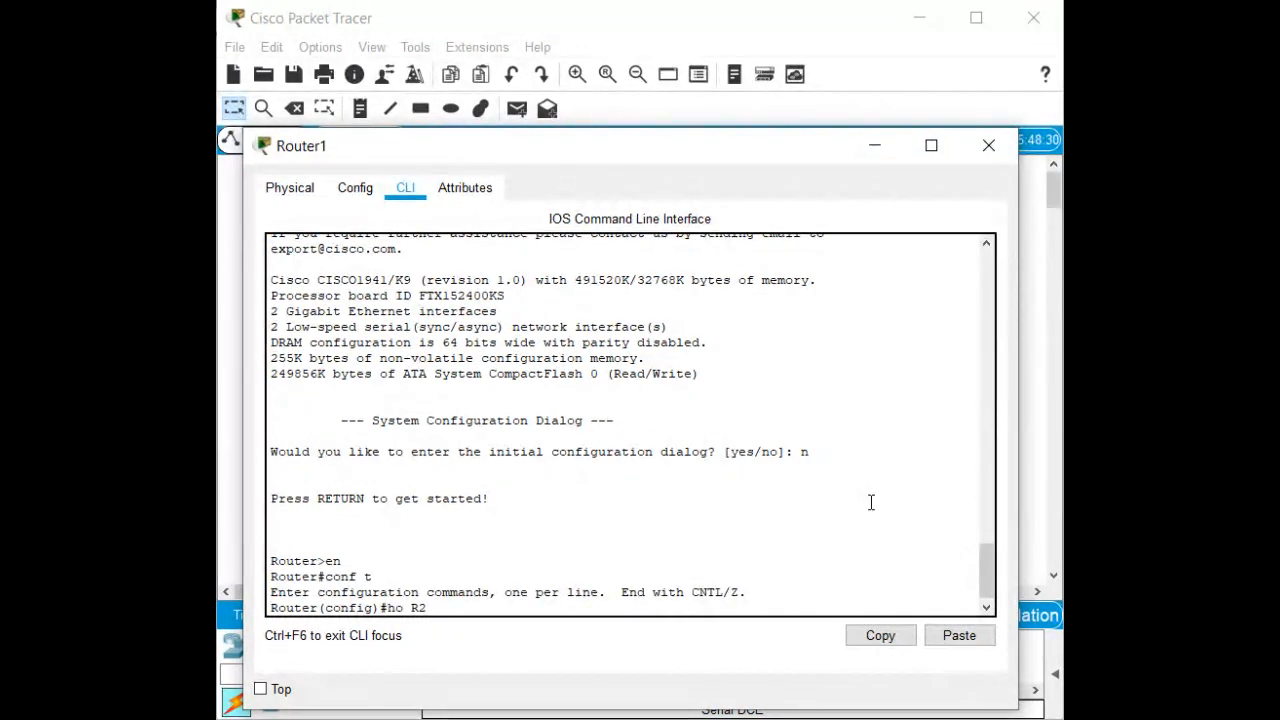
pyautogui.press('BackSpace')
pyautogui.write('3')
pyautogui.press('Return')
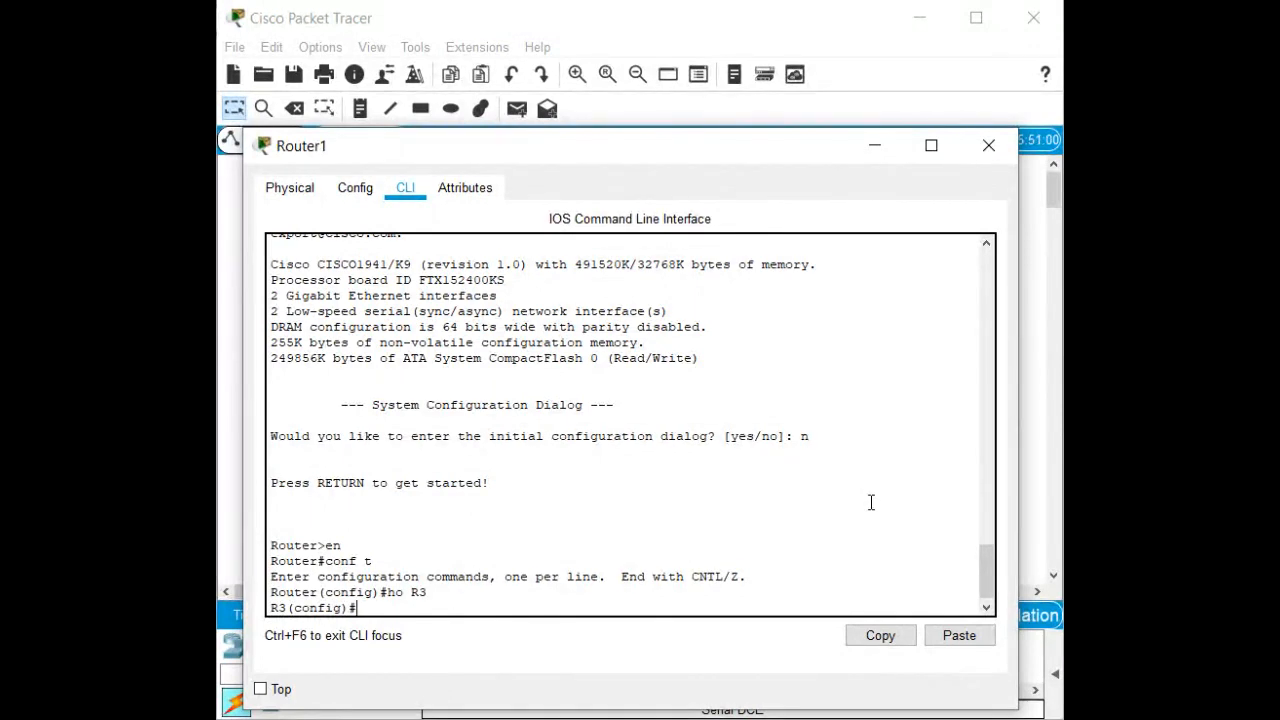
# Give GigabitEthernet0/1 192.168.1.1 255.255.255.0, enable it, and return to privileged EXEC.
pyautogui.write('int g0/1')
pyautogui.press('Return')
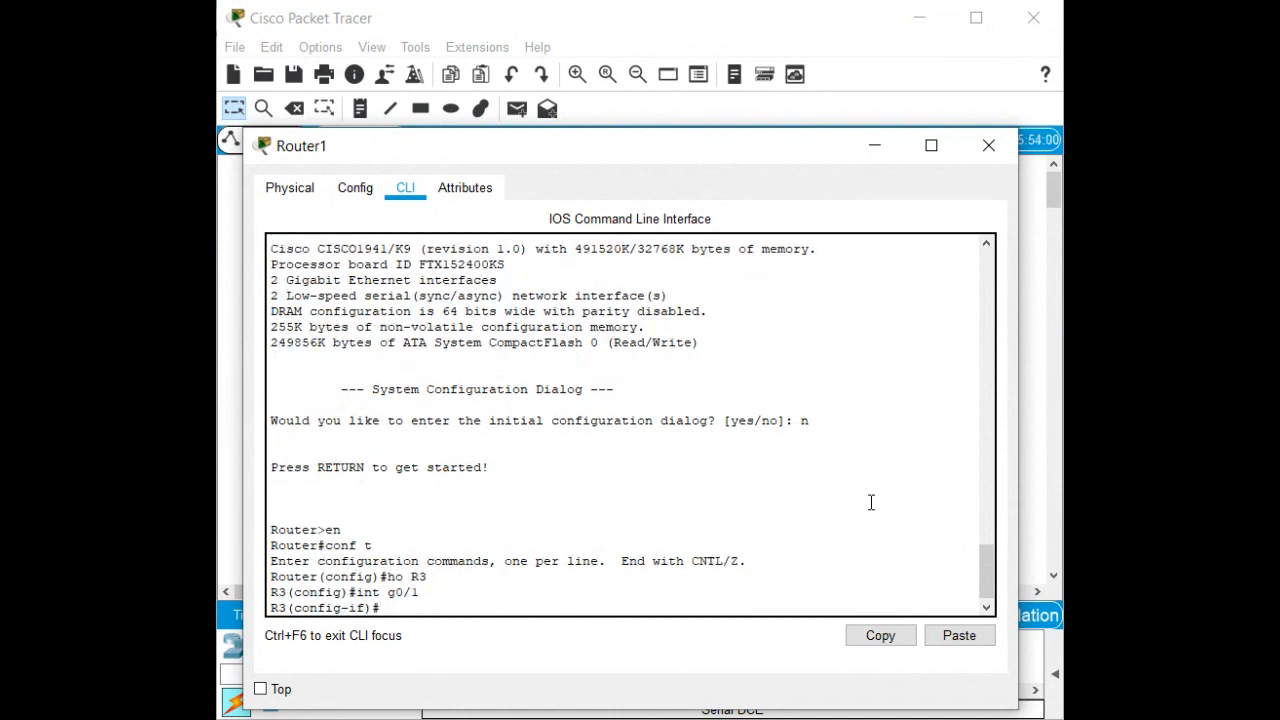
pyautogui.write('ip add')
pyautogui.press('Tab')
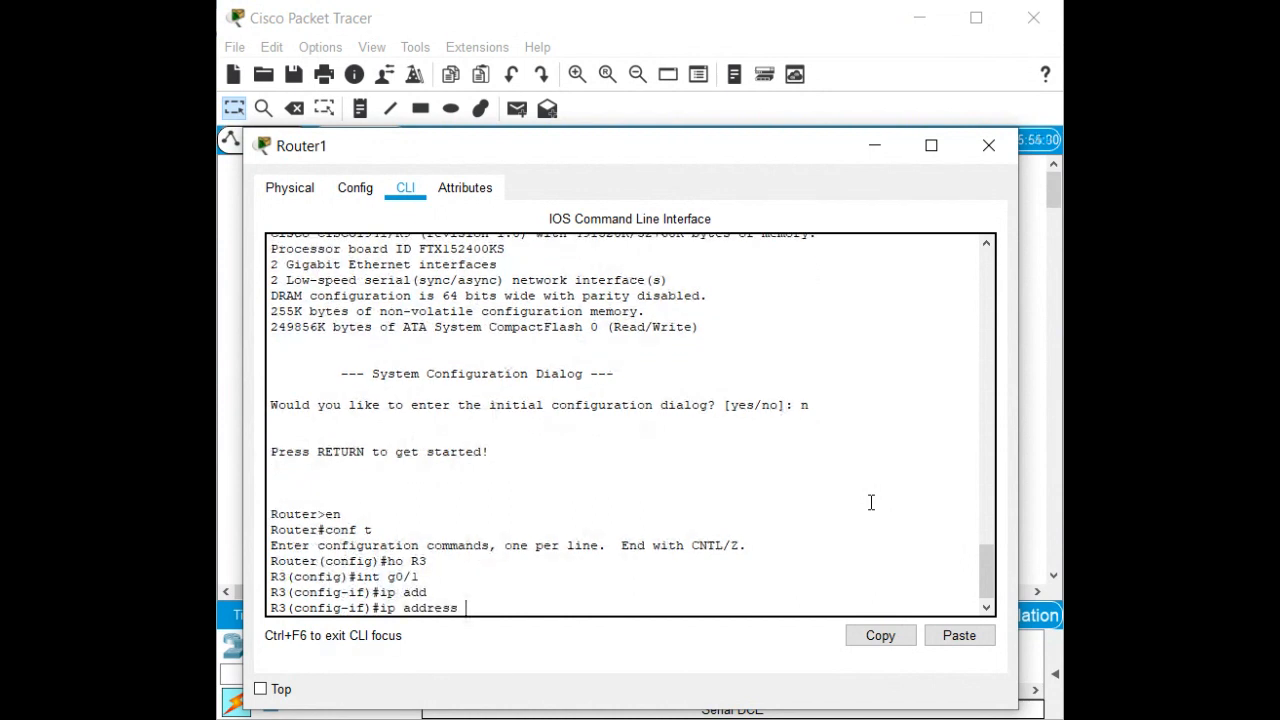
pyautogui.write('192.168.1.1 255.255.255.0')
pyautogui.press('Return')
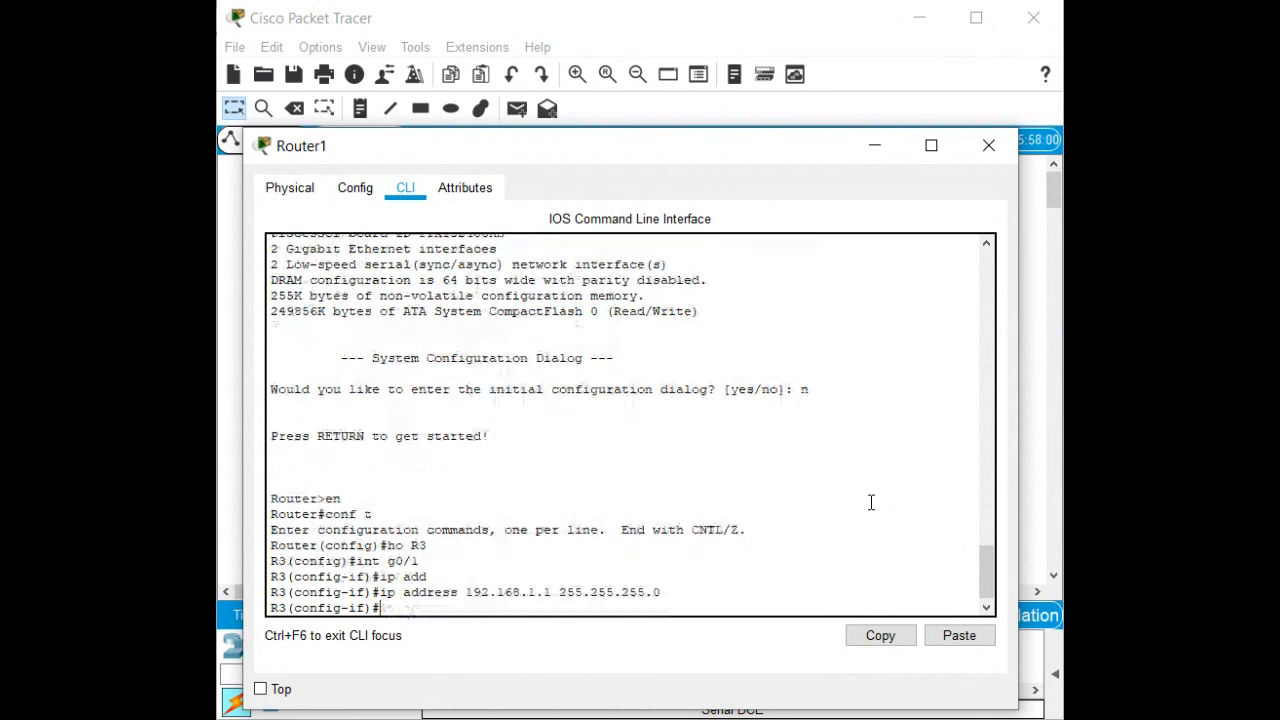
pyautogui.press('Return')
pyautogui.write('no sh')
pyautogui.press('Tab')
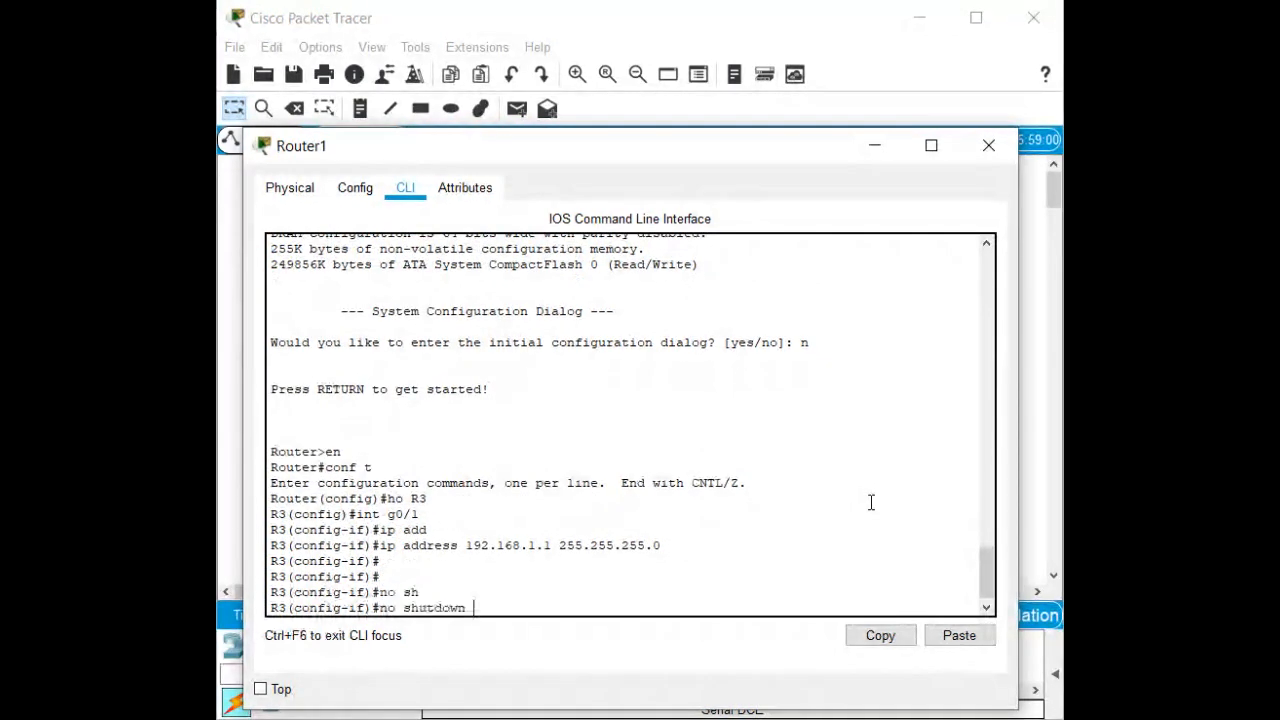
pyautogui.press('Return')
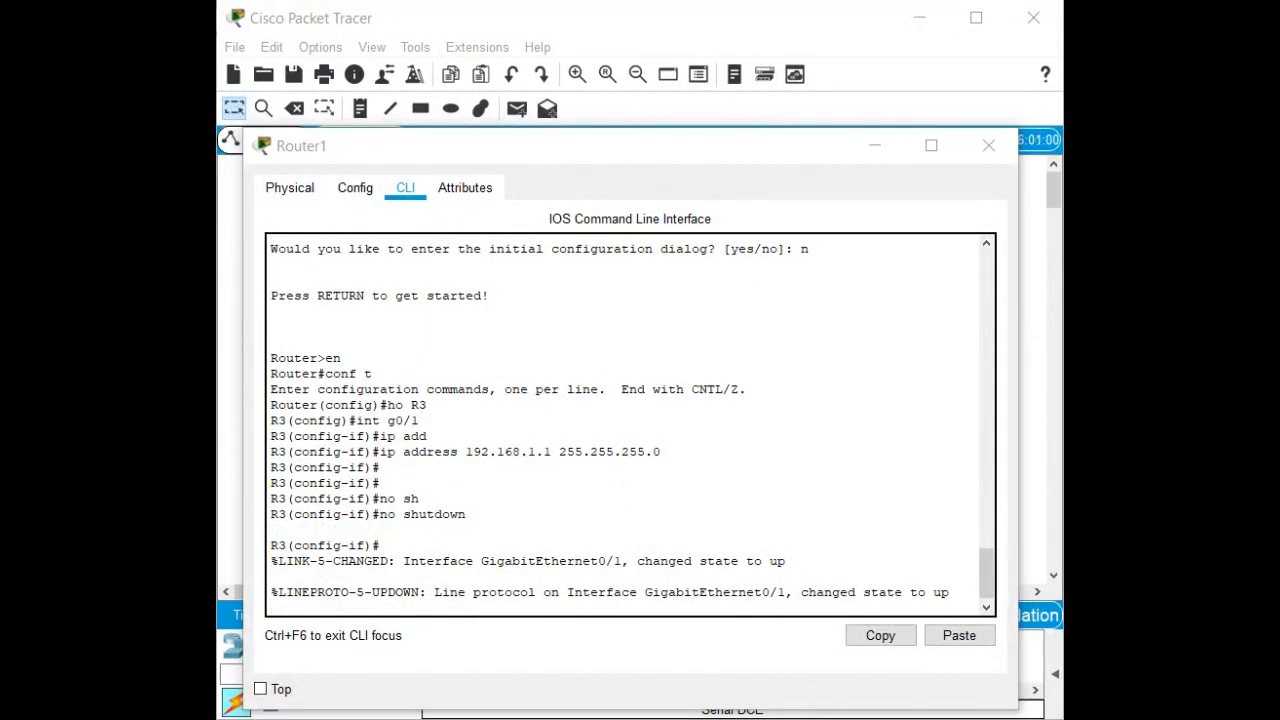
pyautogui.click(554, 513)
pyautogui.press('Return')
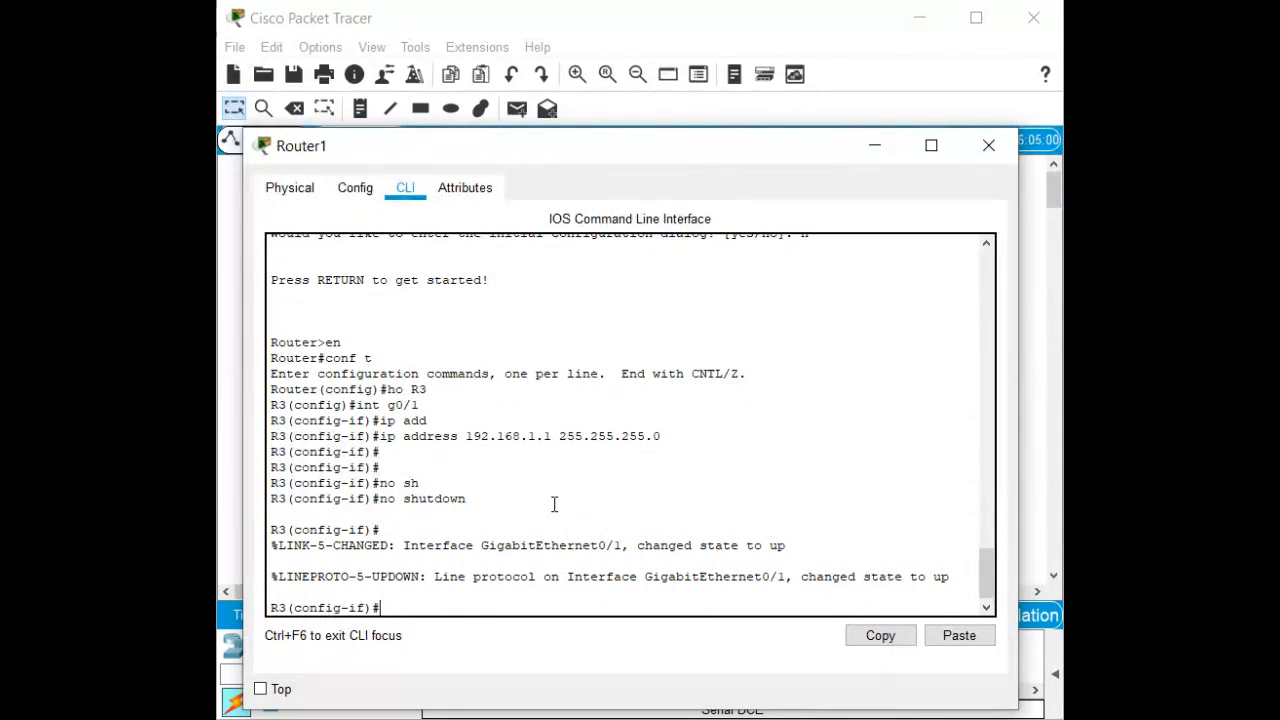
pyautogui.hotkey('ctrl', 'z')
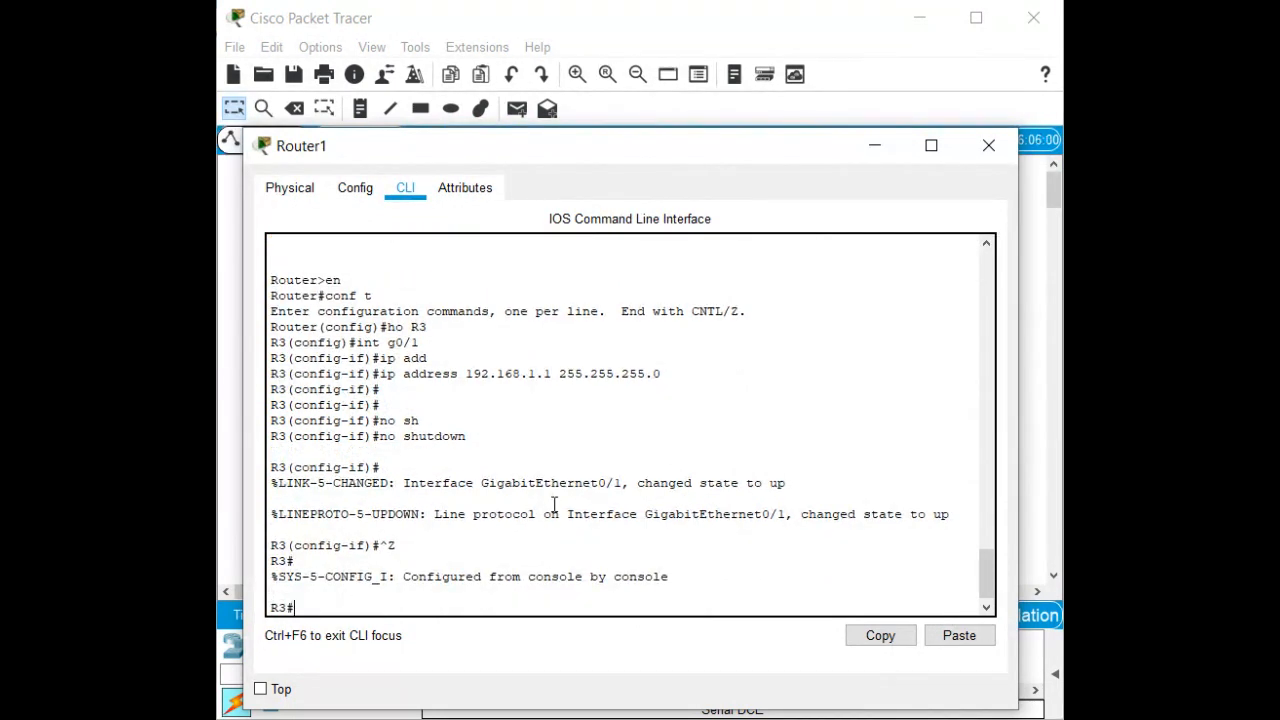
# Enter global configuration mode on R3, retrying after a mistyped configure command.
pyautogui.write('conf')
pyautogui.press('Tab')
pyautogui.write('g')
pyautogui.press('Tab')
pyautogui.press('Return')
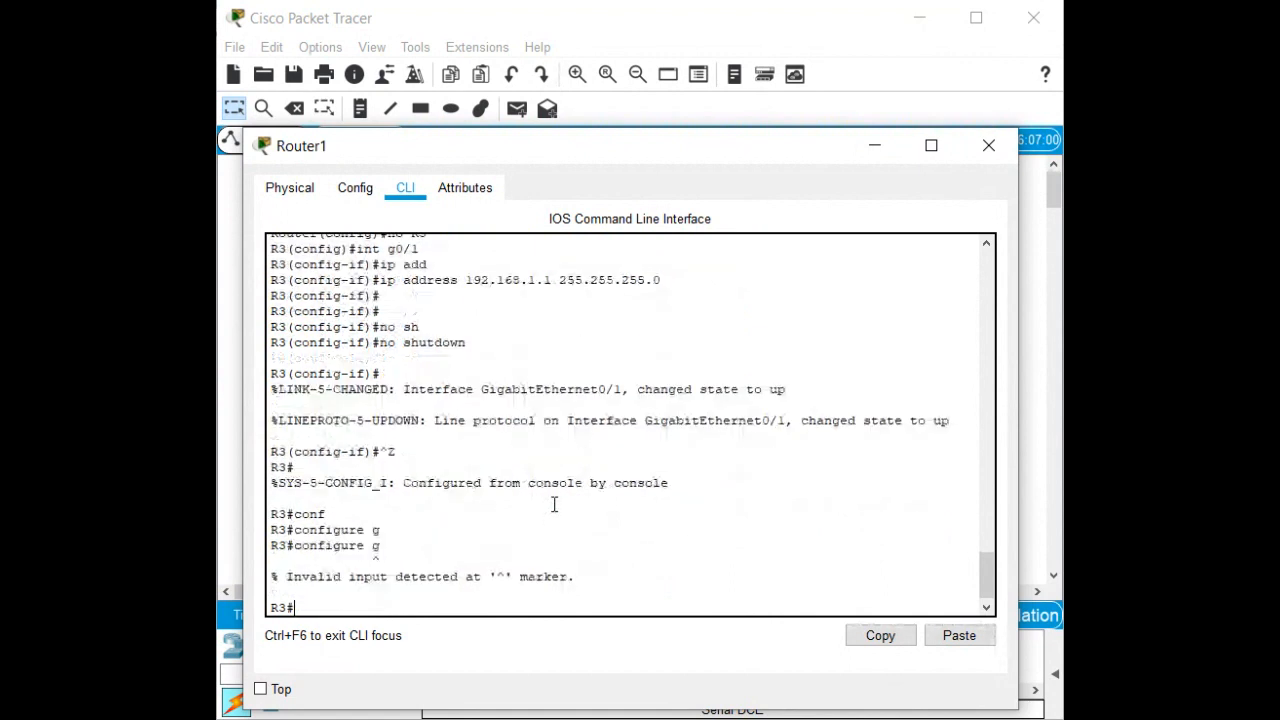
pyautogui.write('conf')
pyautogui.press('Tab')
pyautogui.write('t')
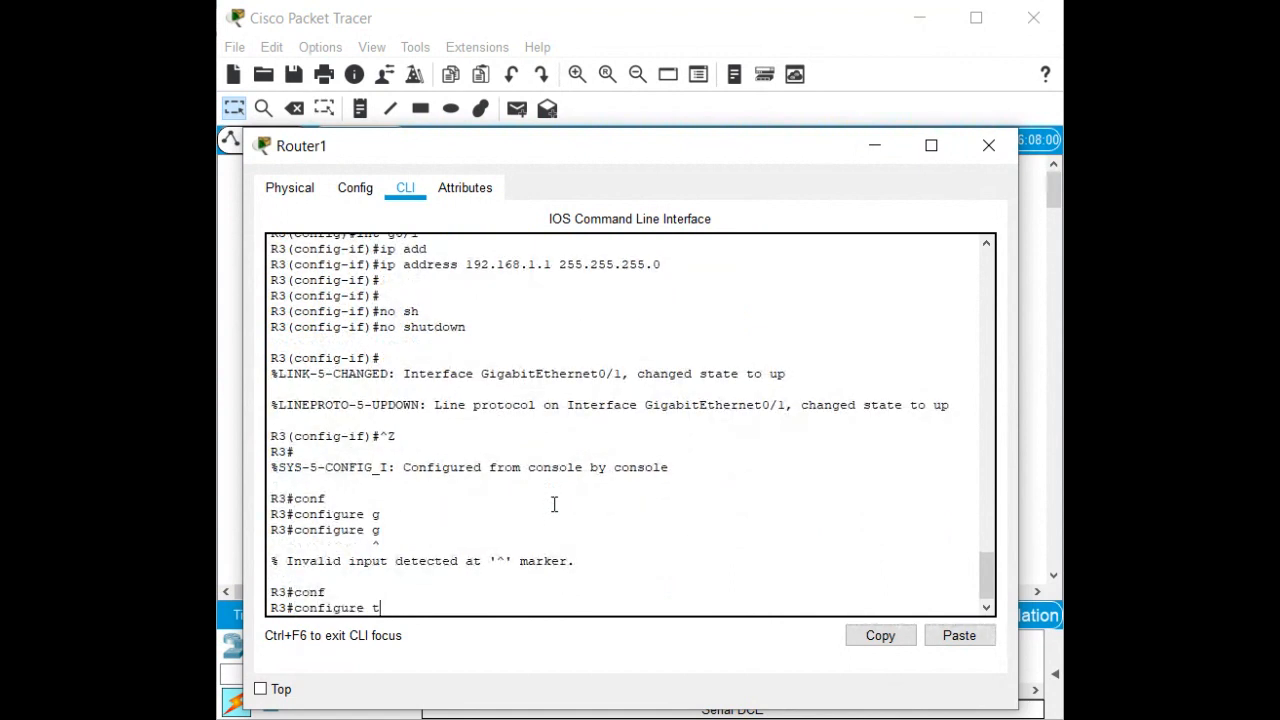
pyautogui.press('Tab')
pyautogui.press('Return')
# Give Serial0/0/0 address 10.1.1.2 255.255.255.252 and enable it with no shutdown.
pyautogui.write('int')
pyautogui.press('Tab')
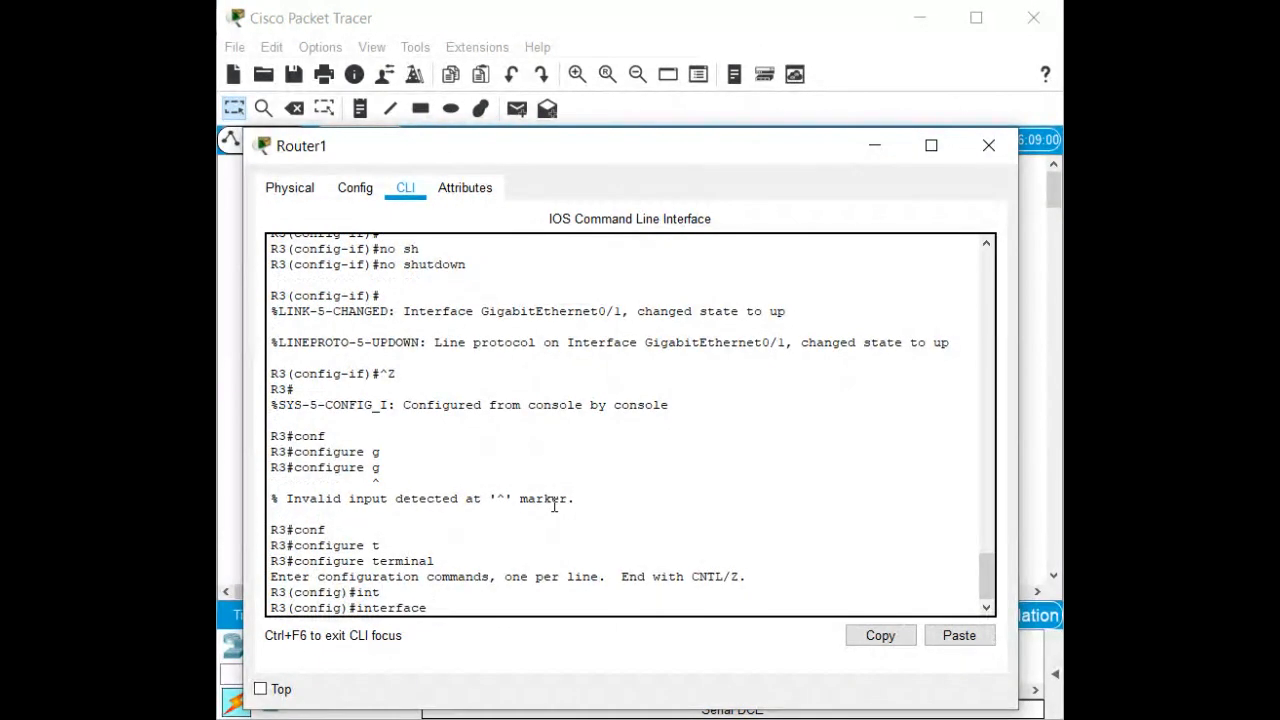
pyautogui.write('s')
pyautogui.press('Tab')
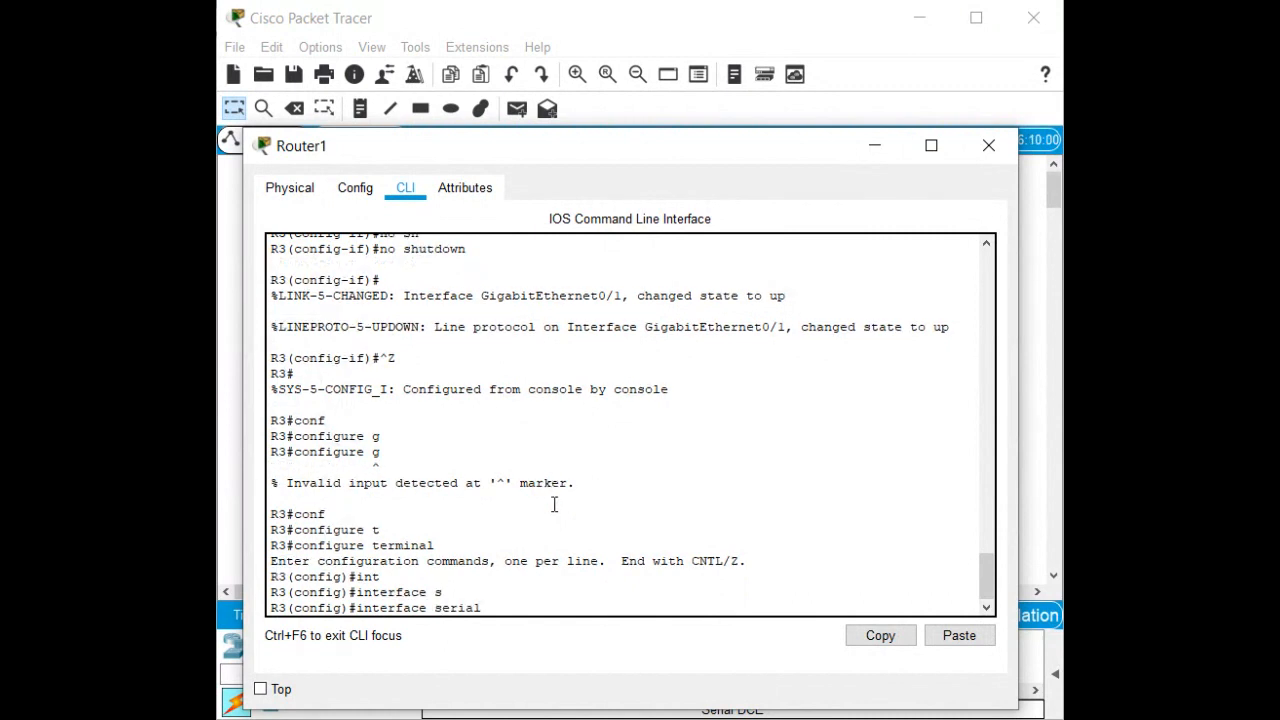
pyautogui.write('0/0/0')
pyautogui.press('Return')
pyautogui.write('ip add')
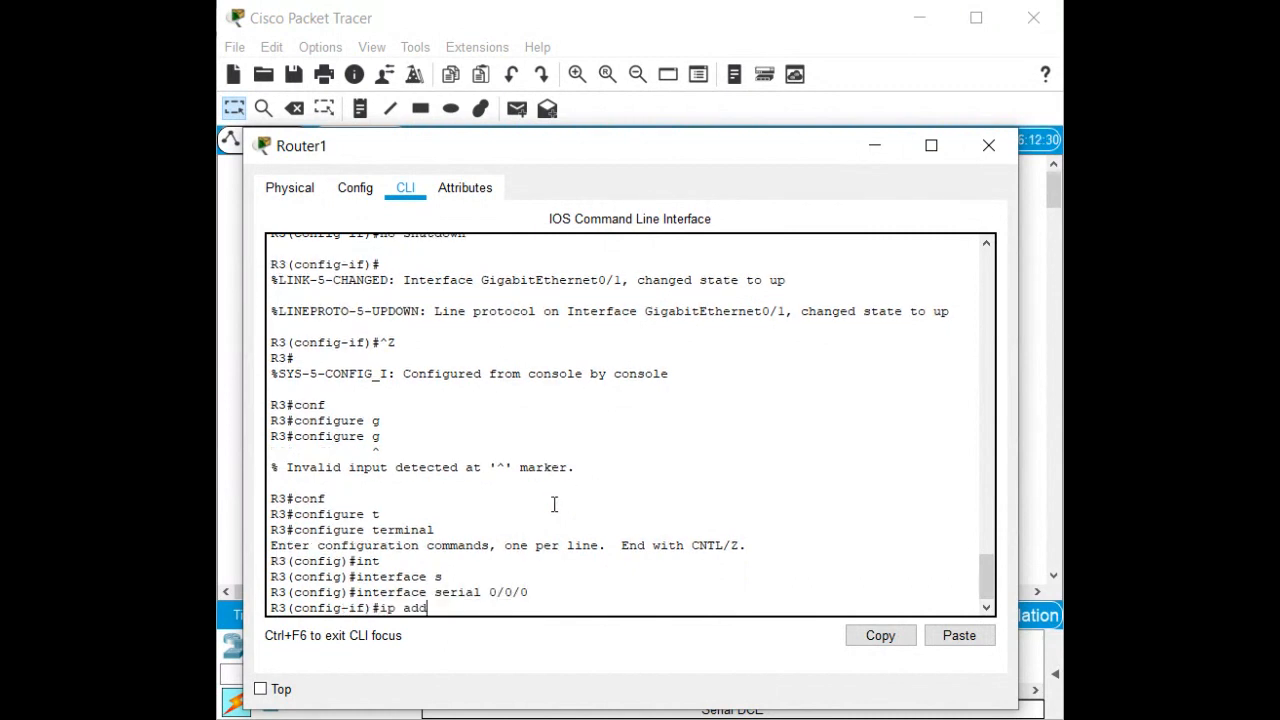
pyautogui.press('Tab')
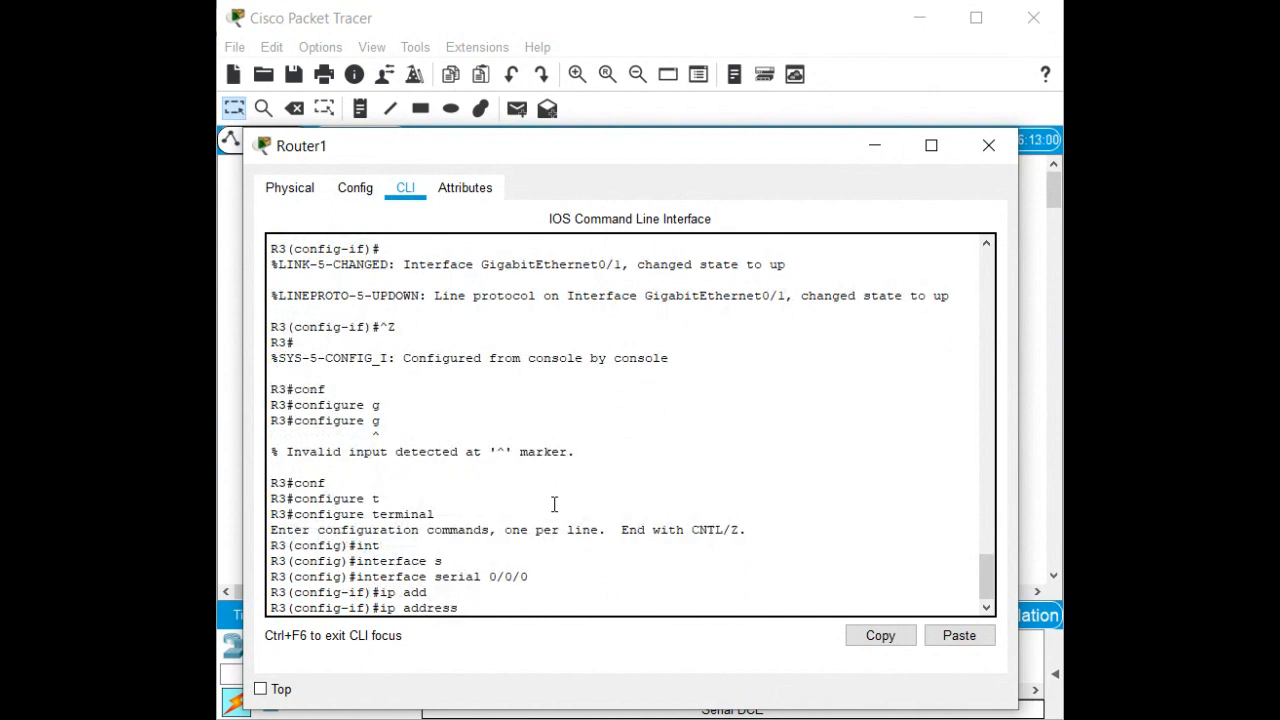
pyautogui.write('10.1.1.2 255.255.255.252')
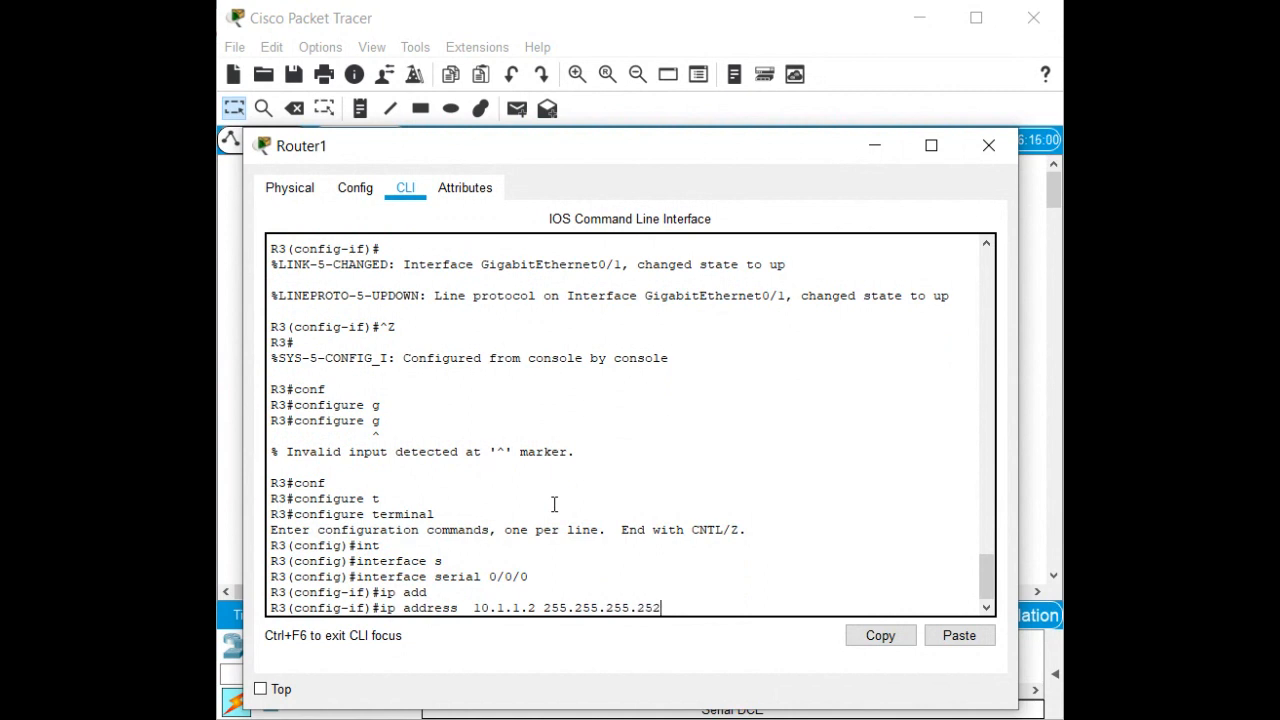
pyautogui.press('Return')
pyautogui.write('no sh')
pyautogui.press('Return')
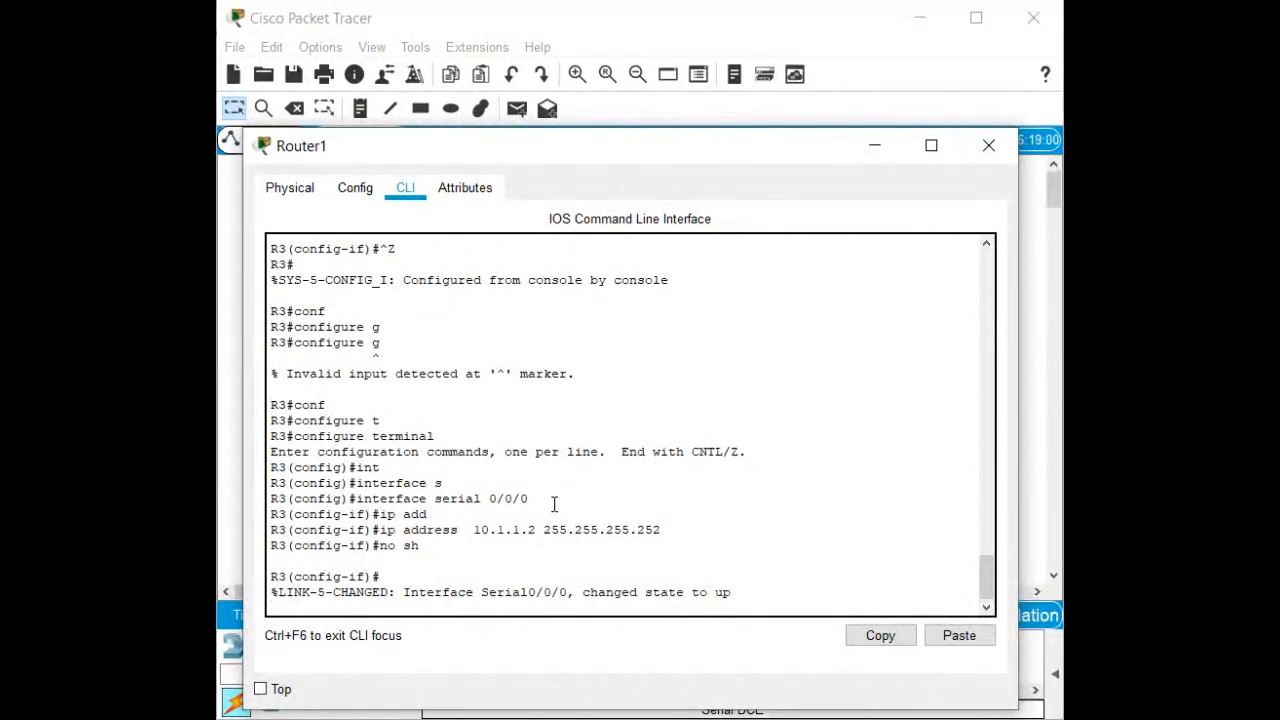
# Return to privileged EXEC and list the interface summary with sh ip int b.
pyautogui.press('Return')
pyautogui.press('Return')
pyautogui.press('Return')
pyautogui.press('Return')
pyautogui.hotkey('ctrl', 'z')
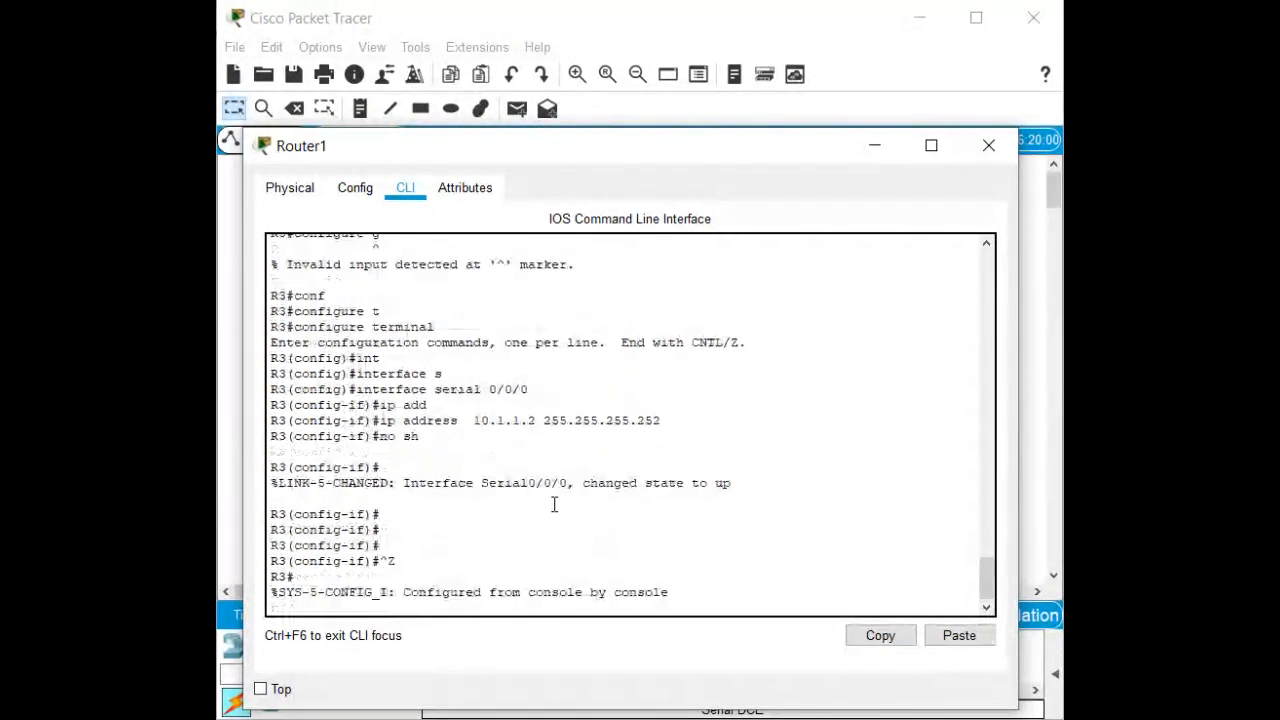
pyautogui.press('Return')
pyautogui.press('Return')
pyautogui.write('sh ip int b')
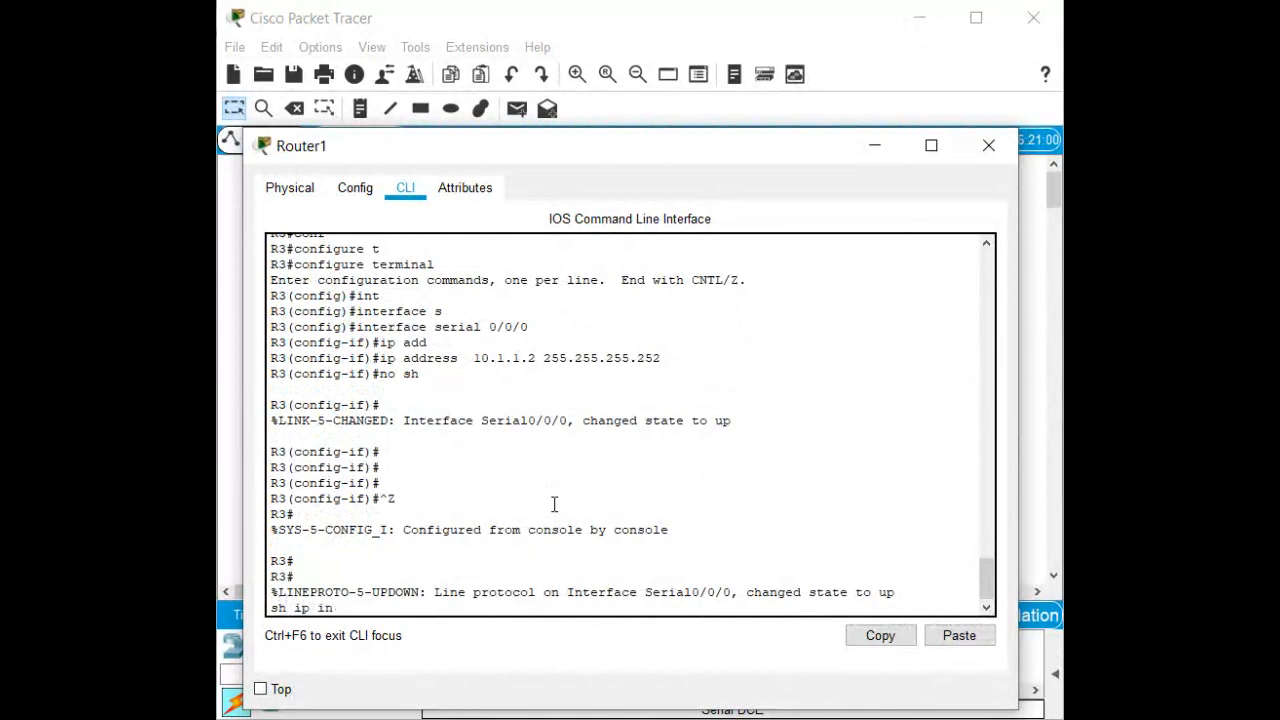
pyautogui.press('Return')
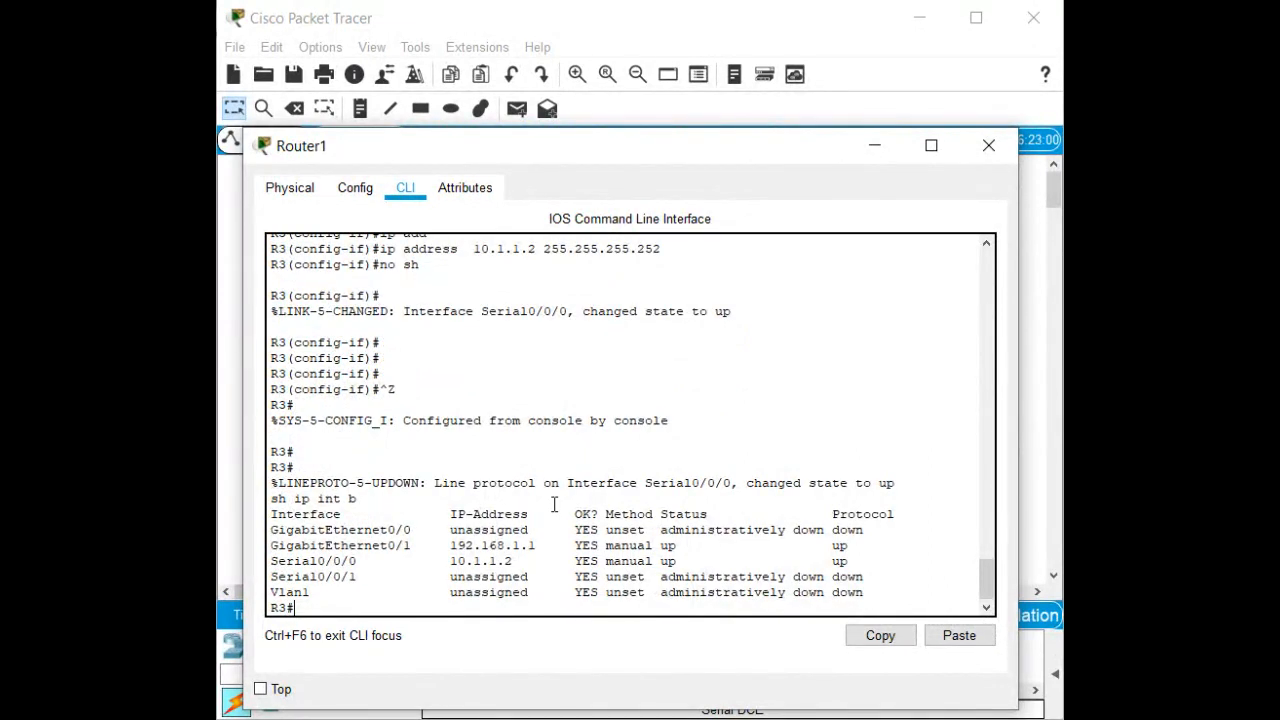
# Ping 10.1.1.1 from R3, then ping PC1 at 192.168.1.10 twice.
pyautogui.write('ping 10.1.1.1')
pyautogui.press('Return')
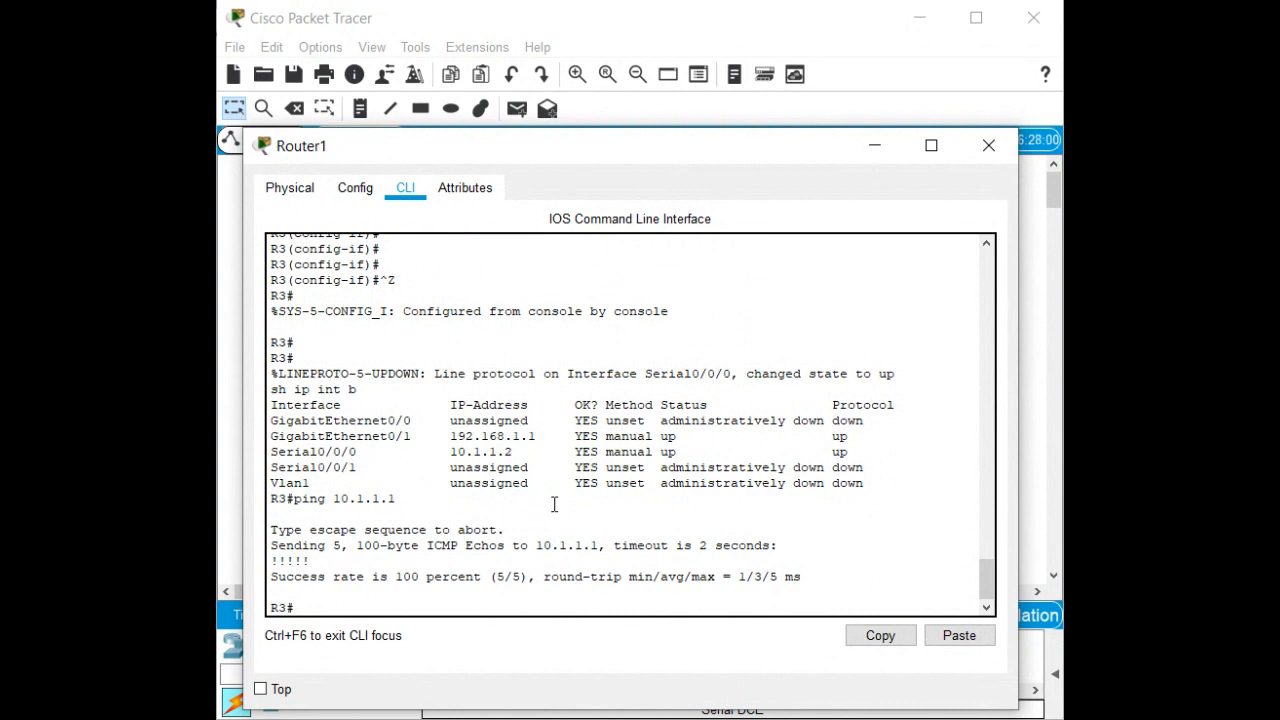
pyautogui.write('ping 192.168.1.10')
pyautogui.press('Return')
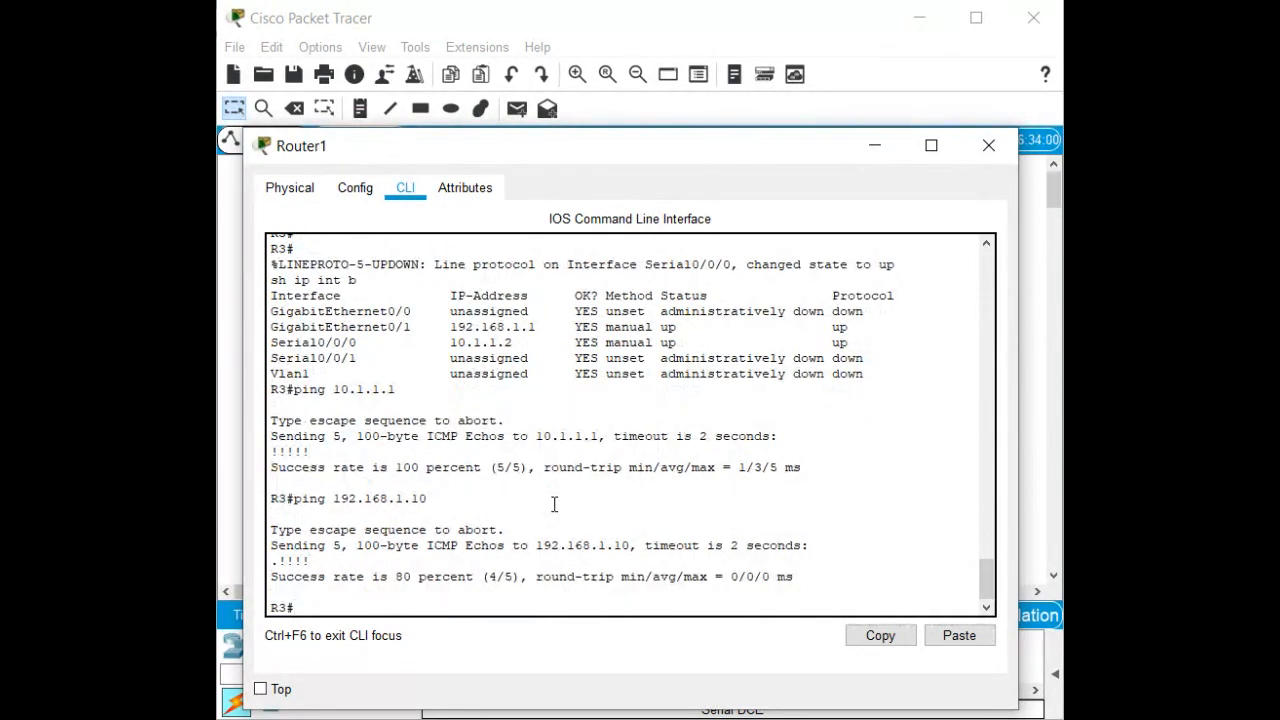
pyautogui.press('Up')
pyautogui.press('Return')
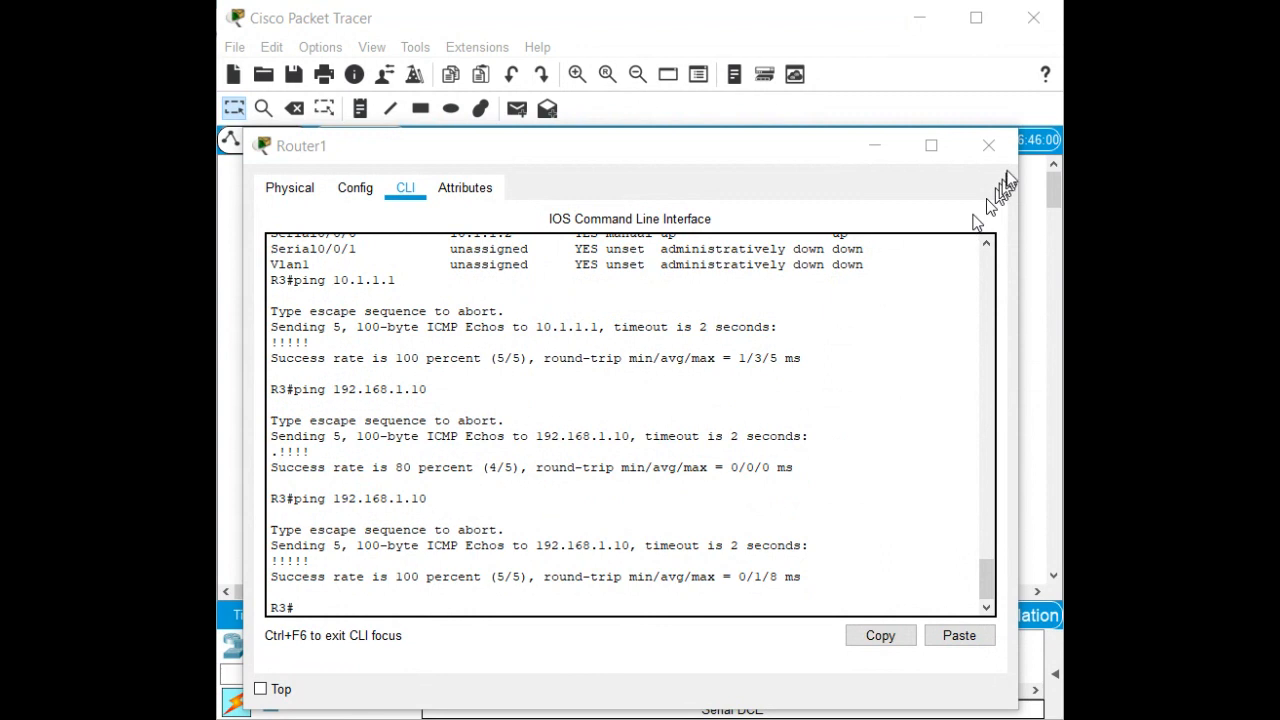
# Close R3's window and bring Router0's configuration window fully into view, widened.
pyautogui.click(988, 145)
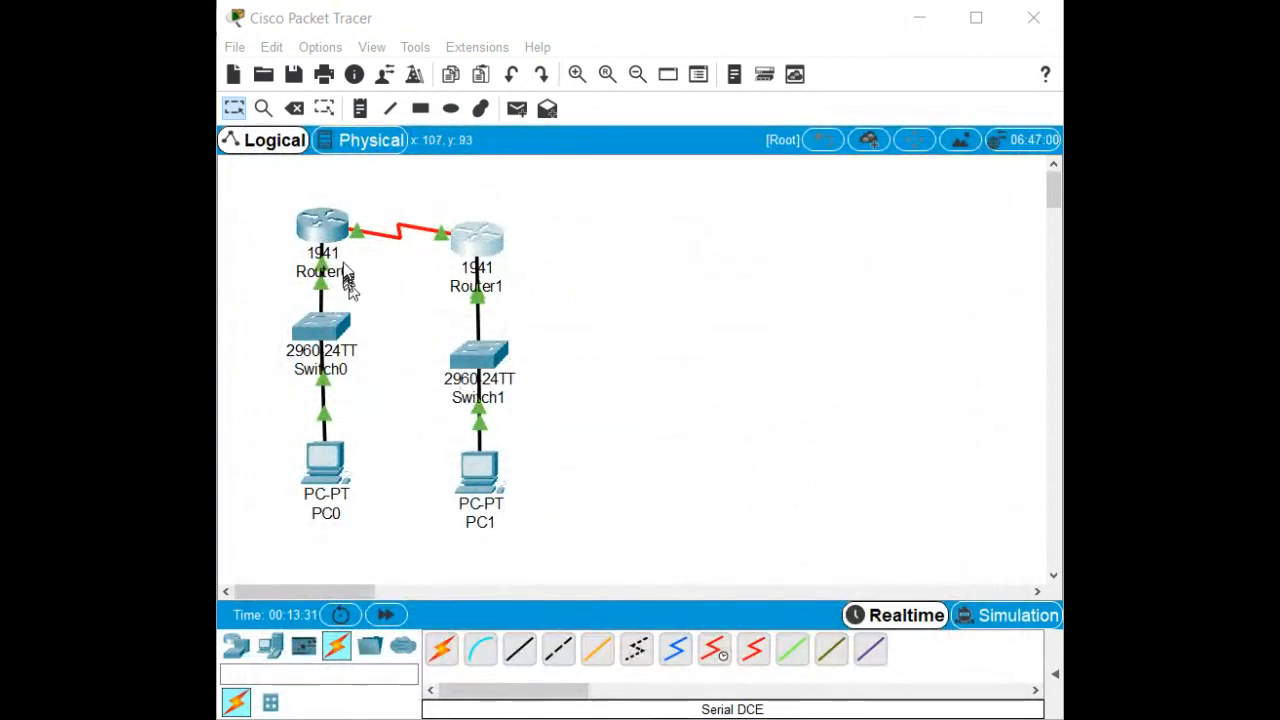
pyautogui.click(322, 238)
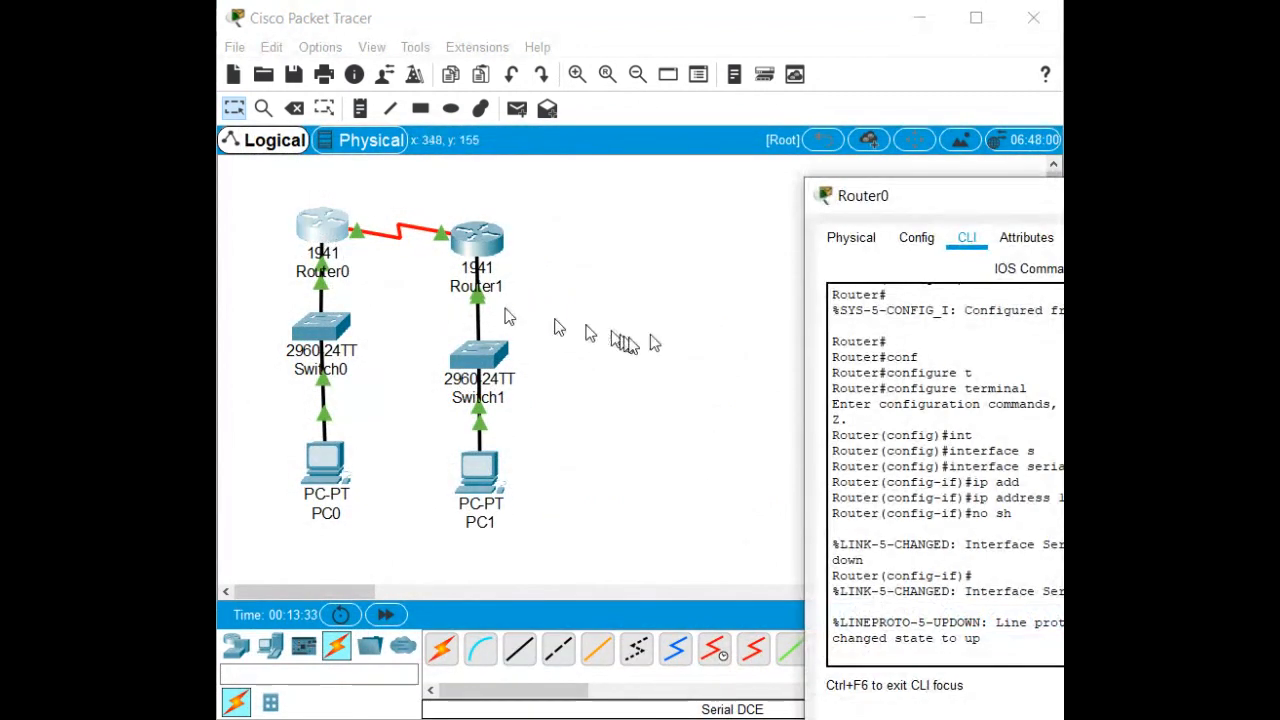
pyautogui.moveTo(994, 200); pyautogui.dragTo(435, 119)
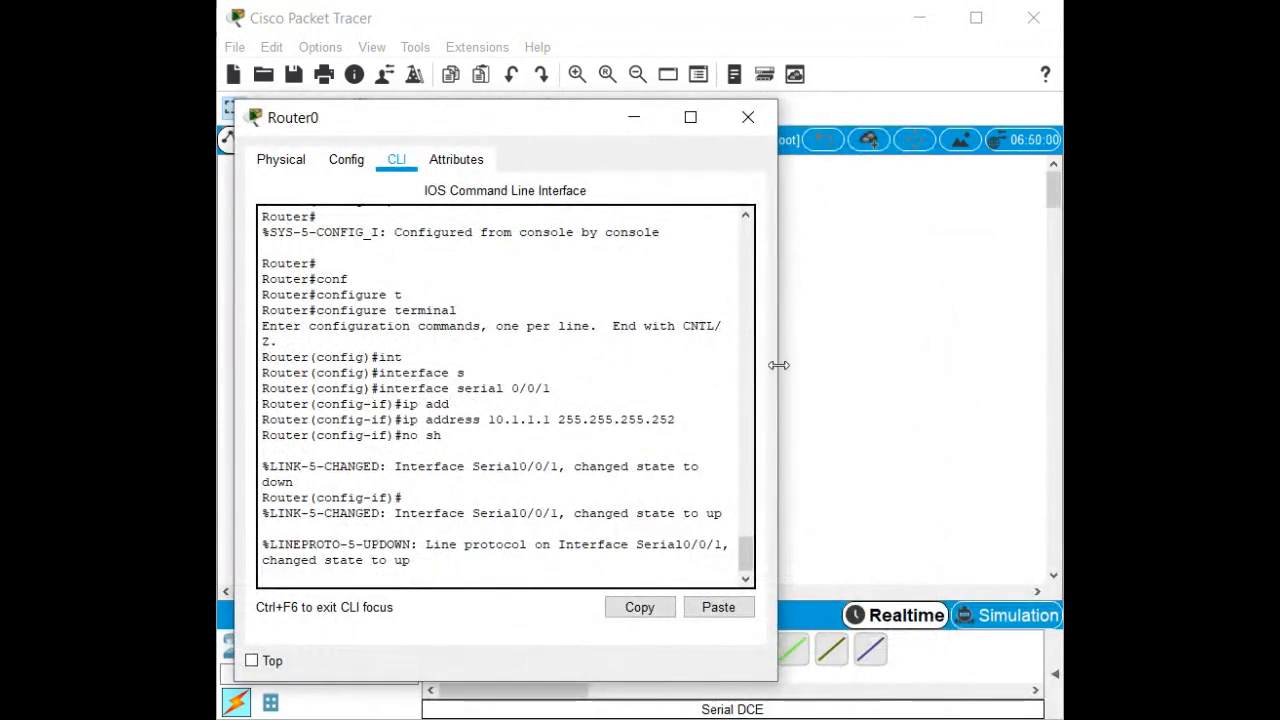
pyautogui.moveTo(777, 362); pyautogui.dragTo(997, 405)
# Set Router0's hostname to R1 in global configuration and return to privileged EXEC.
pyautogui.press('Return')
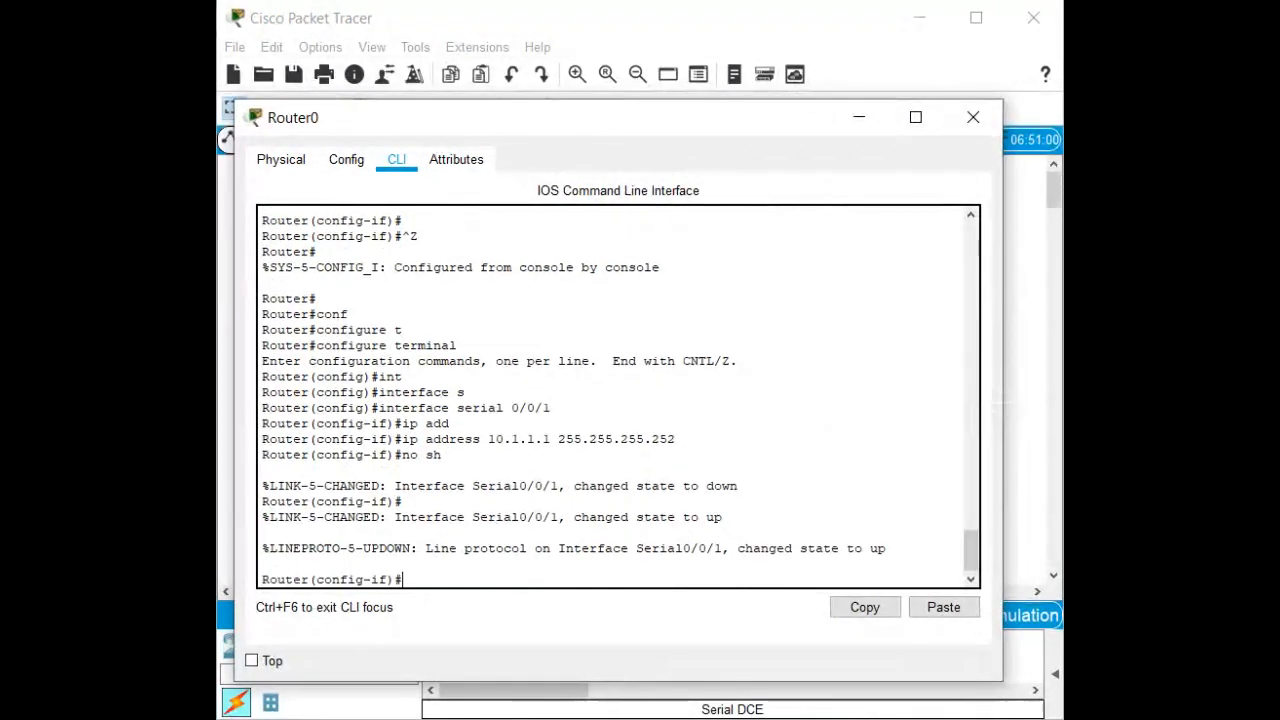
pyautogui.hotkey('ctrl', 'z')
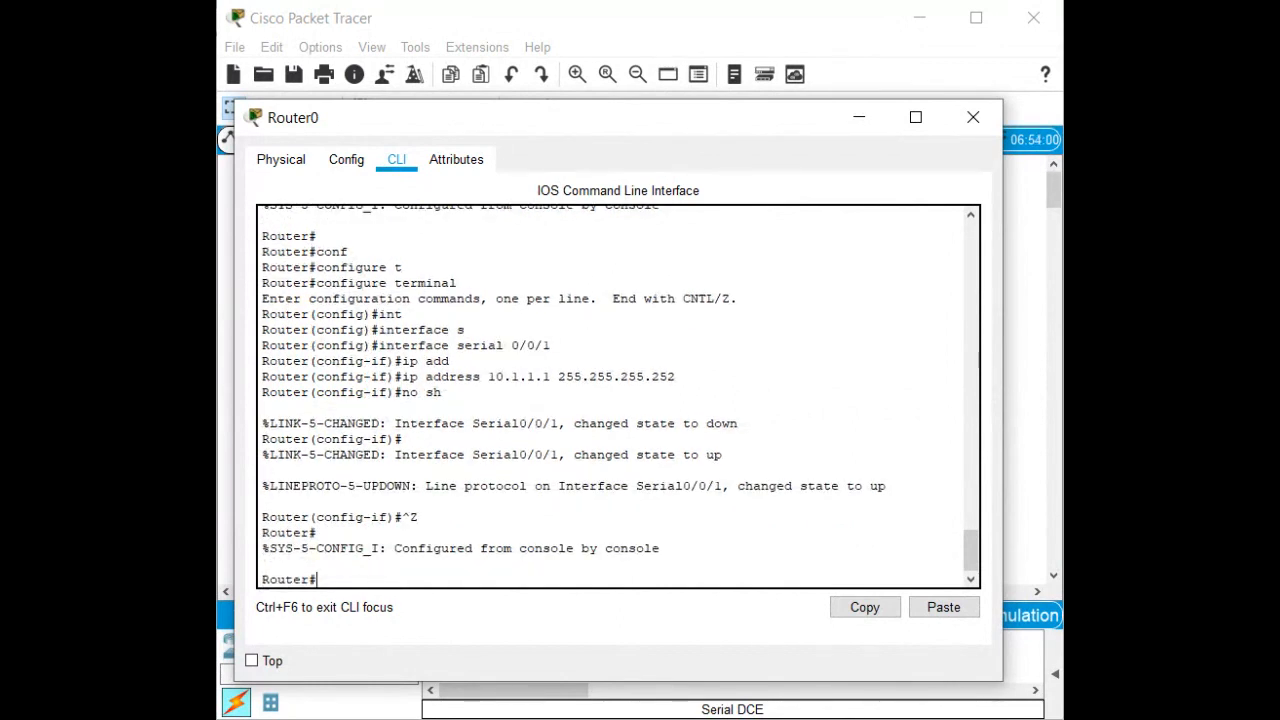
pyautogui.write('conf t')
pyautogui.press('Return')
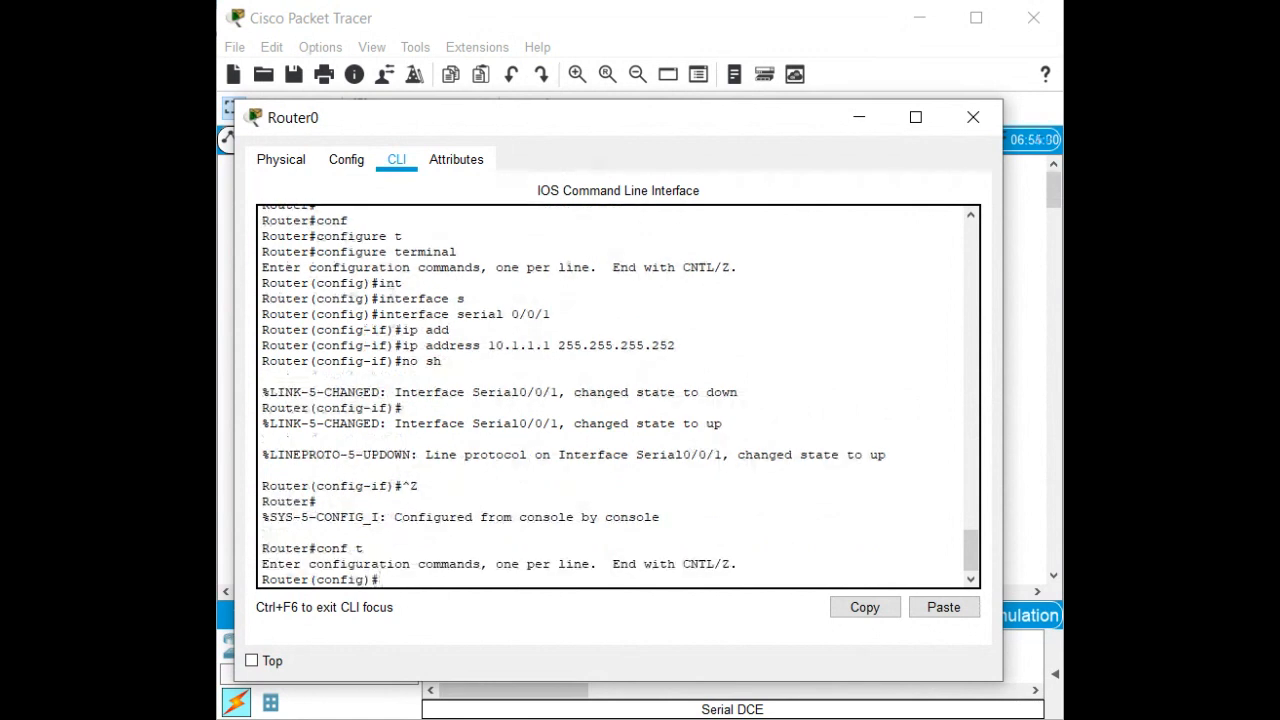
pyautogui.write('o')
pyautogui.write('ho')
pyautogui.press('Tab')
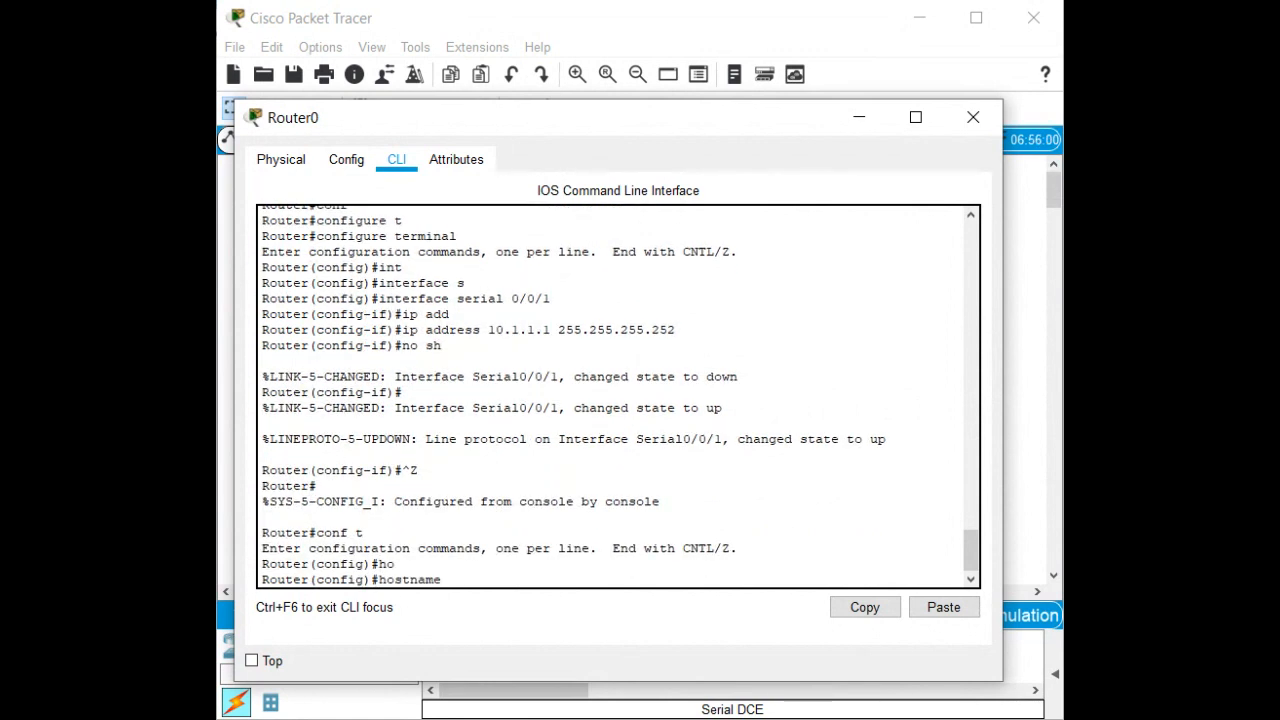
pyautogui.write('R1')
pyautogui.press('Return')
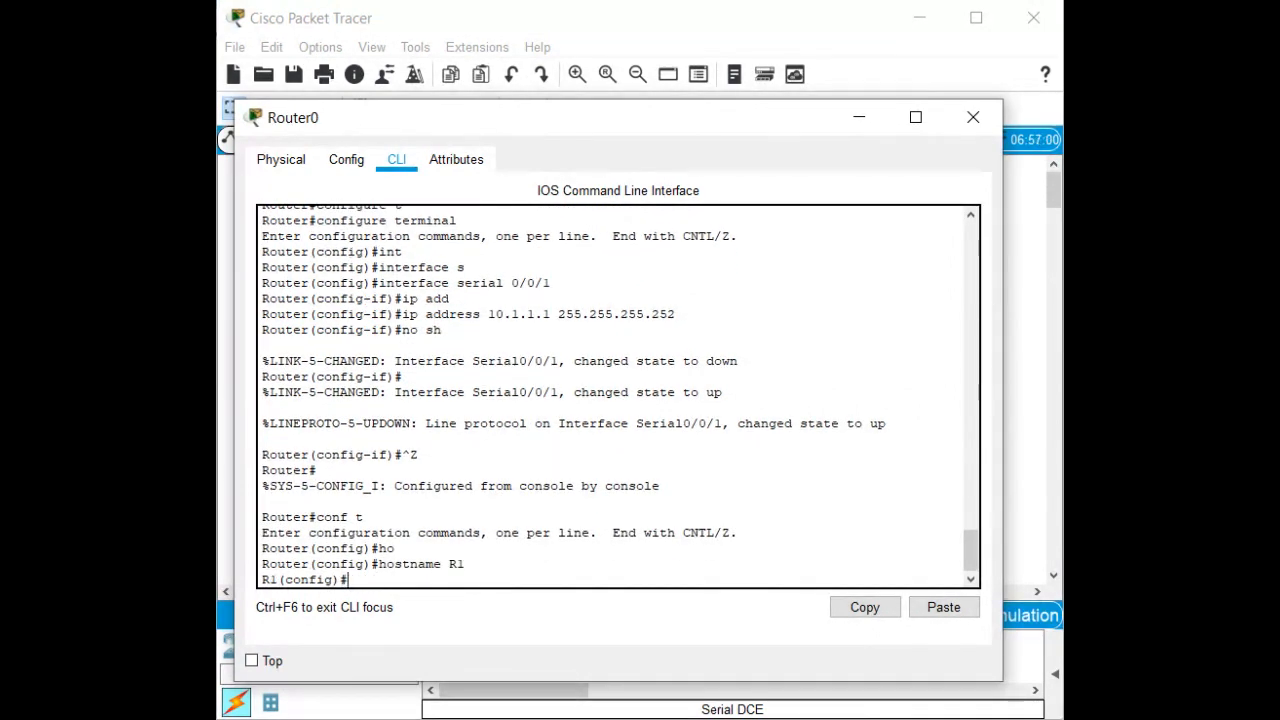
pyautogui.hotkey('ctrl', 'z')
pyautogui.press('Return')
pyautogui.press('Return')
# List R1's interfaces with show ip interface brief, then type a ping to 192.168.0.10.
pyautogui.write('sh')
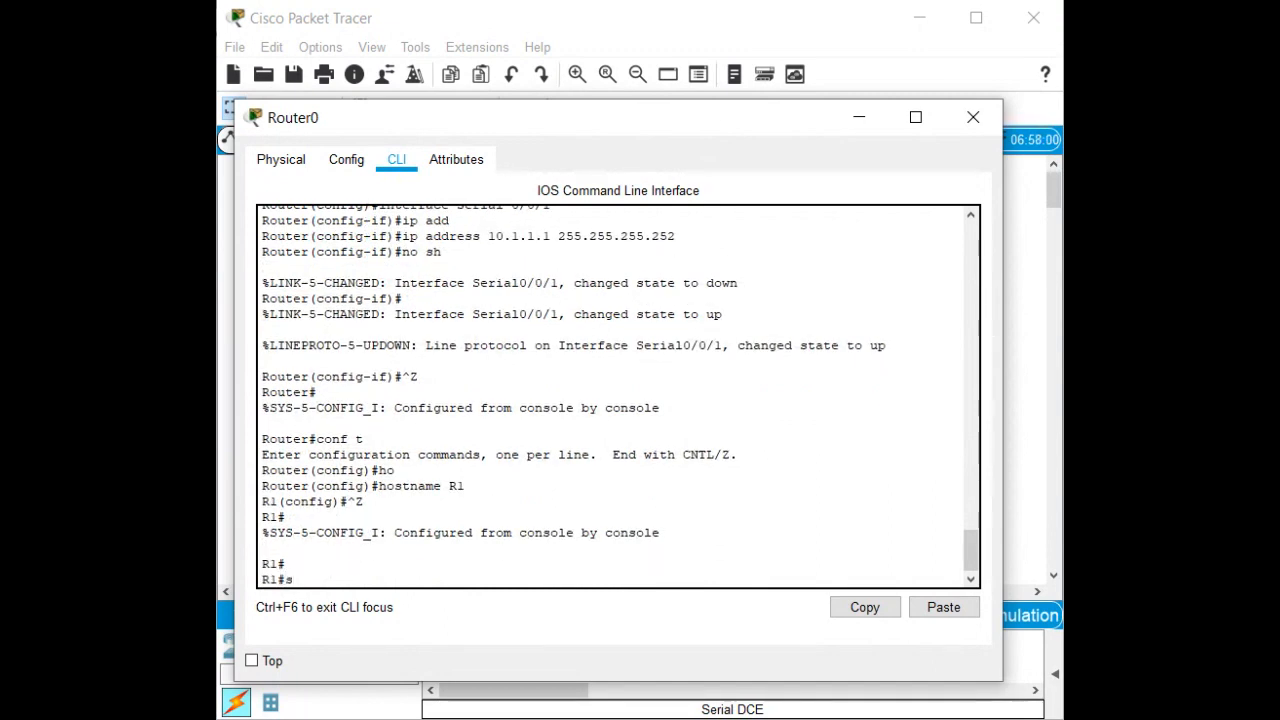
pyautogui.press('Tab')
pyautogui.write('ip int')
pyautogui.press('Tab')
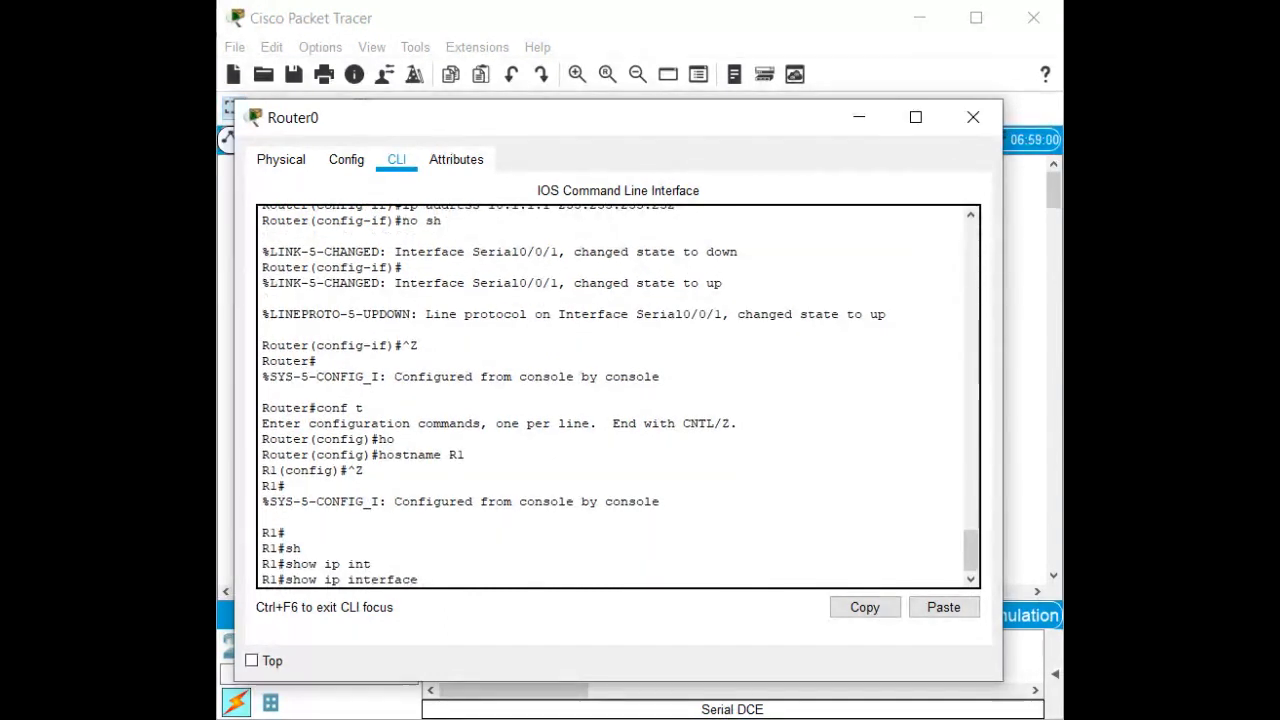
pyautogui.write('br')
pyautogui.press('Tab')
pyautogui.press('Return')
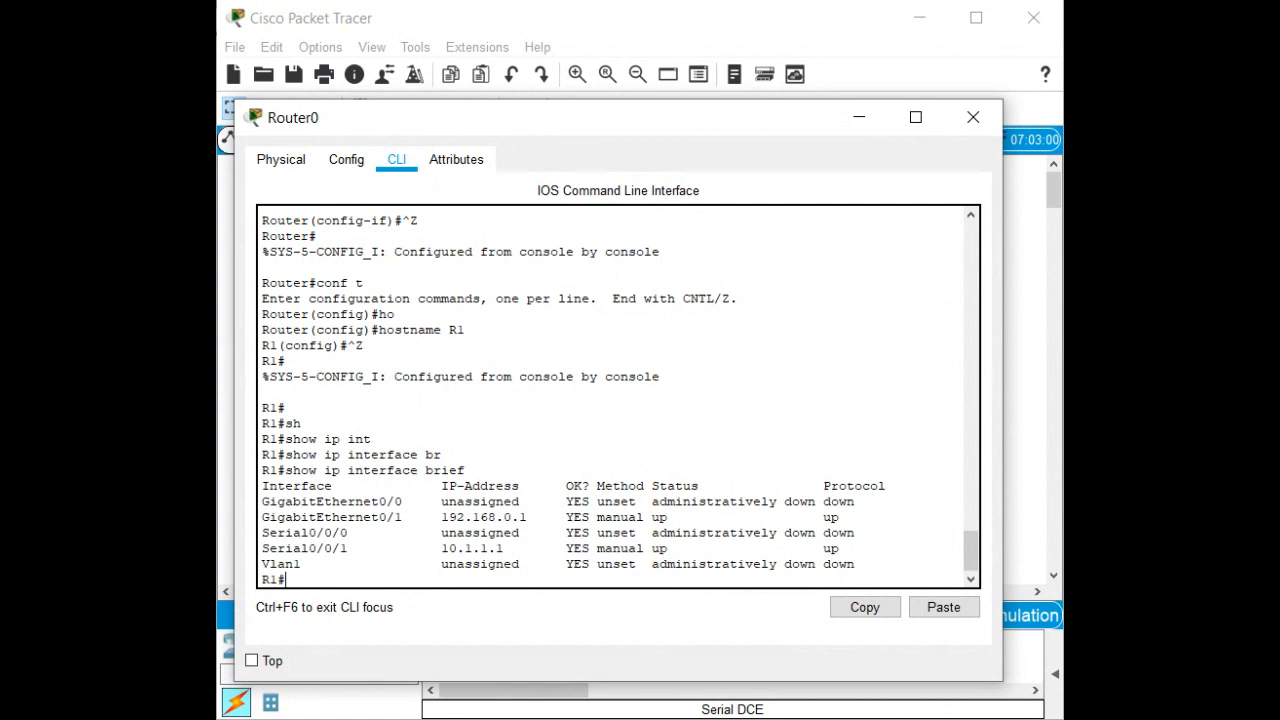
pyautogui.write('ping 192.168.0.10')
# Ping PC0 at 192.168.0.10 twice and the far serial end 10.1.1.2 from R1.
pyautogui.press('Return')
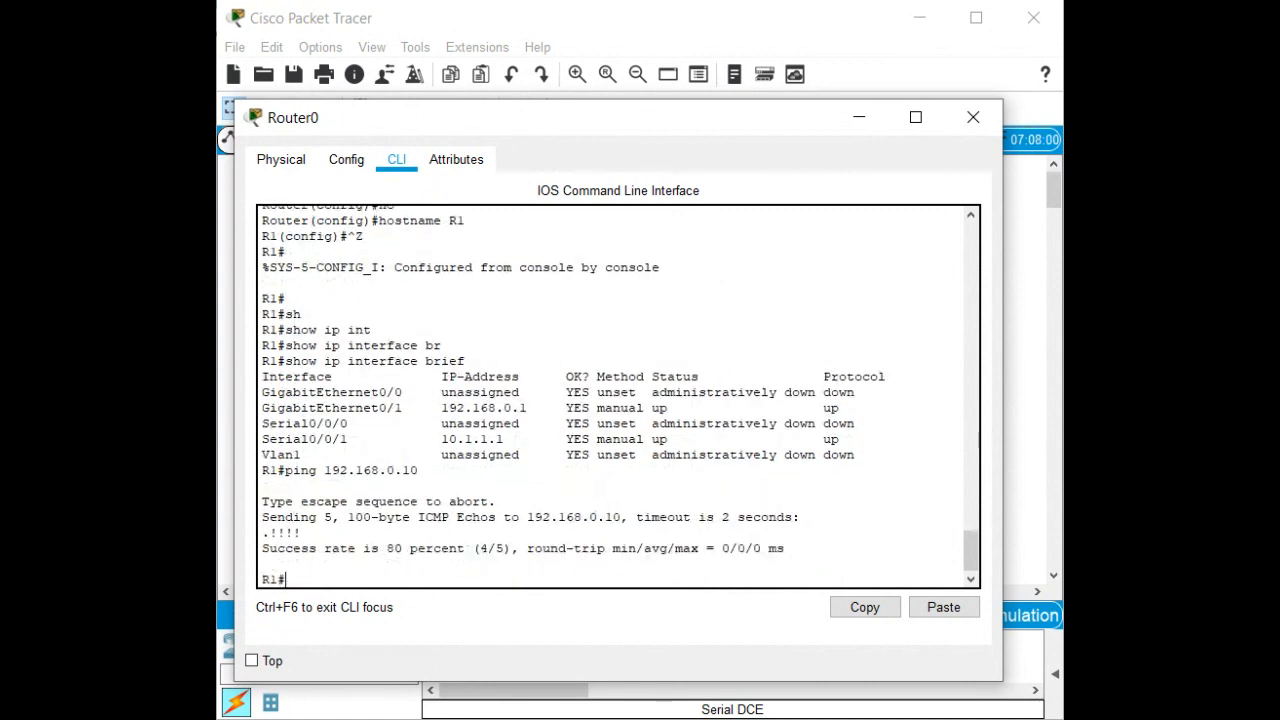
pyautogui.press('Up')
pyautogui.press('Return')
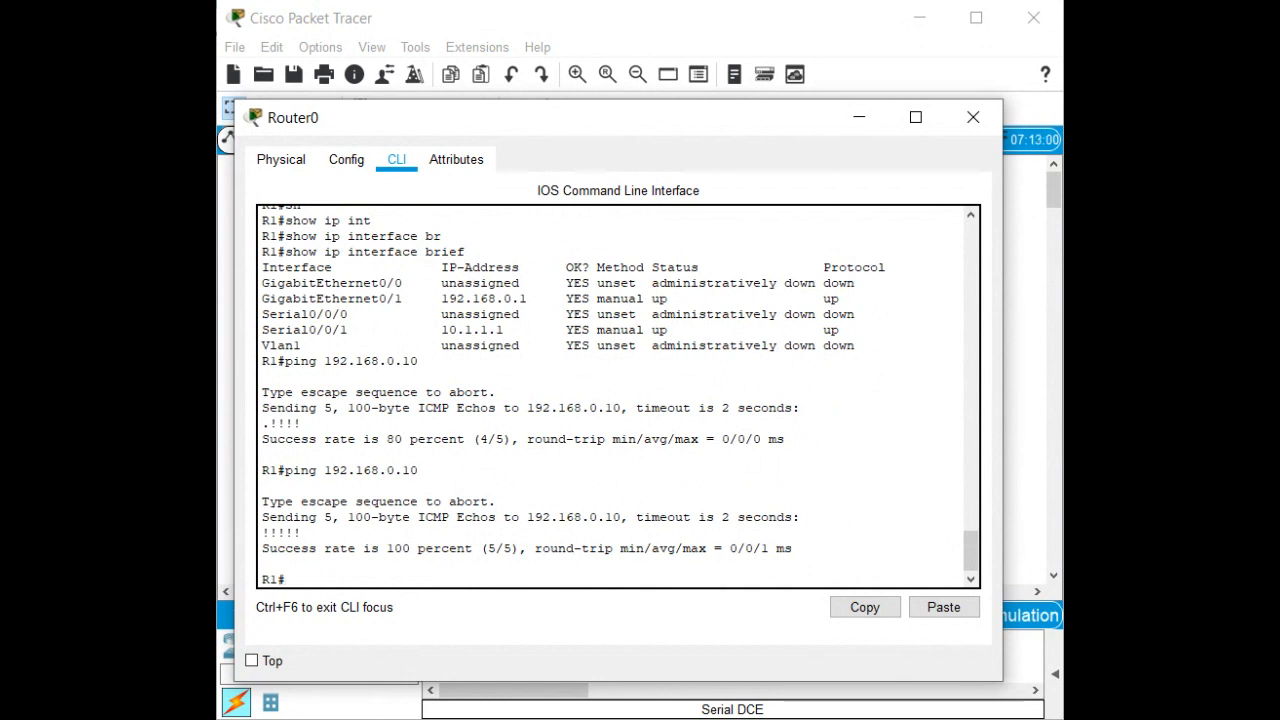
pyautogui.write('ping')
pyautogui.write('10.1.1.2')
pyautogui.press('Return')
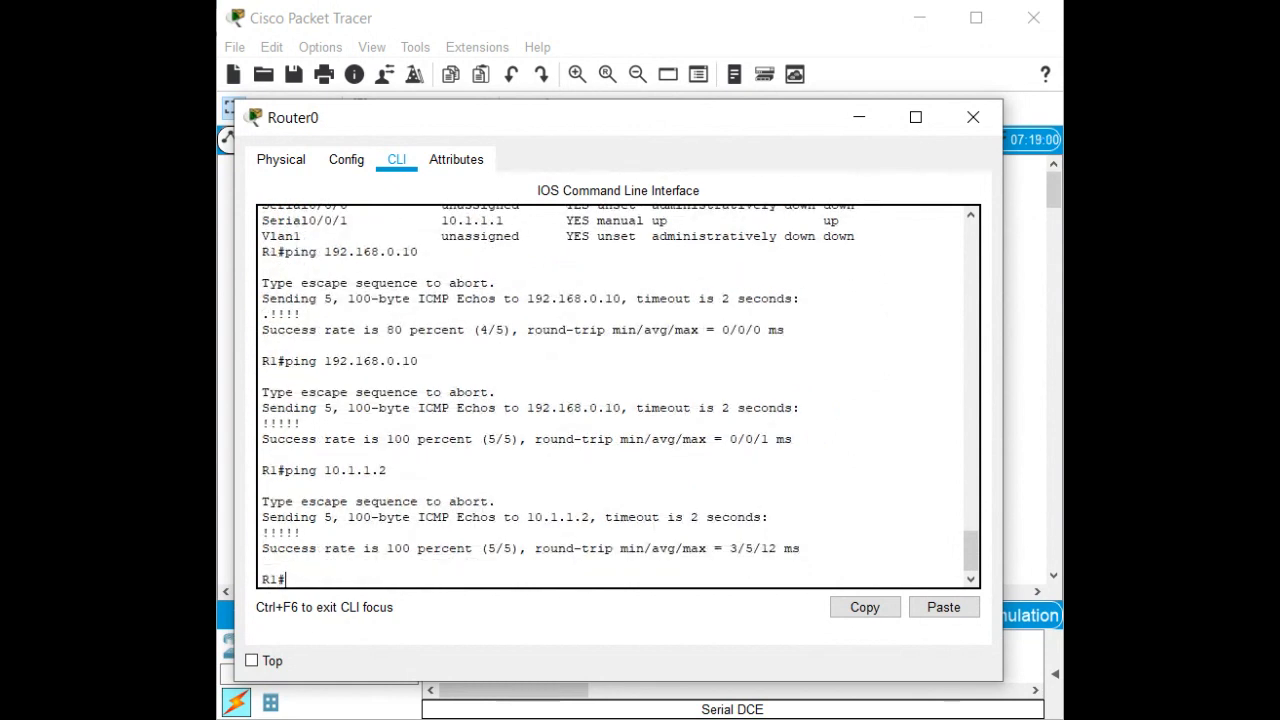
# Display R1's routing table with show ip route, then ping 192.168.1.10, which fails.
pyautogui.write('sh')
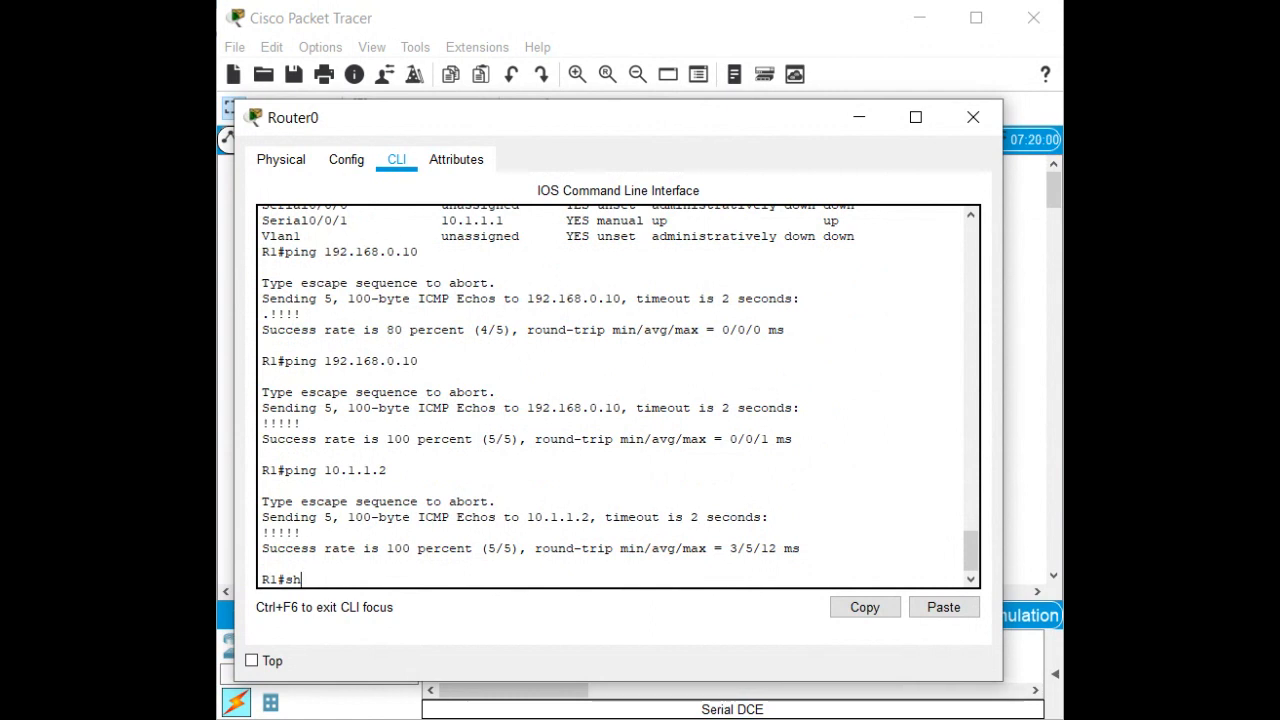
pyautogui.press('Tab')
pyautogui.write('ip')
pyautogui.press('Tab')
pyautogui.write('t')
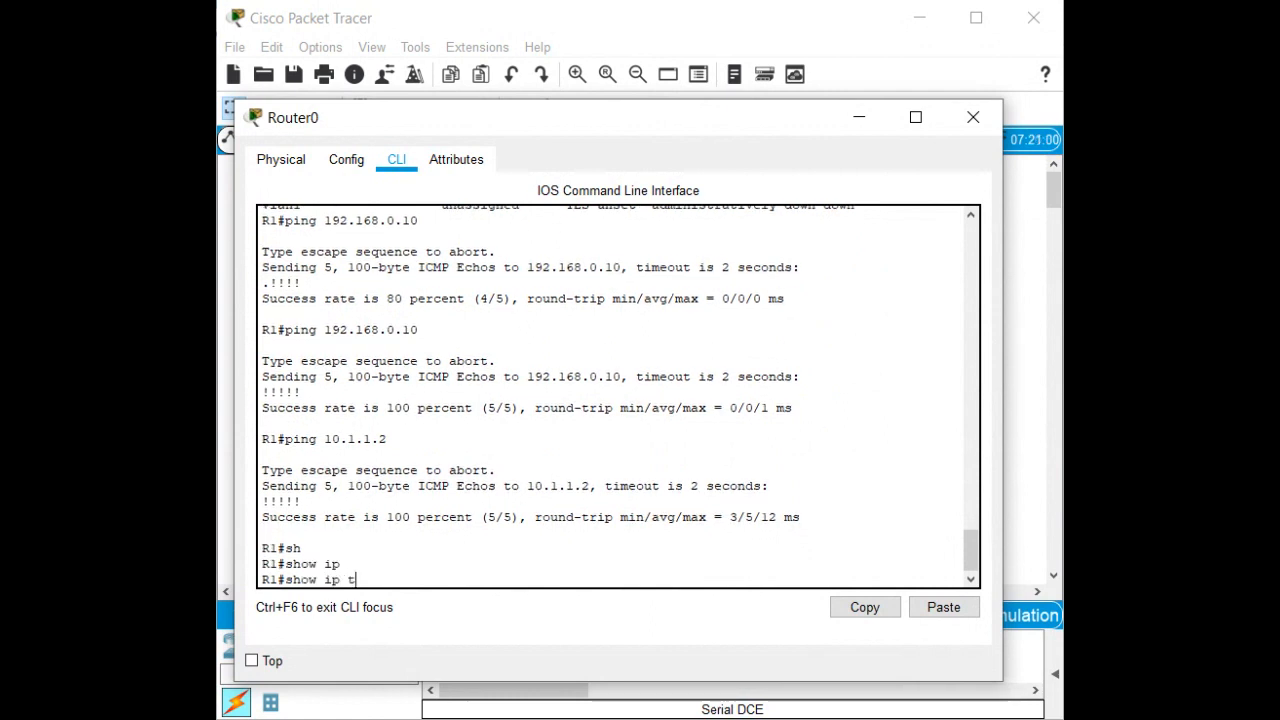
pyautogui.press('BackSpace')
pyautogui.write('ro')
pyautogui.press('Tab')
pyautogui.press('Return')
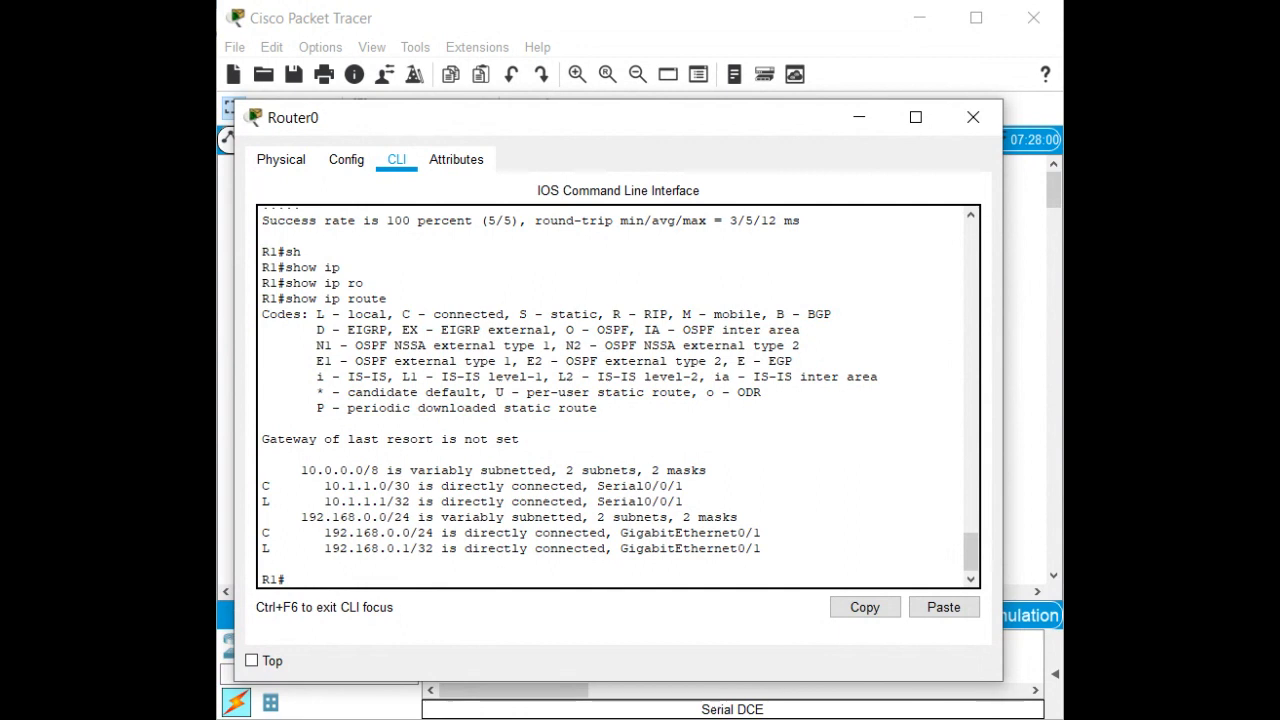
pyautogui.write('ping 192.168.1.10')
pyautogui.press('Return')
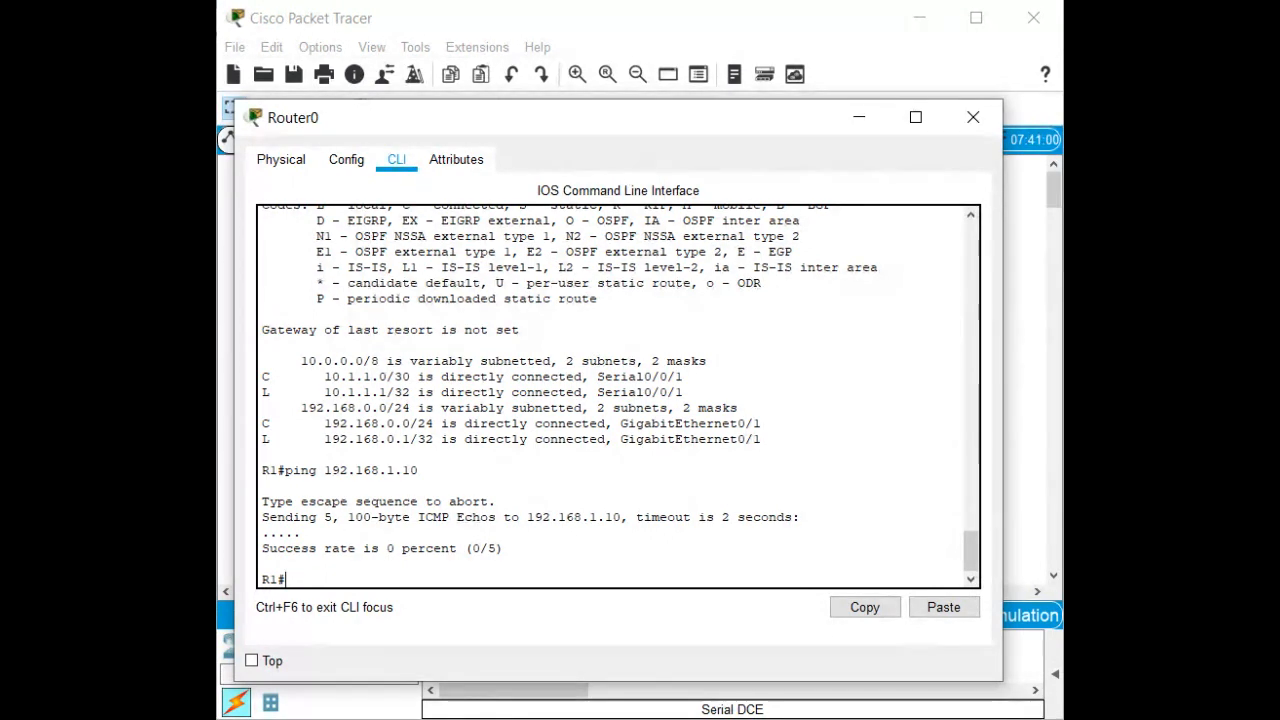
# Edit the recalled ping to target 192.168.1.1 and run it from R1.
pyautogui.press('Up')
pyautogui.press('BackSpace')
pyautogui.press('Return')
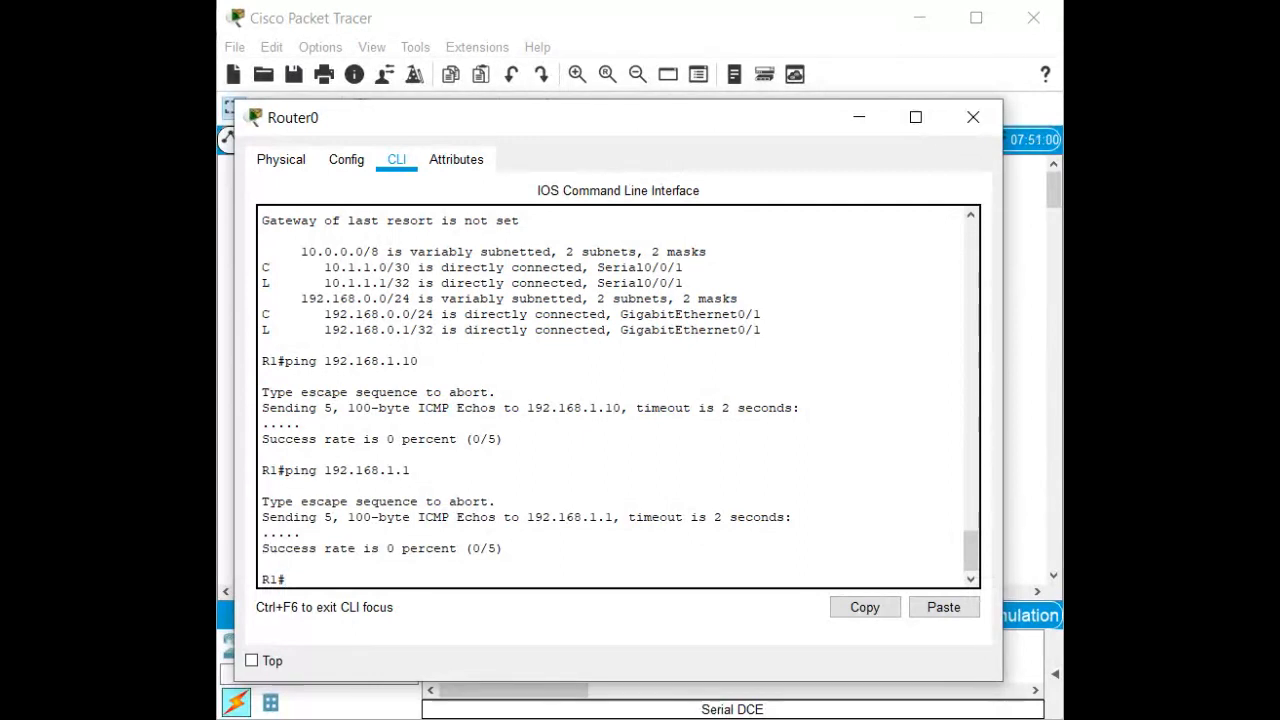
# Enter global configuration mode on R1 and begin an ip route command.
pyautogui.write('conf')
pyautogui.press('Tab')
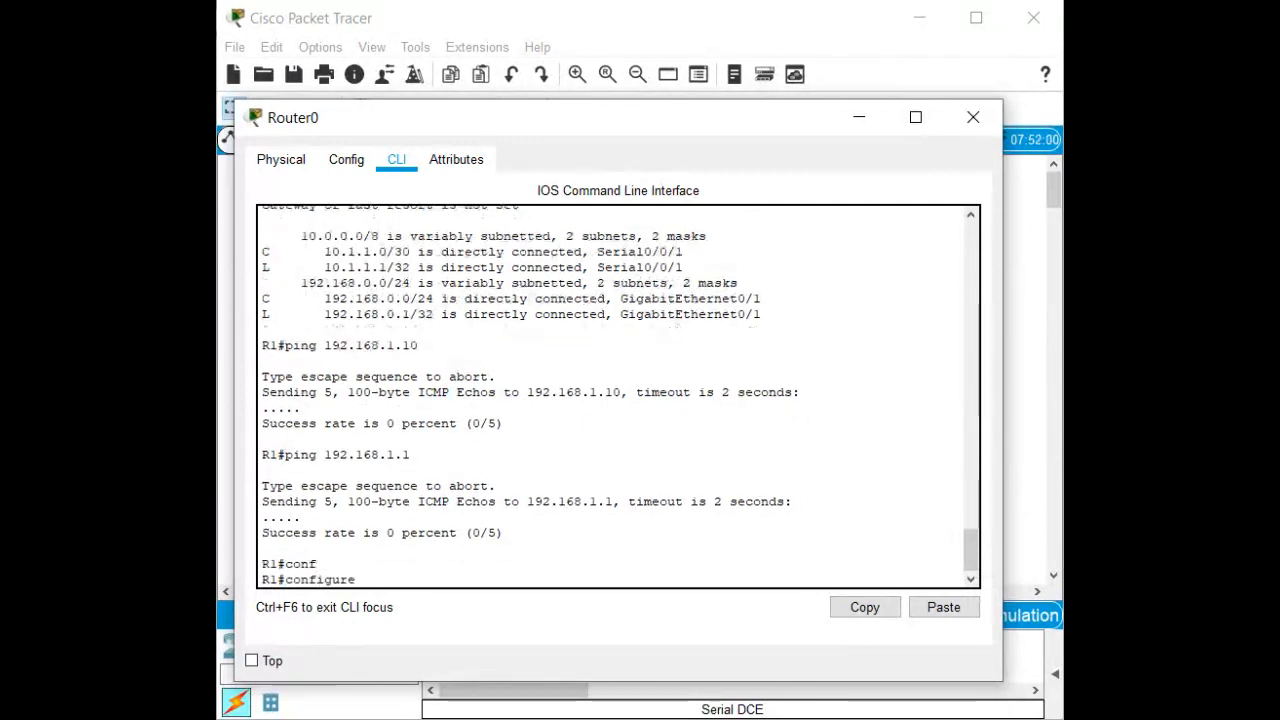
pyautogui.write('t')
pyautogui.press('Tab')
pyautogui.press('Return')
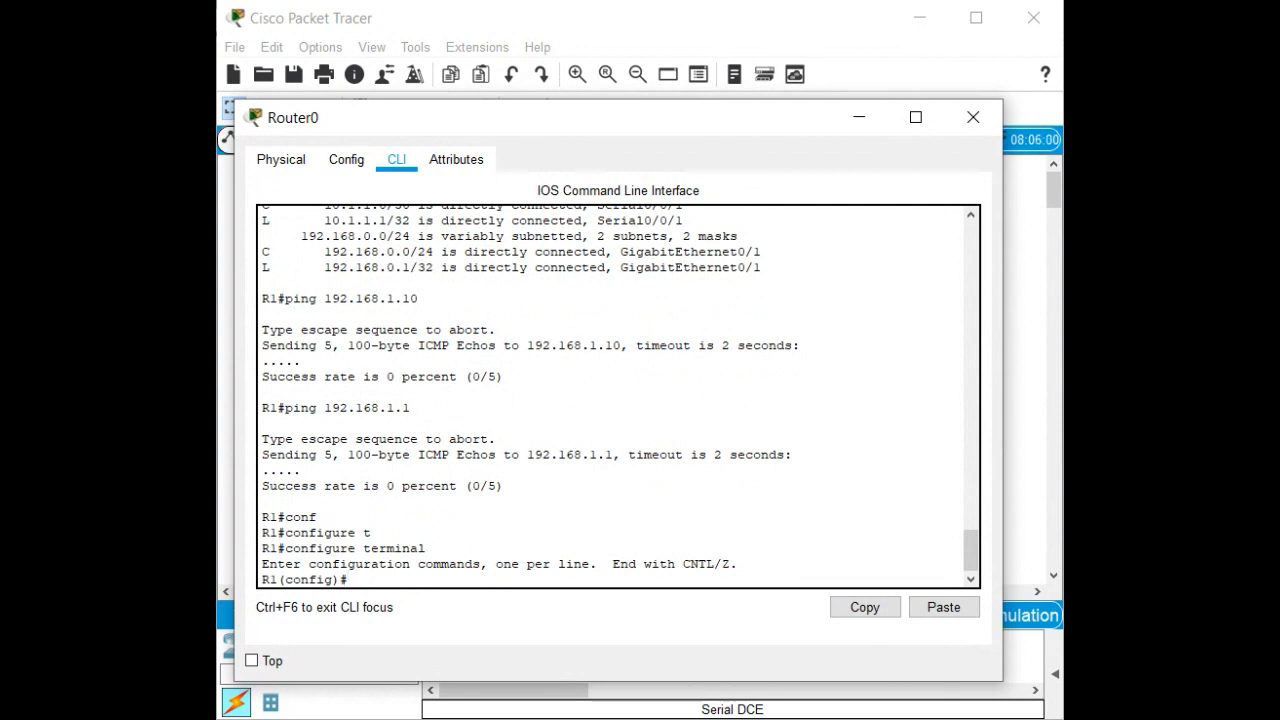
pyautogui.write('ip route')
pyautogui.moveTo(562, 127); pyautogui.dragTo(530, 602)
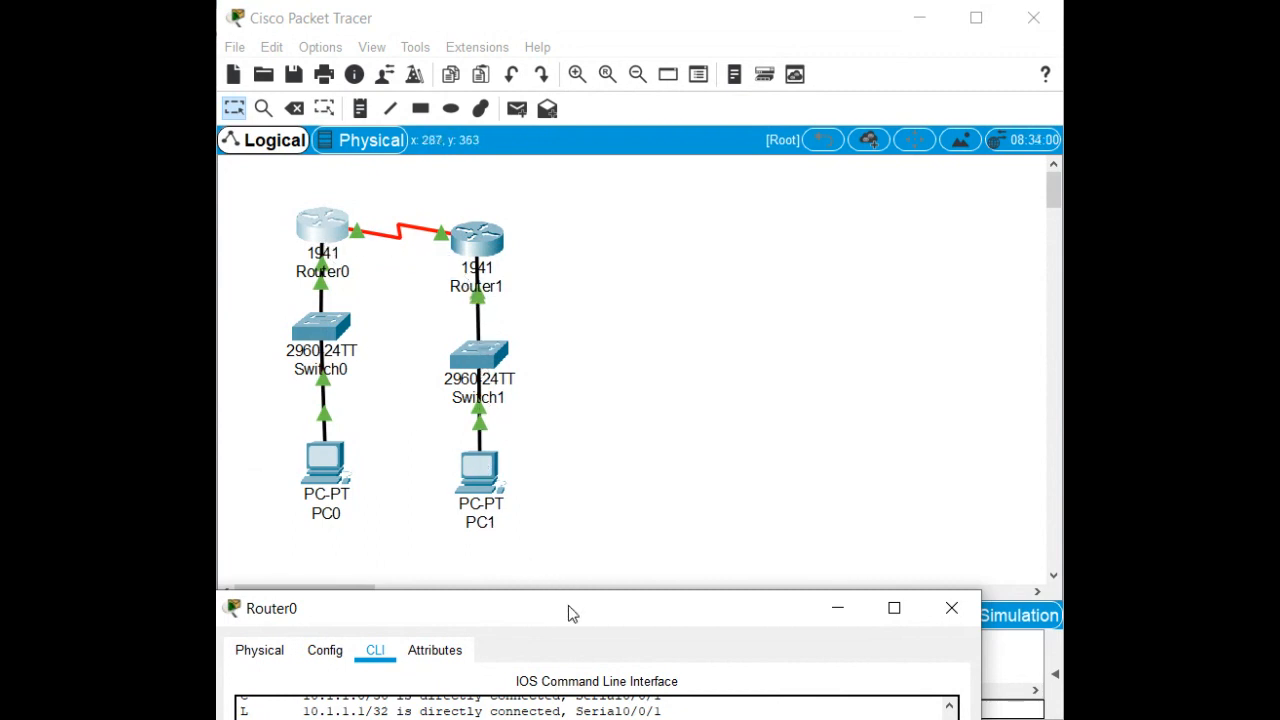
pyautogui.moveTo(568, 605); pyautogui.dragTo(588, 196)
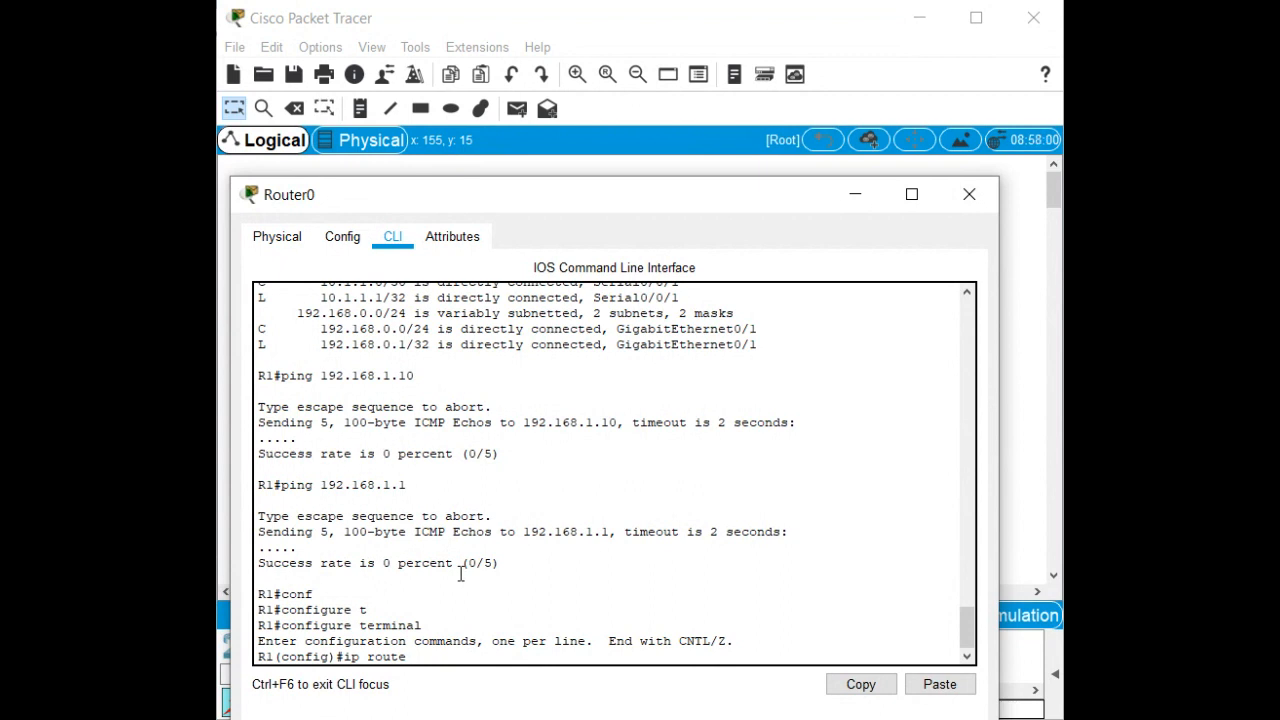
# Add static route 0.0.0.0 0.0.0.0 via Serial0/0/1 on R1 and view the routing table.
pyautogui.write('0.0.0.0 0.0.0.0 serial')
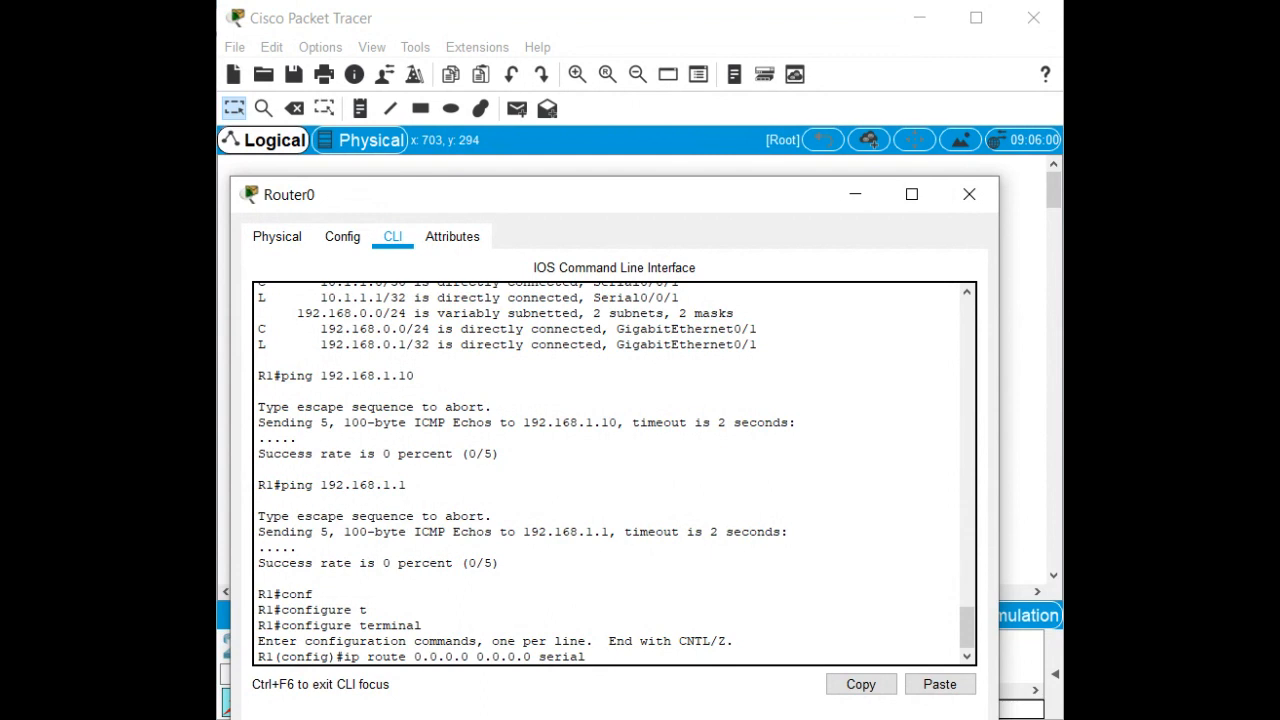
pyautogui.write('0/0/1')
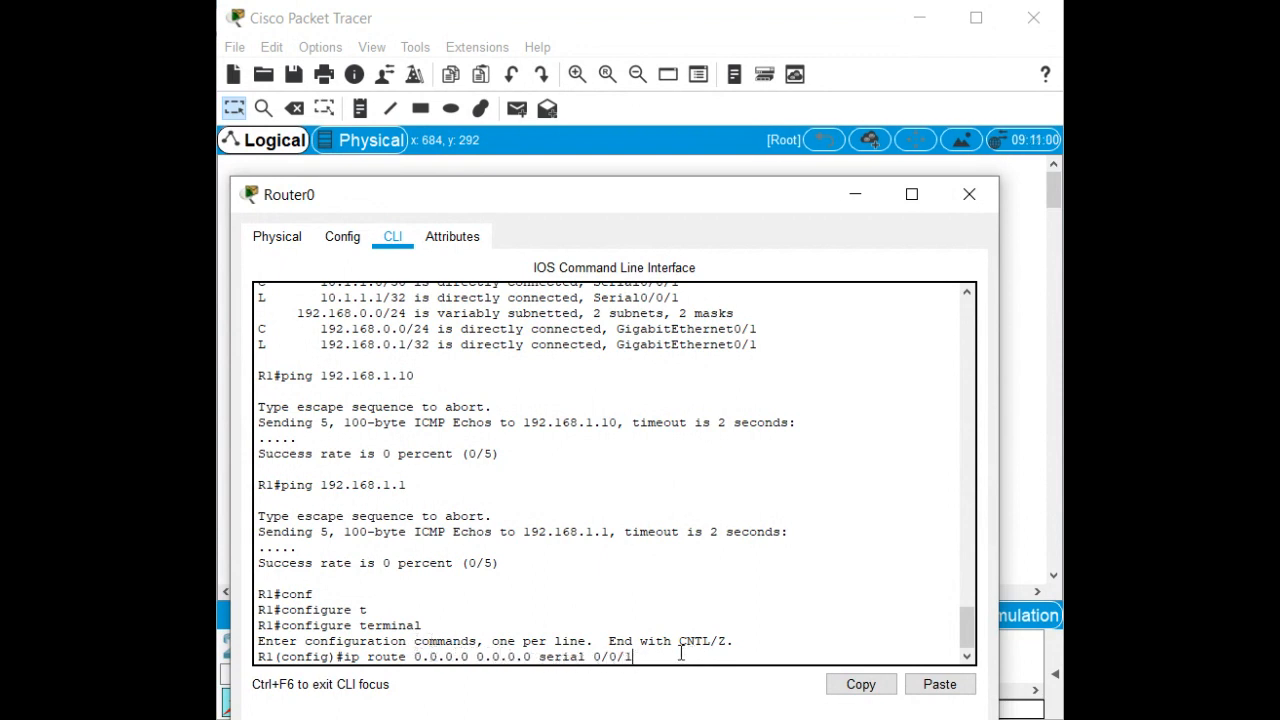
pyautogui.press('Return')
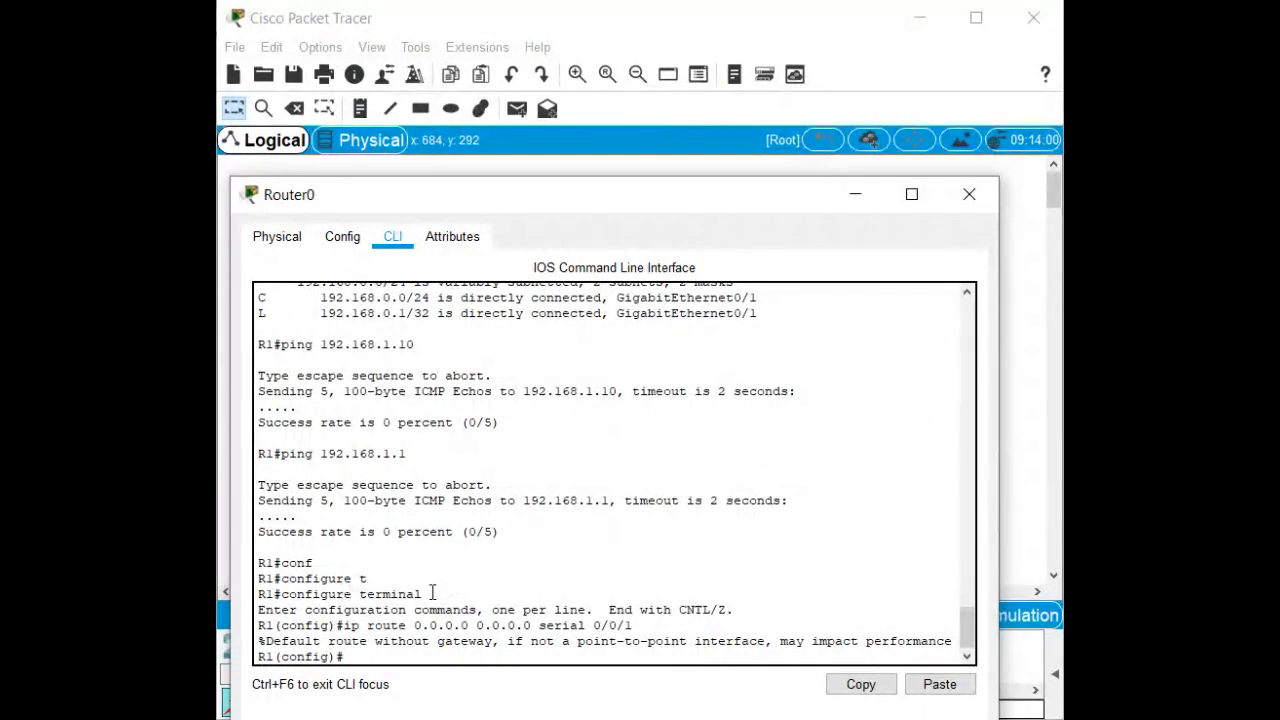
pyautogui.hotkey('ctrl', 'z')
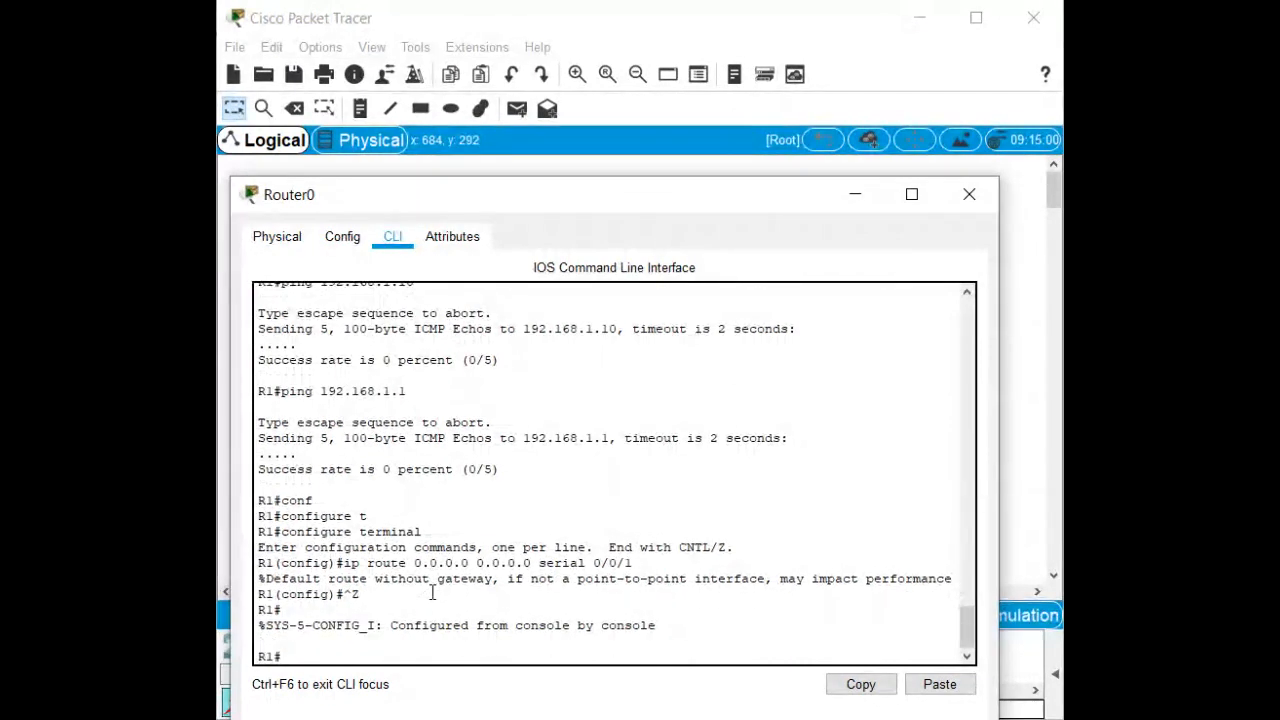
pyautogui.write('sh ip ro')
pyautogui.press('Return')
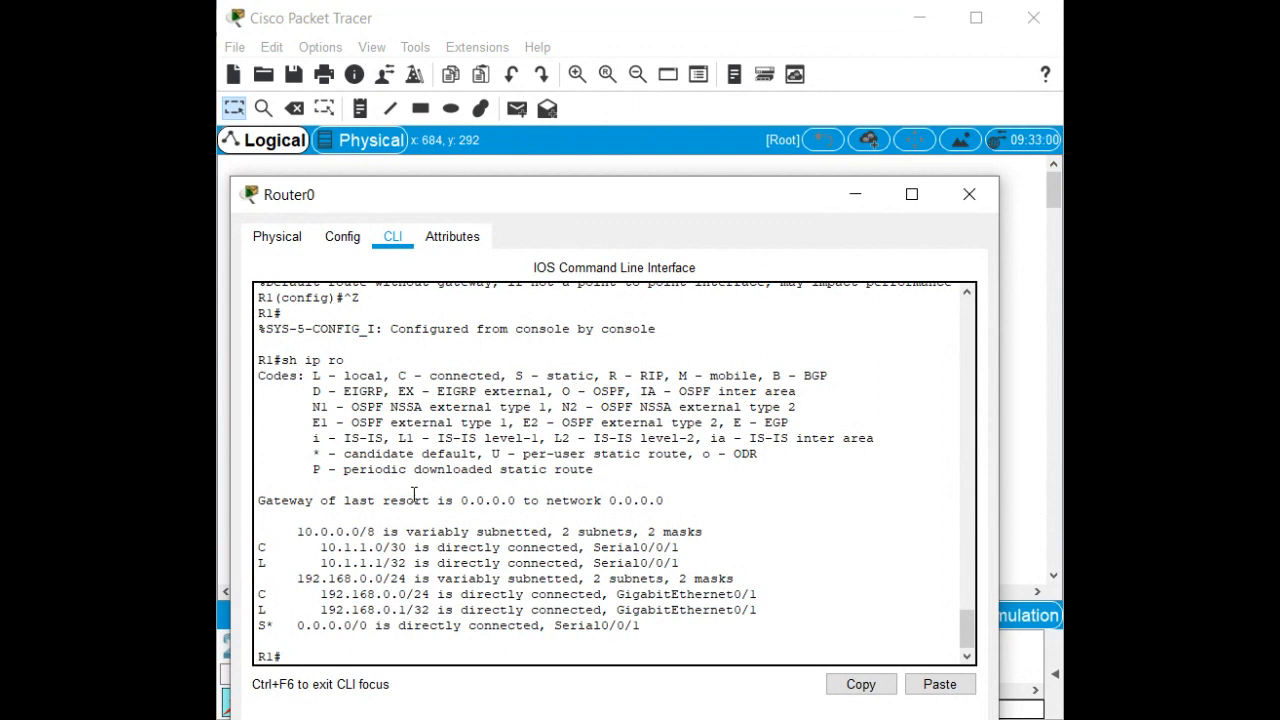
# Close R1's configuration window to reveal the two-router topology.
pyautogui.click(967, 197)
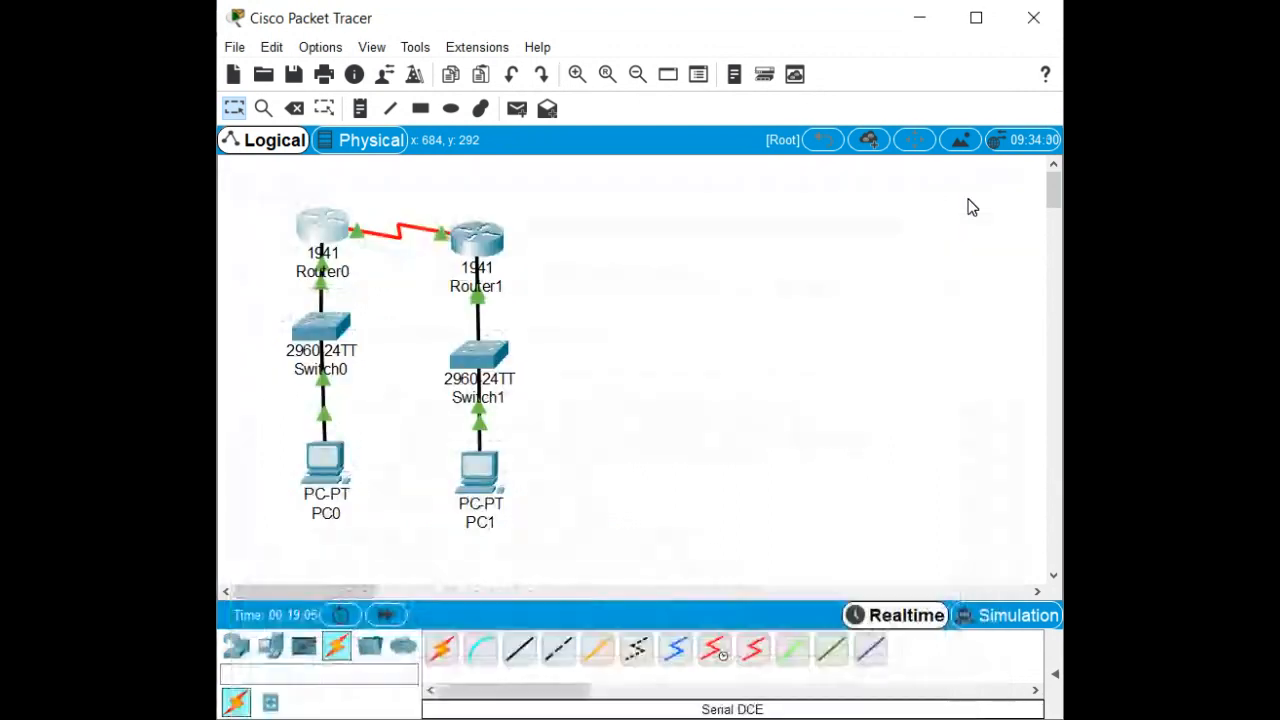
# Open and enlarge Router1's CLI window, then run 'sh ip ro' to view its connected-only routing table.
pyautogui.click(483, 245)
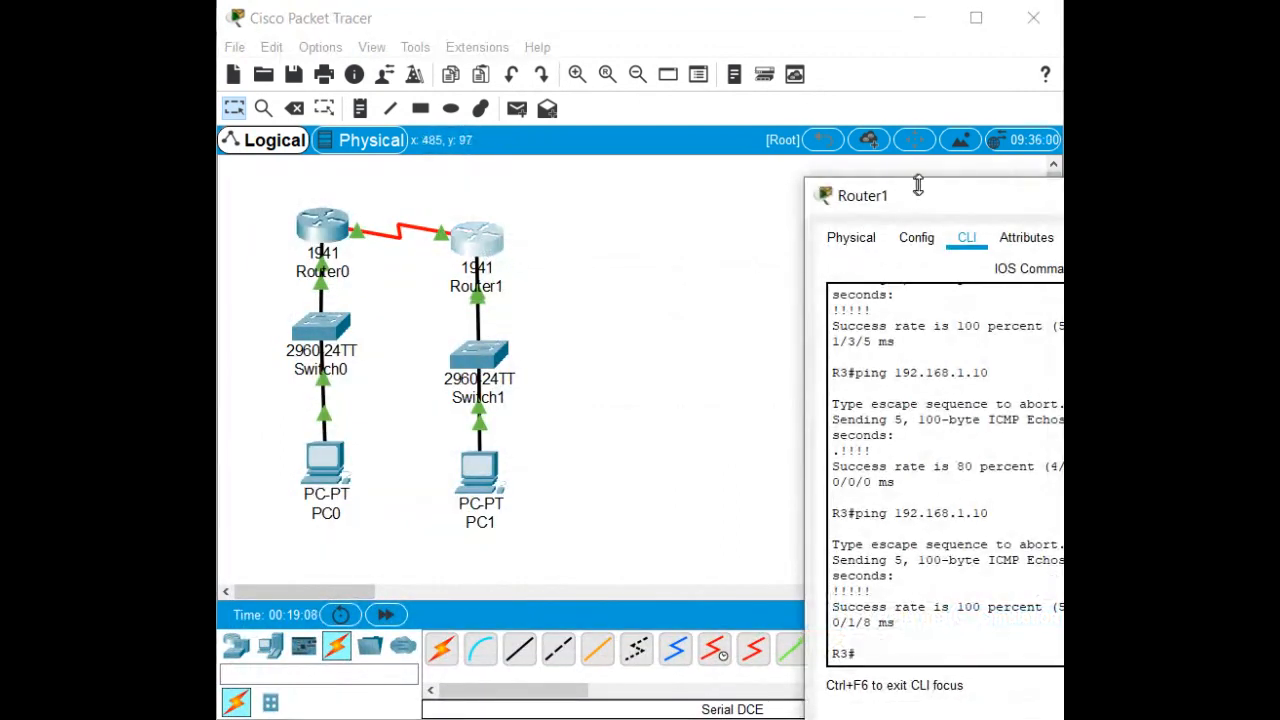
pyautogui.moveTo(920, 190); pyautogui.dragTo(401, 157)
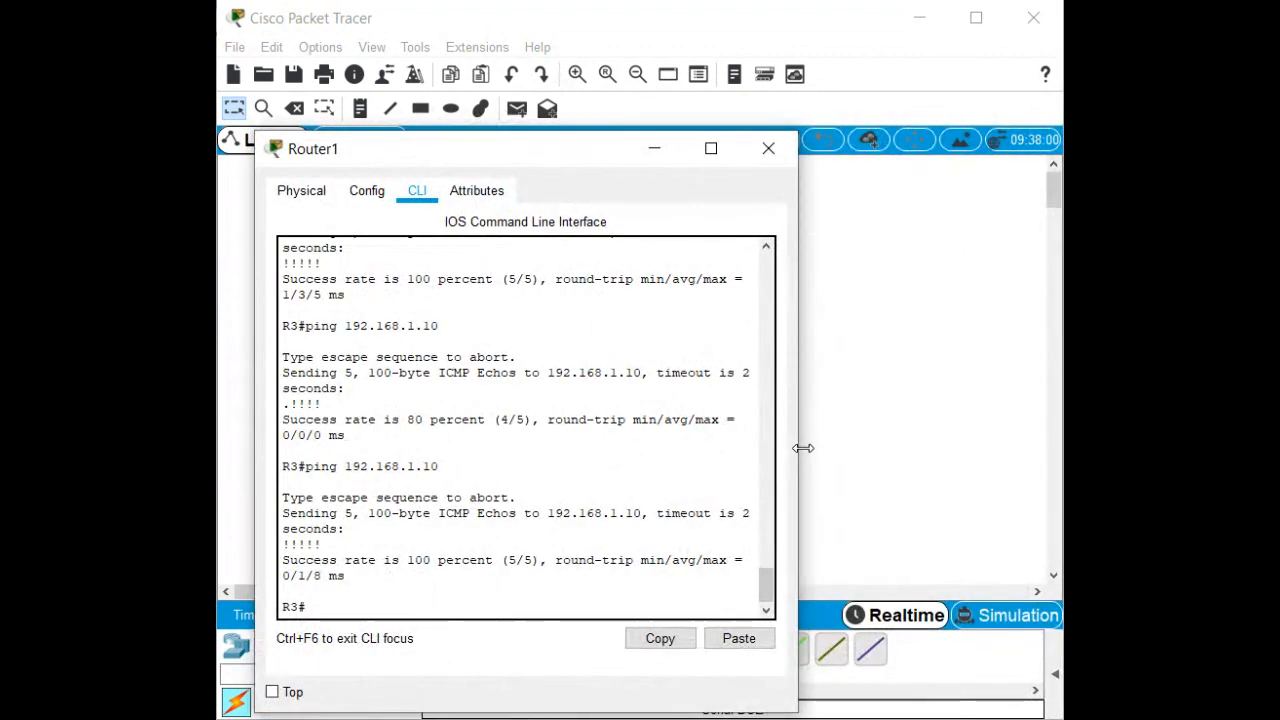
pyautogui.moveTo(803, 448); pyautogui.dragTo(1014, 466)
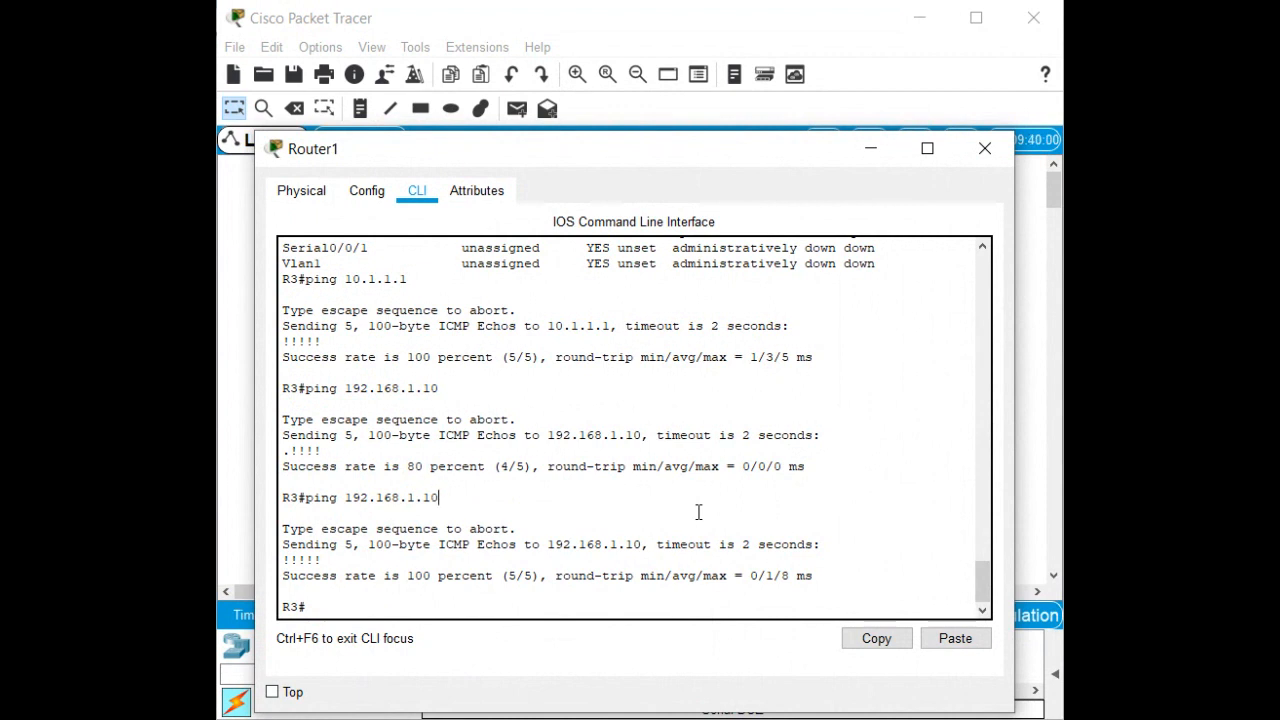
pyautogui.press('Return')
pyautogui.press('Return')
pyautogui.press('Return')
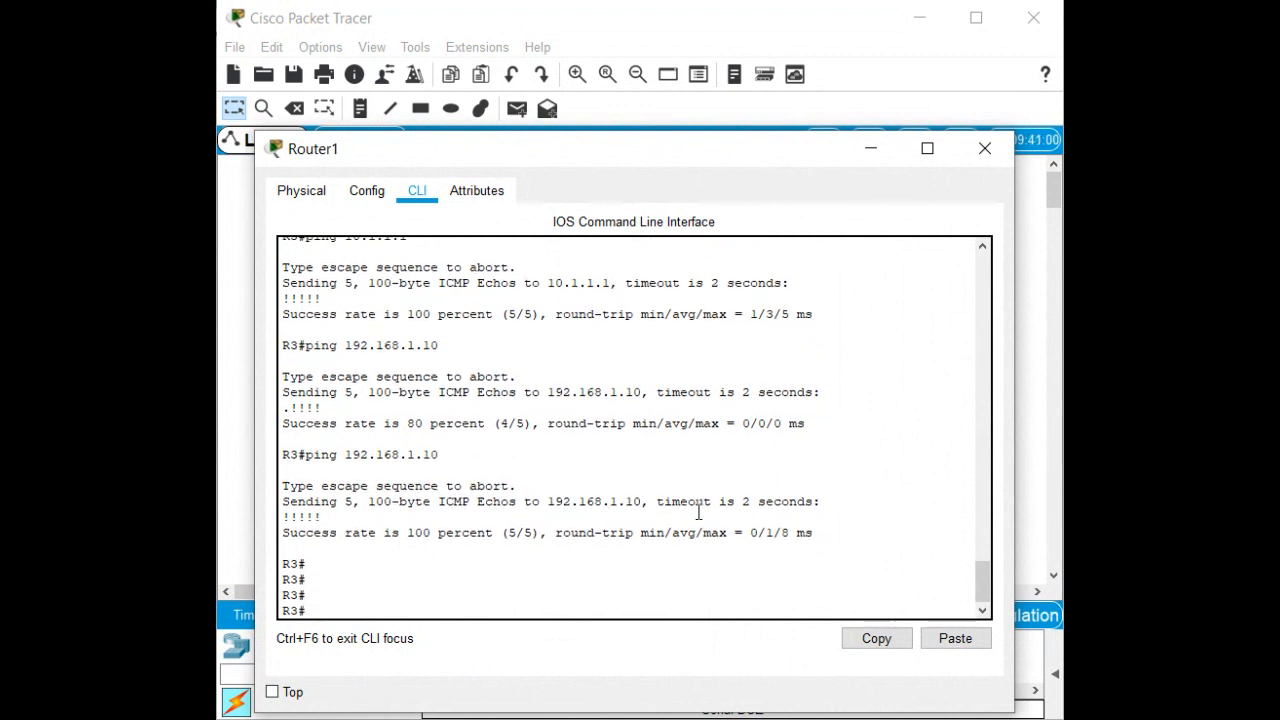
pyautogui.write('sh ip ro')
pyautogui.press('Return')
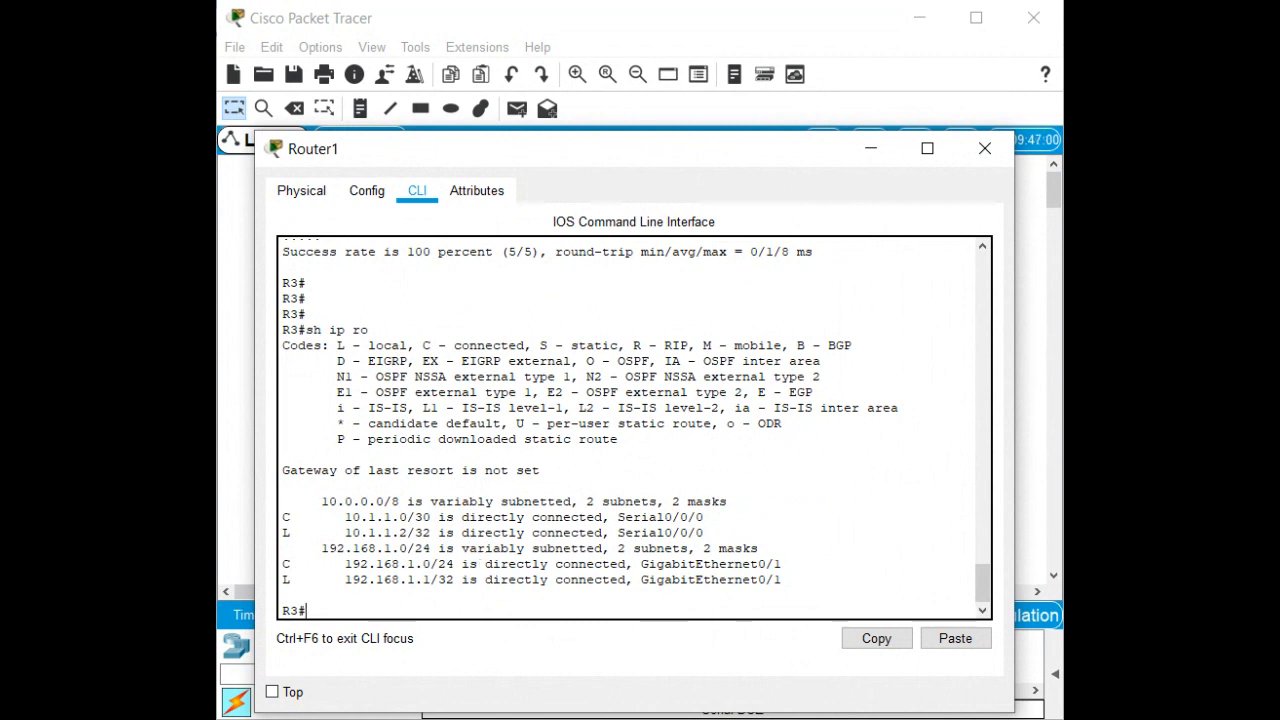
# In global configuration mode, add the default route 'ip route 0.0.0.0 0.0.0.0 serial0/0/0'.
pyautogui.write('conf t')
pyautogui.press('Return')
pyautogui.write('ip ')
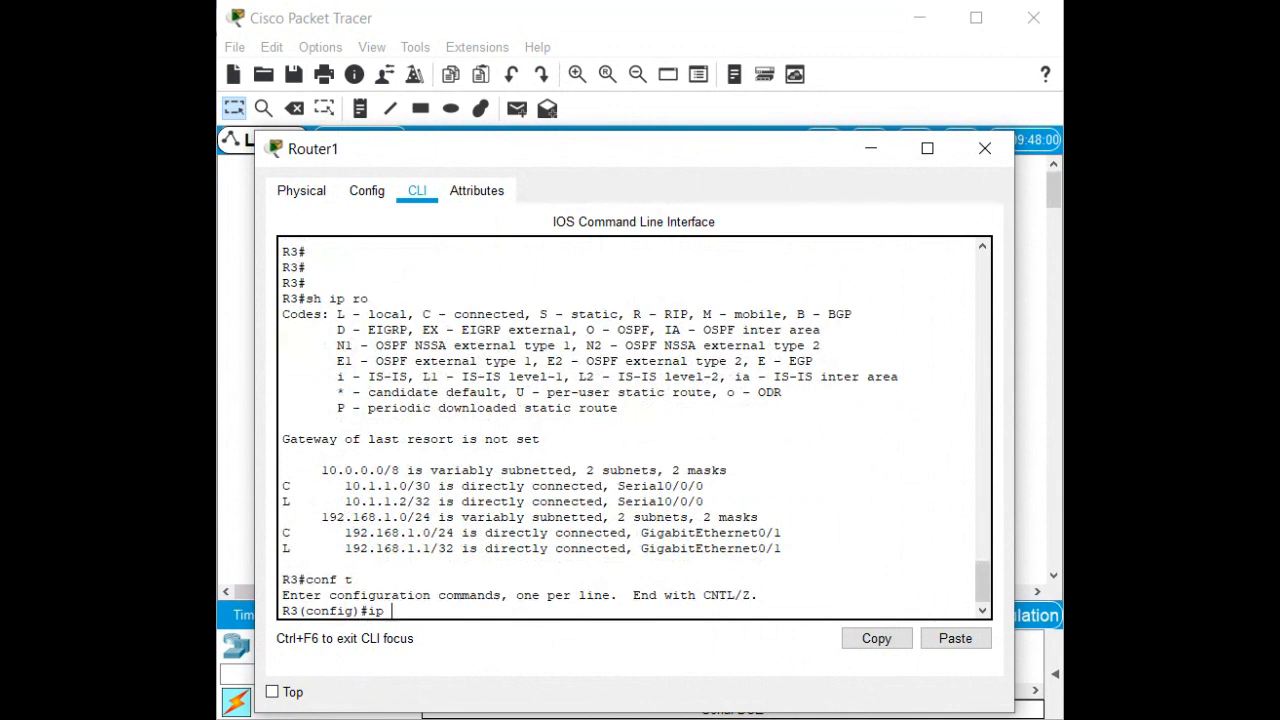
pyautogui.write('route 0.0.0.0 0.0.0.0')
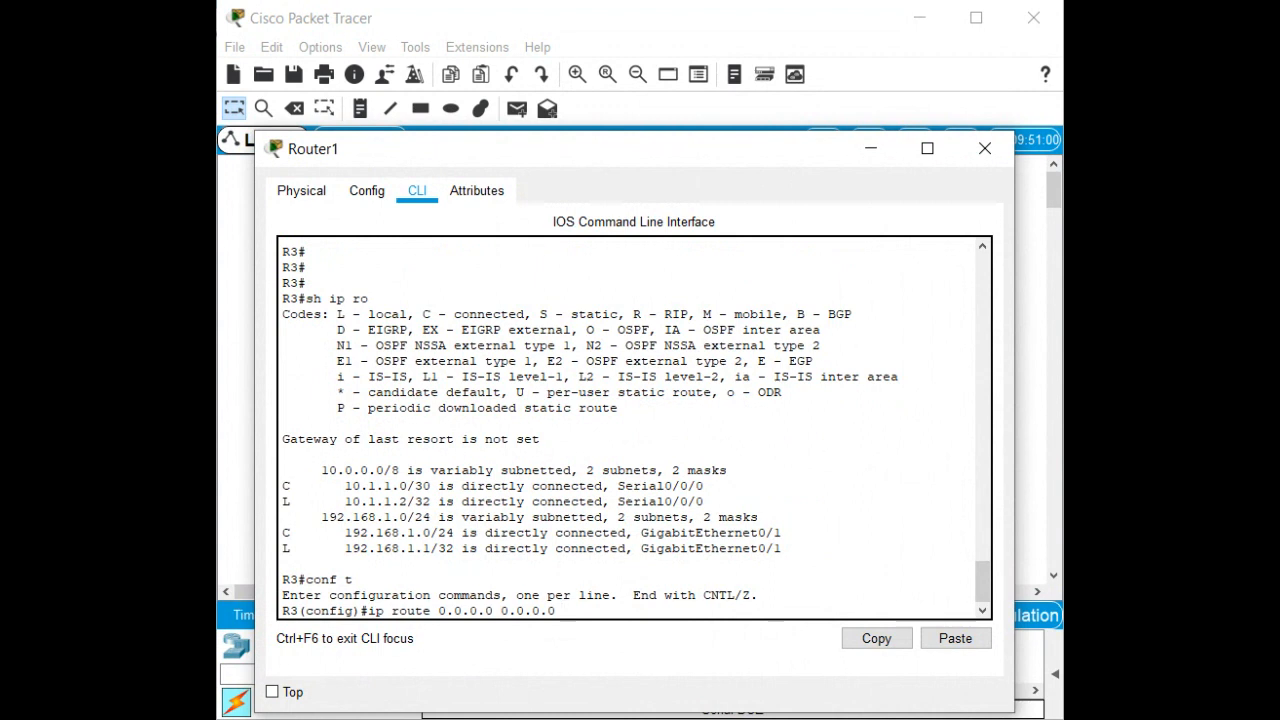
pyautogui.write(' se')
pyautogui.press('Tab')
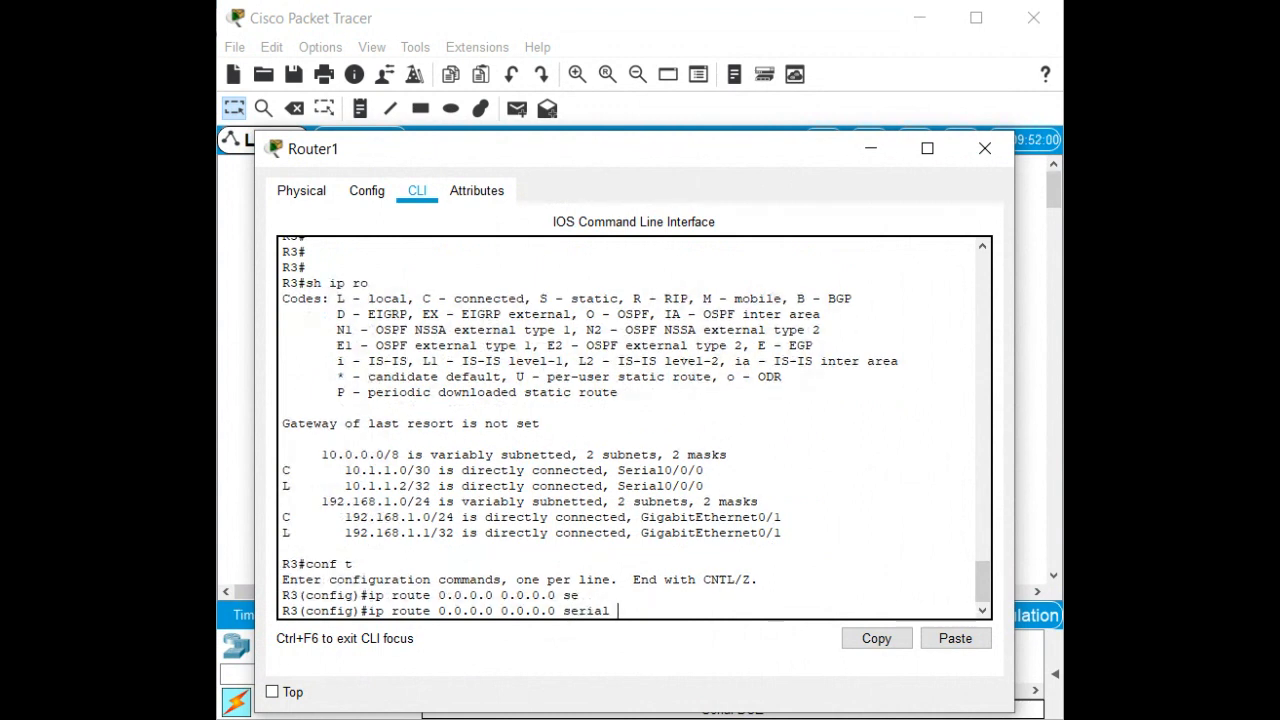
pyautogui.write('0/0/0')
pyautogui.press('Return')
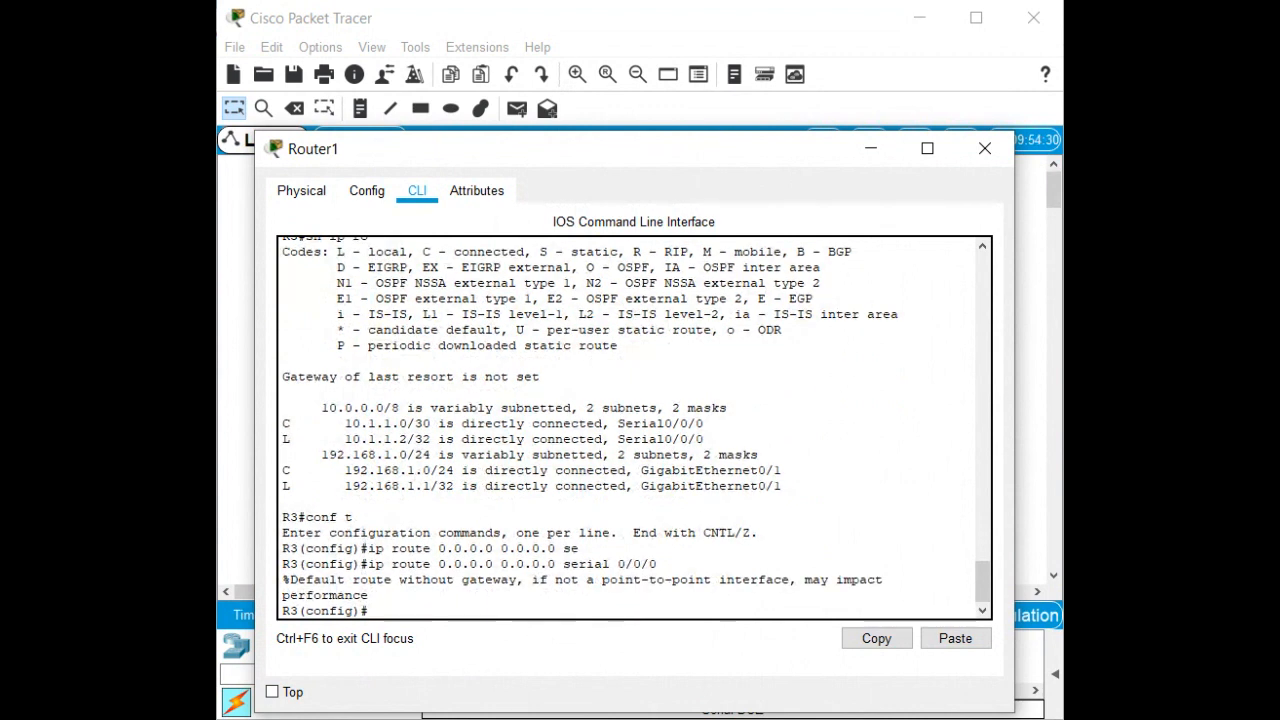
# Exit configuration mode and confirm with 'sh ip ro' that the gateway of last resort appears.
pyautogui.hotkey('ctrl', 'z')
pyautogui.press('Return')
pyautogui.write('sh ip ro')
pyautogui.press('Return')
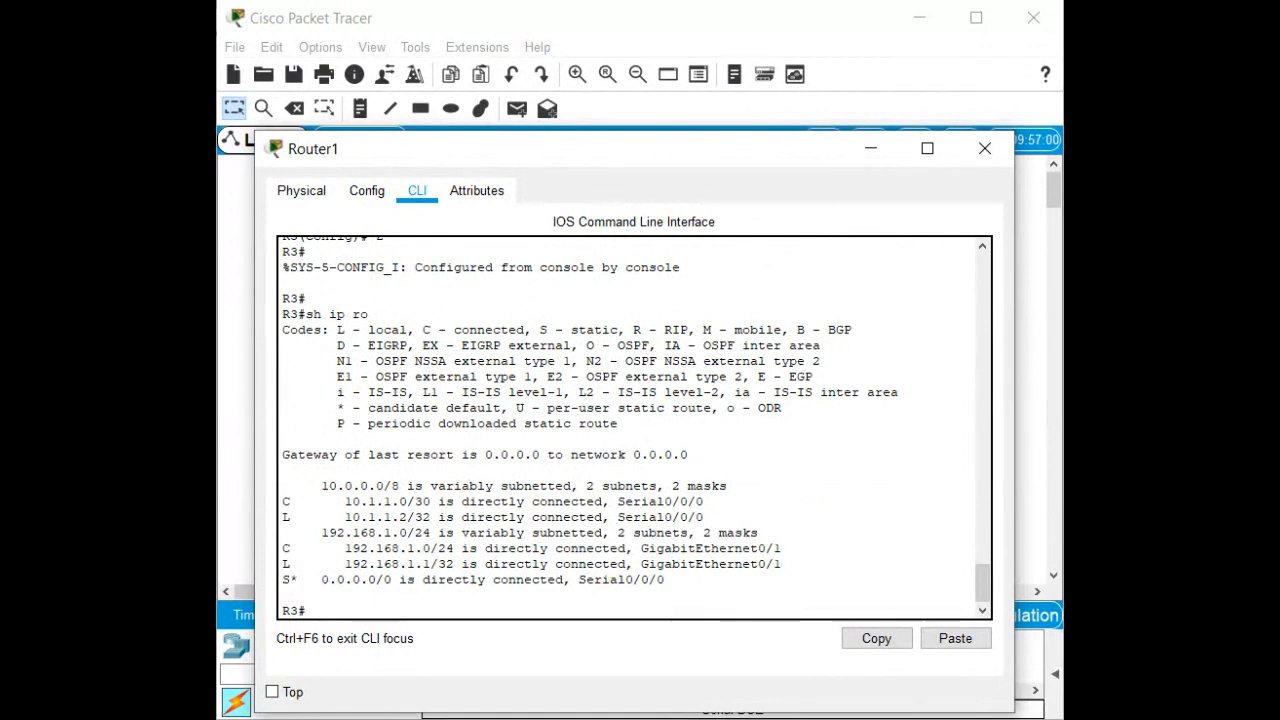
pyautogui.write('ping')
pyautogui.hotkey('alt', 'Tab')
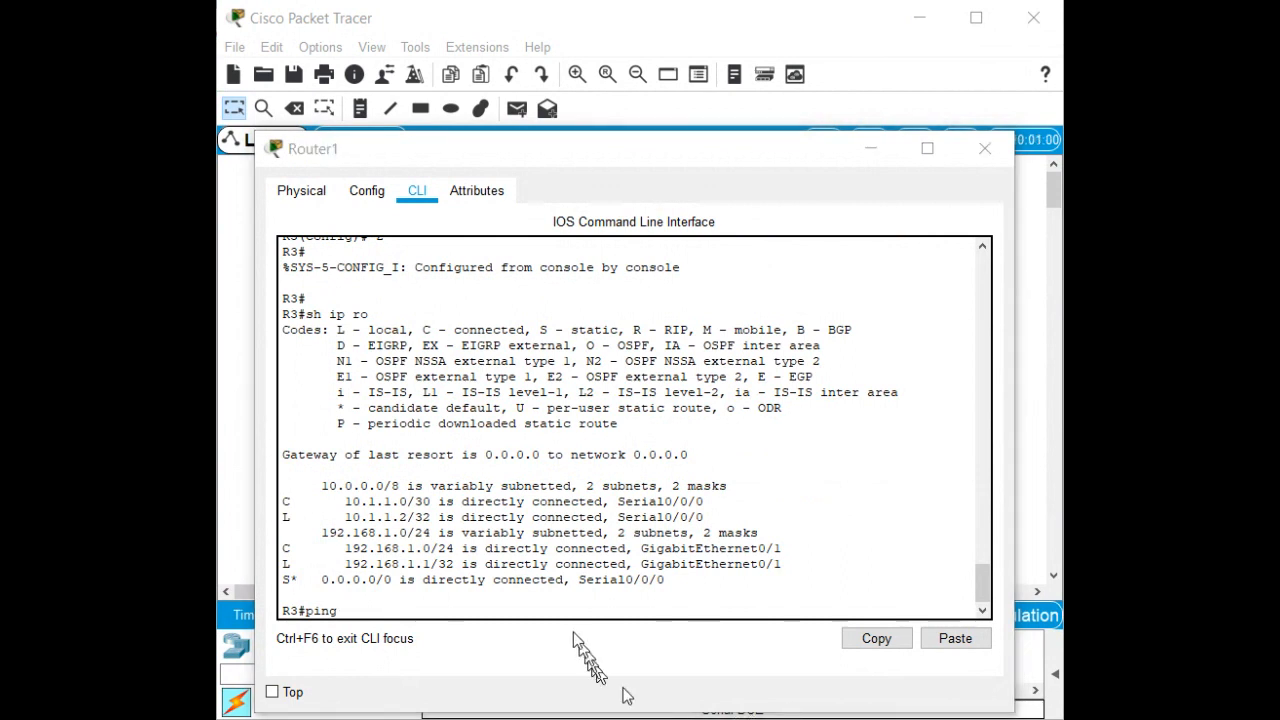
# Ping 192.168.0.10 from Router1 with 100 percent success, then close Router1's window.
pyautogui.click(547, 582)
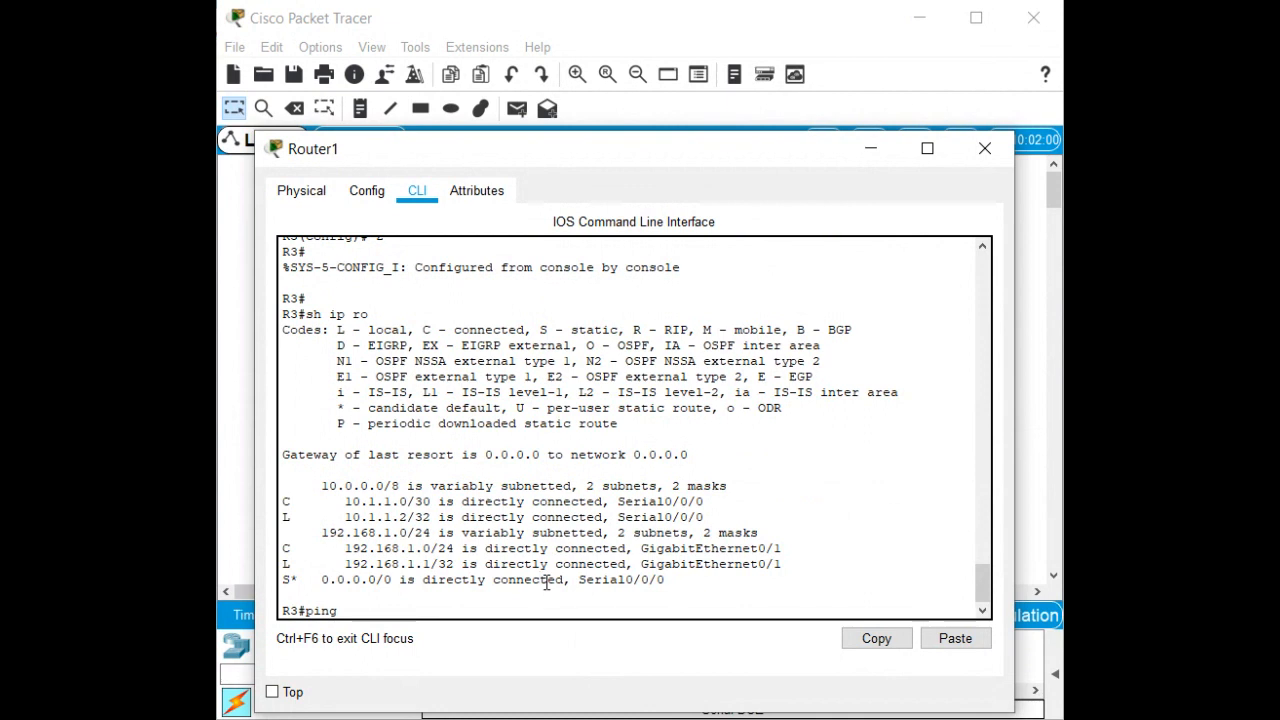
pyautogui.write('192')
pyautogui.write('.168.0.10')
pyautogui.press('Return')
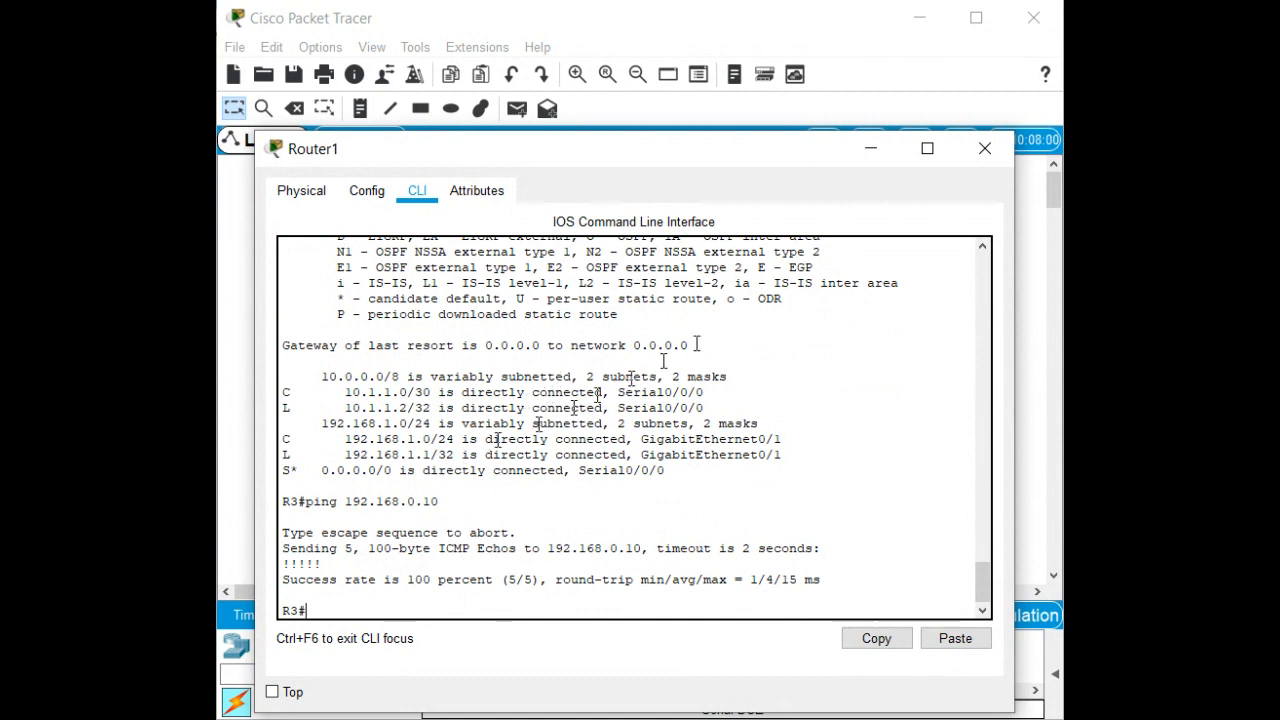
pyautogui.click(980, 155)
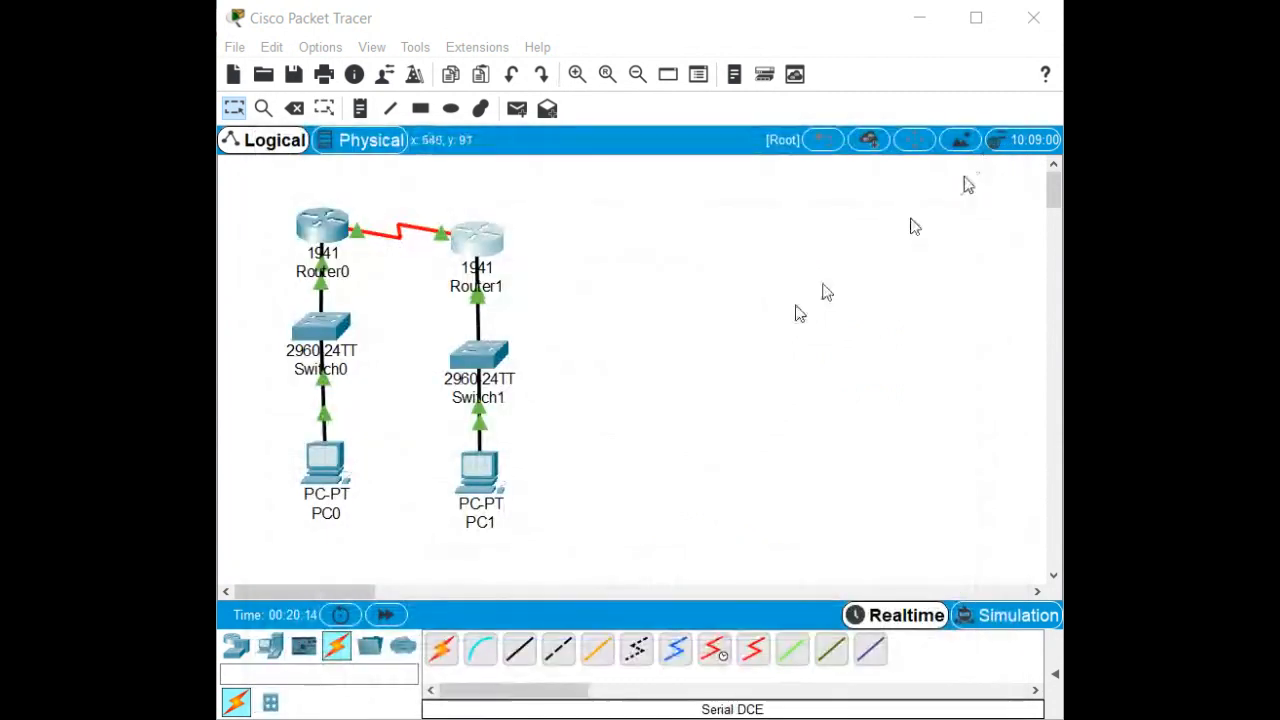
# Open PC0's window, reposition and widen it, and launch its Desktop Command Prompt.
pyautogui.click(318, 472)
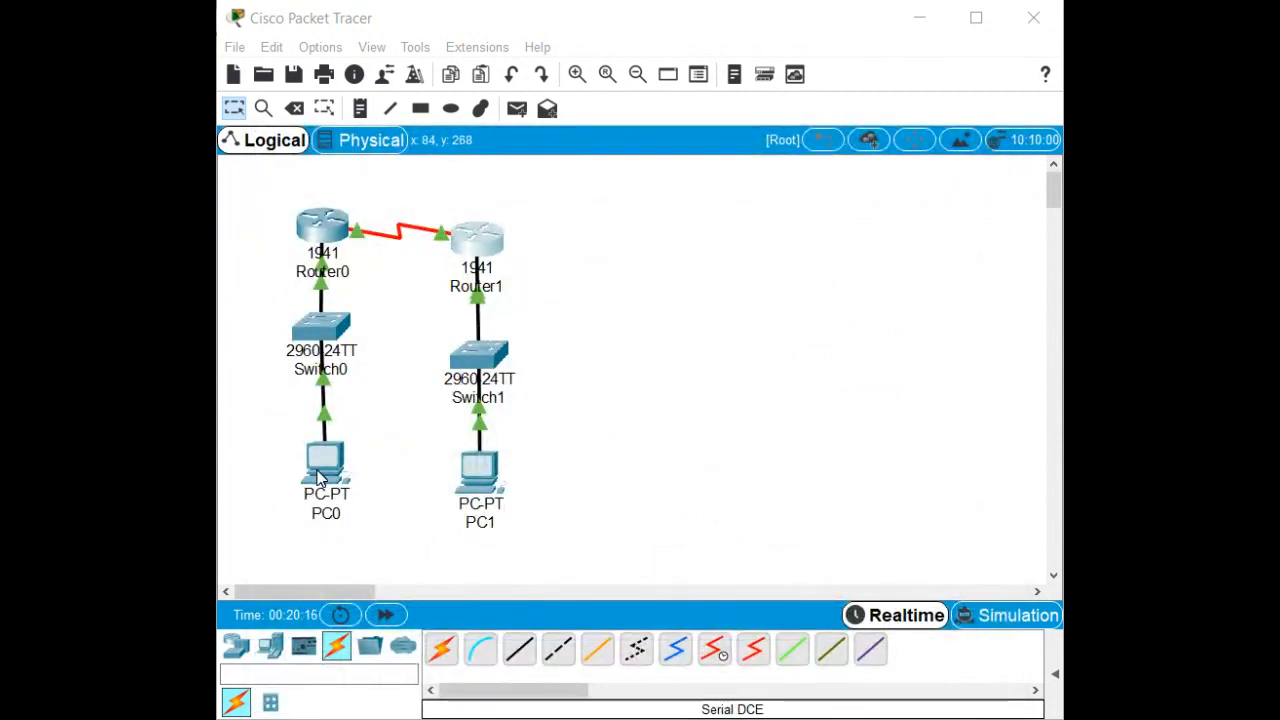
pyautogui.moveTo(974, 213); pyautogui.dragTo(397, 150)
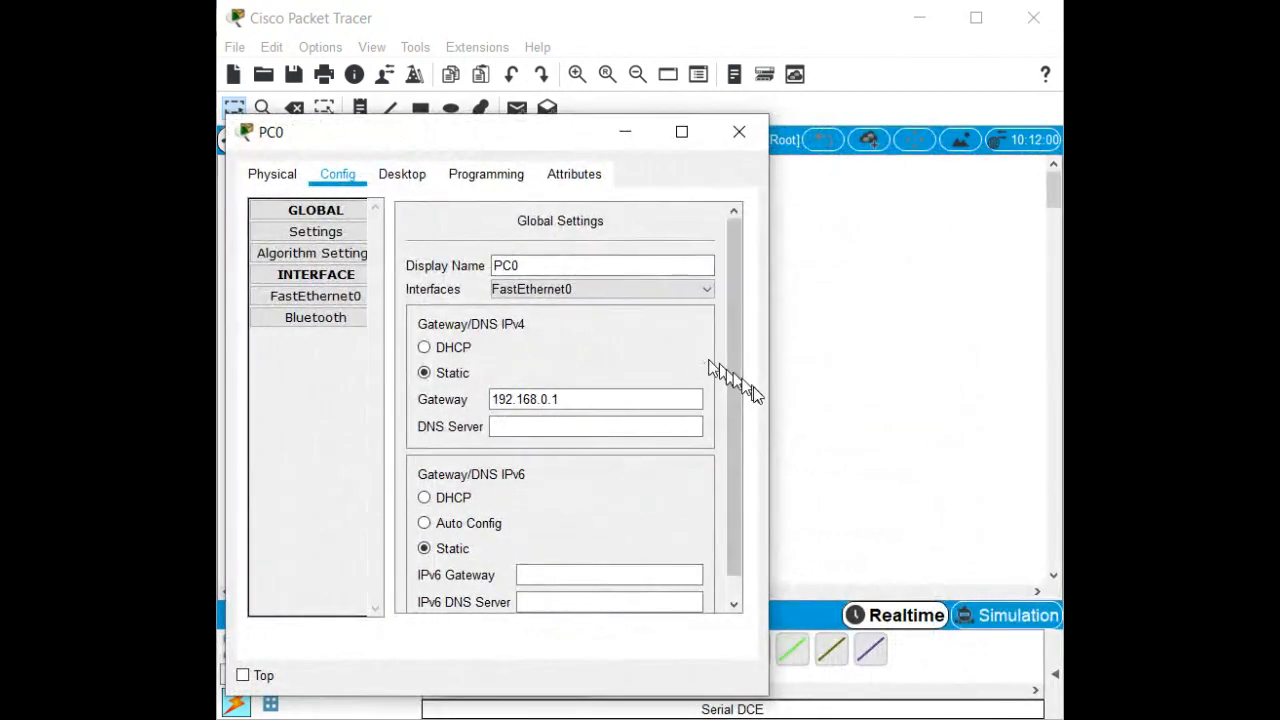
pyautogui.moveTo(771, 402); pyautogui.dragTo(1004, 443)
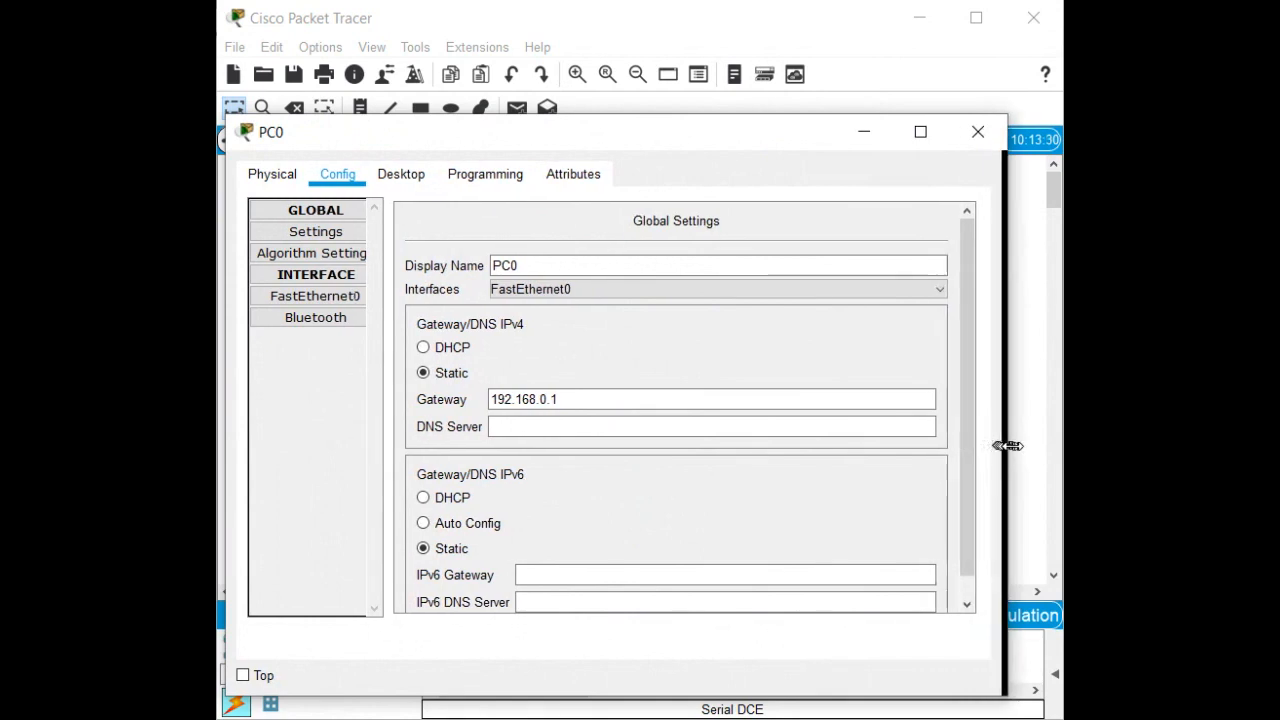
pyautogui.click(404, 177)
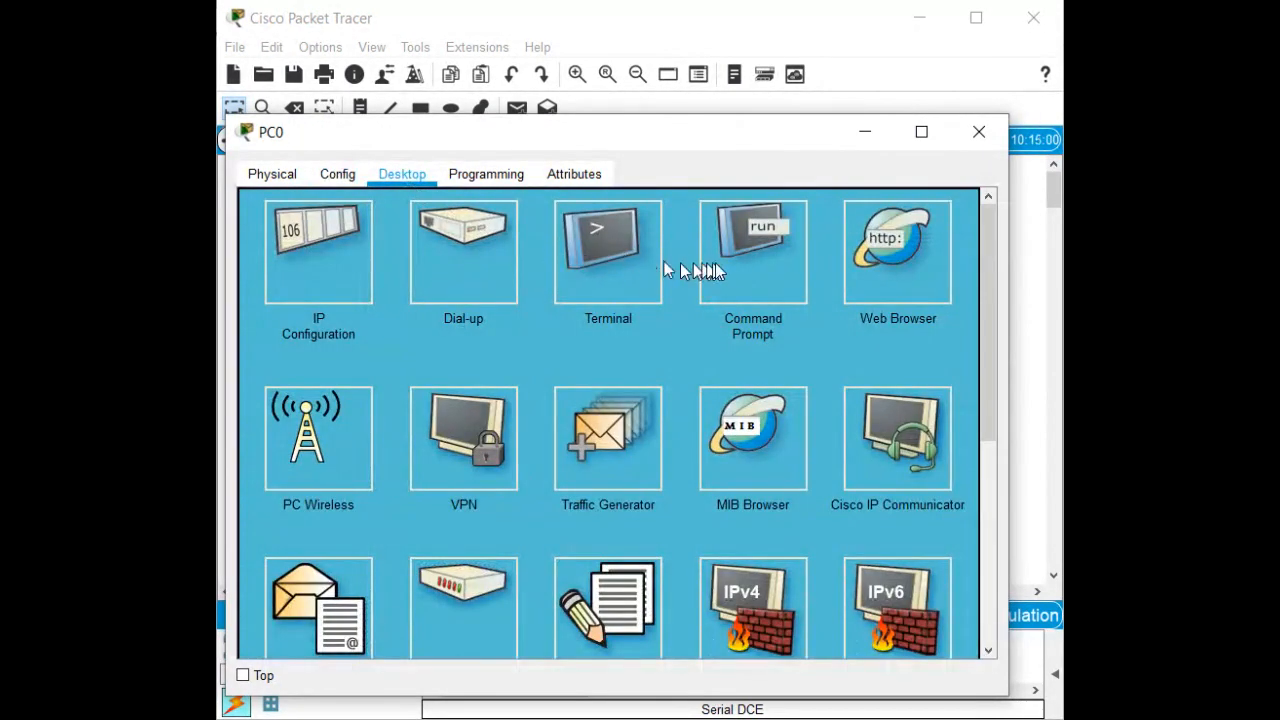
pyautogui.click(744, 266)
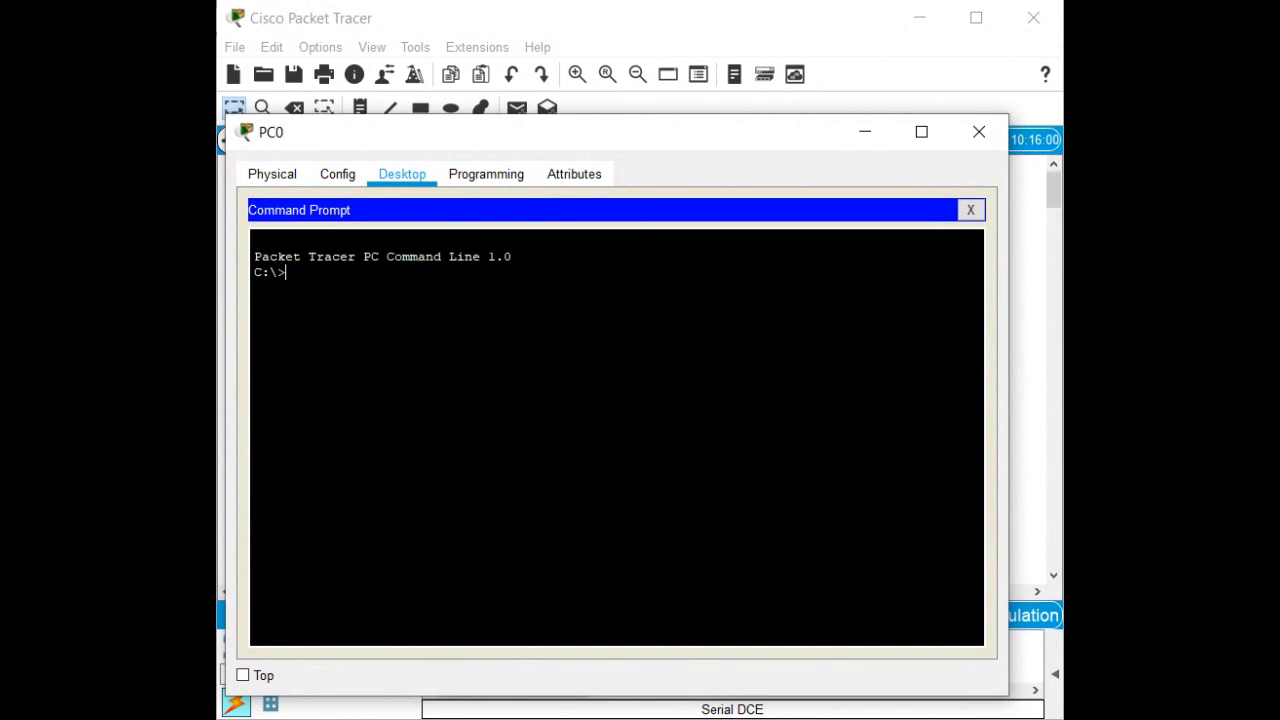
# Run ipconfig and ping PC1 at 192.168.1.10 with 4 of 4 replies, then close PC0's window.
pyautogui.write('ipconfig')
pyautogui.press('Return')
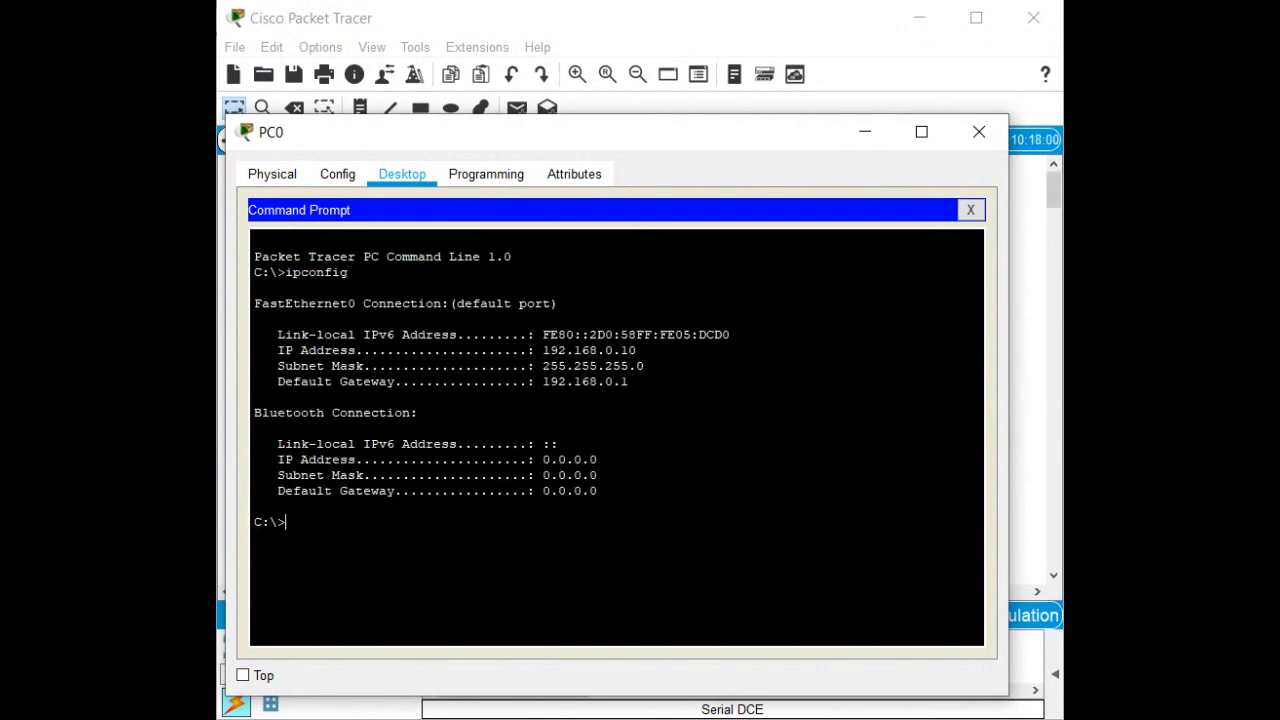
pyautogui.write('ping 192.168.1.10')
pyautogui.press('Return')
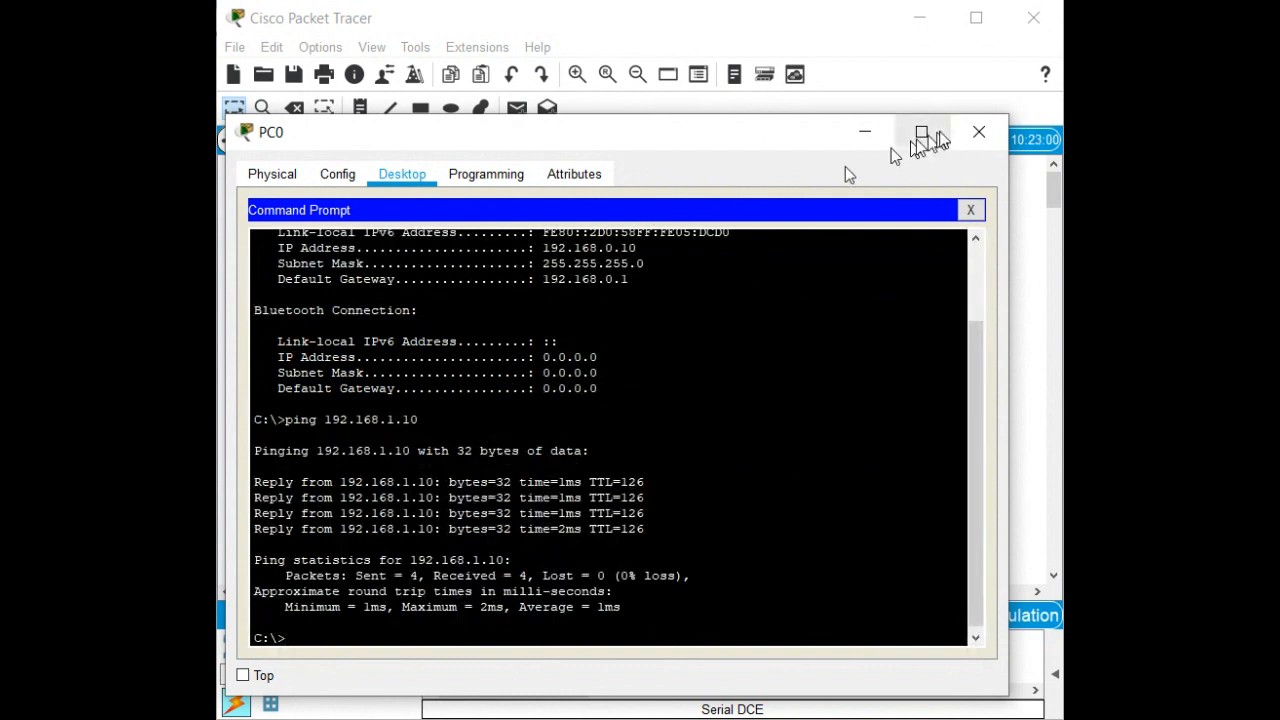
pyautogui.click(984, 131)
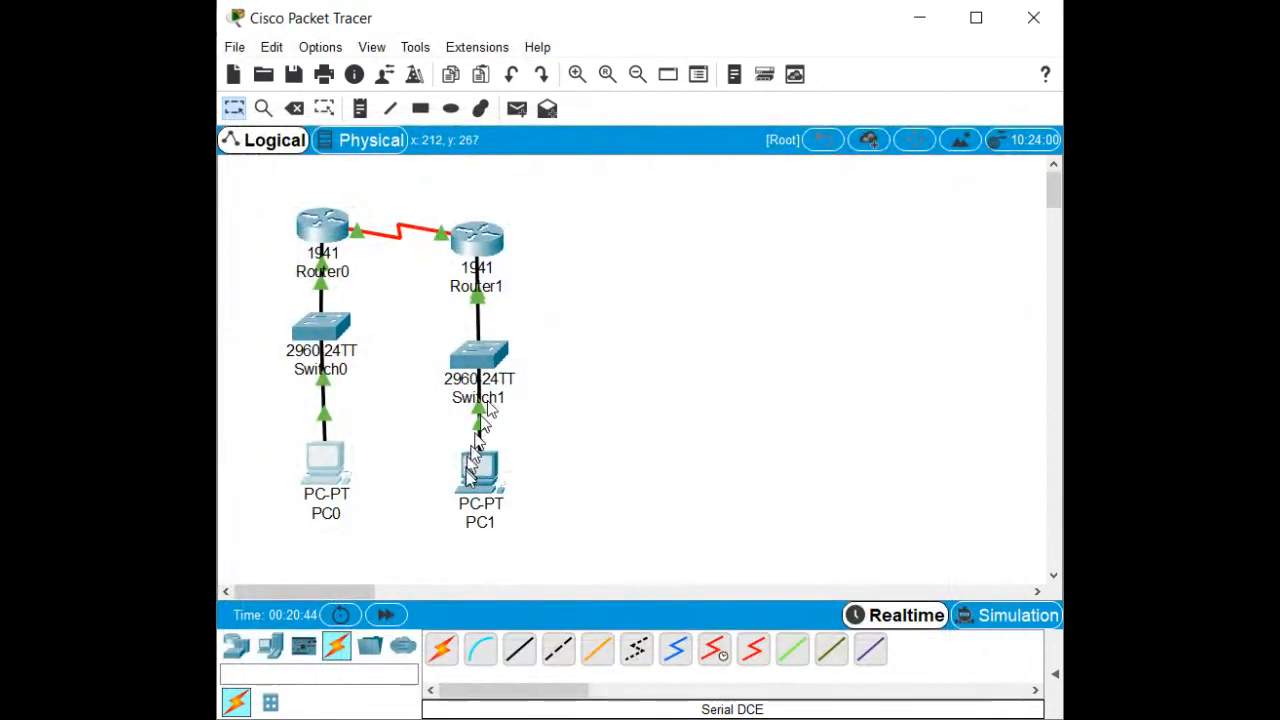
# Open PC1's window, reposition and widen it, and launch its Desktop Command Prompt.
pyautogui.click(467, 488)
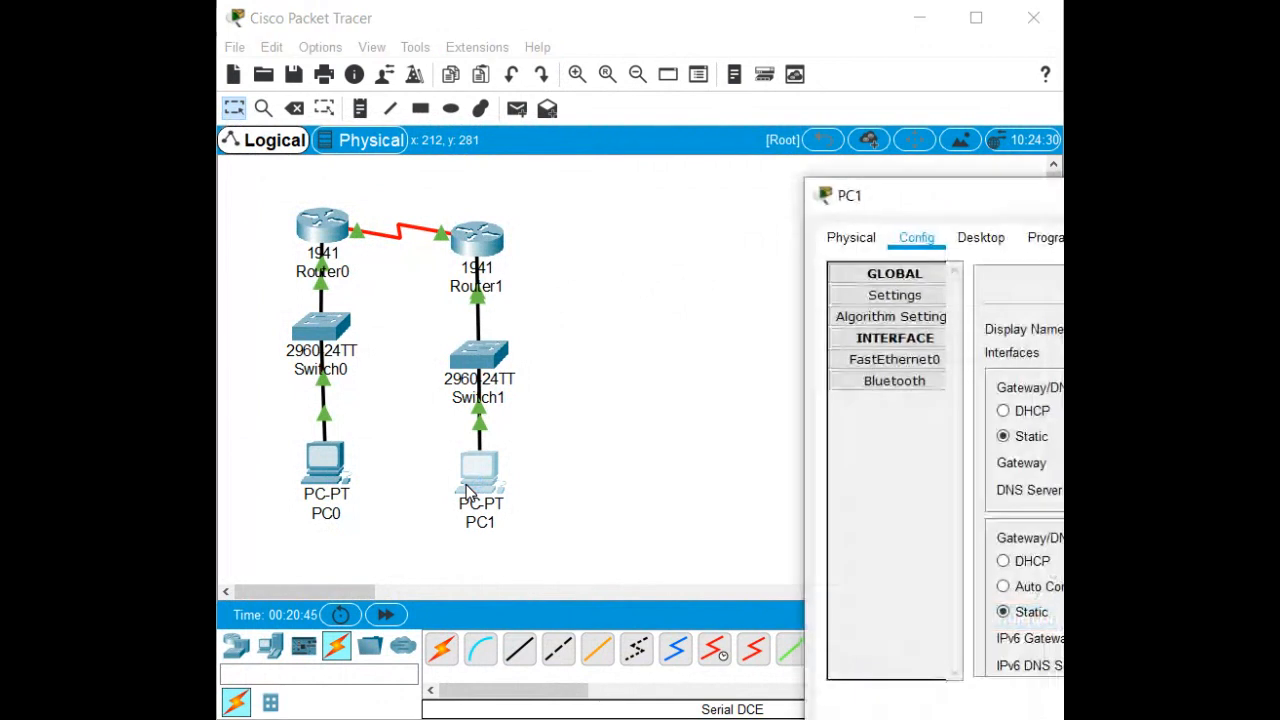
pyautogui.moveTo(981, 200); pyautogui.dragTo(417, 88)
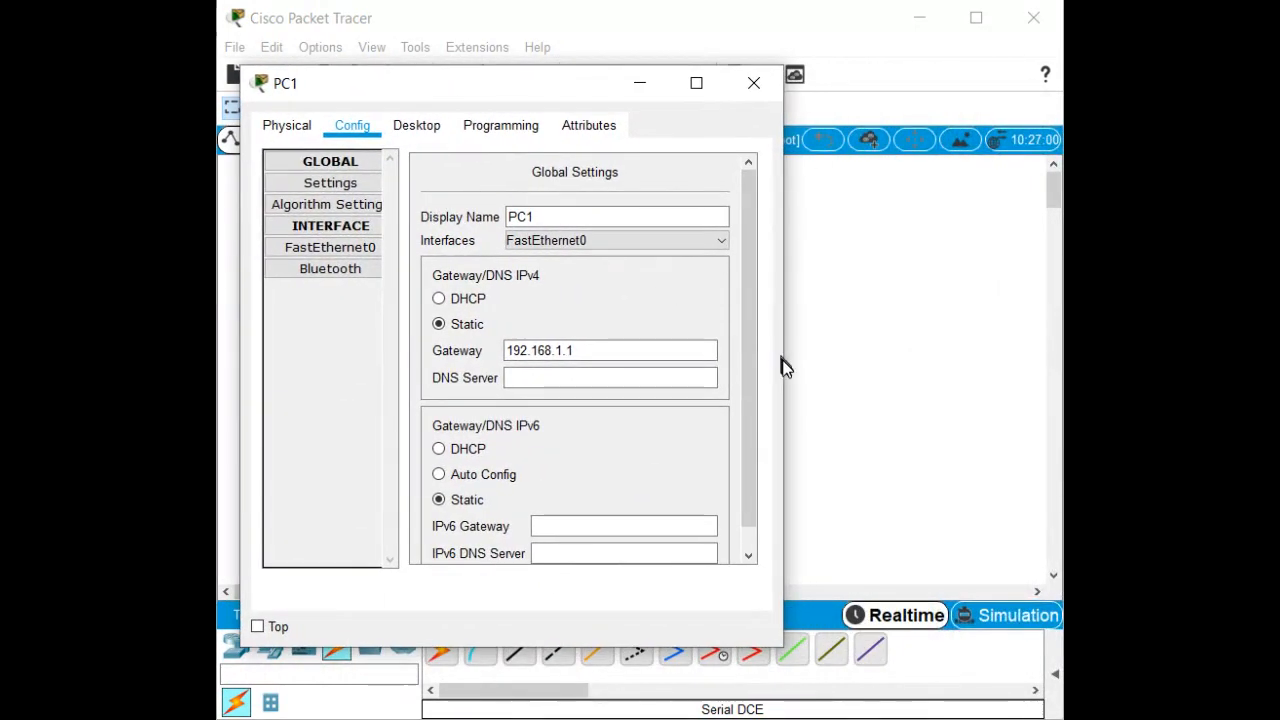
pyautogui.moveTo(784, 367); pyautogui.dragTo(994, 425)
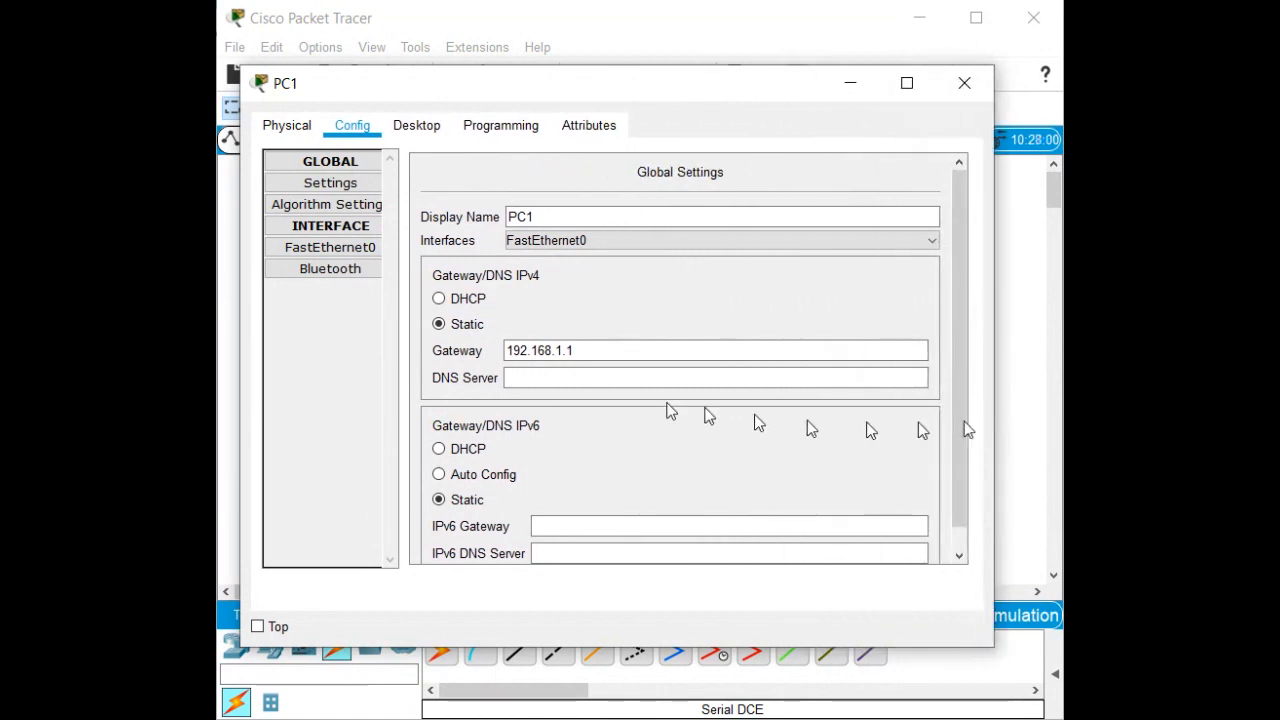
pyautogui.click(417, 132)
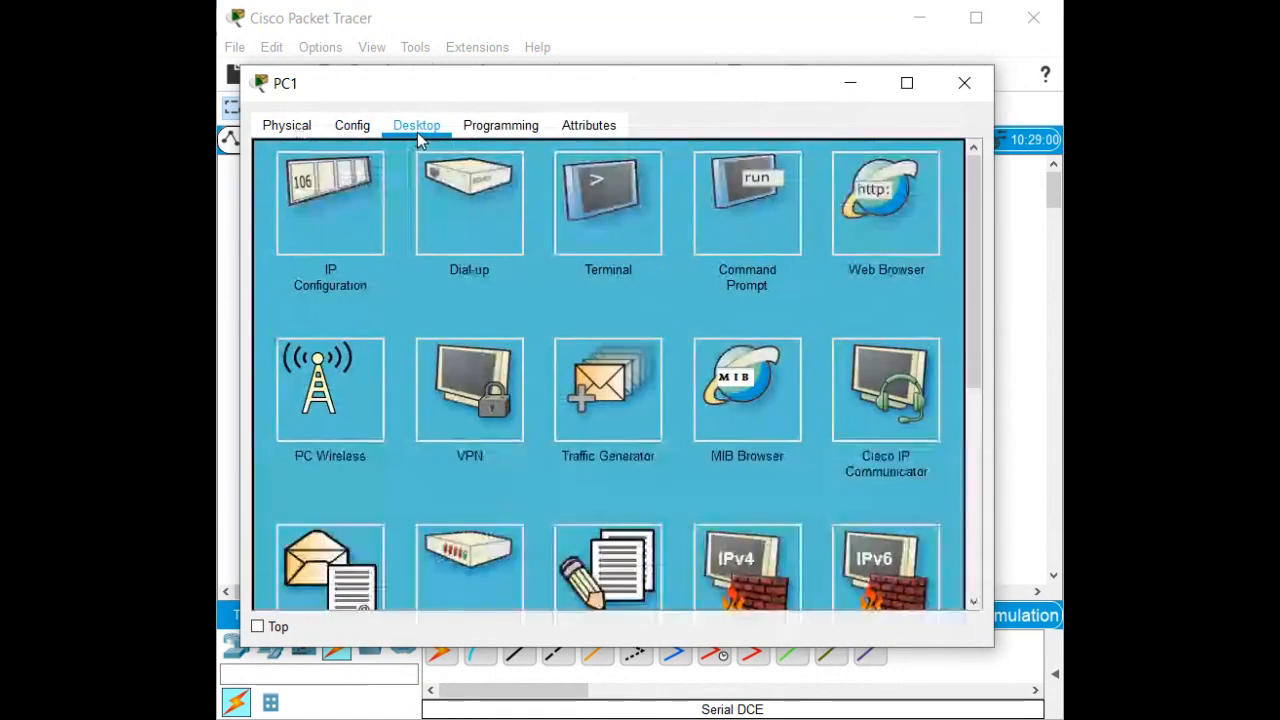
pyautogui.click(738, 216)
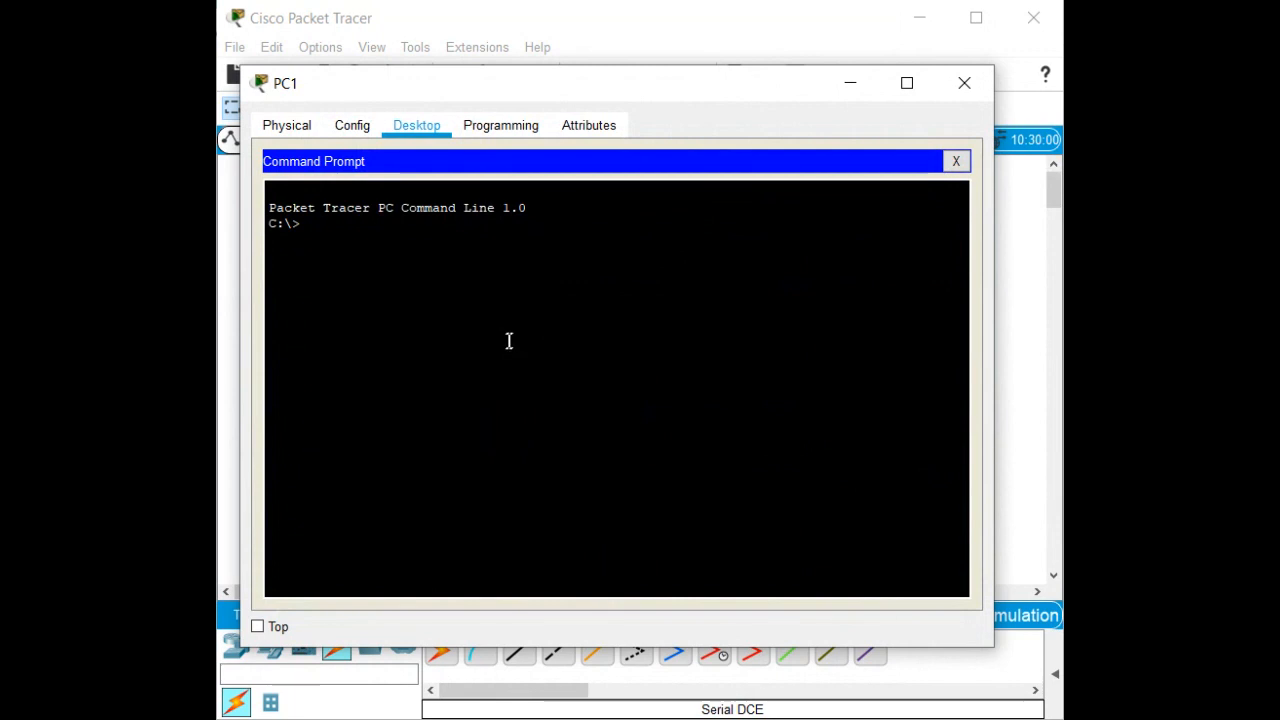
# Run ipconfig and ping PC0 at 192.168.0.10 with 4 of 4 replies, then close PC1's window.
pyautogui.write('ipconfig')
pyautogui.press('Return')
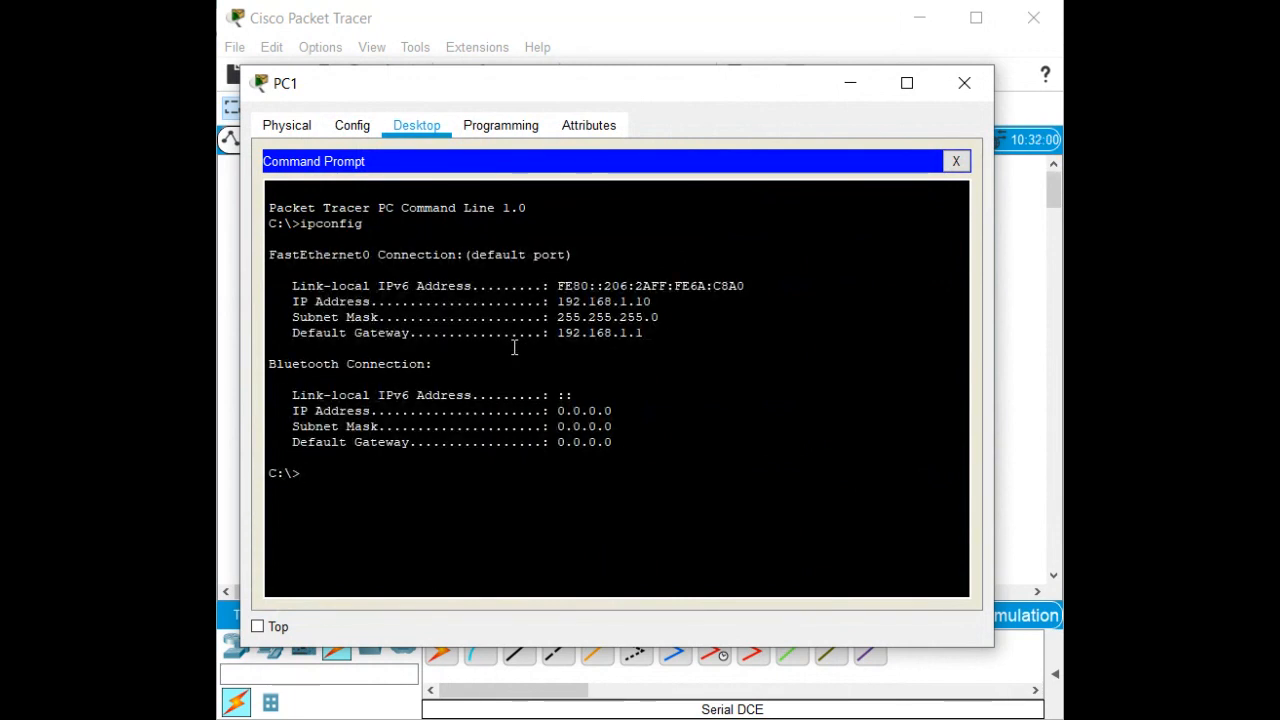
pyautogui.write('ping 192.168')
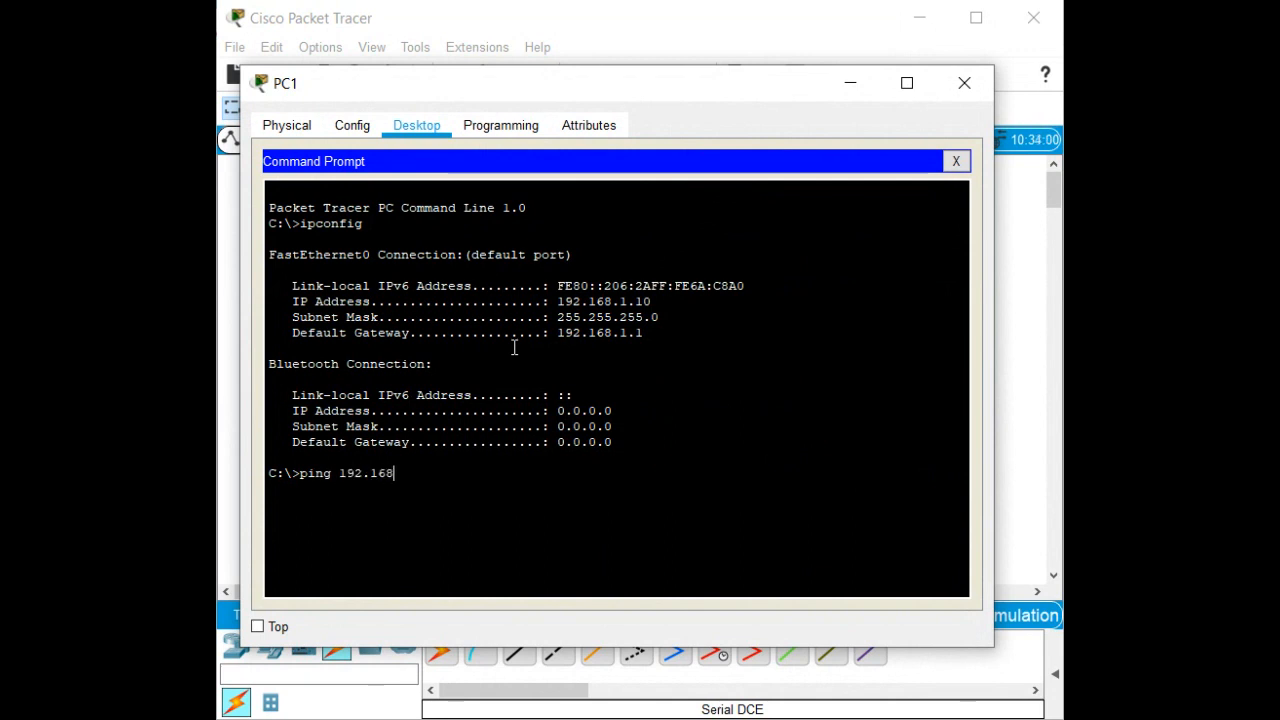
pyautogui.write('.0.10')
pyautogui.press('Return')
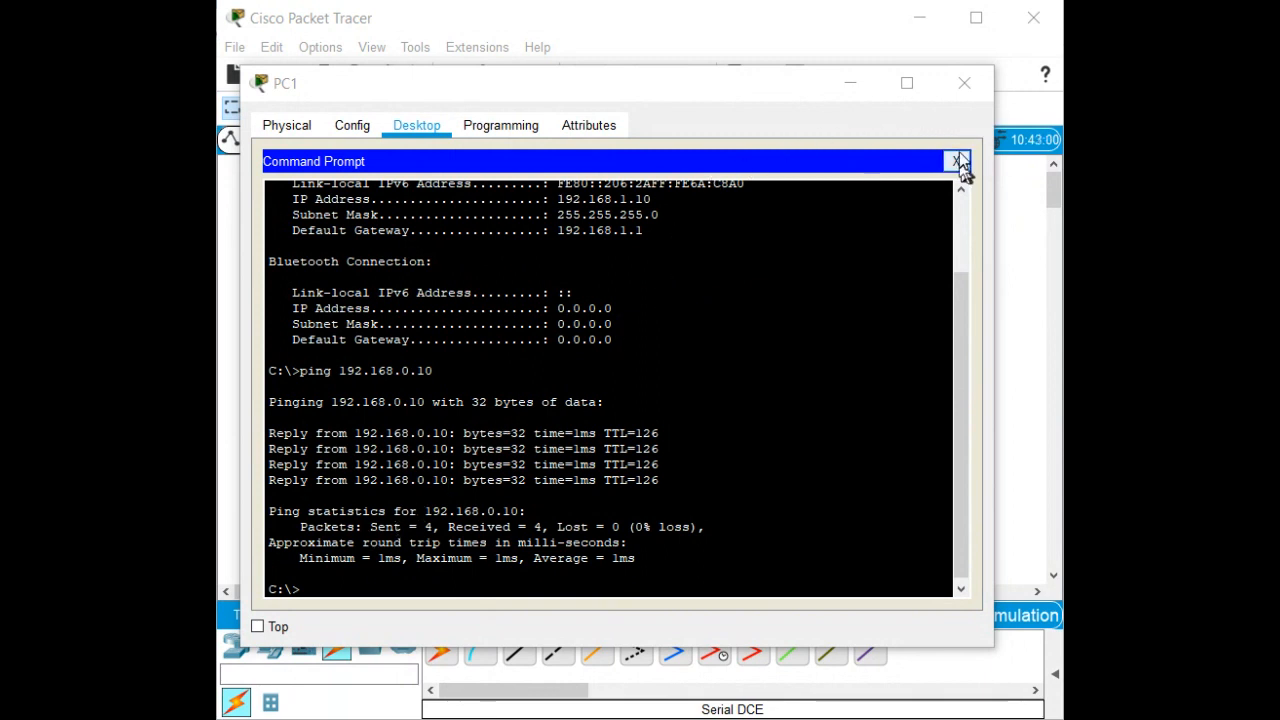
pyautogui.click(958, 90)
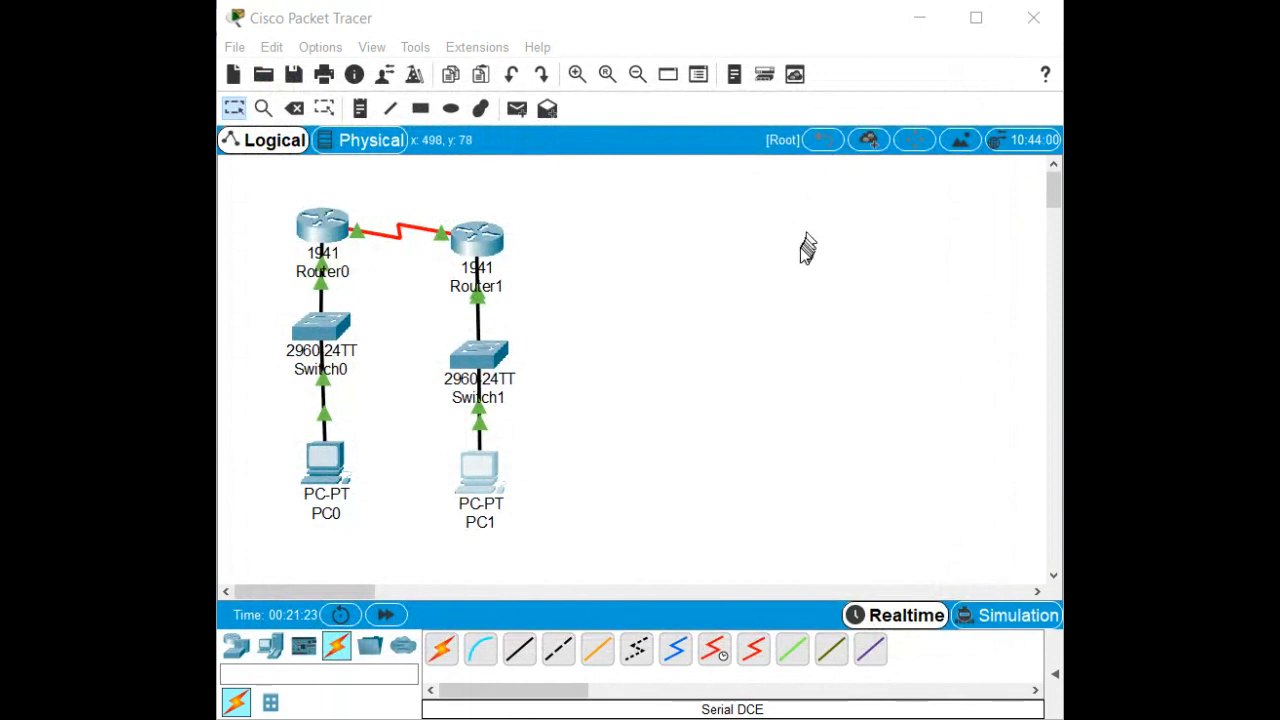